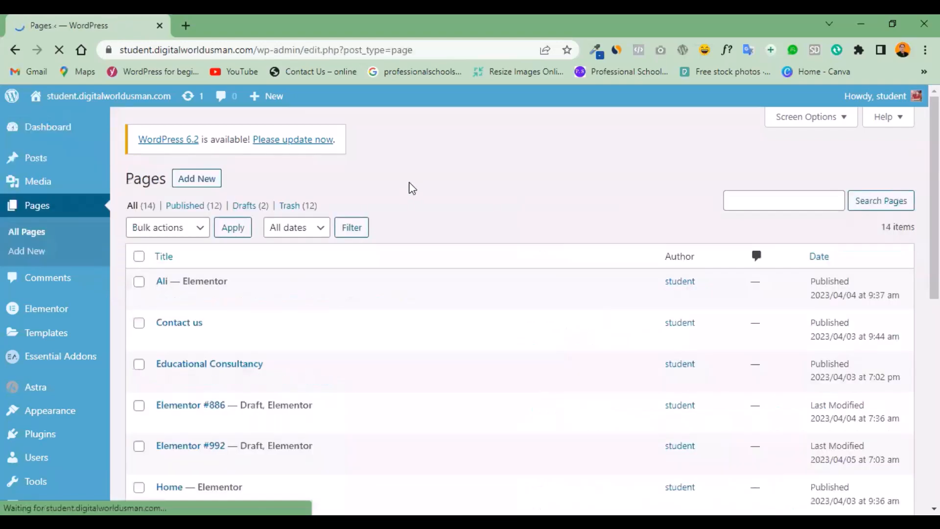
Open the topmost page of the Pages list for editing with Elementor in a new browser tab.
click(201, 190)
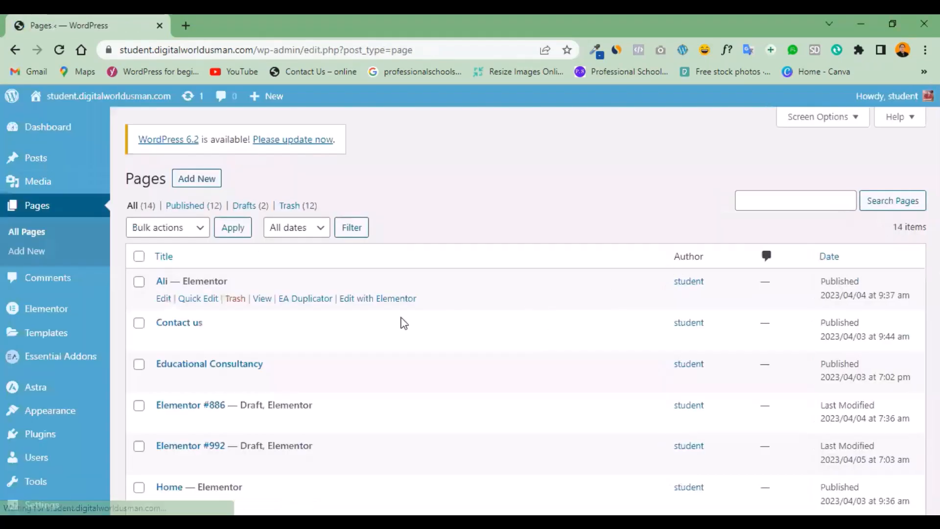
right_click(373, 300)
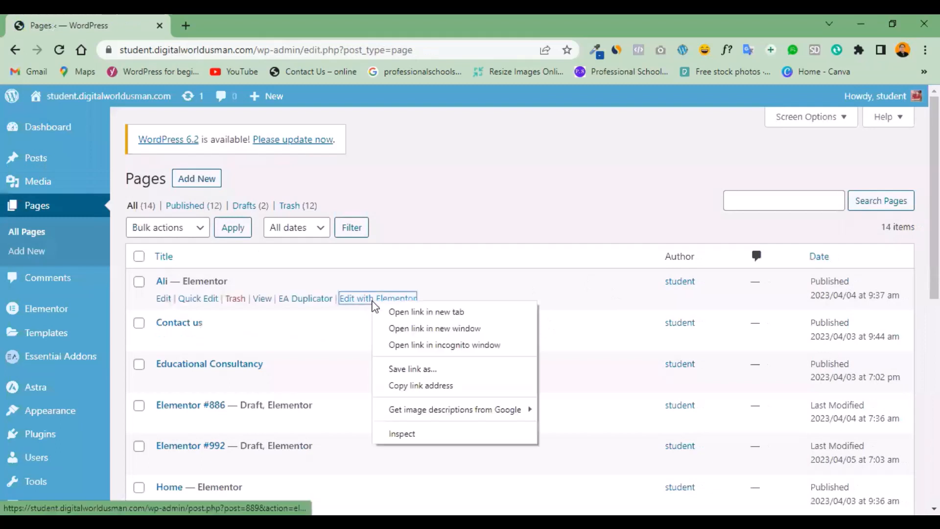
click(401, 313)
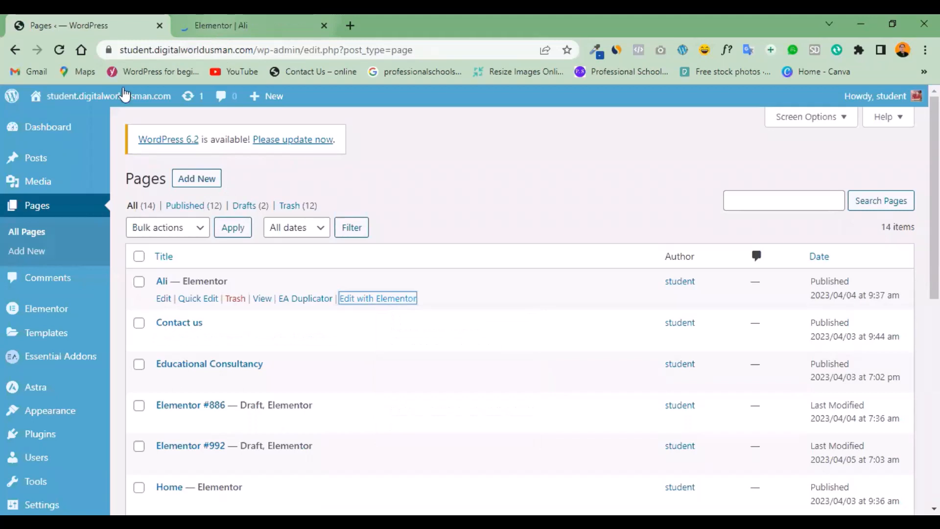
click(241, 19)
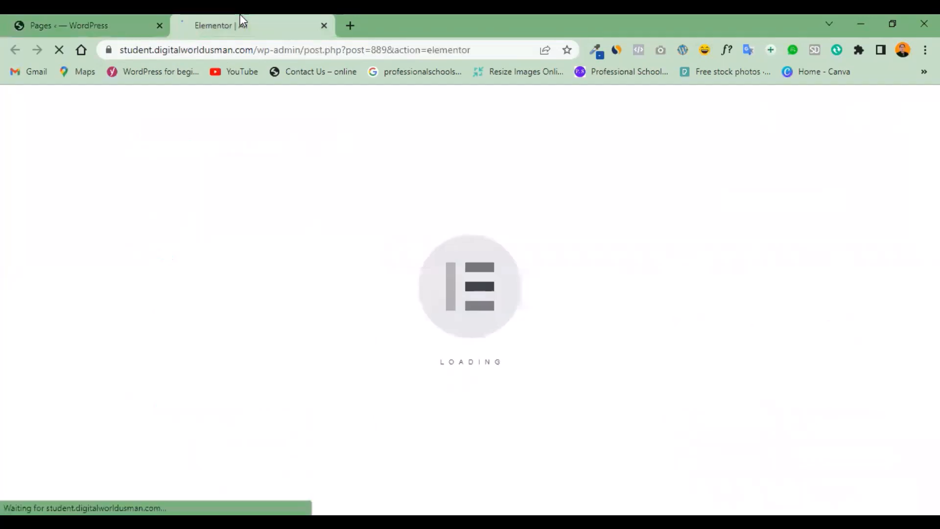
click(60, 20)
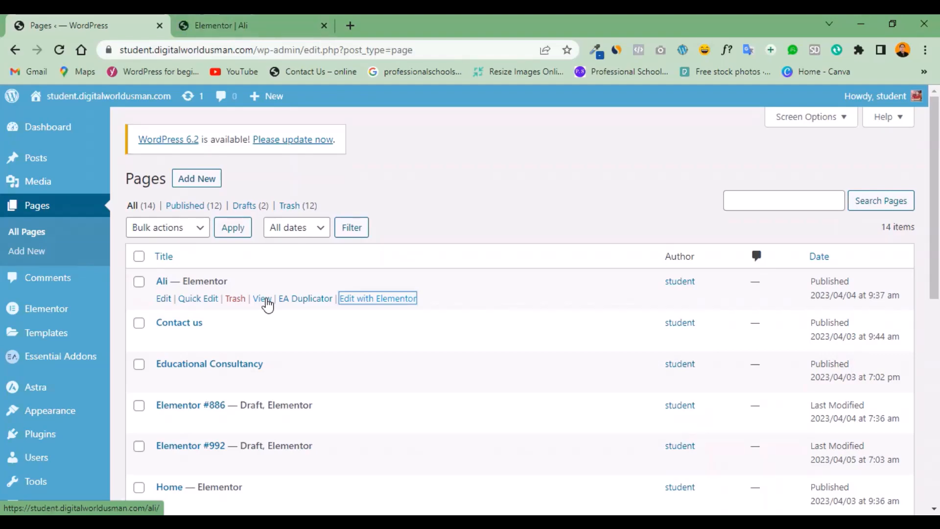
click(238, 24)
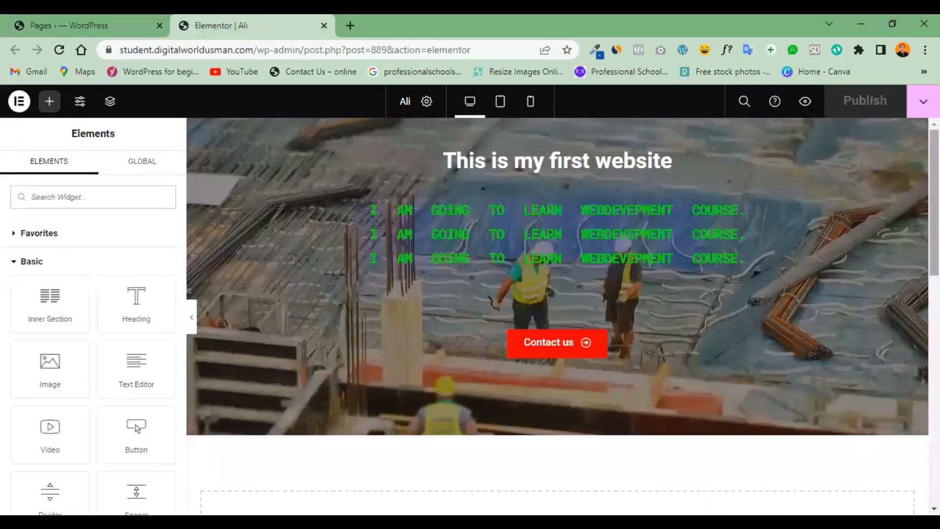
Add a new section with two equal columns below the hero section.
scroll(590, 399, down, 2)
scroll(589, 398, up, 2)
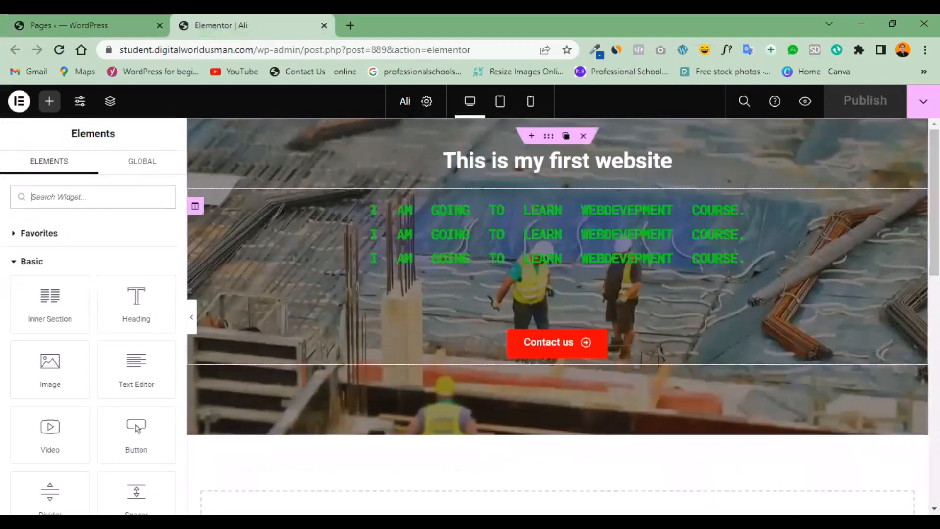
scroll(709, 325, down, 3)
scroll(710, 324, up, 1)
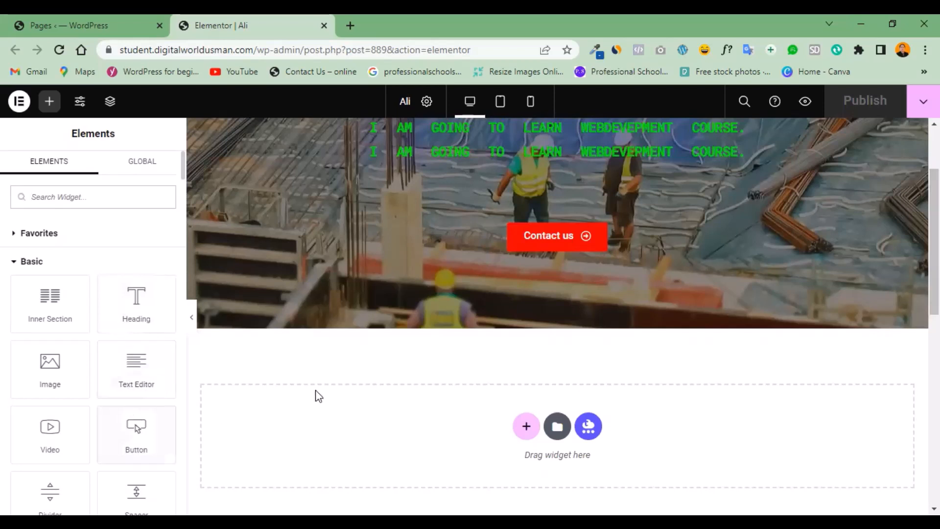
click(527, 431)
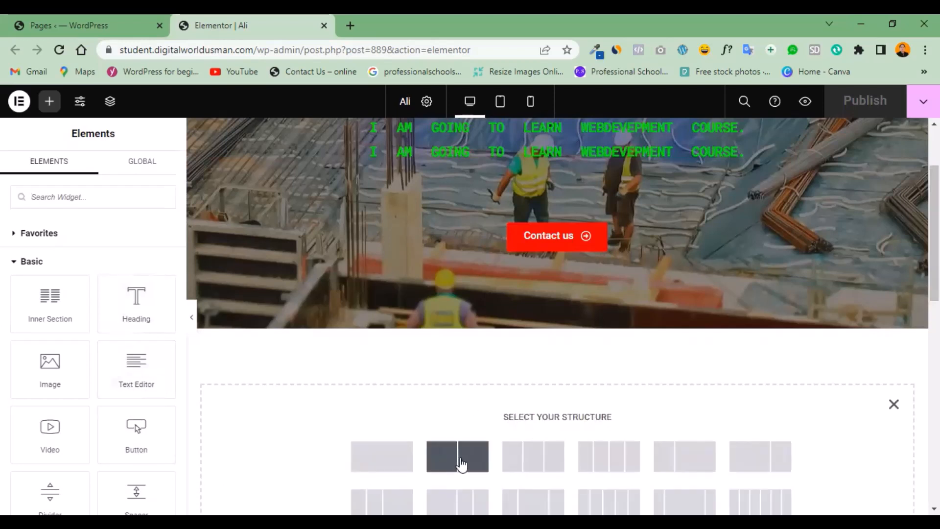
click(462, 464)
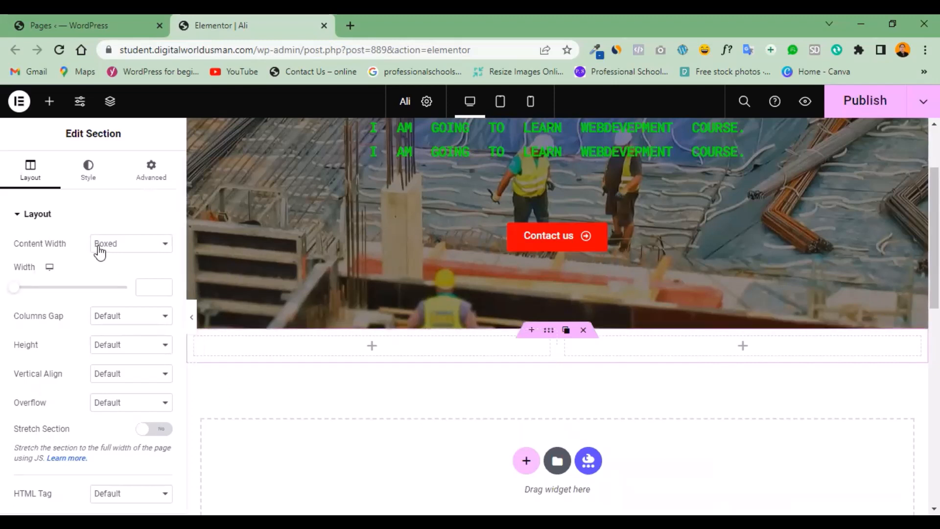
Place a Video widget in the first column of the new two-column section.
click(47, 105)
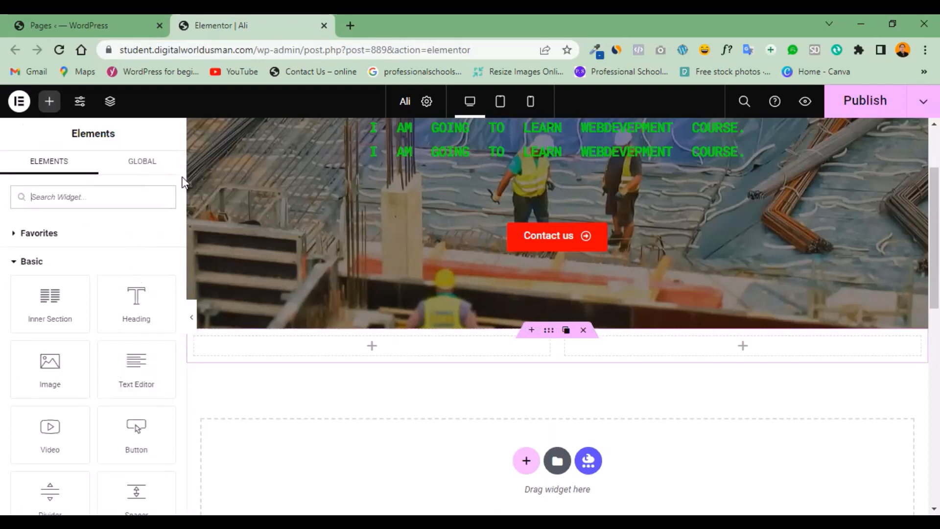
drag(183, 175, 179, 175)
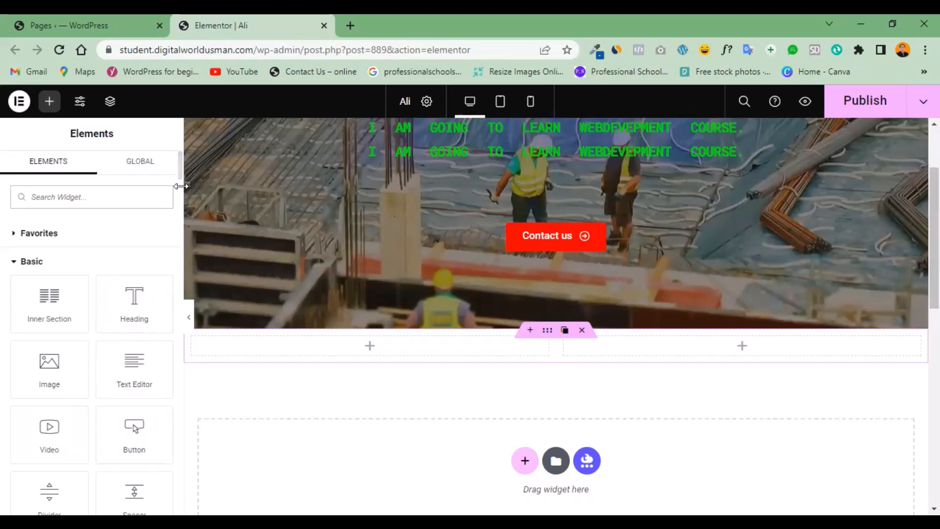
scroll(179, 168, down, 2)
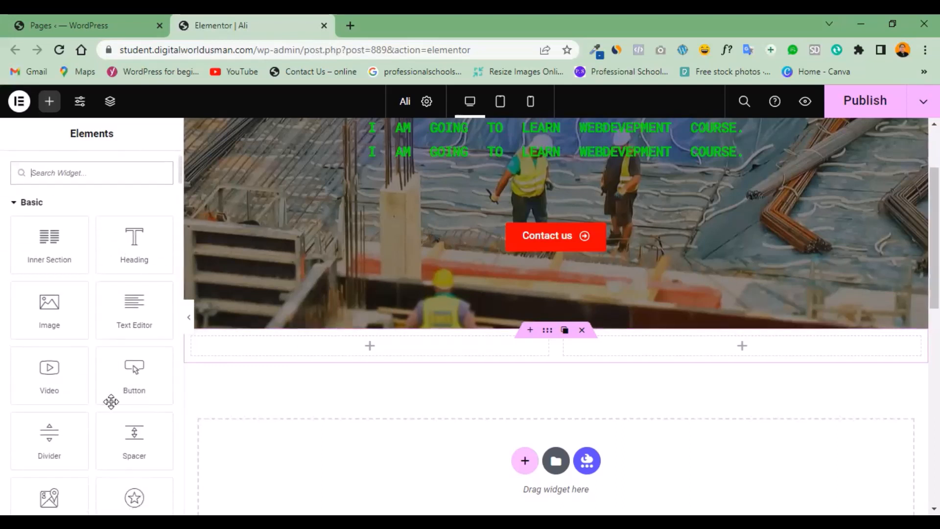
drag(47, 380, 306, 347)
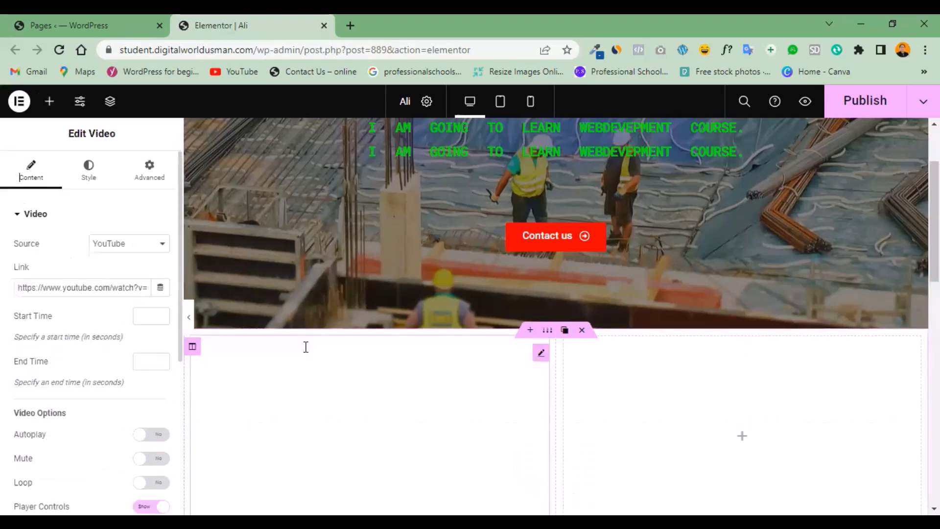
scroll(713, 274, down, 2)
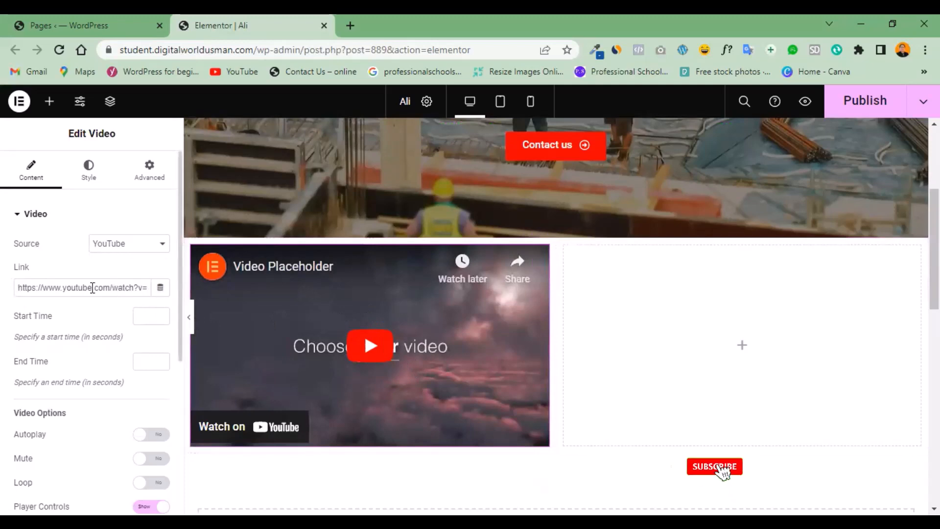
Open youtube.com in a new browser tab and bring up the video "February 3, 2023" in its own tab.
click(350, 23)
text(youtube.com)
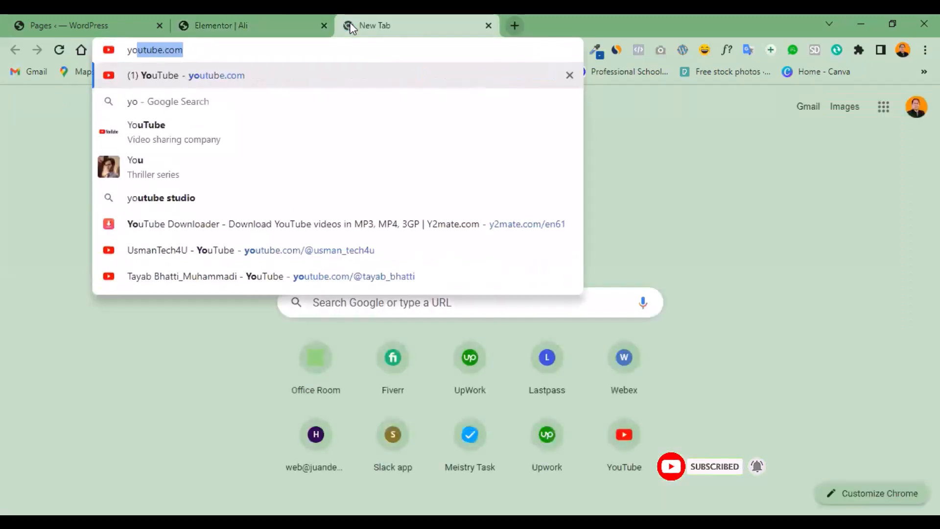
key(Return)
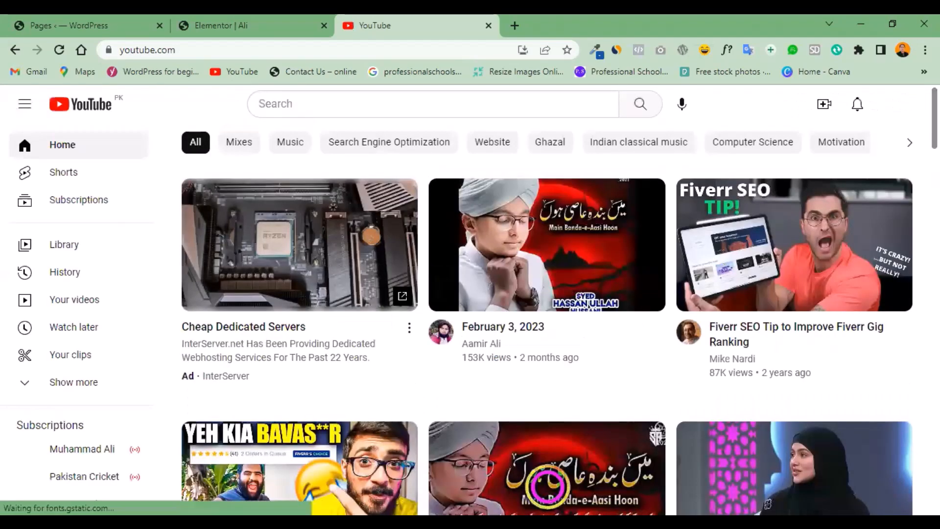
right_click(554, 258)
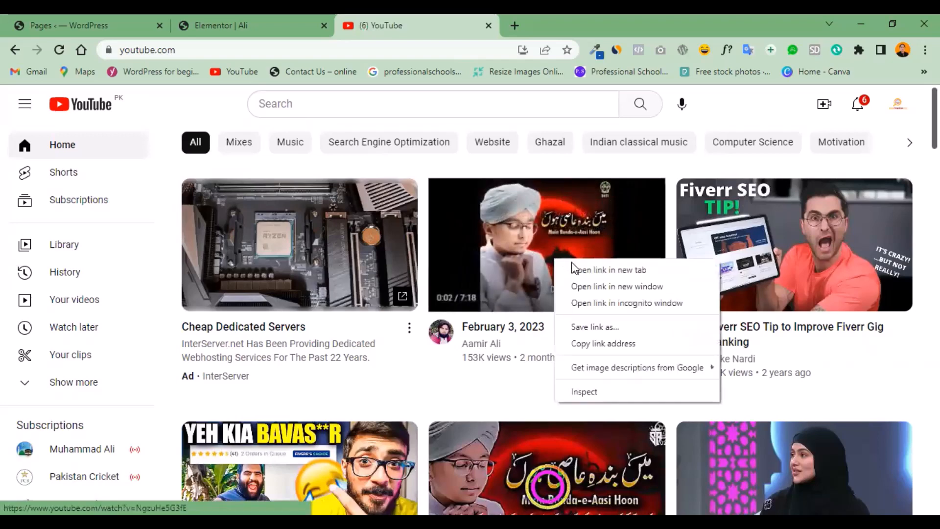
key(Return)
click(545, 14)
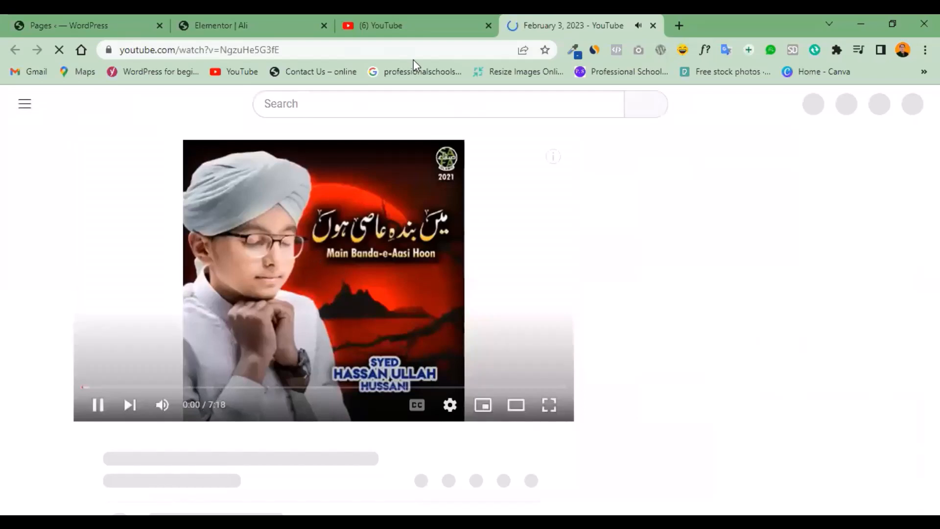
Copy the YouTube video's address and replace the Video widget's placeholder link with it in Elementor.
click(145, 53)
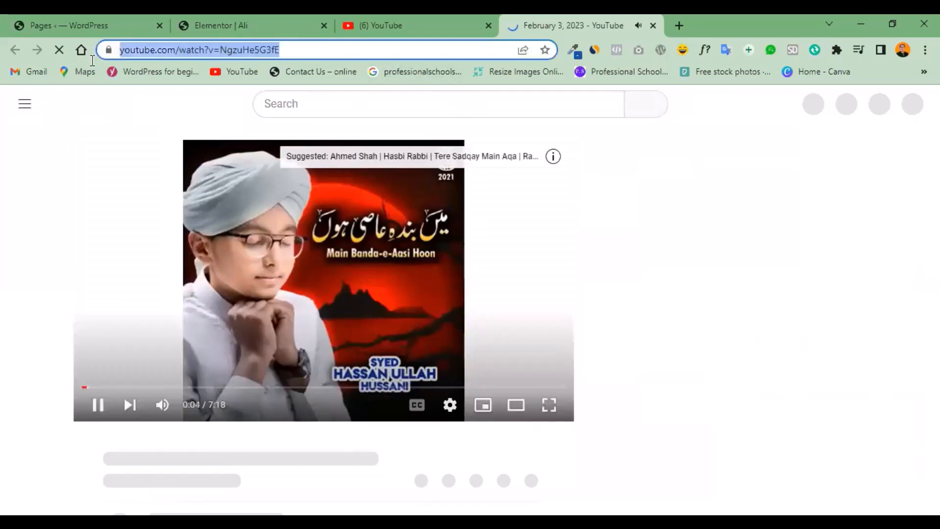
right_click(146, 54)
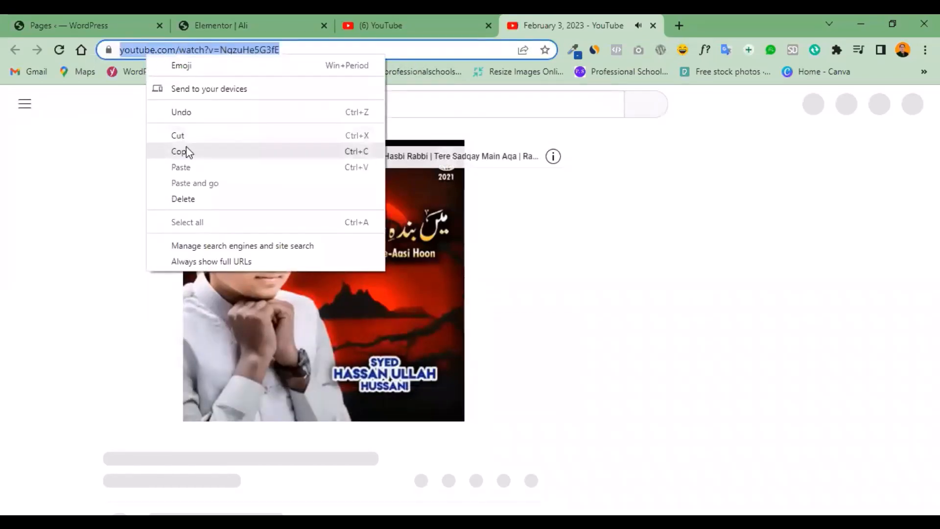
click(183, 151)
click(221, 17)
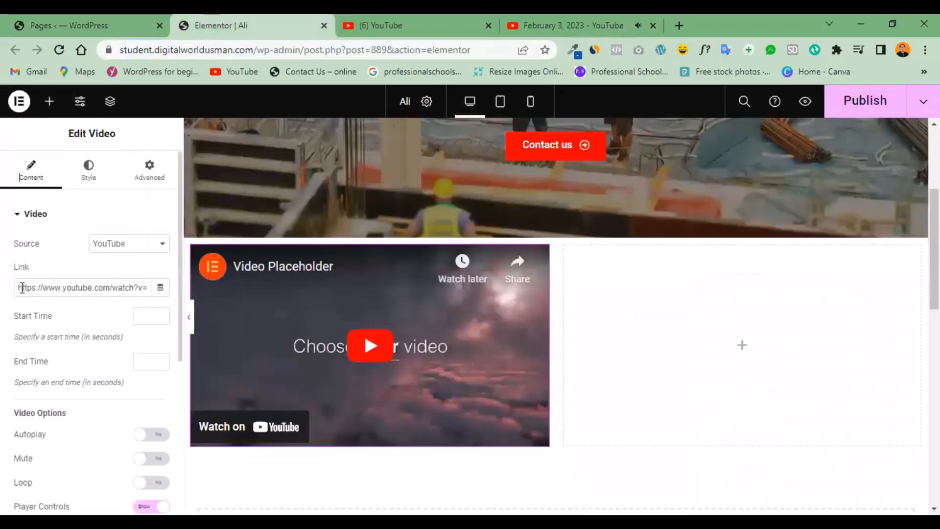
drag(20, 288, 151, 289)
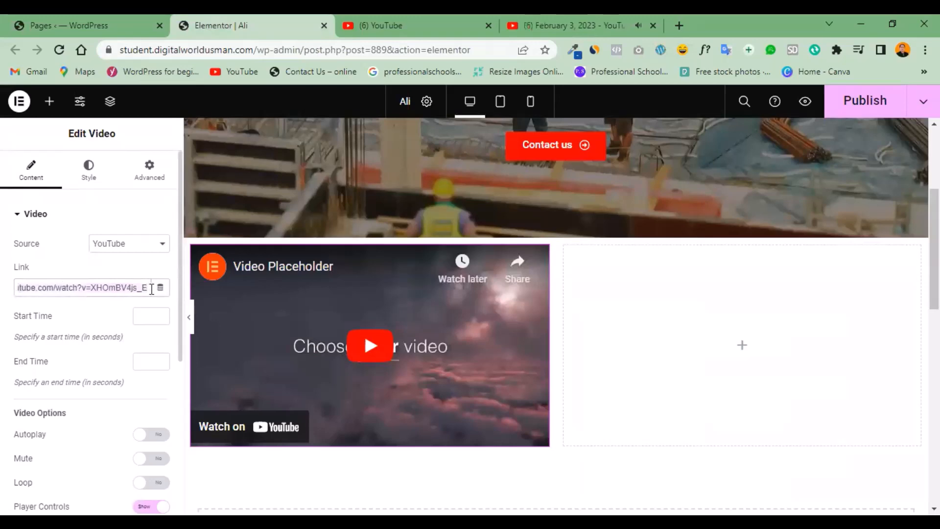
key(ctrl+v)
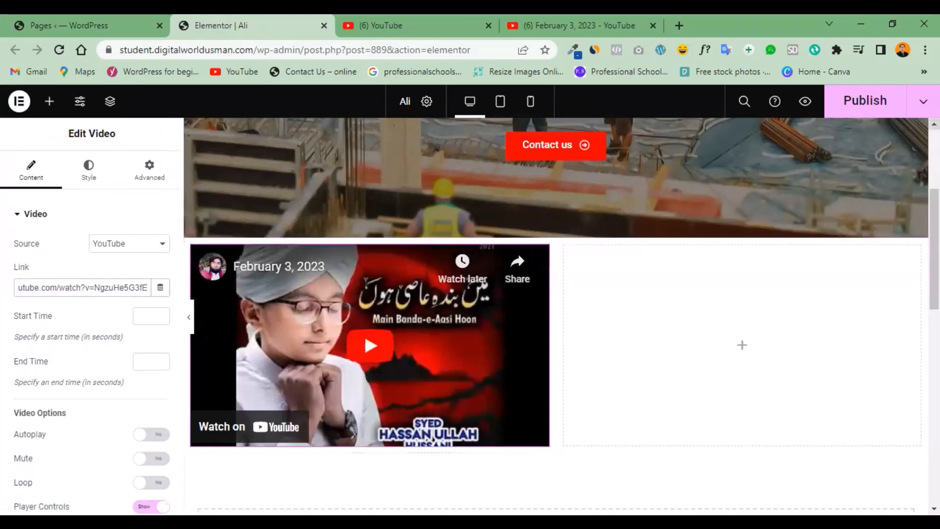
Publish the page, open its preview and play the embedded video.
click(889, 101)
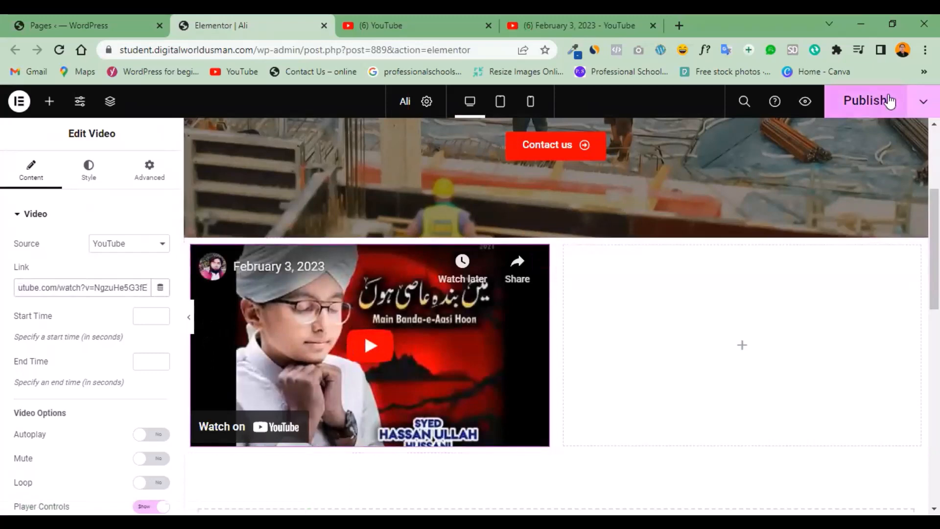
click(805, 101)
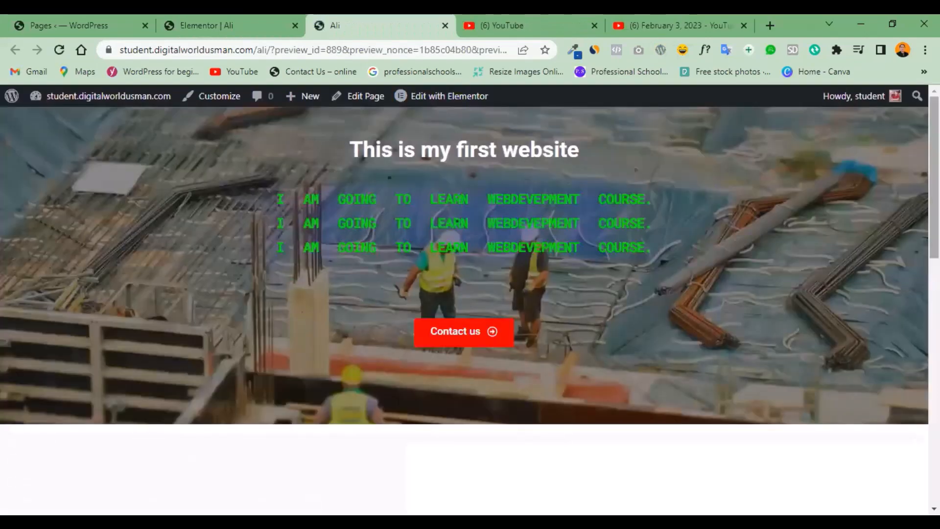
scroll(469, 265, down, 3)
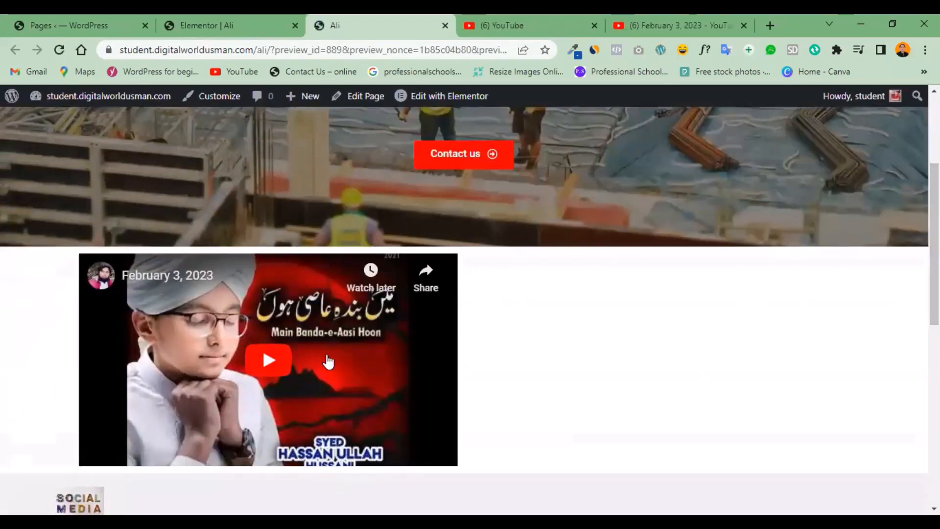
click(265, 362)
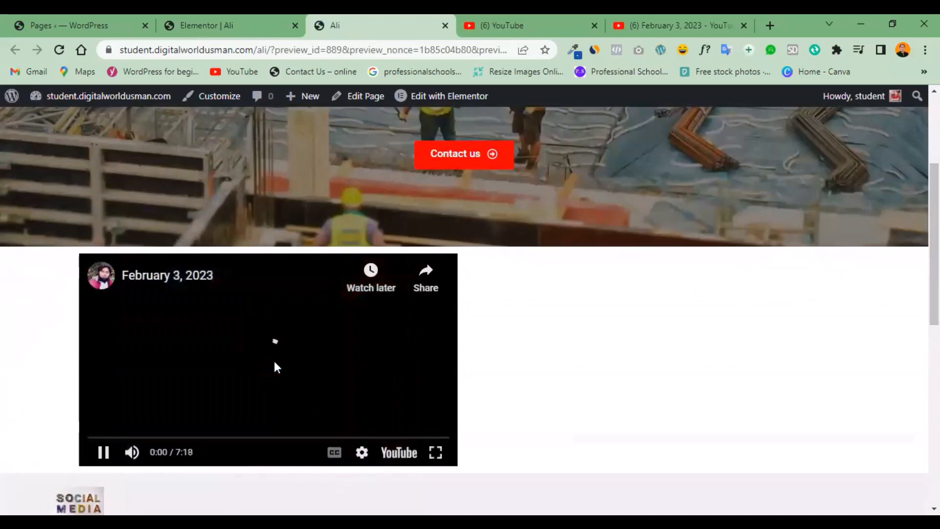
drag(107, 439, 106, 438)
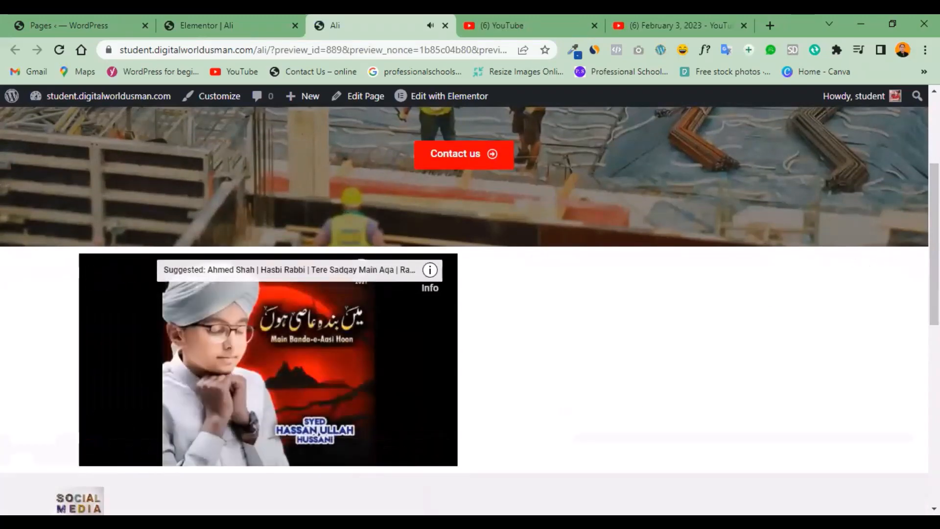
Examine how the video section sits between the hero and the footer in the preview, and return to the Elementor editor.
scroll(470, 294, down, 2)
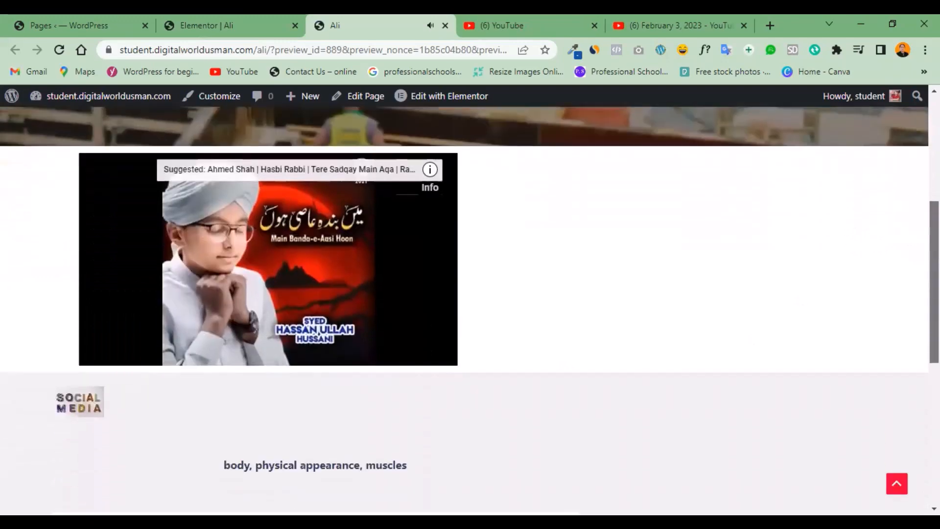
scroll(469, 311, up, 3)
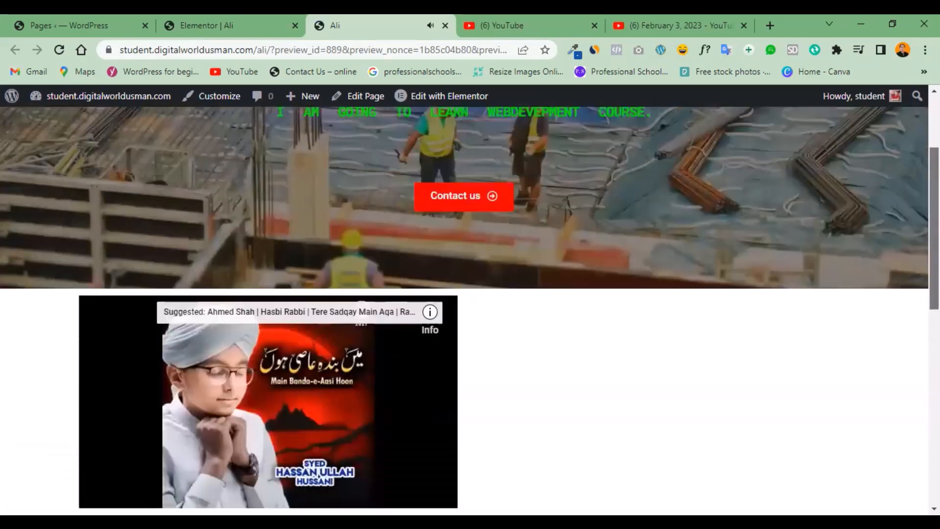
scroll(470, 311, down, 4)
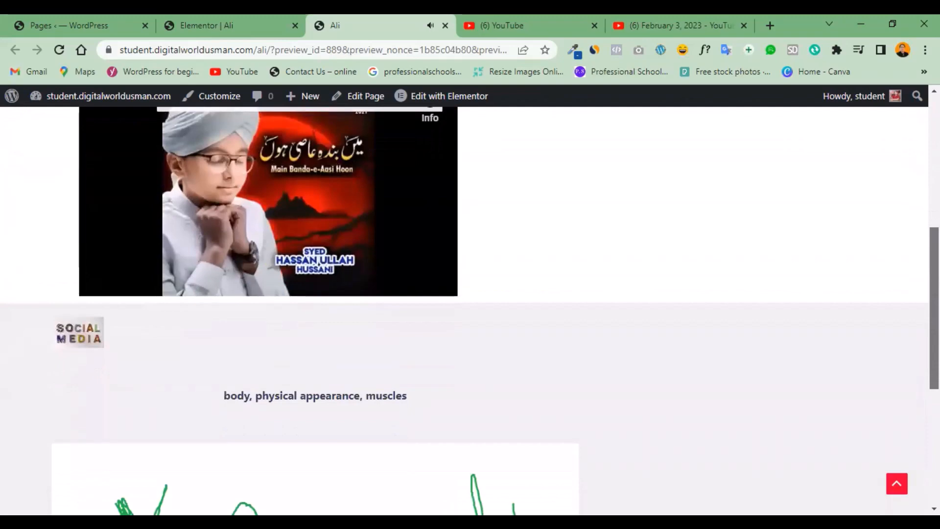
scroll(470, 310, up, 1)
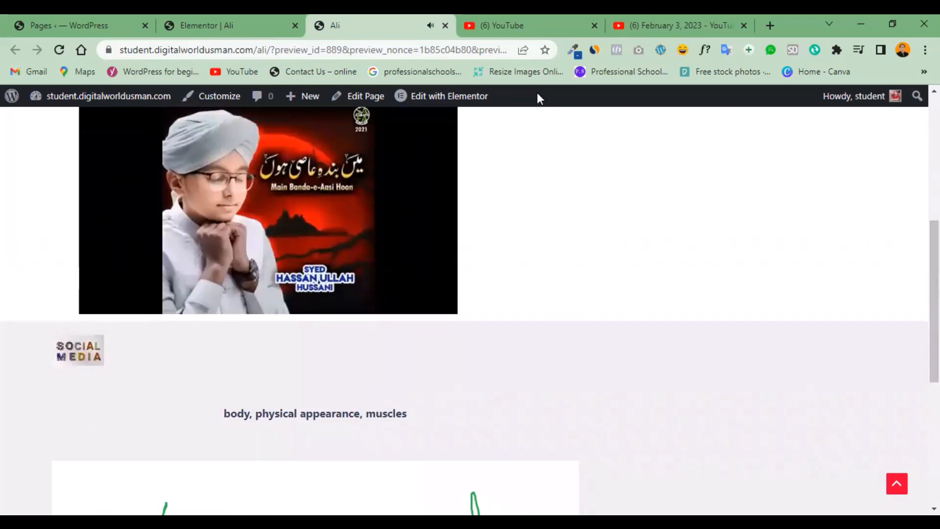
click(234, 28)
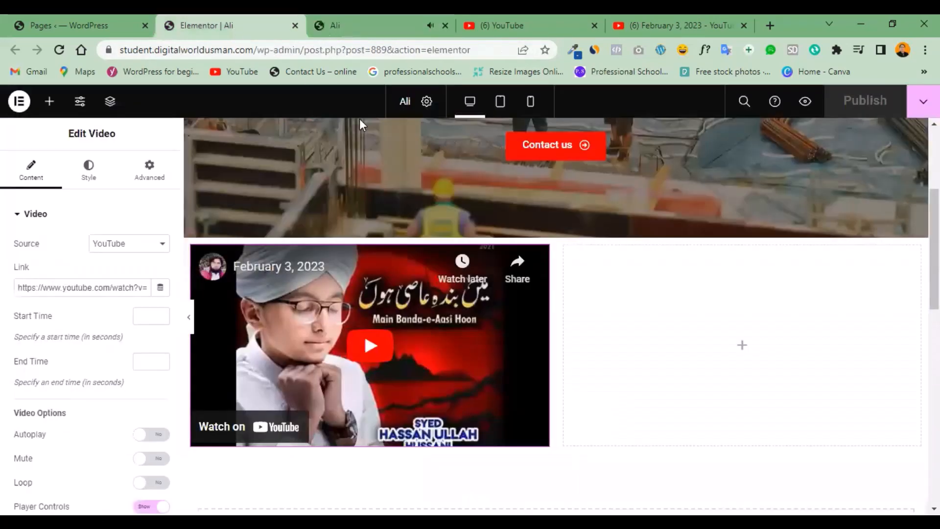
click(376, 28)
click(251, 22)
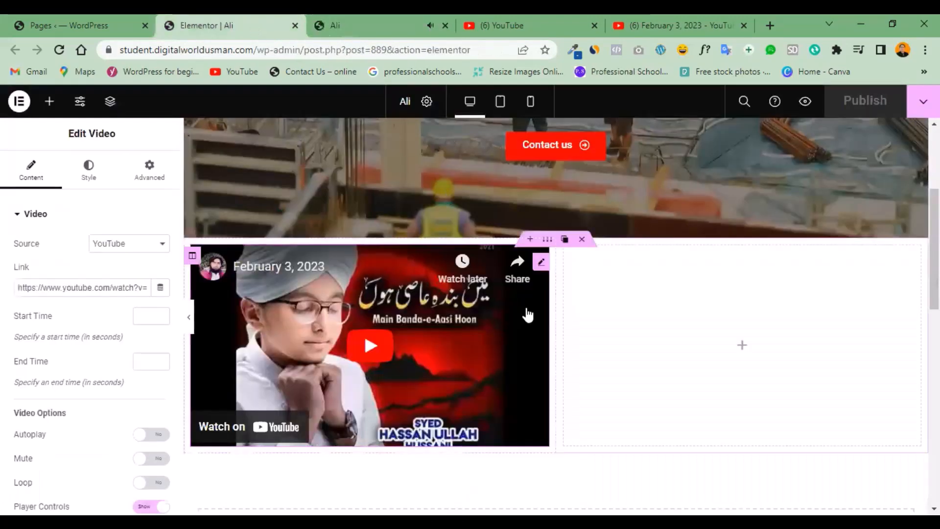
Pause the embedded video in the page preview and return to the Elementor editor.
click(352, 25)
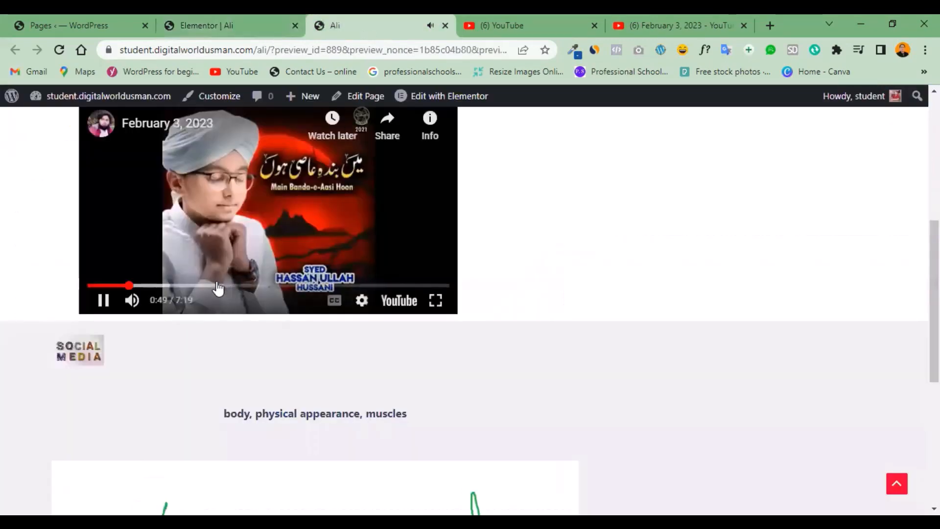
click(103, 300)
click(201, 25)
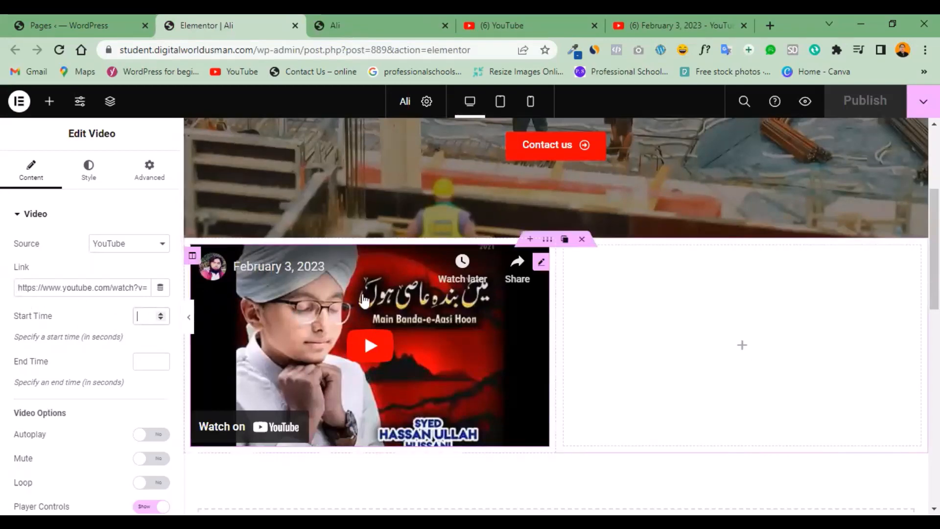
Move the embedded video in the page preview to the 2:00 mark and return to the Elementor editor.
click(359, 15)
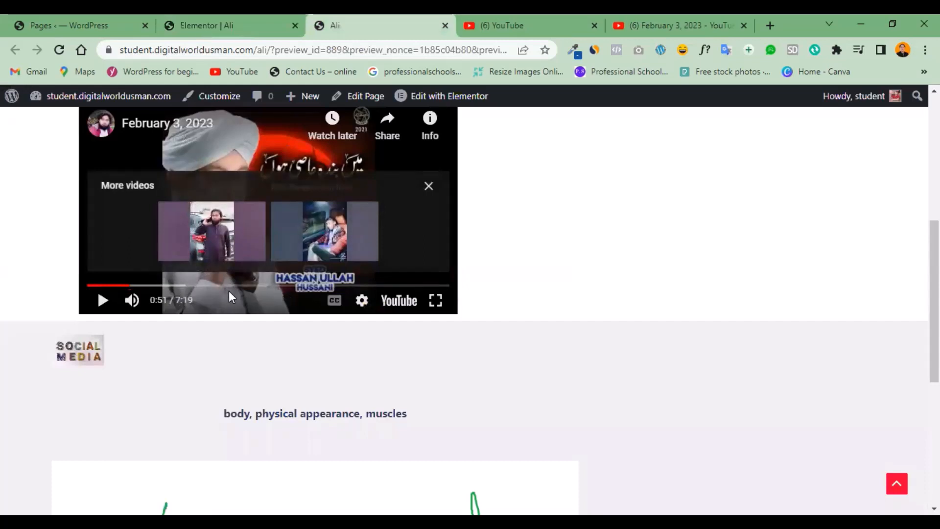
drag(136, 286, 187, 291)
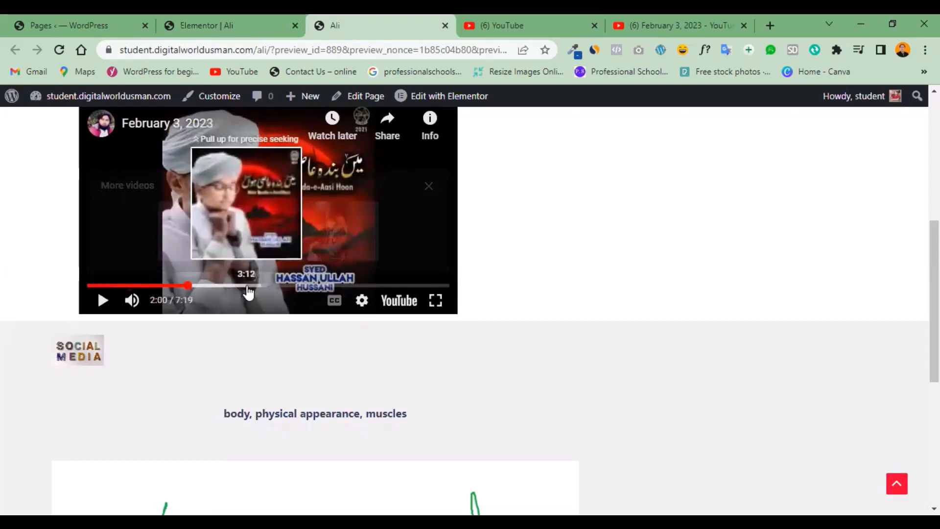
click(190, 29)
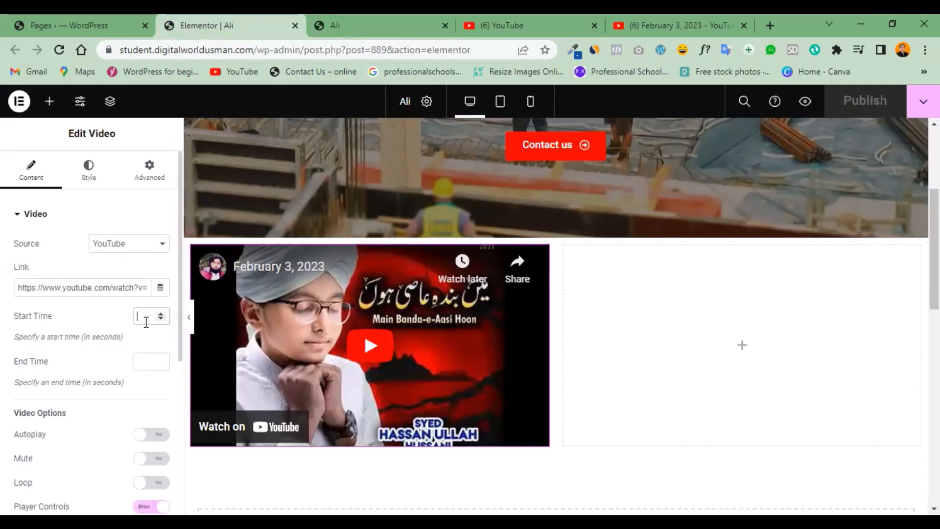
Set the video's start time to 120 seconds and its end time to 140 seconds.
text(120)
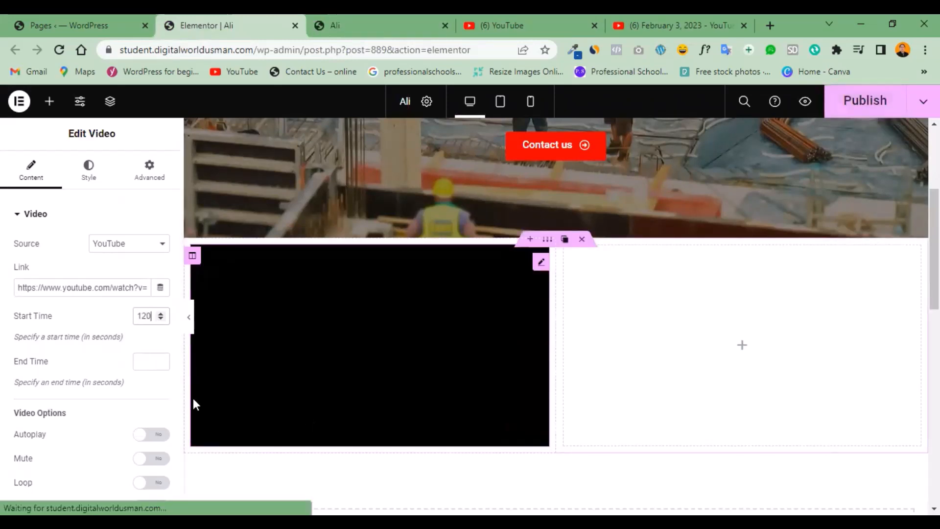
click(150, 363)
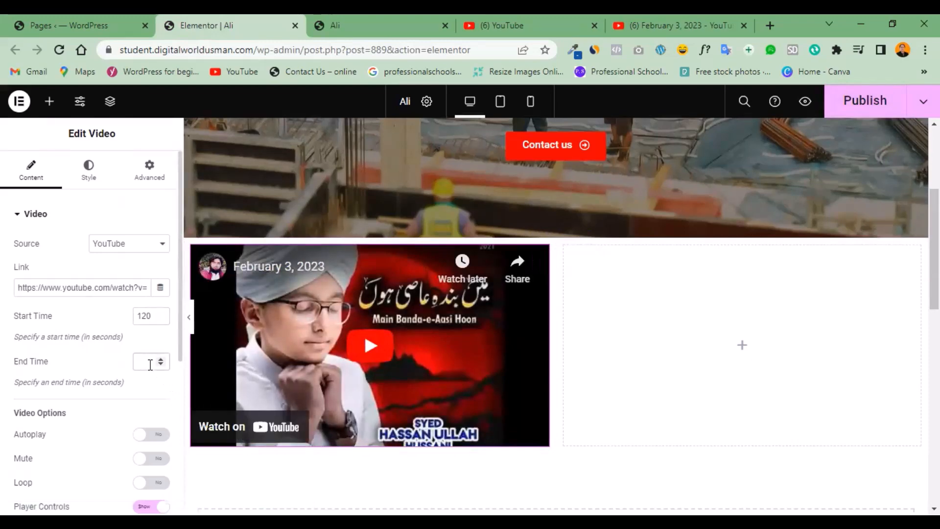
text(140)
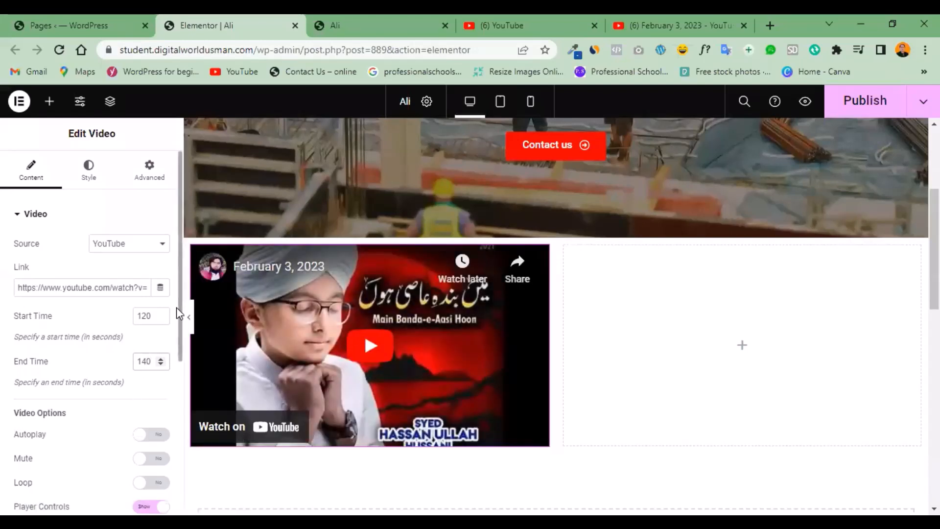
Turn on Autoplay for the video and look over its remaining video options.
scroll(176, 334, down, 3)
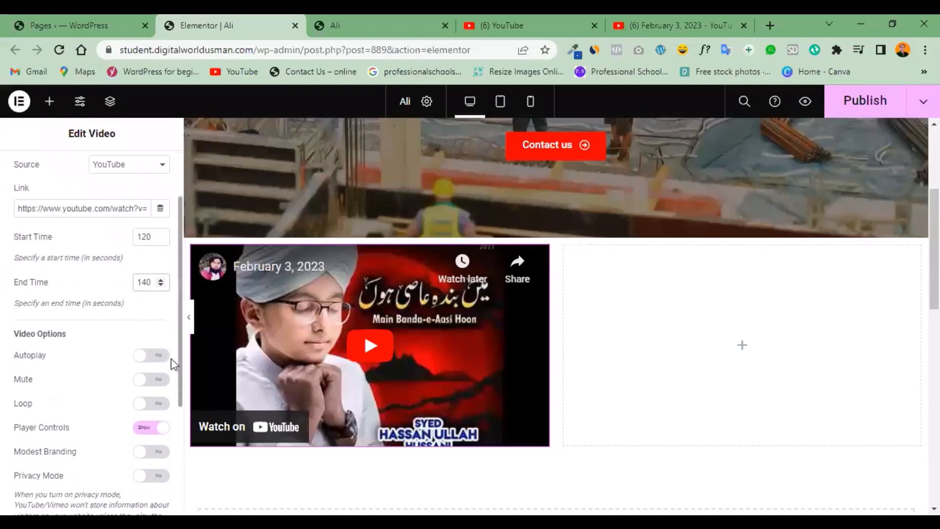
click(164, 357)
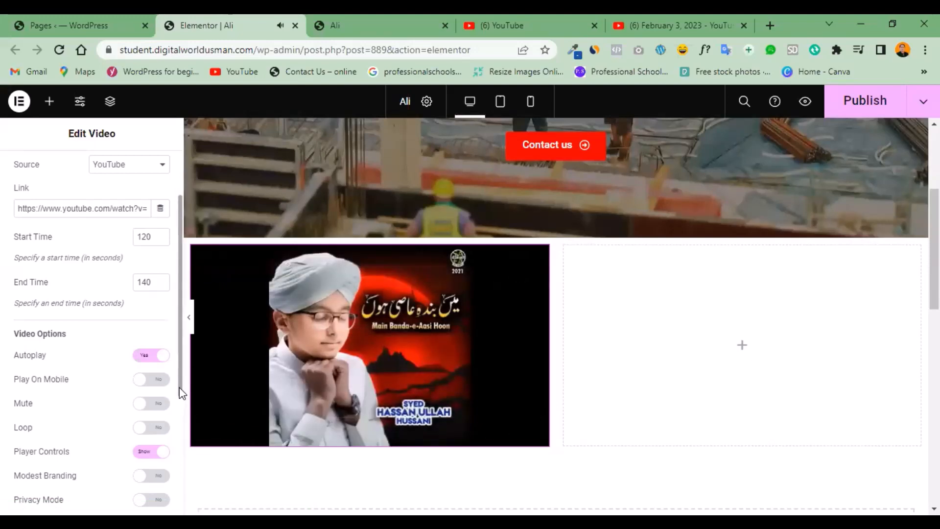
scroll(180, 393, down, 3)
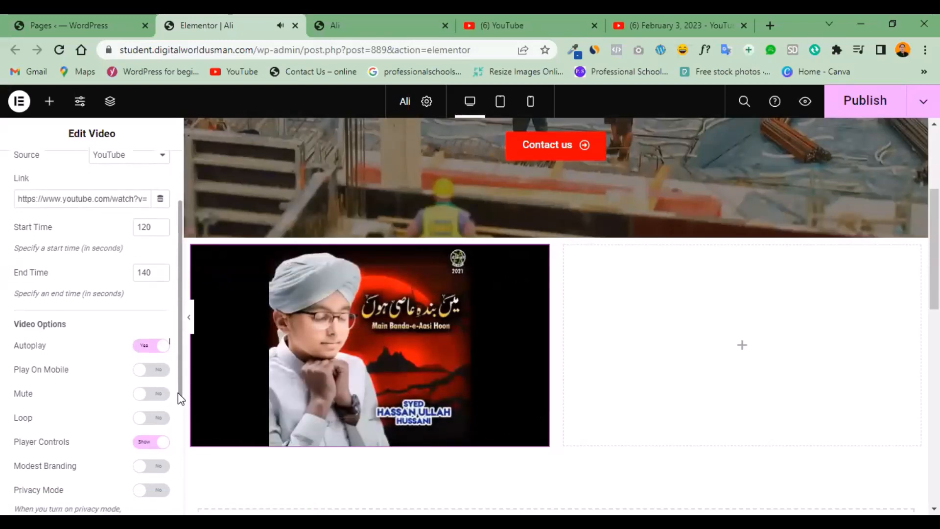
scroll(180, 420, down, 2)
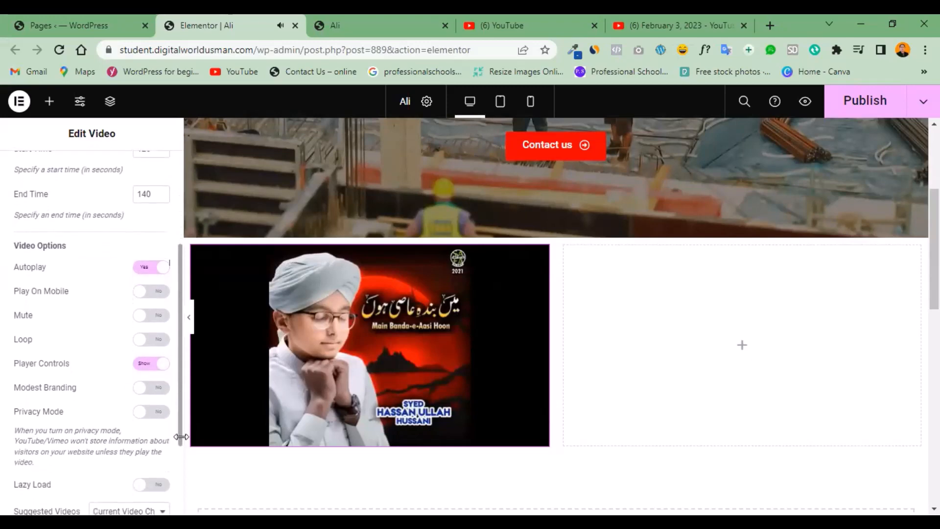
Publish the updated page, reload its preview and bring the autoplaying video into view.
click(847, 111)
click(407, 25)
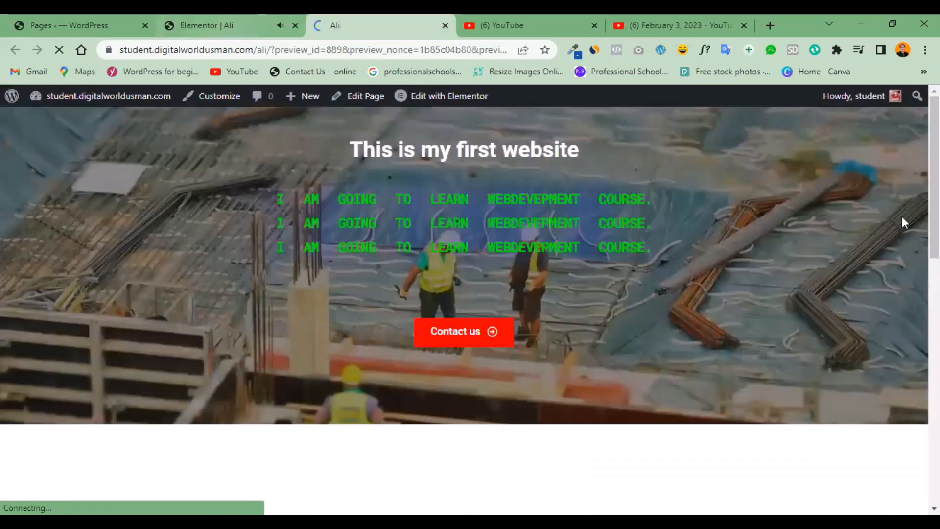
drag(933, 217, 934, 297)
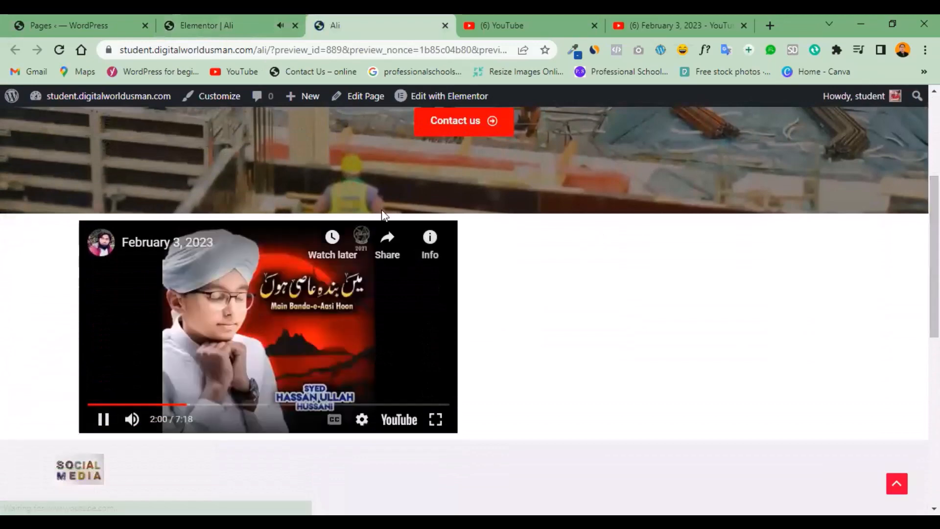
Return to the Elementor editor and mute the embedded video's player on the canvas.
click(230, 15)
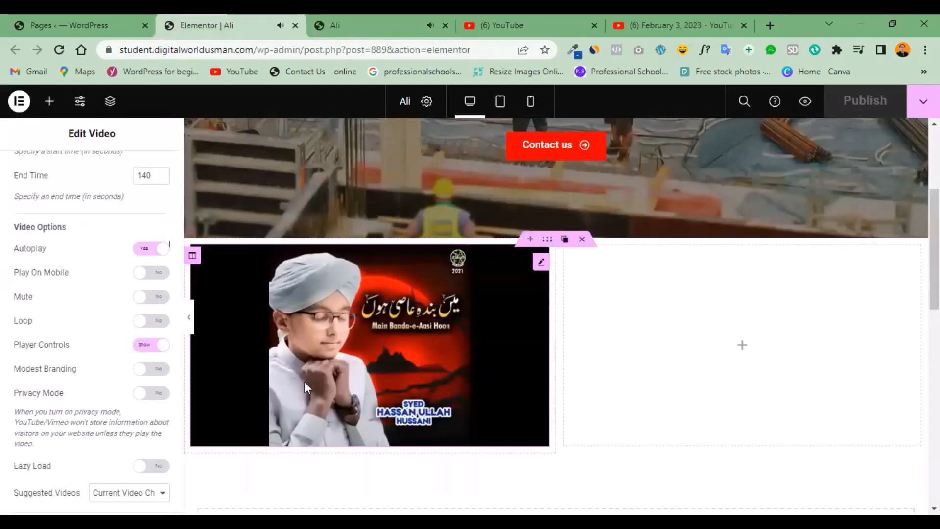
click(312, 362)
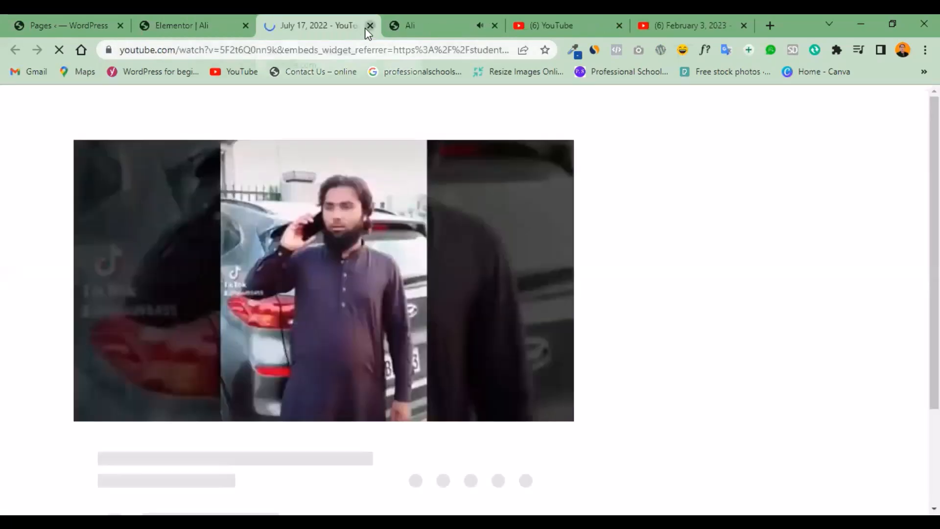
click(368, 26)
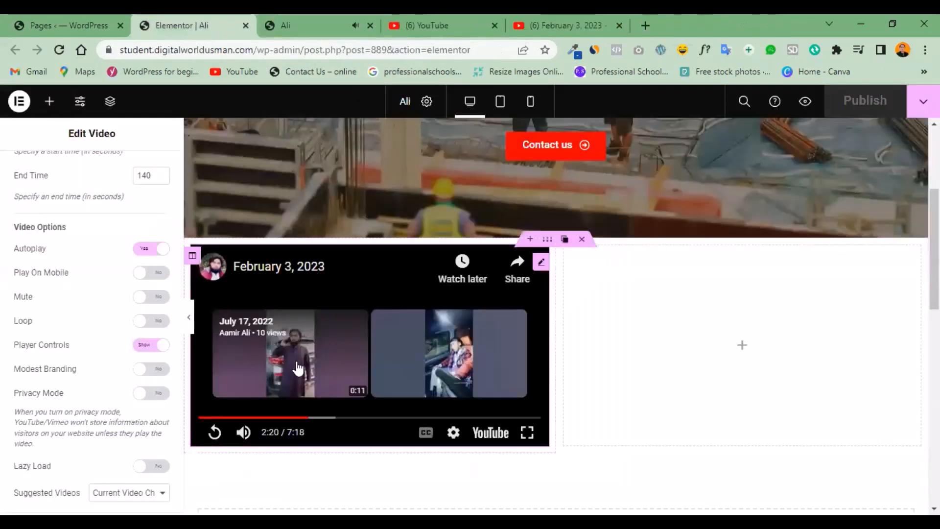
click(244, 433)
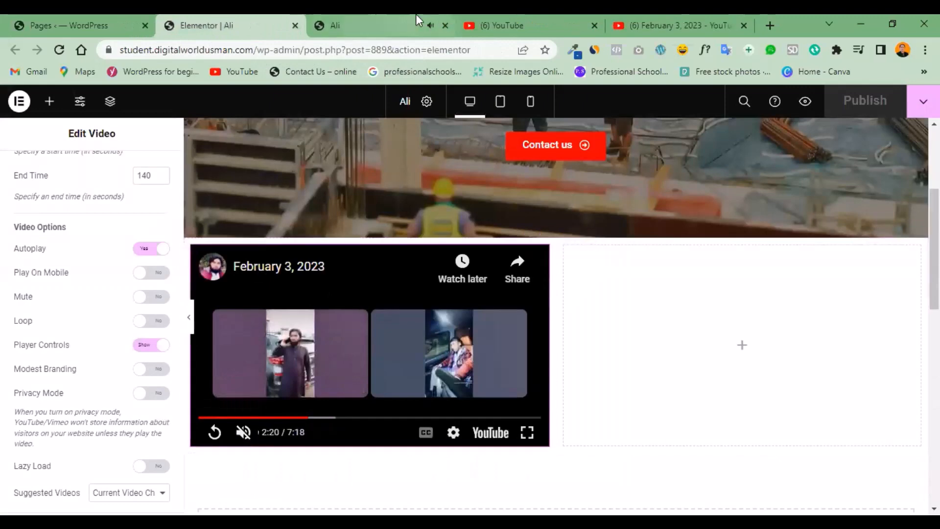
Check in the page preview where the video's playback stops, and return to the Video widget in the Elementor editor.
click(407, 15)
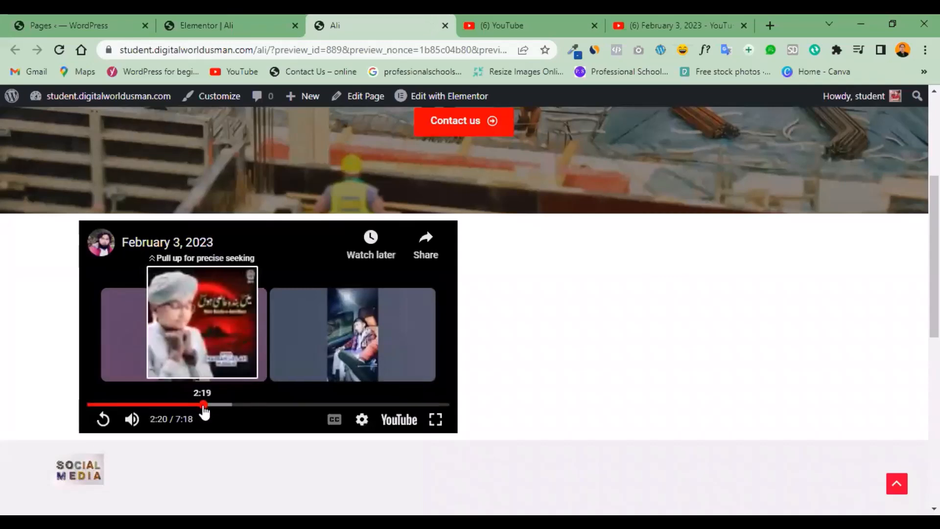
click(222, 25)
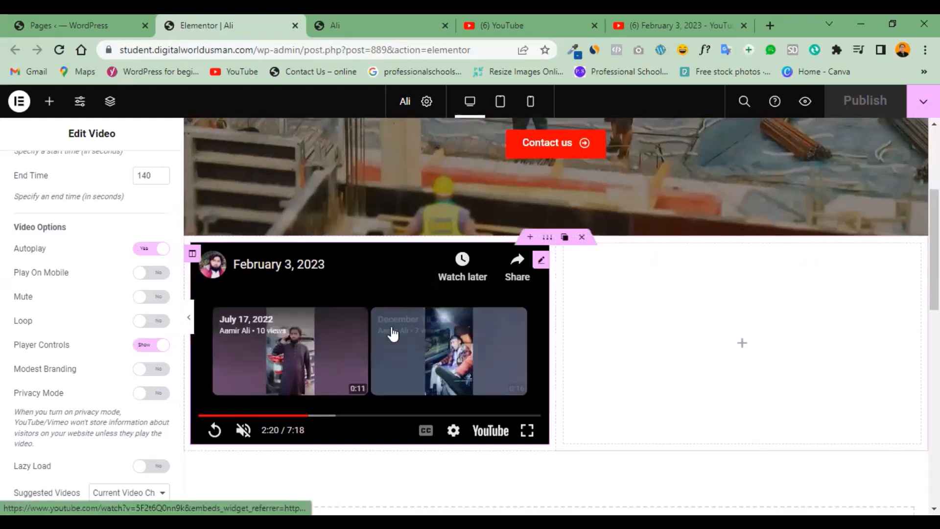
scroll(392, 335, down, 1)
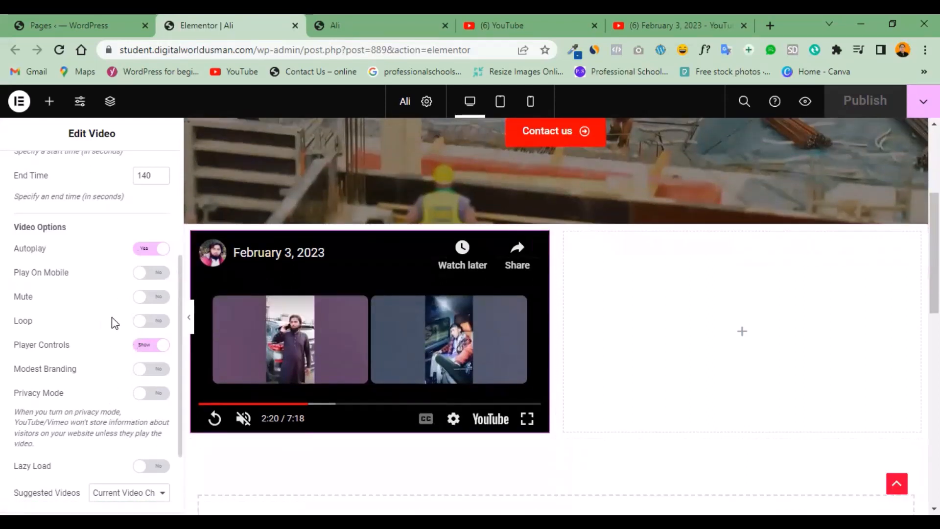
scroll(847, 348, up, 3)
scroll(555, 315, up, 1)
scroll(556, 316, down, 4)
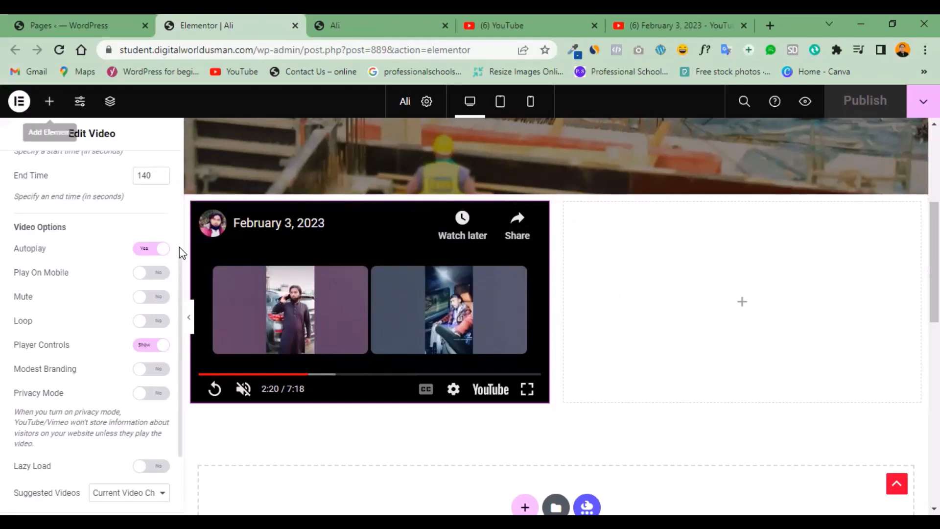
Try the video at a 1:1 aspect ratio and restore 16:9, and view its advanced layout settings.
drag(179, 257, 171, 93)
click(94, 166)
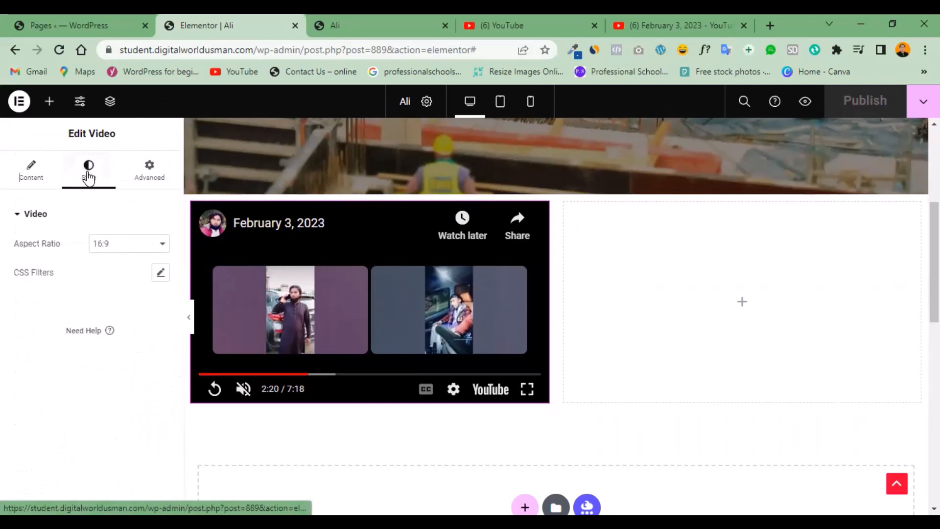
click(160, 250)
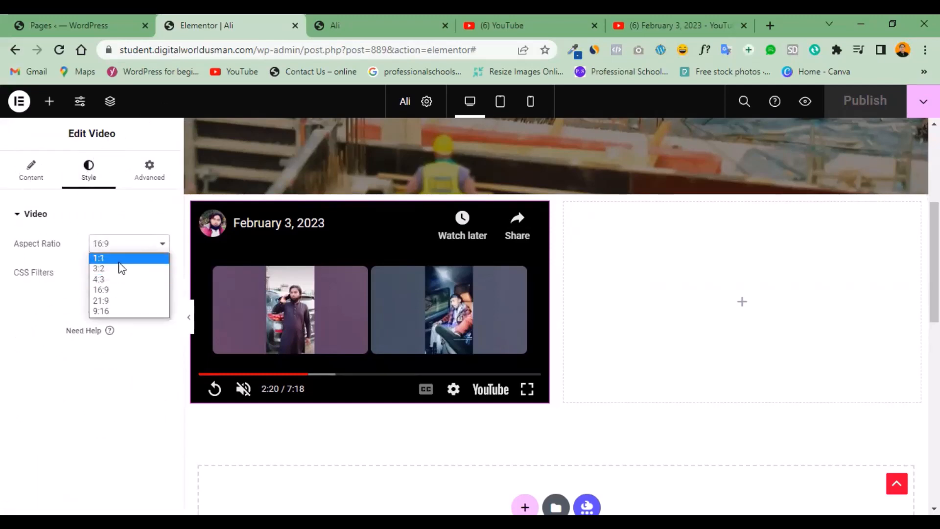
click(119, 259)
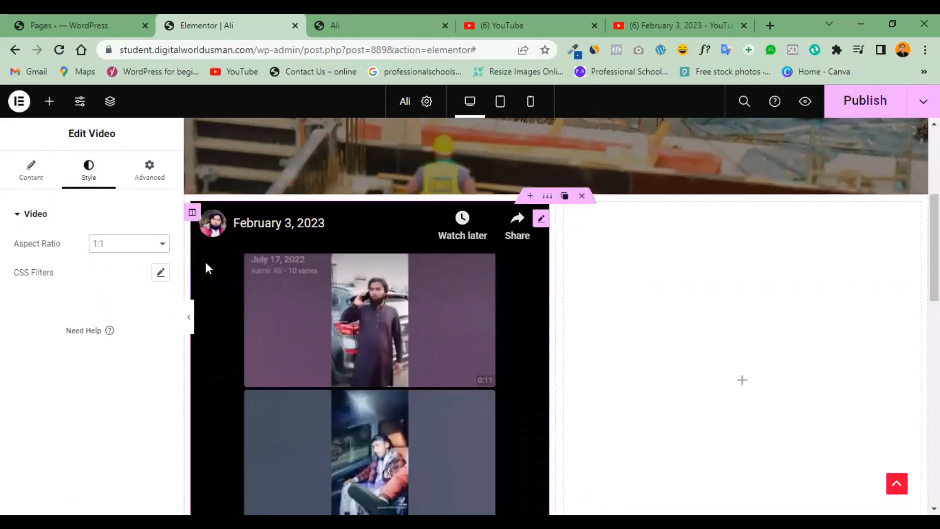
click(150, 249)
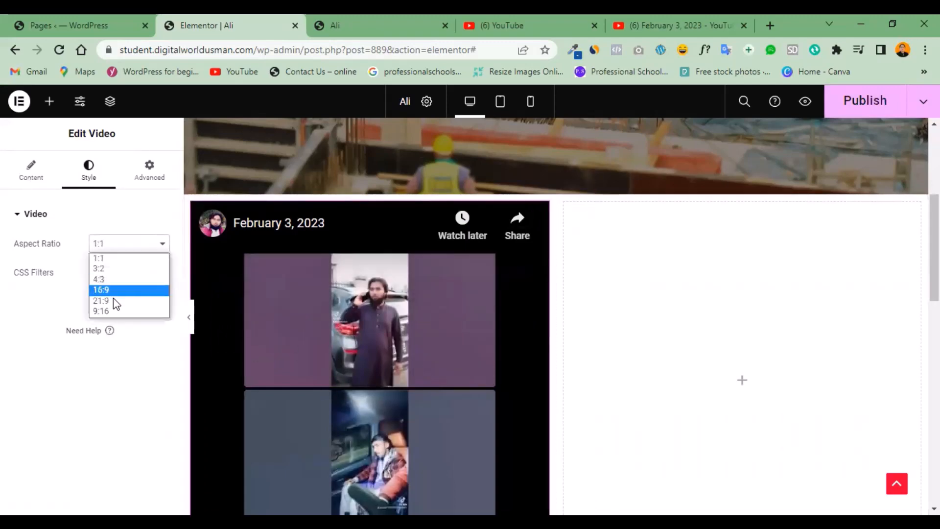
click(116, 292)
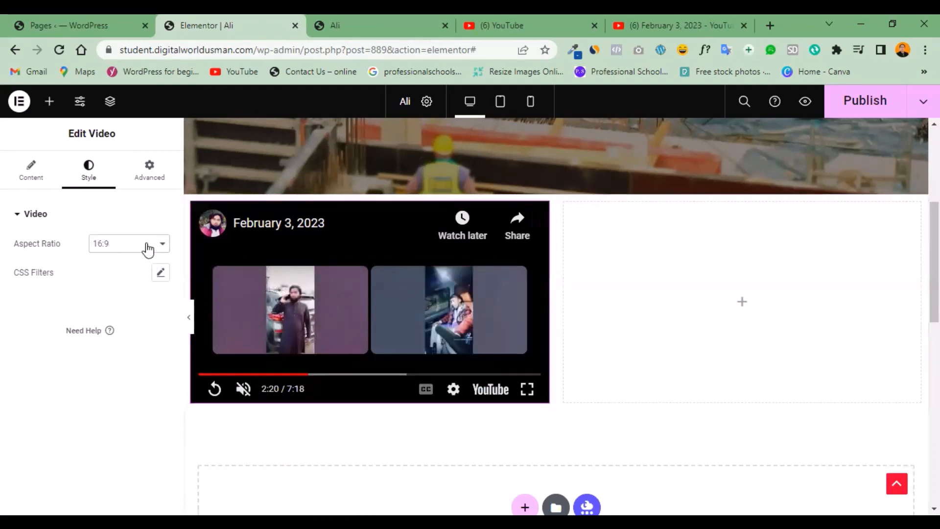
click(151, 179)
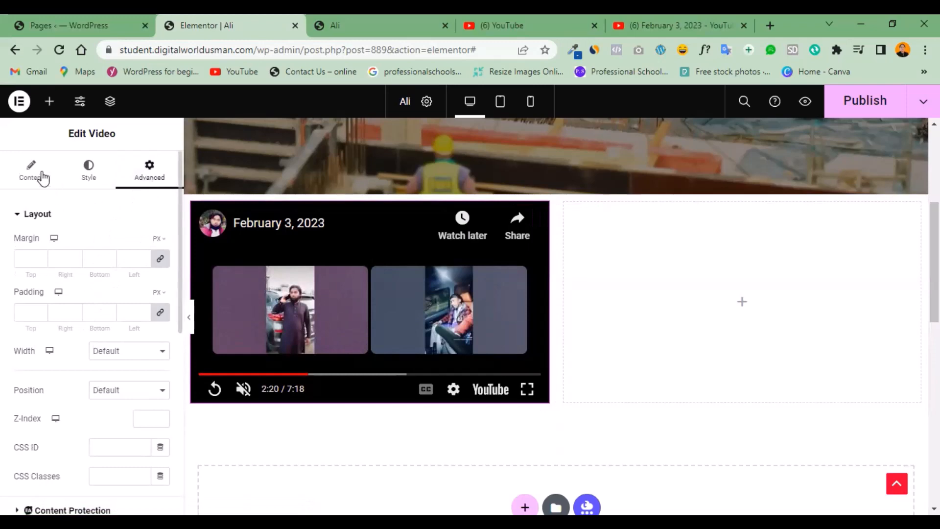
click(33, 179)
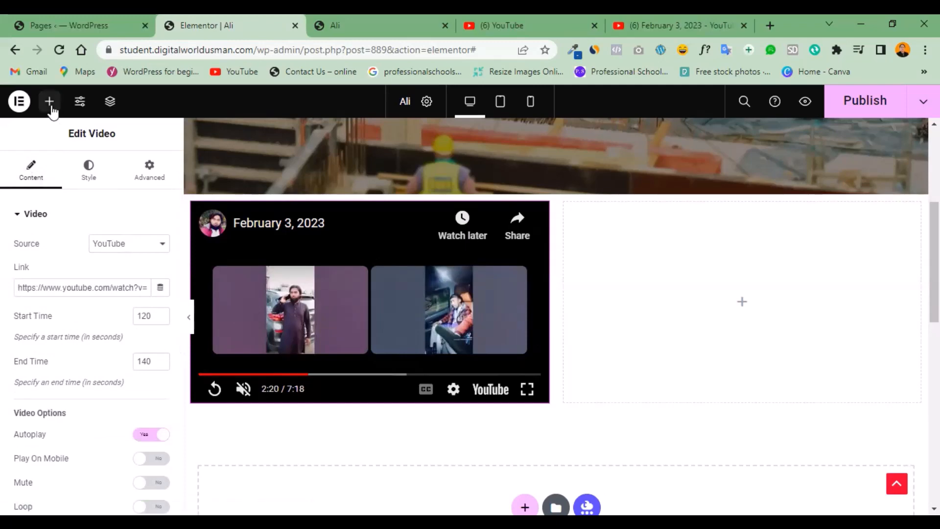
Add a Divider widget in its own row below the two-column video section.
click(49, 102)
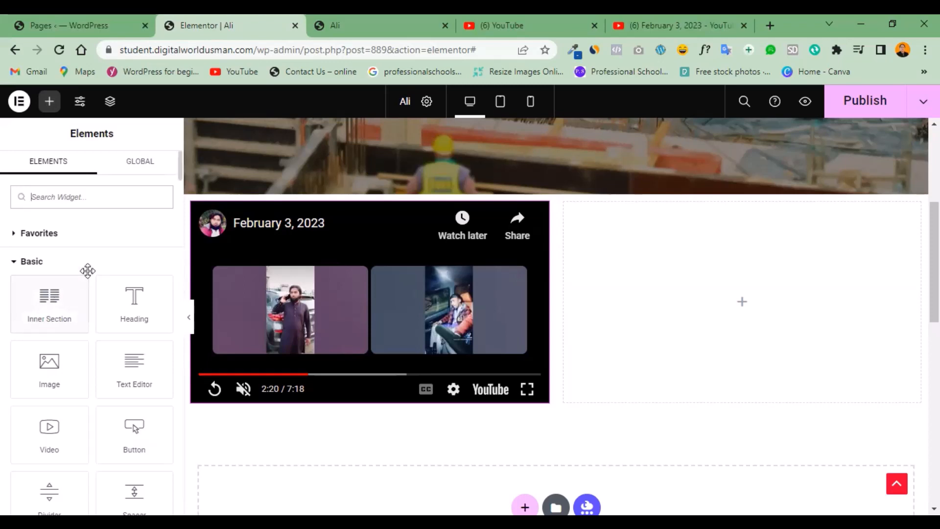
scroll(180, 181, down, 1)
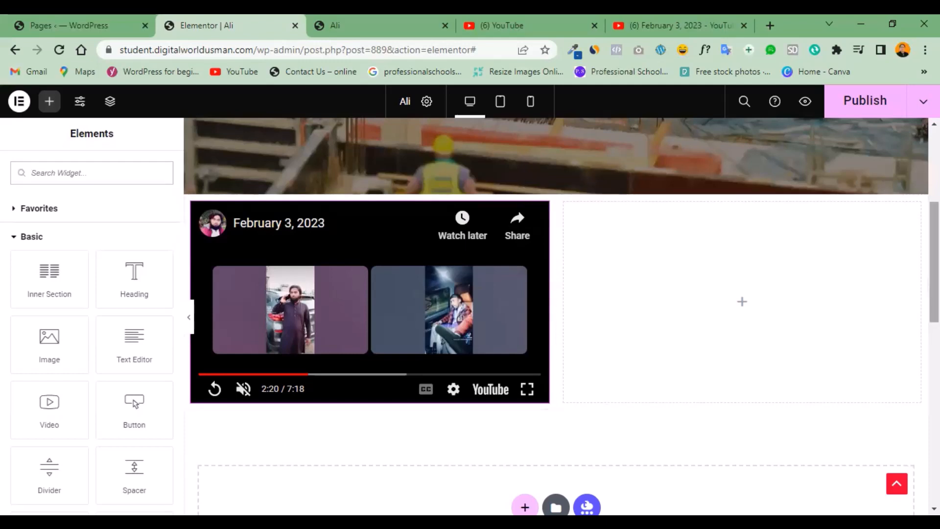
scroll(464, 298, down, 3)
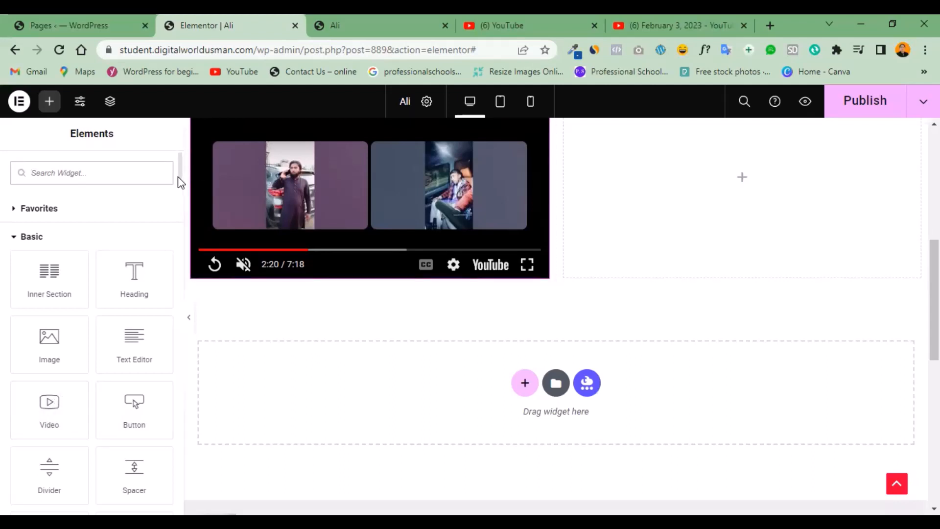
drag(178, 176, 178, 197)
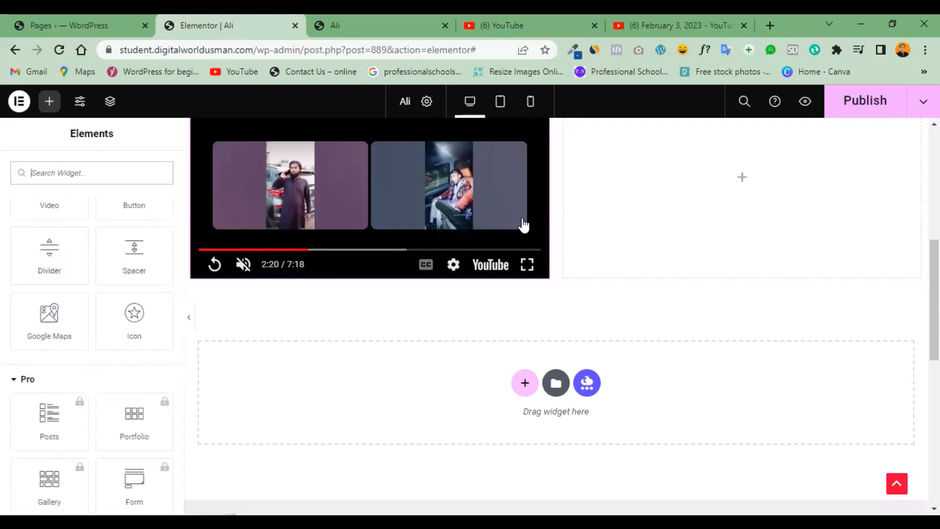
scroll(881, 274, up, 3)
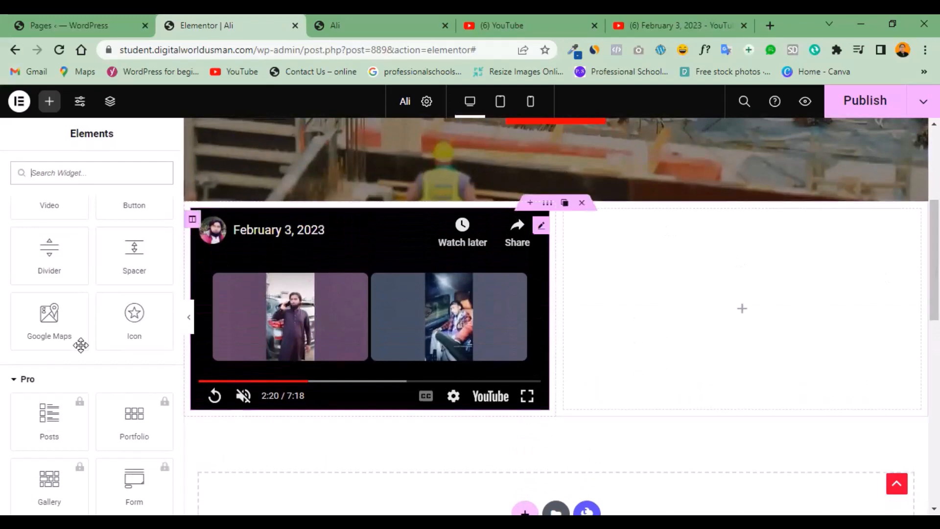
drag(49, 256, 226, 271)
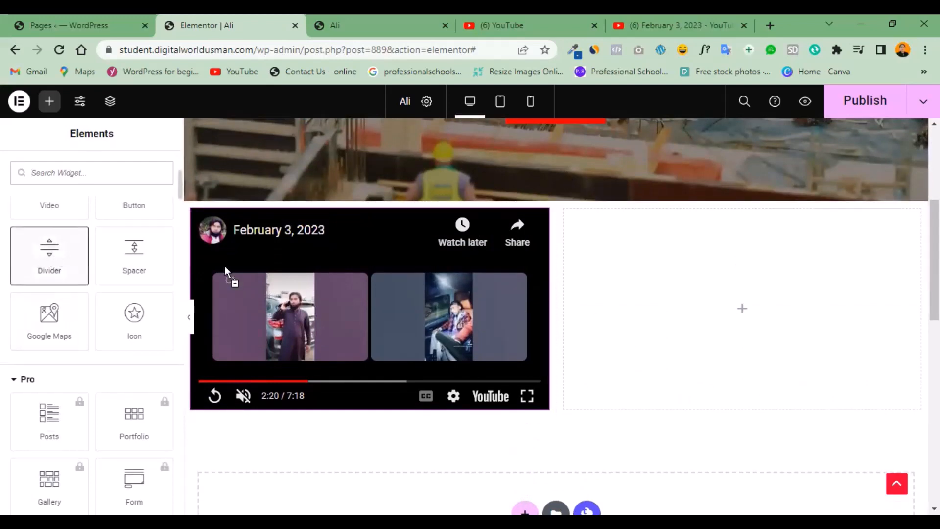
drag(520, 212, 566, 441)
drag(586, 272, 554, 492)
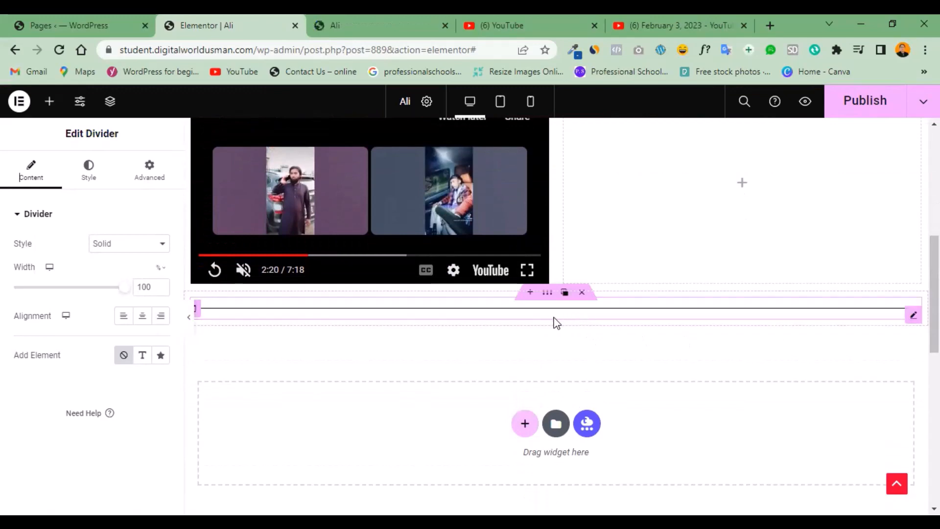
Try the Double line style on the divider and set its style to Dotted.
click(159, 248)
click(140, 280)
click(163, 247)
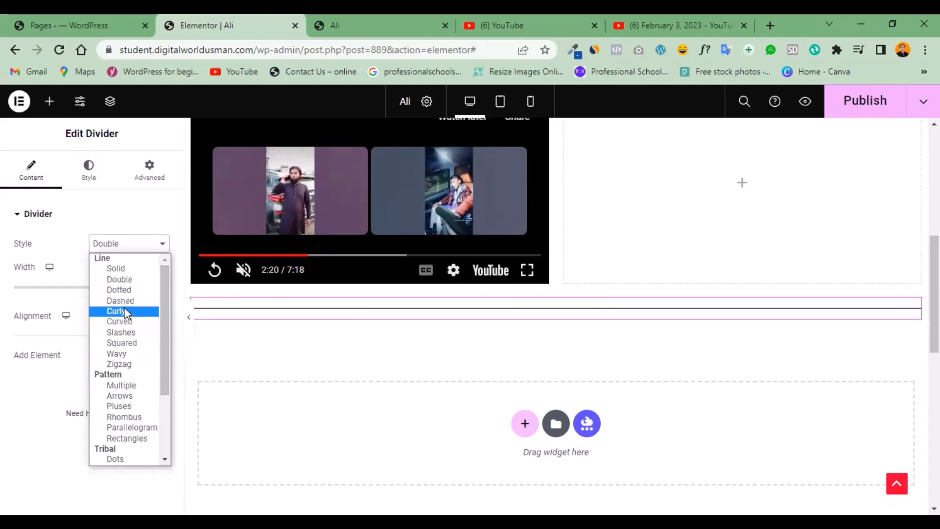
click(125, 292)
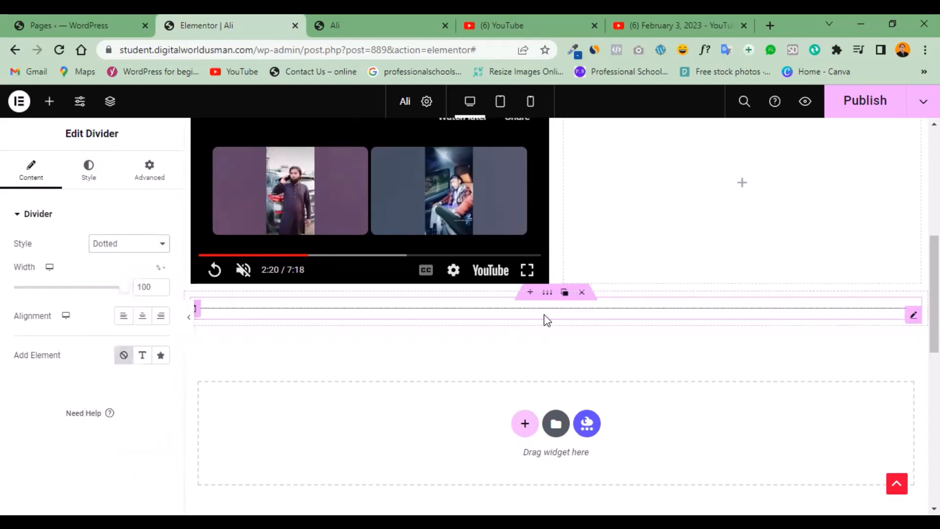
Add a star icon element to the divider and set the divider's alignment to center.
click(160, 357)
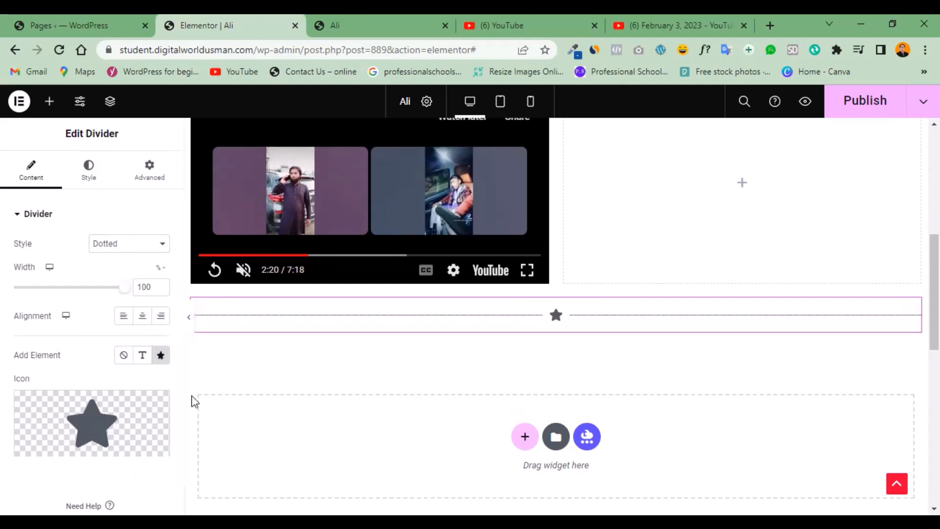
scroll(178, 424, down, 1)
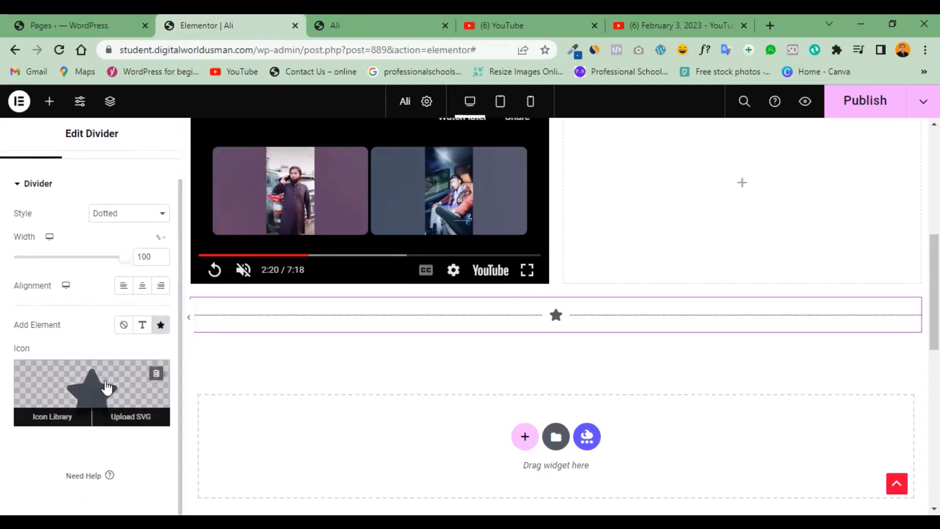
click(142, 289)
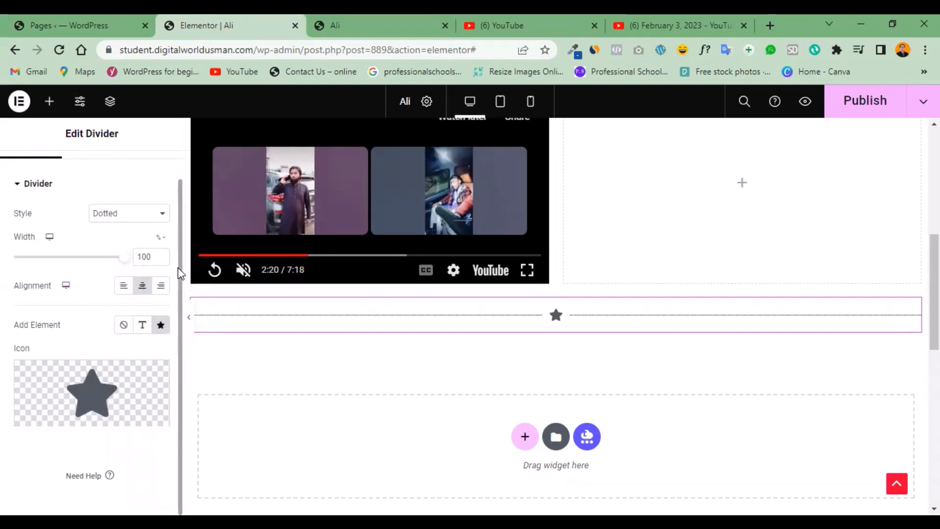
scroll(177, 205, up, 1)
Set the divider icon's size to 28 in its style settings.
click(86, 171)
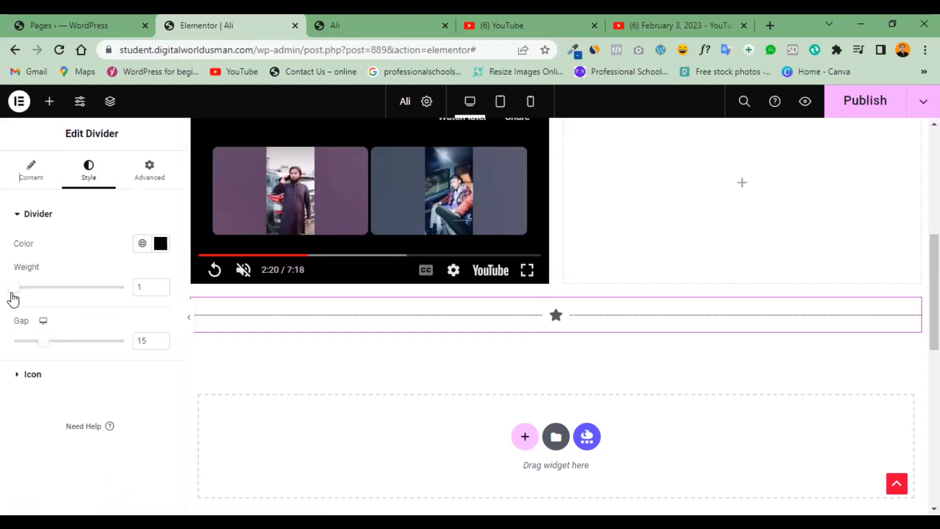
click(31, 378)
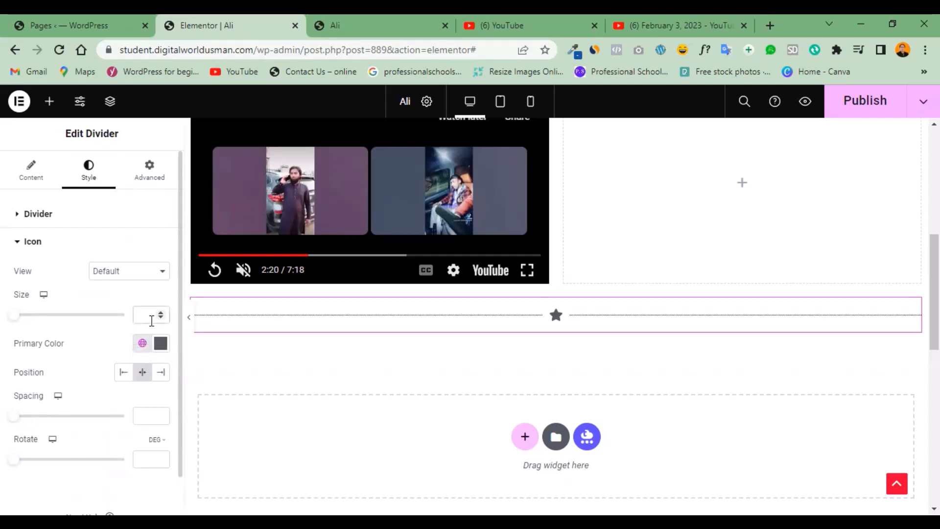
text(28)
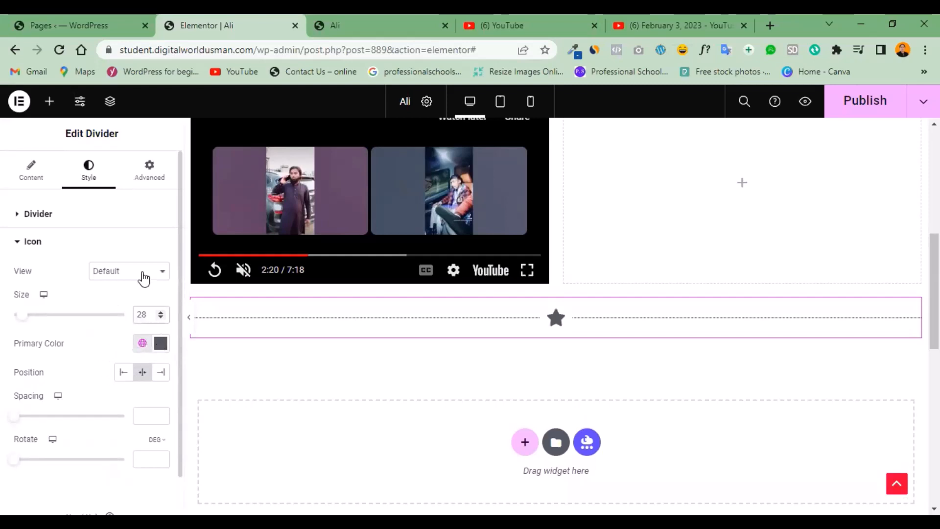
Try the Stacked and Framed views for the divider icon and restore the Default view.
click(161, 274)
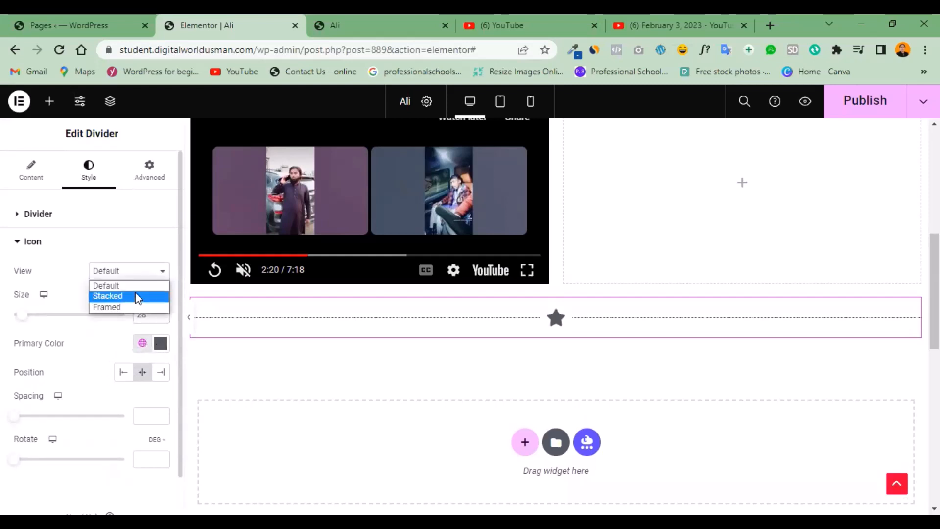
click(135, 294)
click(167, 278)
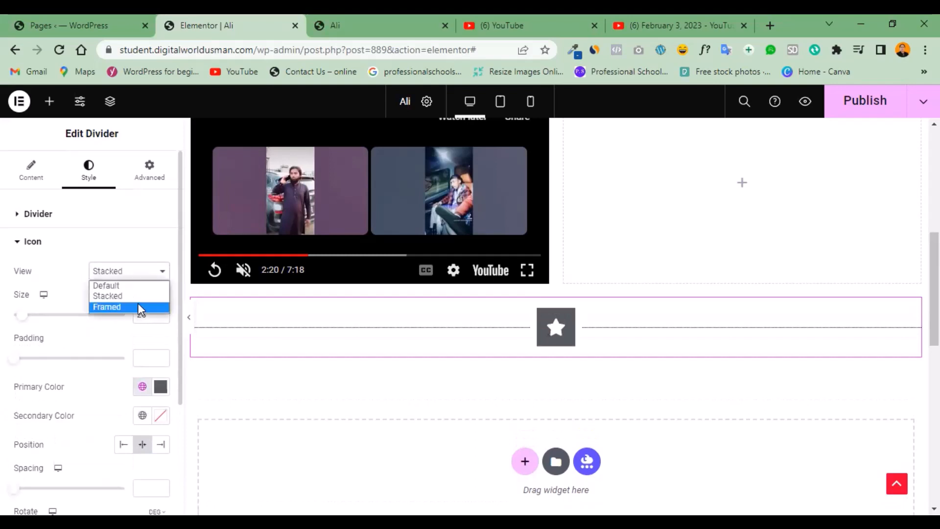
click(137, 307)
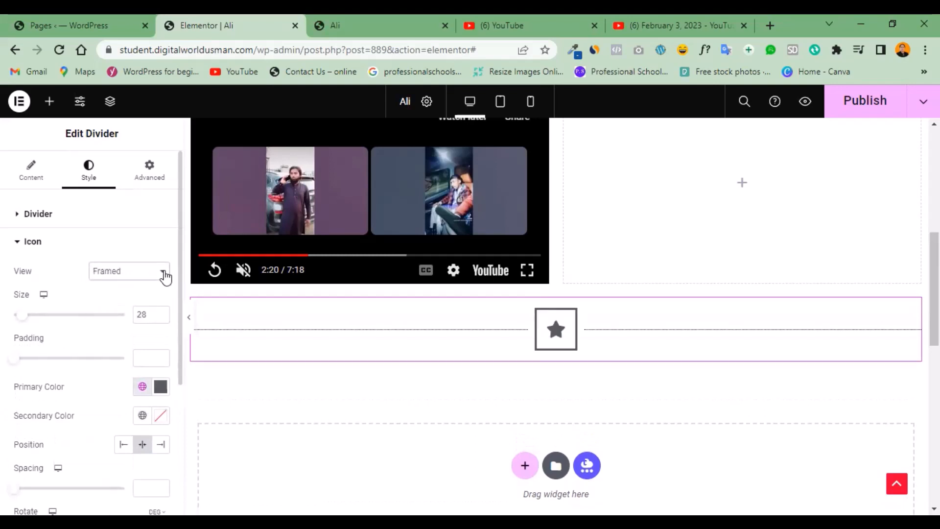
click(165, 275)
click(137, 287)
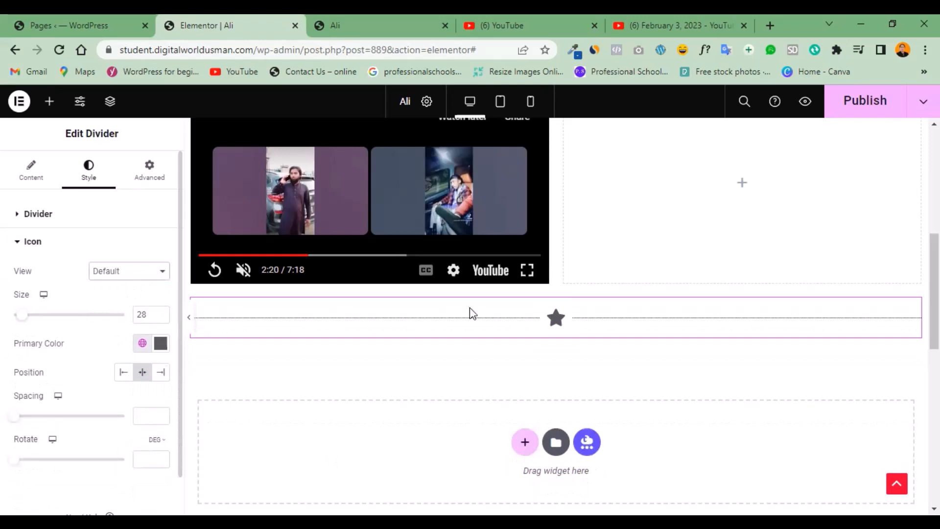
Try the divider icon in the left and right positions, return it to the center, and set its spacing to 3.
click(123, 382)
click(161, 381)
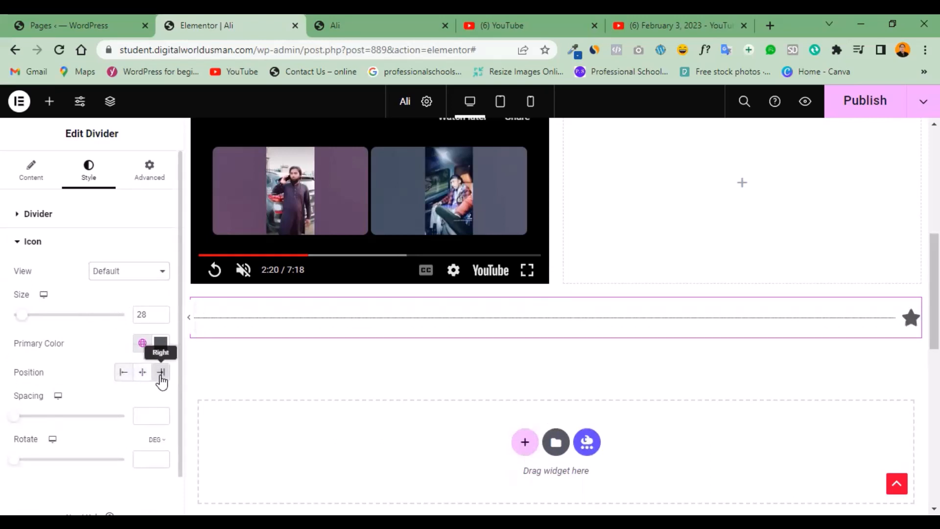
click(144, 377)
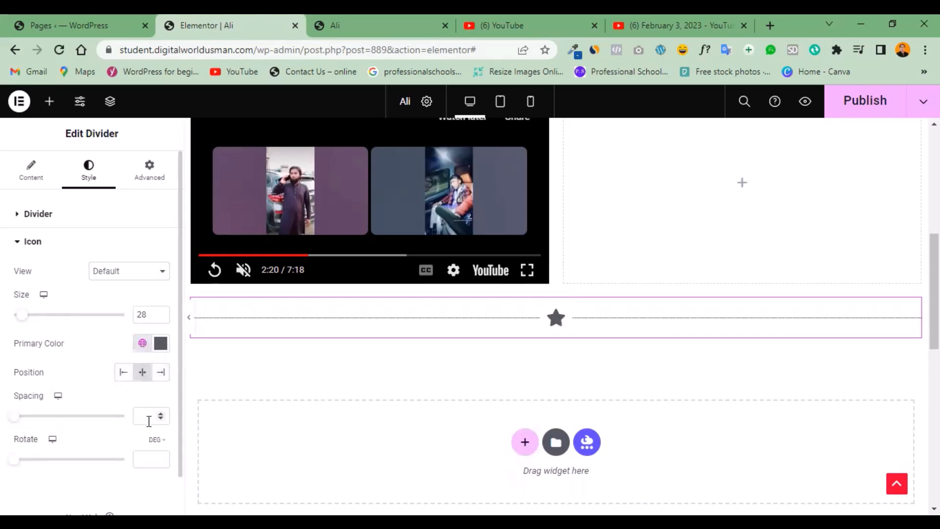
mouse_move(17, 422)
mouse_down()
mouse_move(76, 424)
mouse_move(21, 420)
mouse_up()
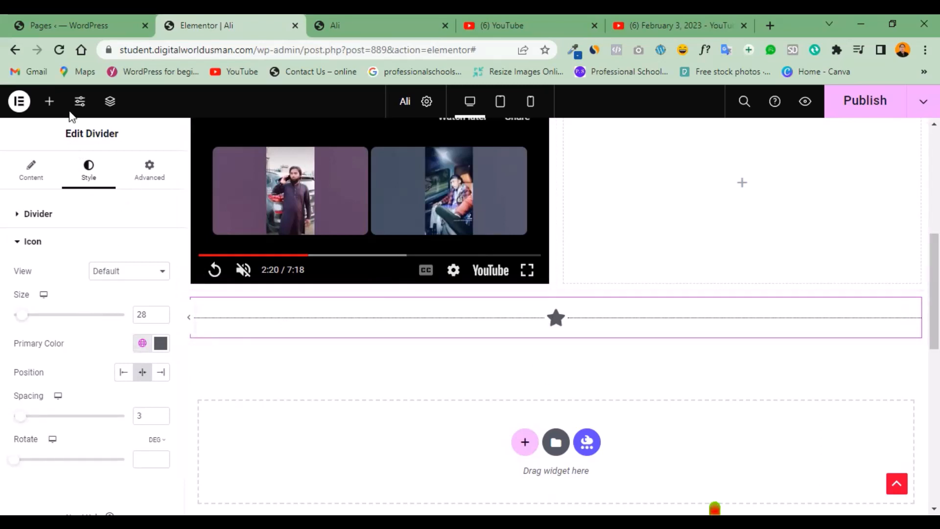
Add a new section with two equal columns below the divider.
click(50, 104)
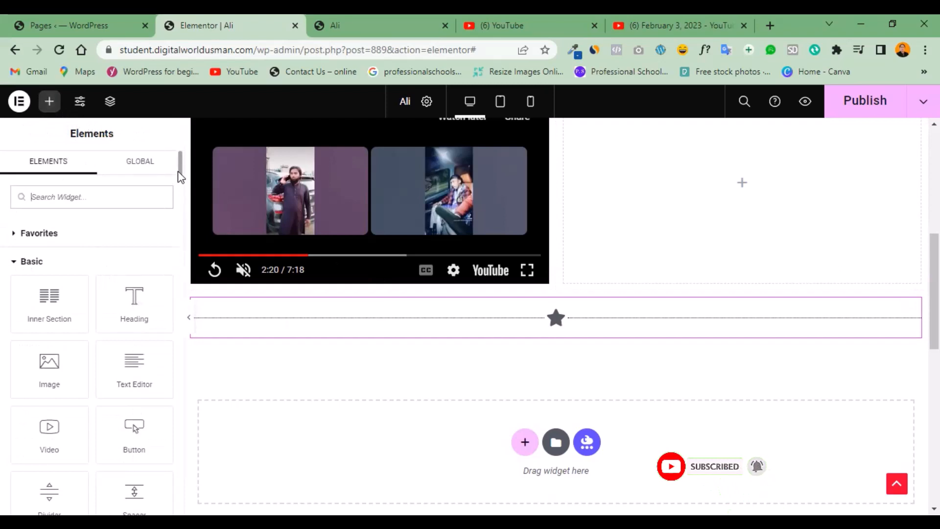
drag(178, 169, 181, 193)
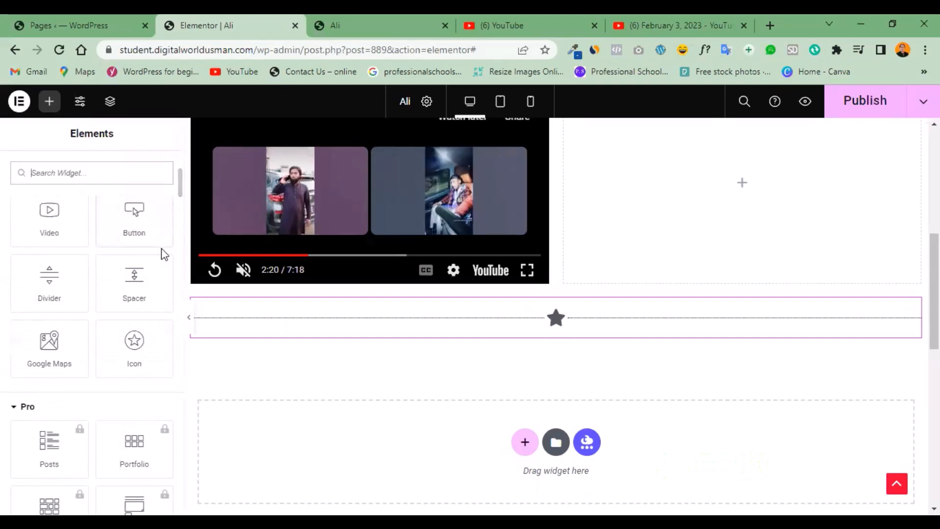
click(522, 451)
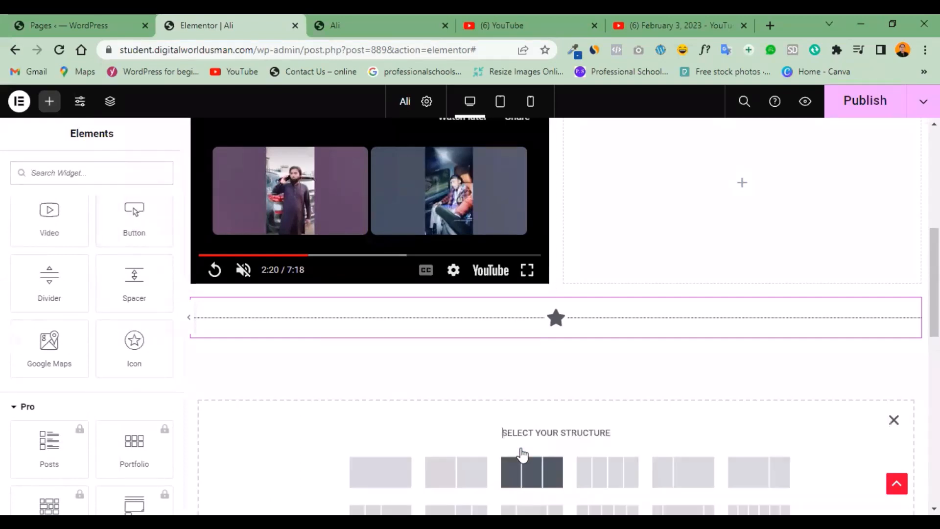
drag(934, 293, 934, 324)
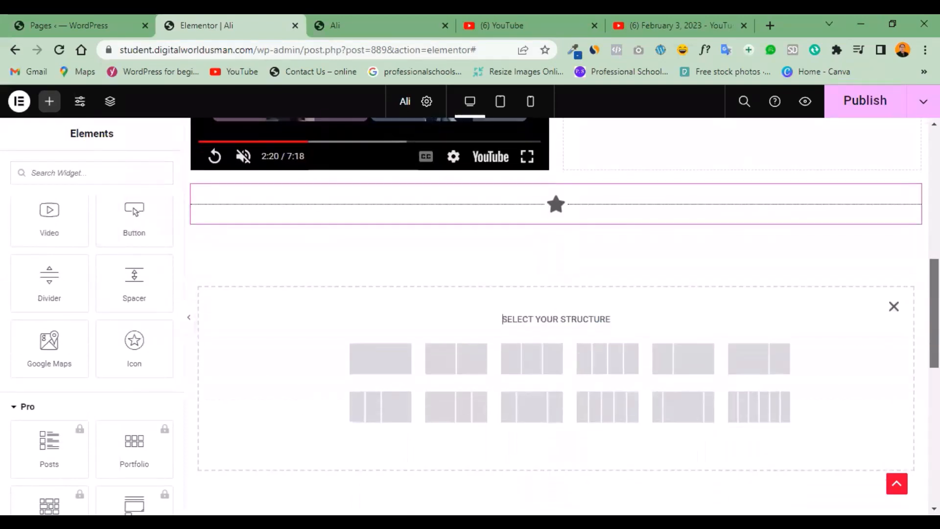
scroll(503, 321, down, 1)
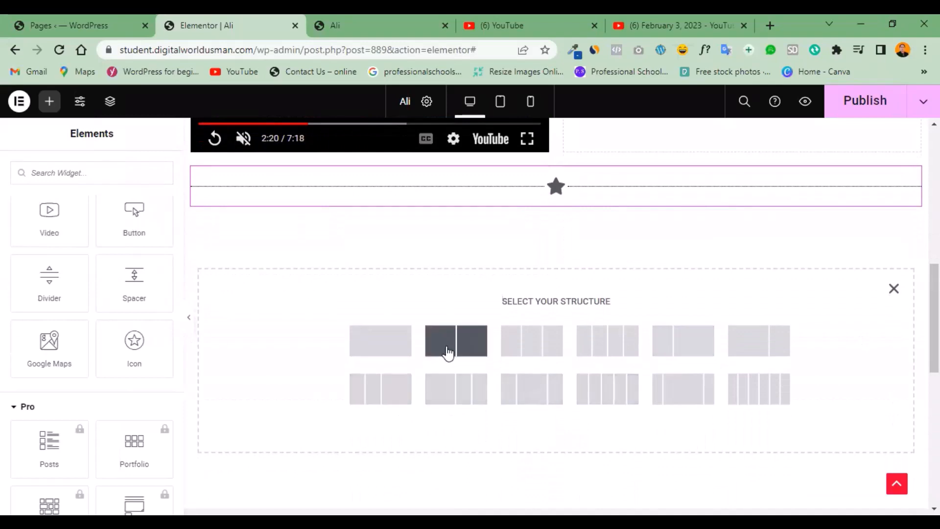
click(447, 352)
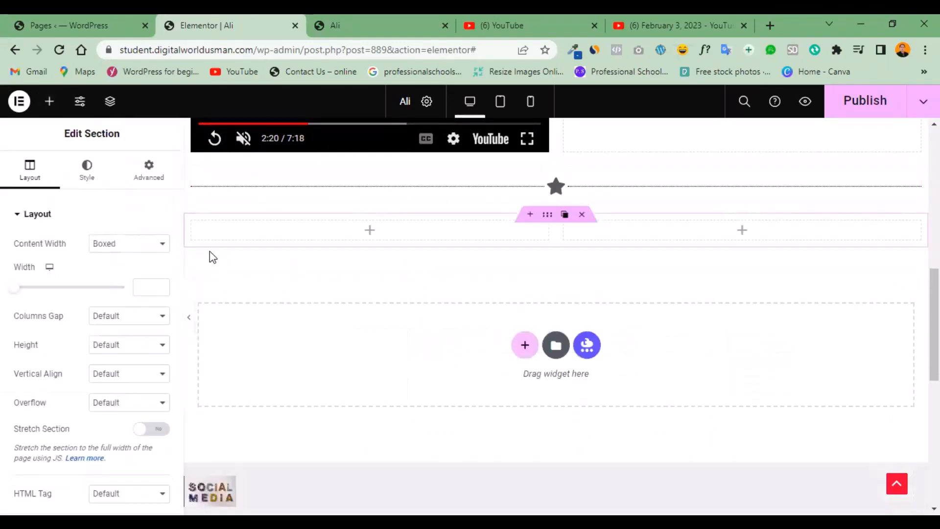
Add an Icon widget to the first column of the new two-column section.
click(50, 103)
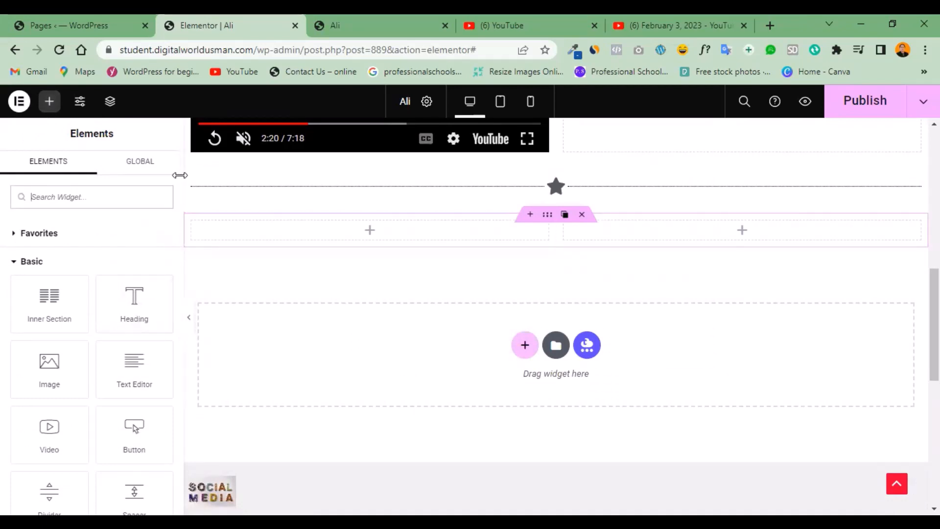
scroll(174, 203, down, 5)
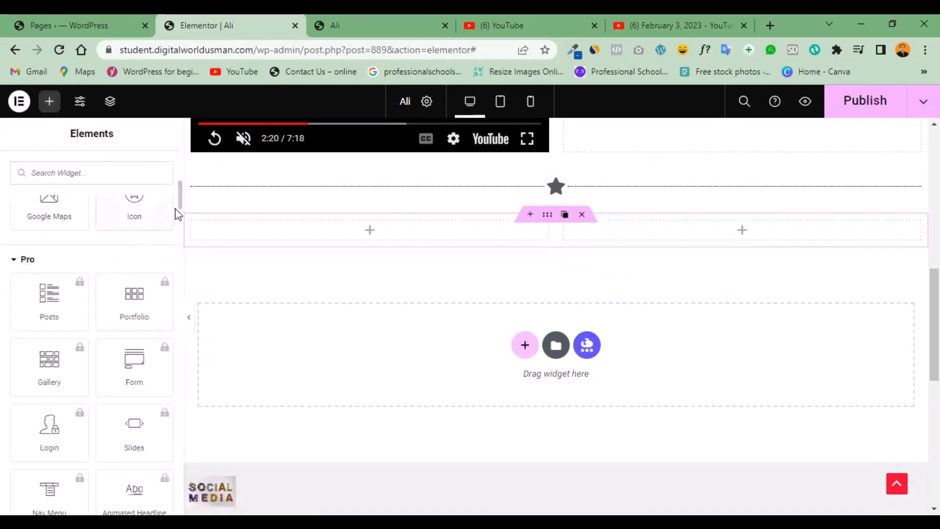
drag(182, 206, 178, 186)
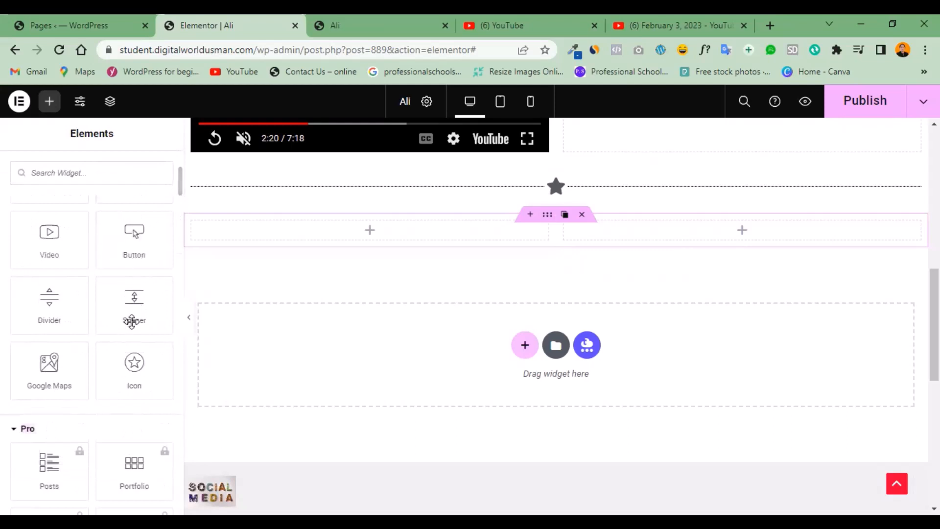
drag(131, 361, 317, 234)
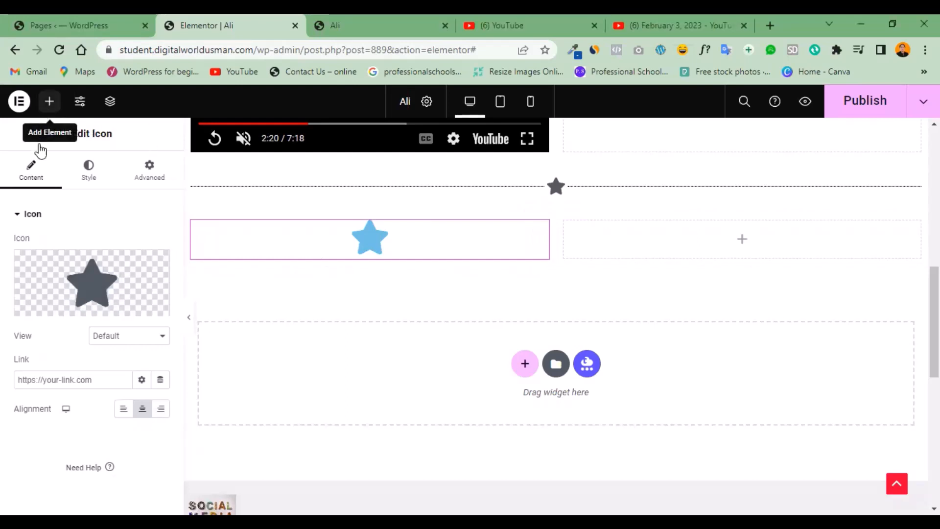
Add a Heading widget below the star icon in the first column and view its advanced layout settings.
click(49, 102)
drag(124, 308, 275, 291)
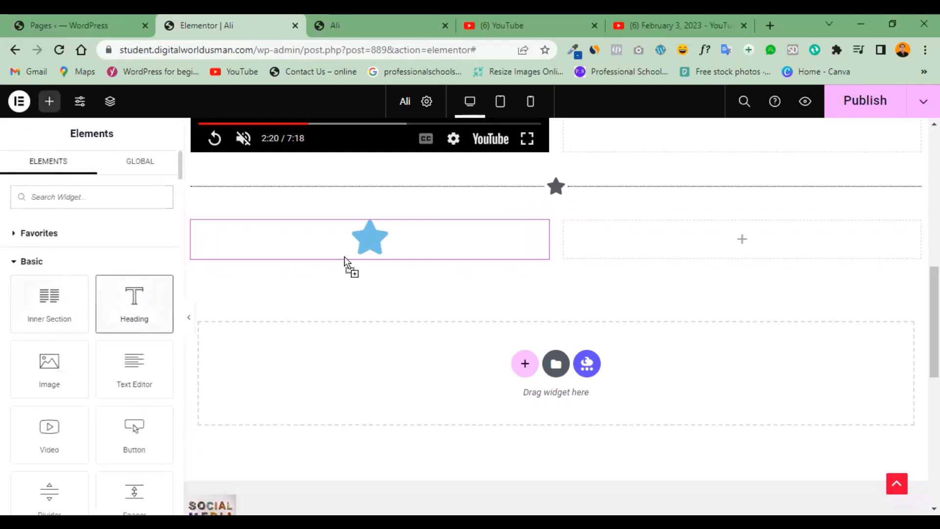
drag(351, 249, 308, 279)
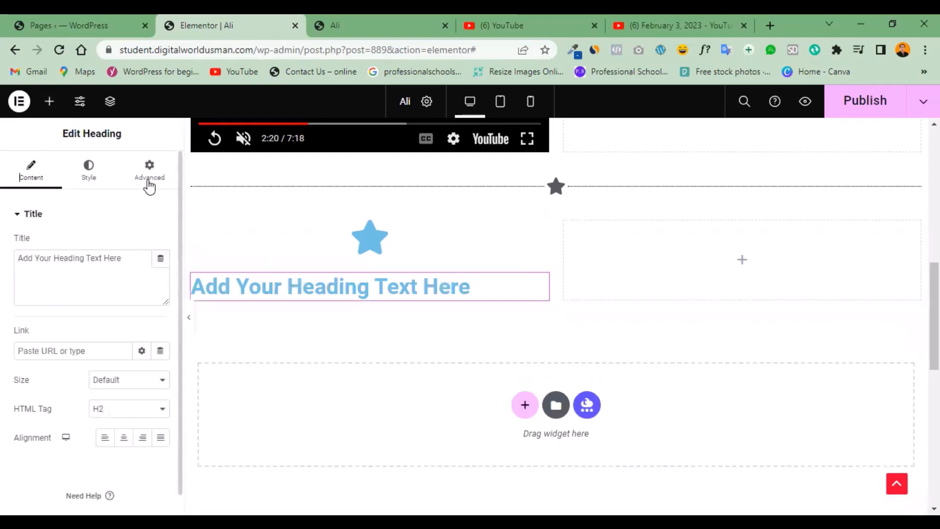
click(149, 179)
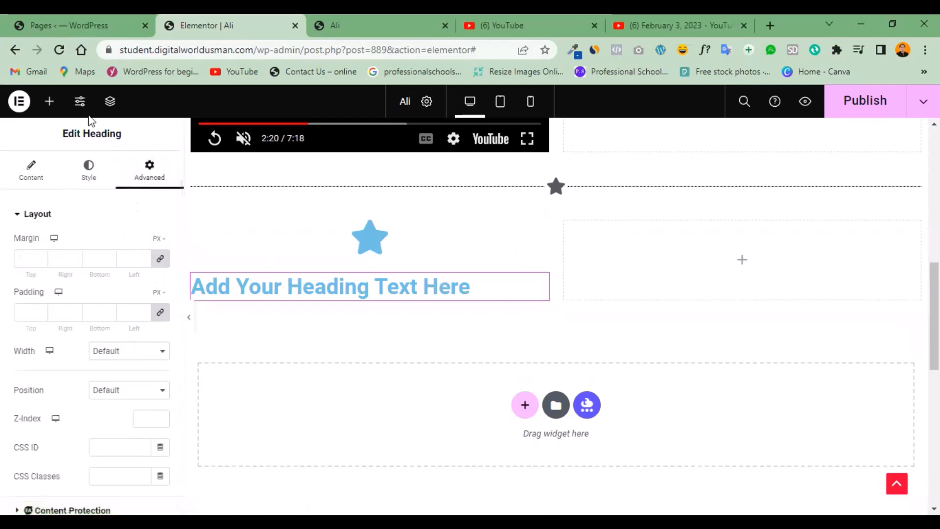
Add a Text Editor widget below the heading in the first column of the two-column section.
click(48, 102)
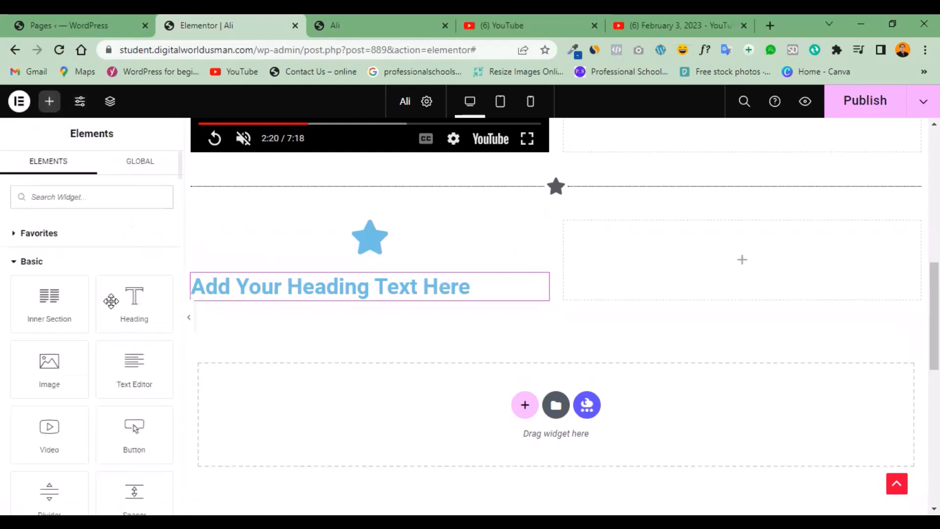
drag(123, 358, 180, 352)
drag(307, 284, 308, 291)
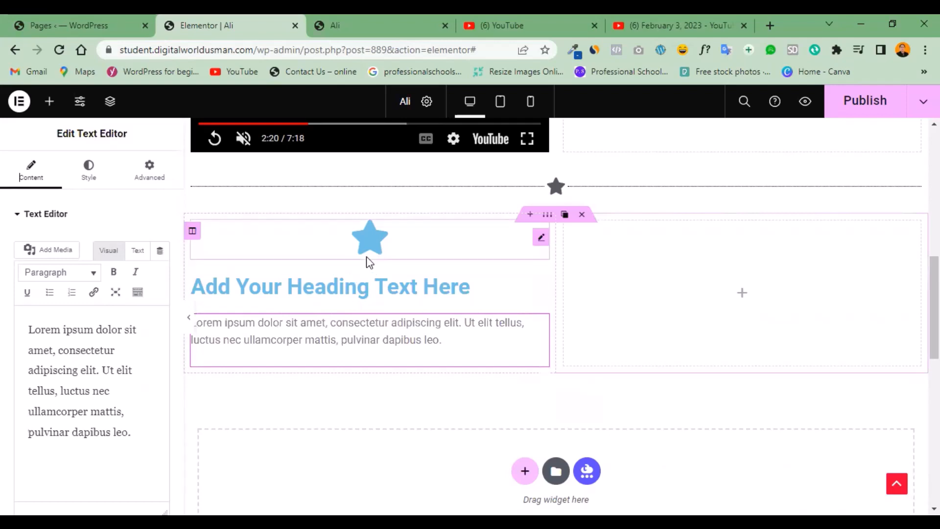
Duplicate the text widget in the first column and delete the copy.
mouse_move(541, 331)
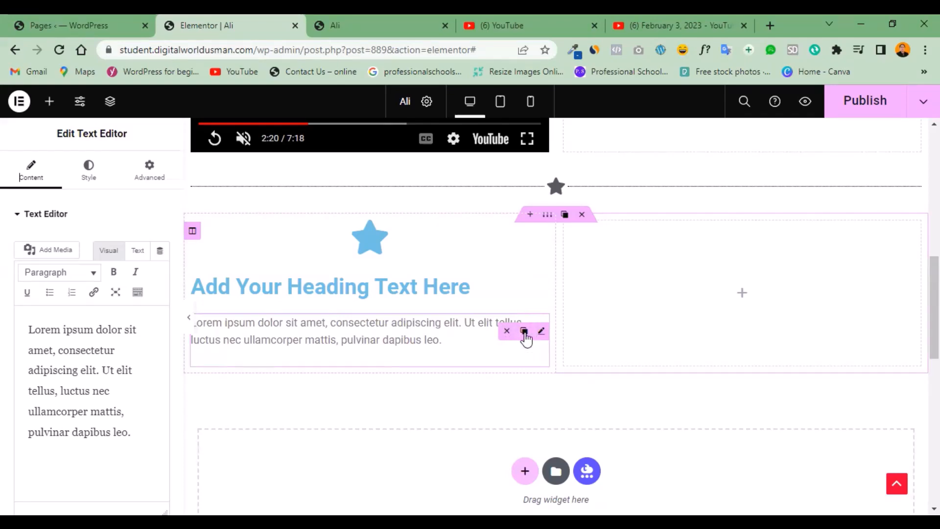
click(524, 331)
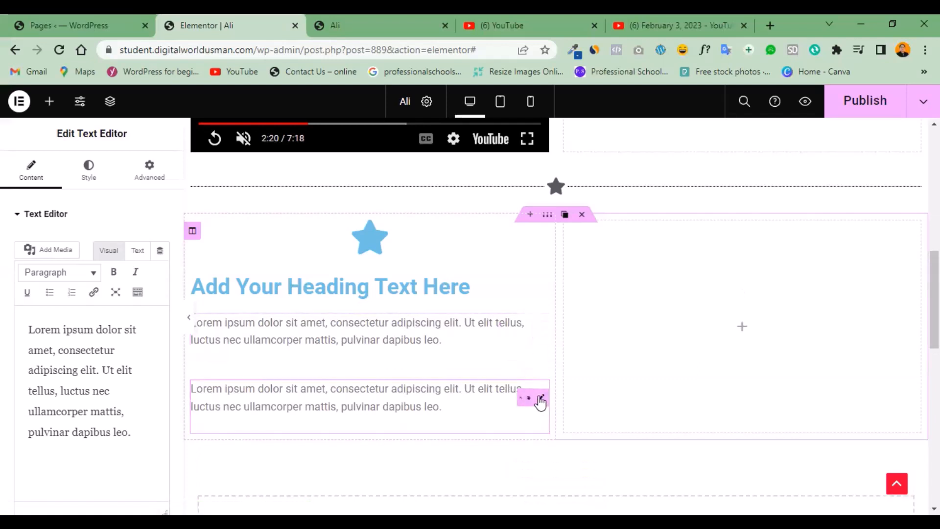
click(507, 397)
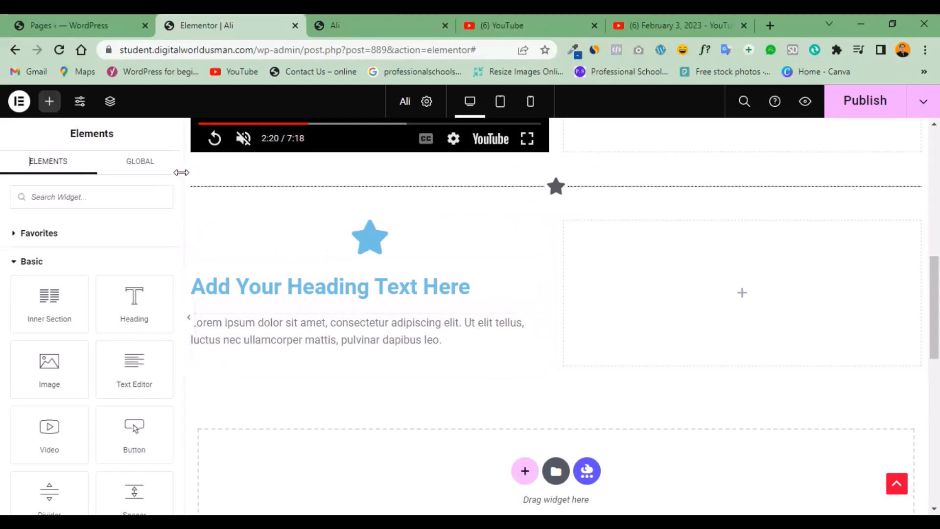
Collapse the Basic and Pro widget categories and add an Icon Box from General to the section's empty second column.
drag(178, 168, 165, 271)
scroll(164, 279, down, 5)
scroll(160, 265, up, 10)
scroll(158, 278, down, 5)
scroll(157, 231, up, 12)
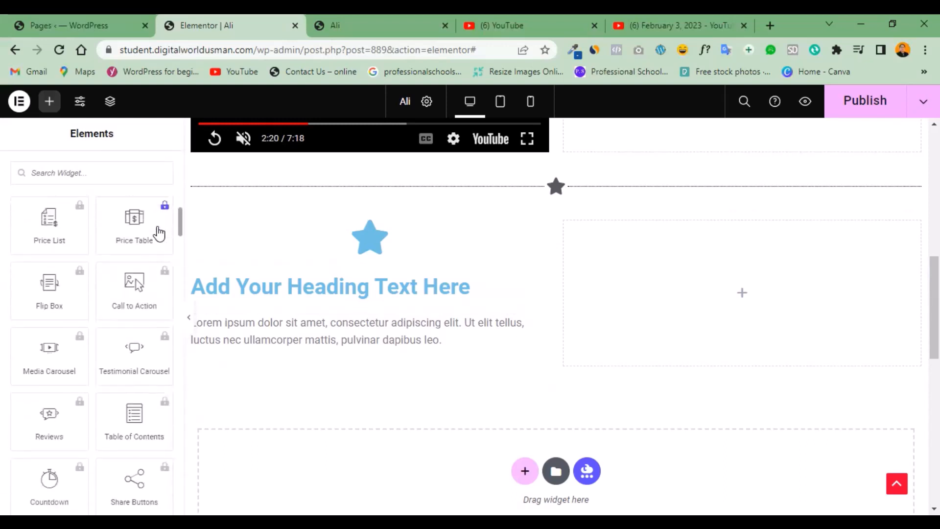
scroll(157, 191, up, 5)
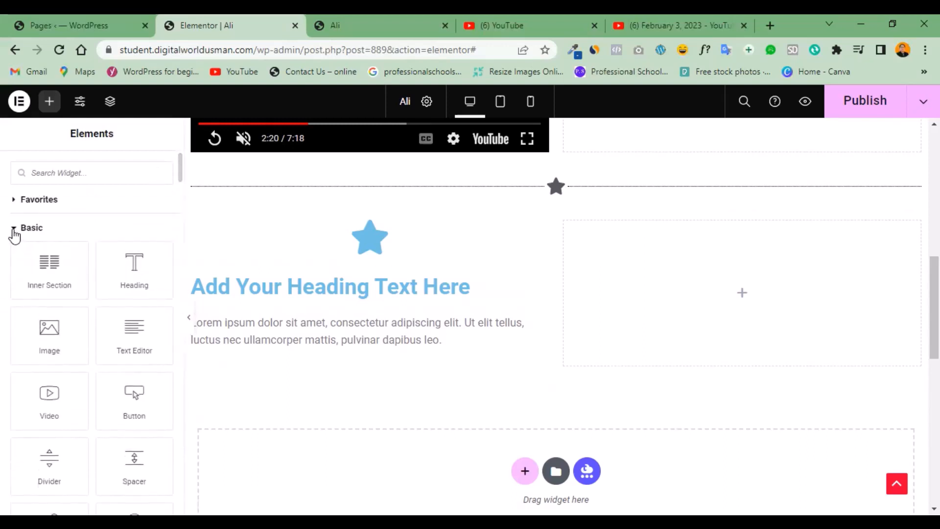
click(15, 230)
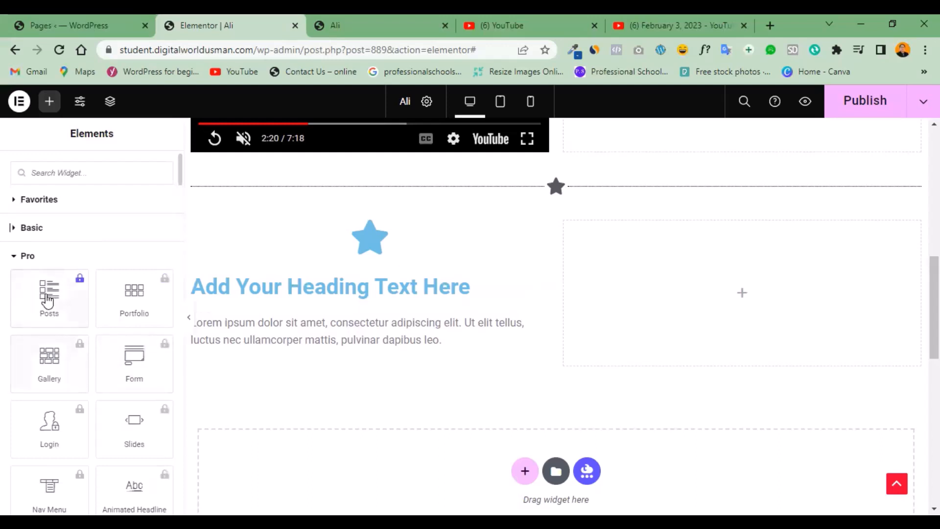
click(14, 259)
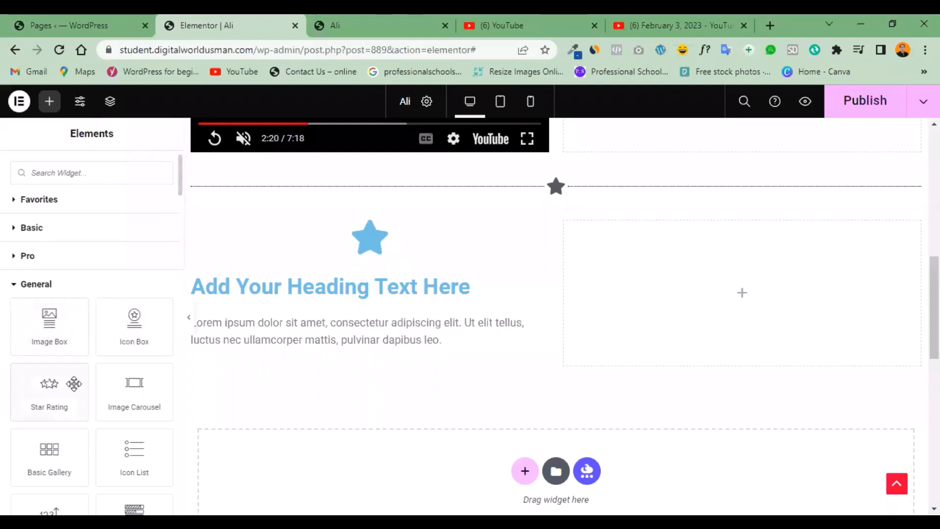
drag(132, 336, 219, 343)
drag(612, 296, 686, 292)
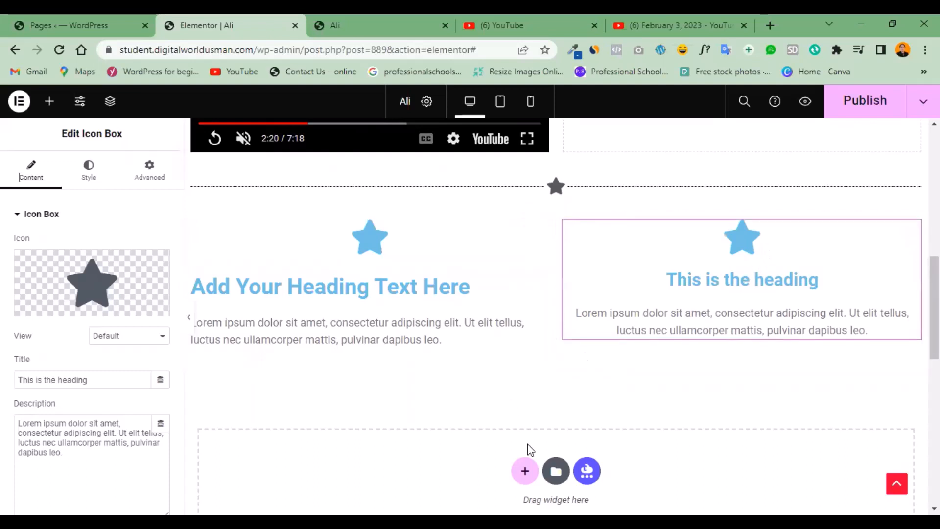
Add another section with two equal columns below the icon and text section.
scroll(560, 395, down, 2)
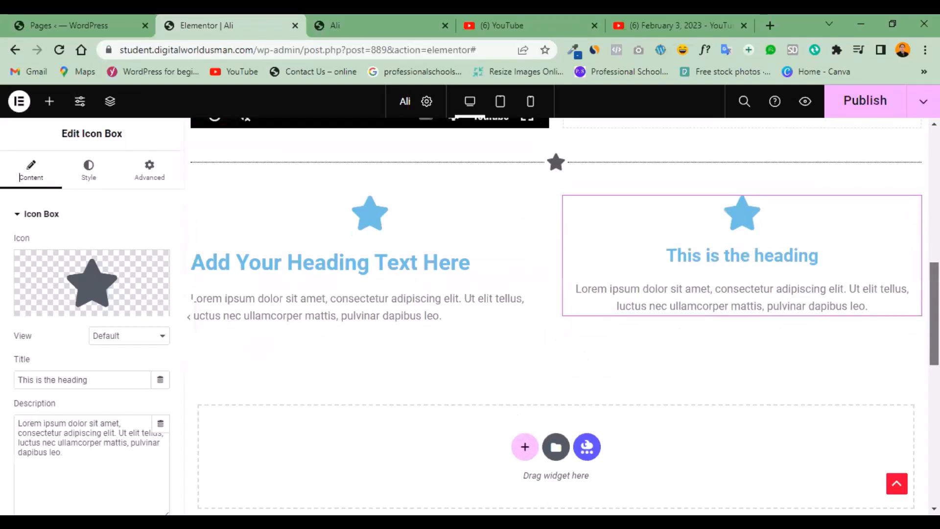
click(524, 385)
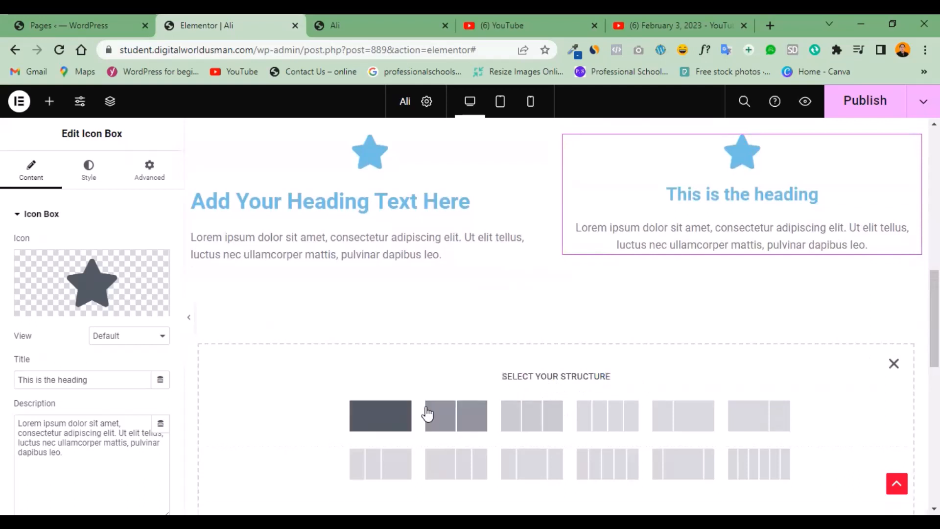
click(459, 417)
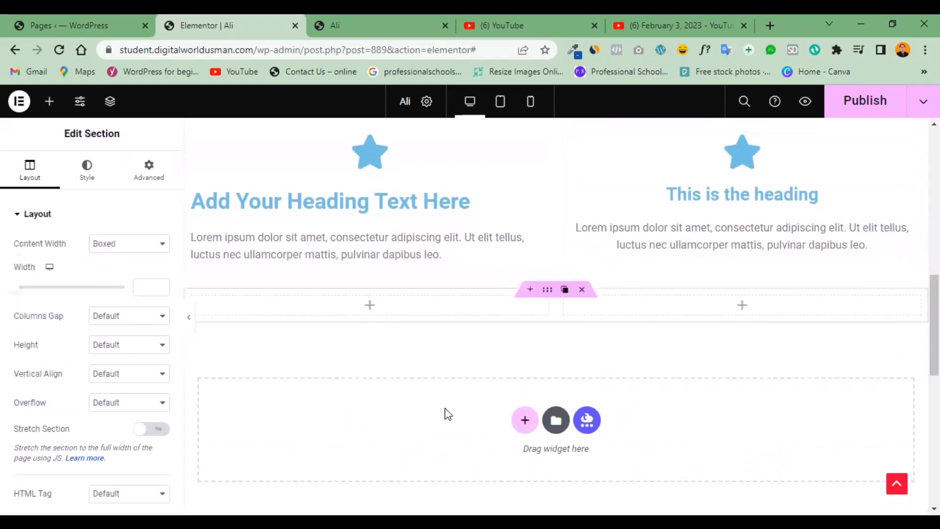
View the new section's advanced settings and add an Image Box widget to its first column.
click(147, 168)
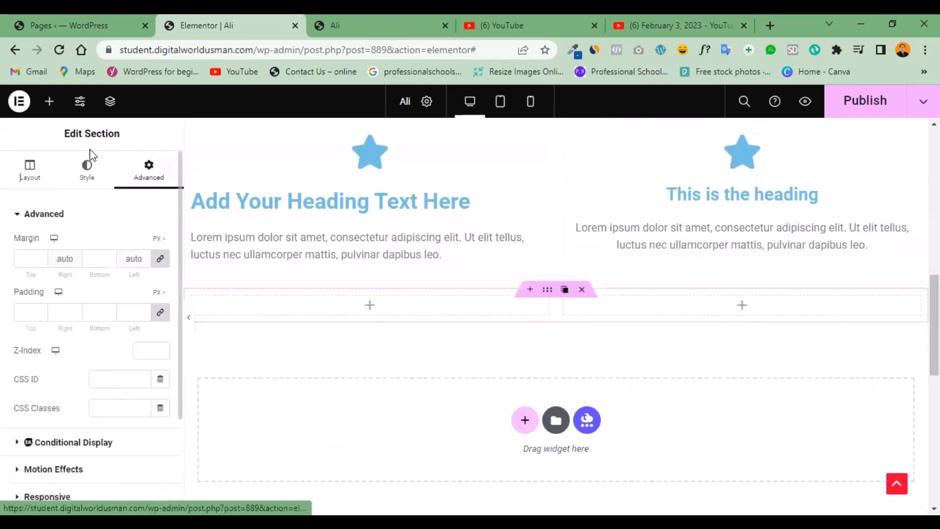
click(48, 101)
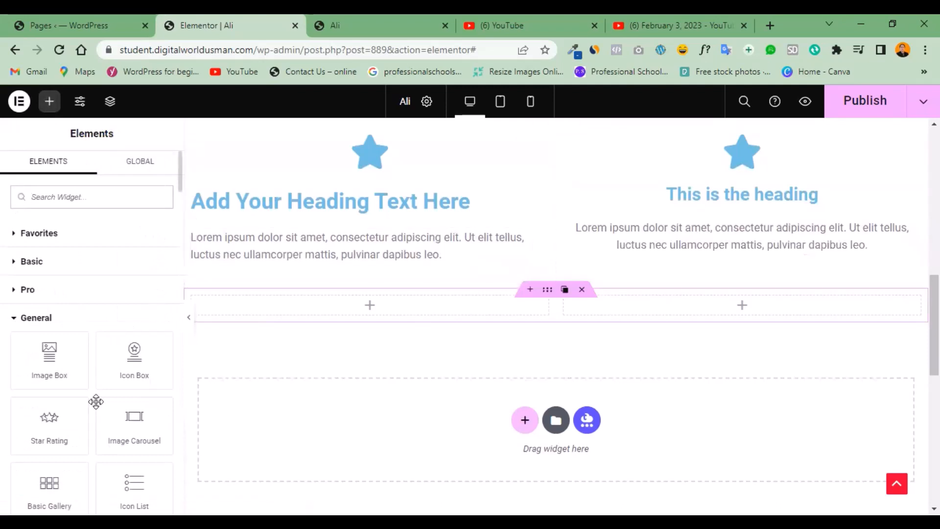
drag(46, 356, 365, 306)
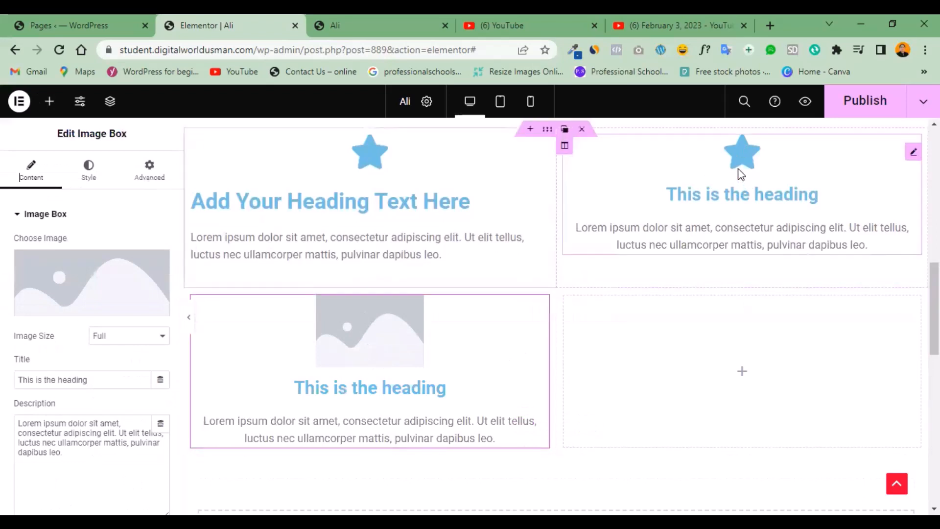
click(910, 154)
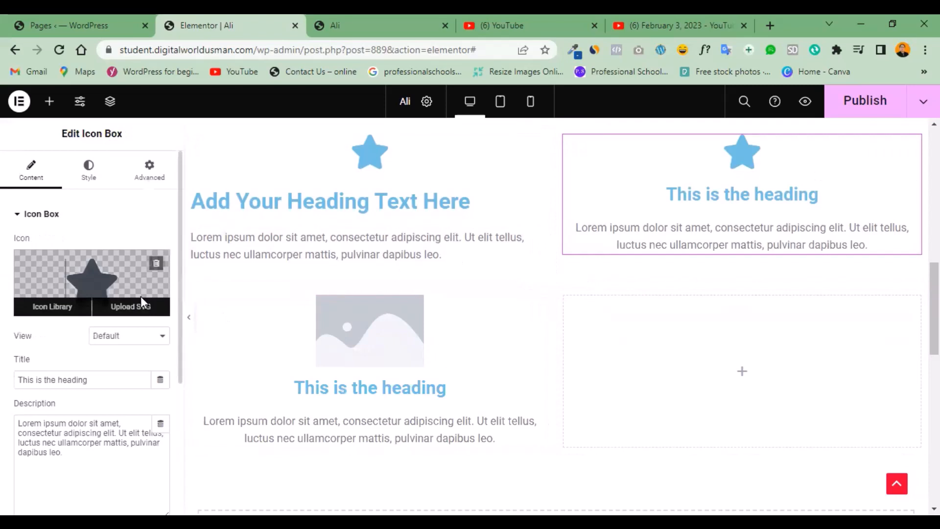
click(140, 295)
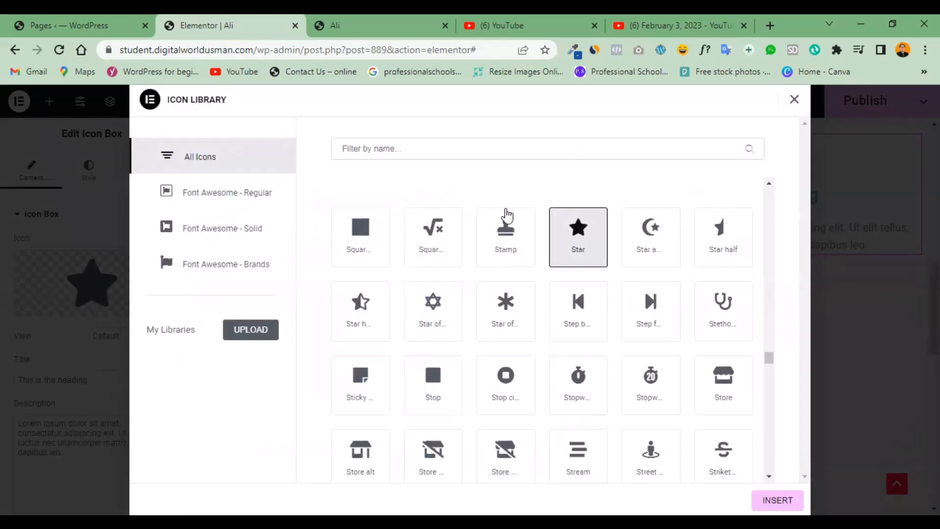
click(722, 317)
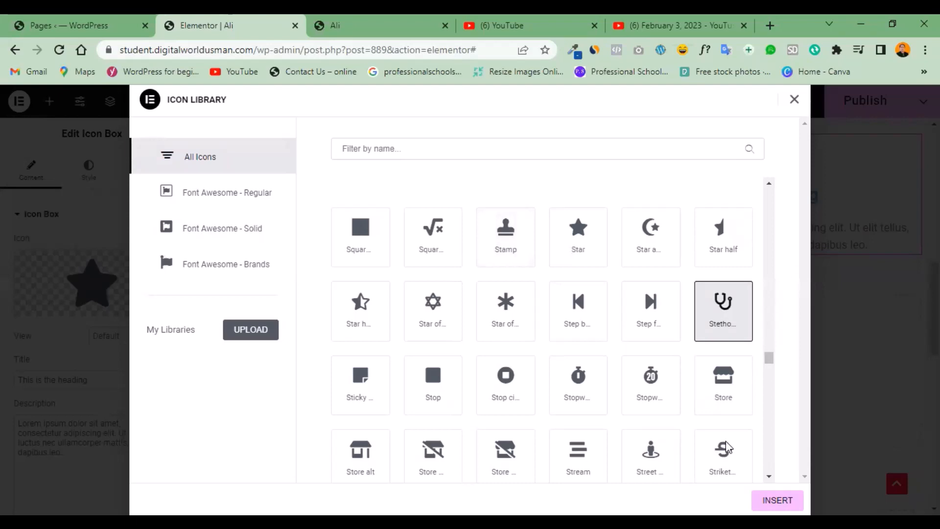
key(Escape)
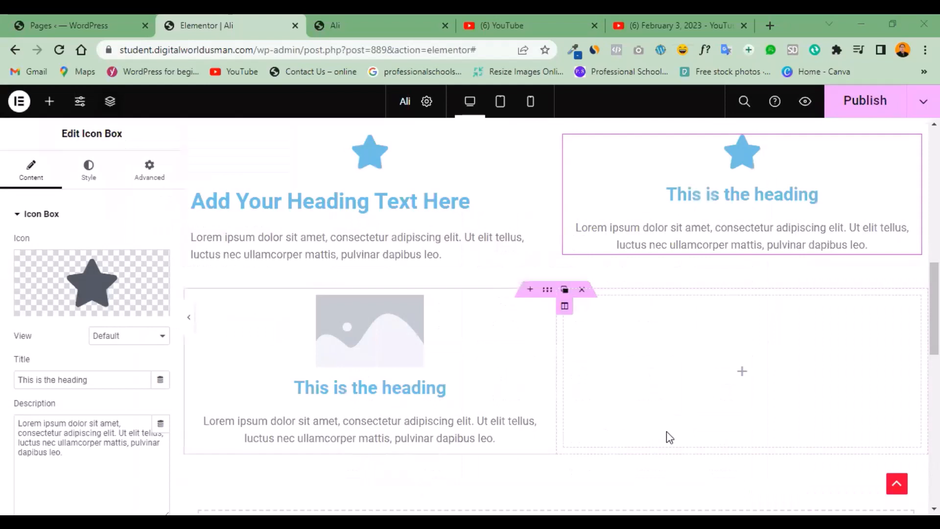
click(697, 336)
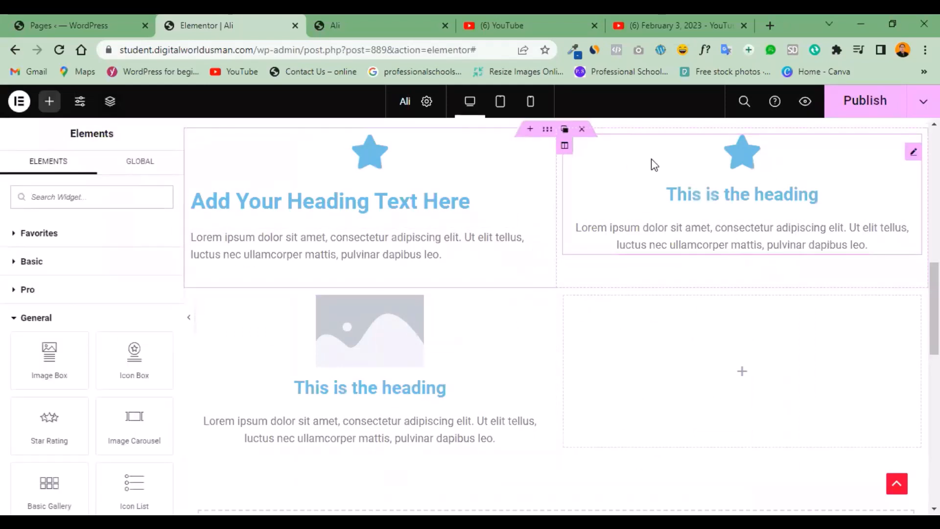
Replace the Icon Box's star with the Stethoscope icon from the icon library.
click(912, 152)
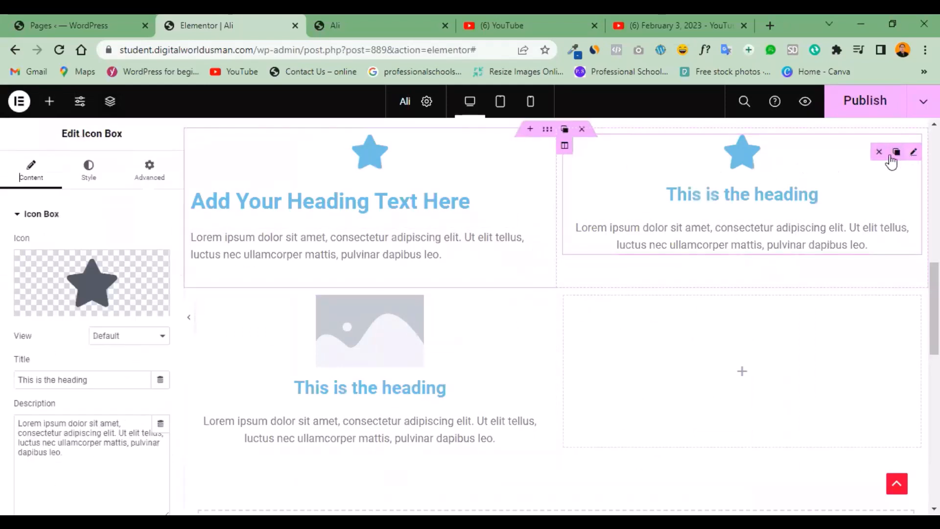
click(115, 281)
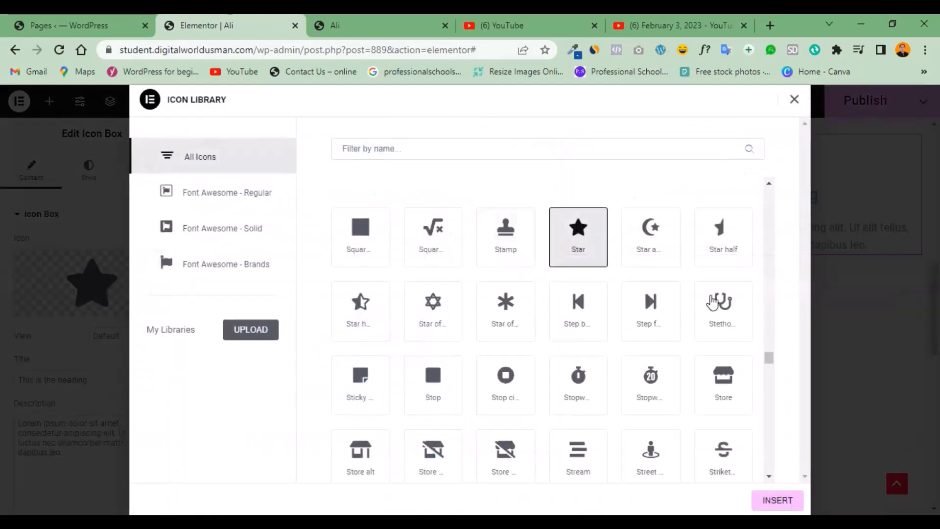
click(718, 299)
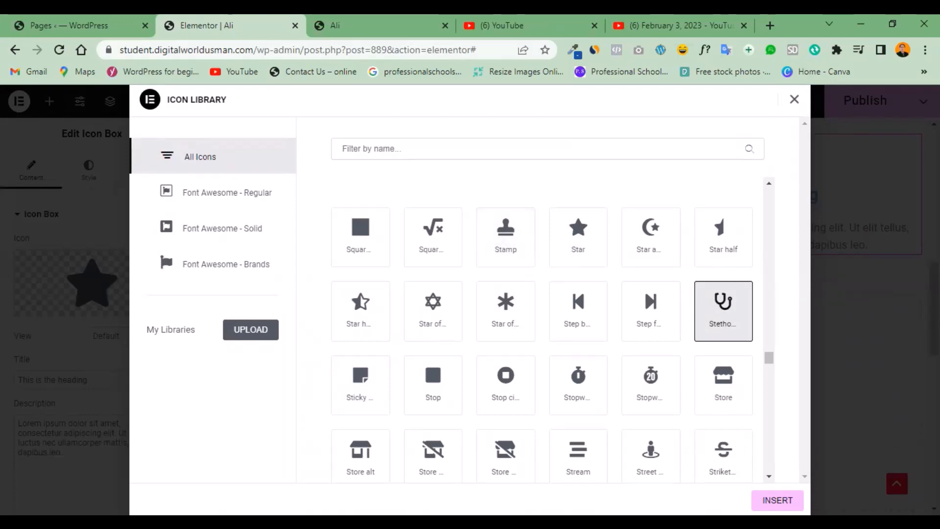
click(777, 500)
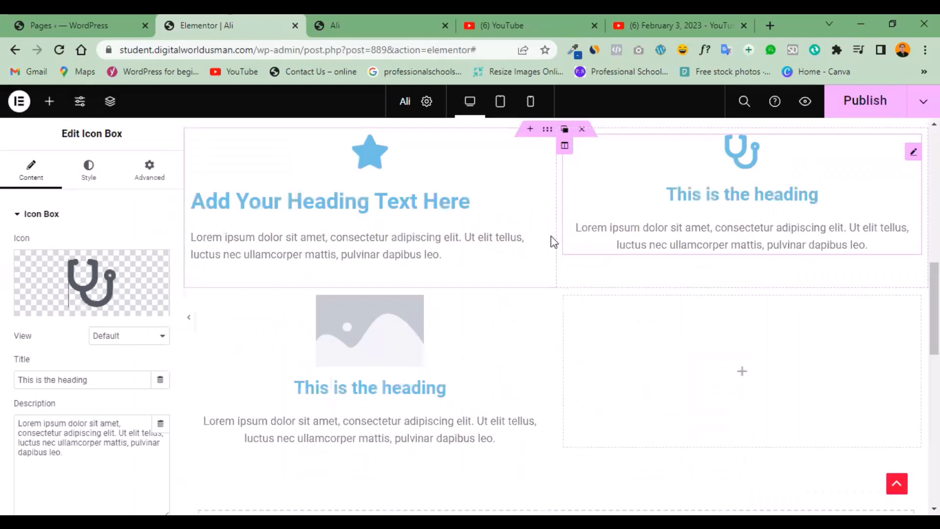
Set the Icon Box's primary icon color to orange-red #FF3200.
click(89, 178)
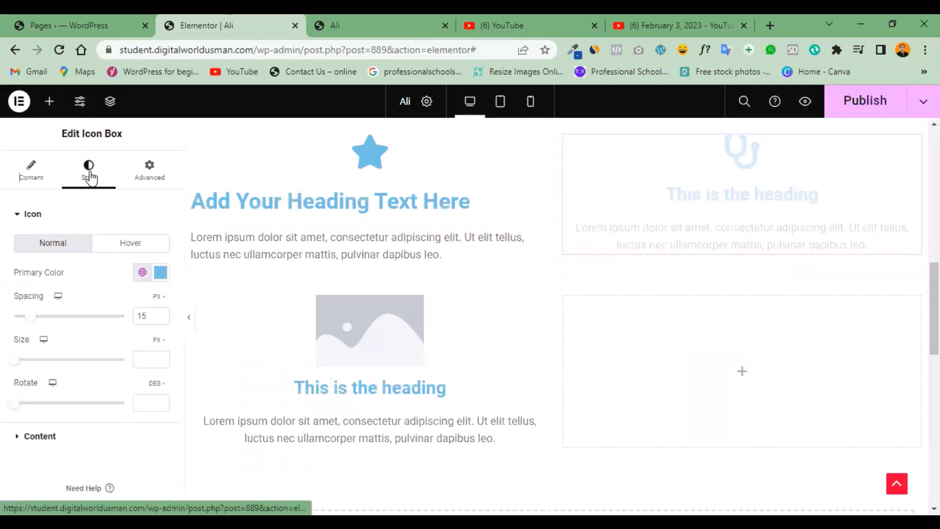
click(158, 278)
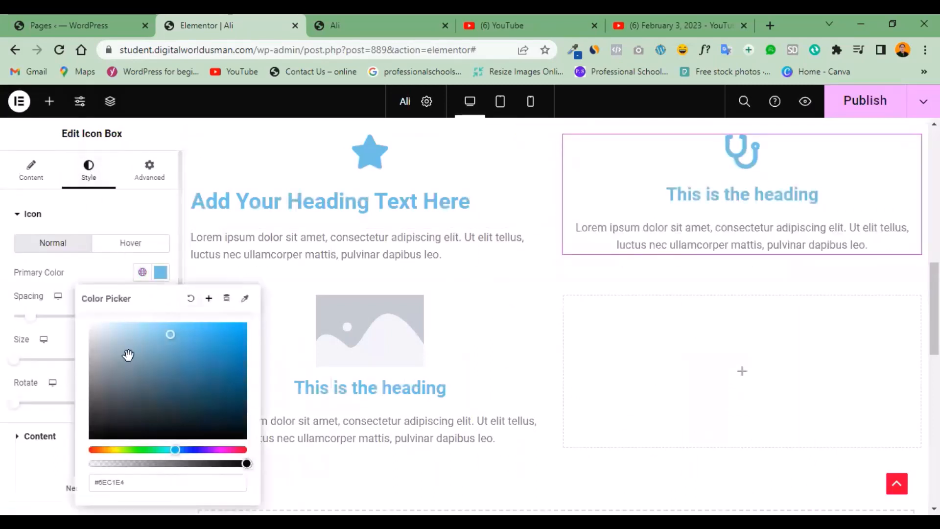
click(109, 414)
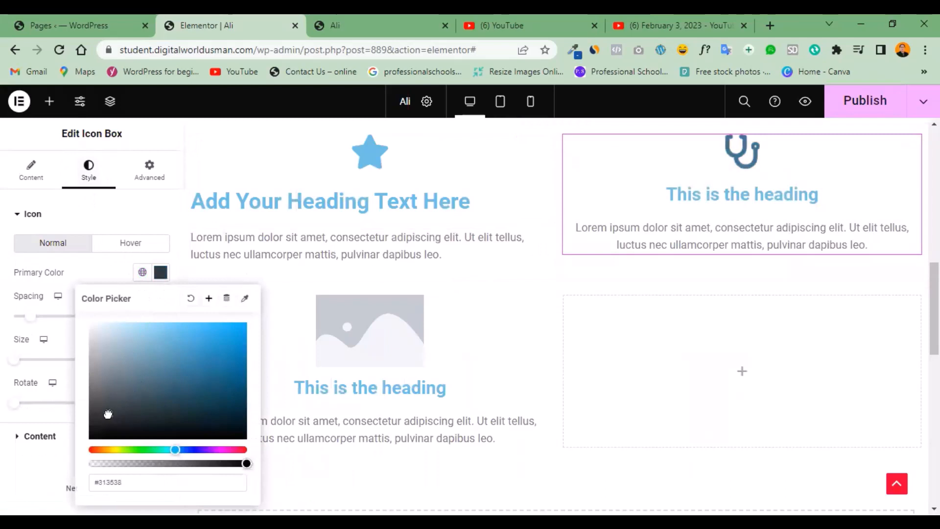
click(96, 449)
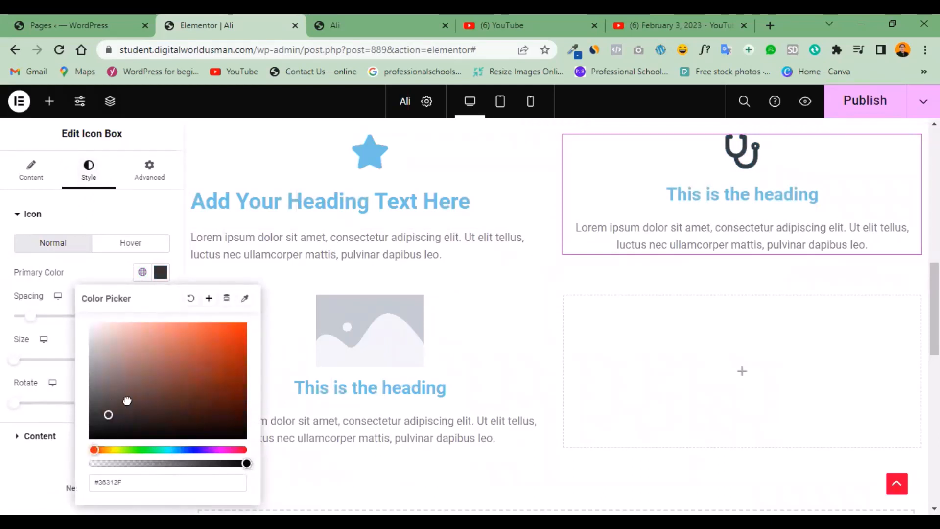
drag(114, 404, 245, 324)
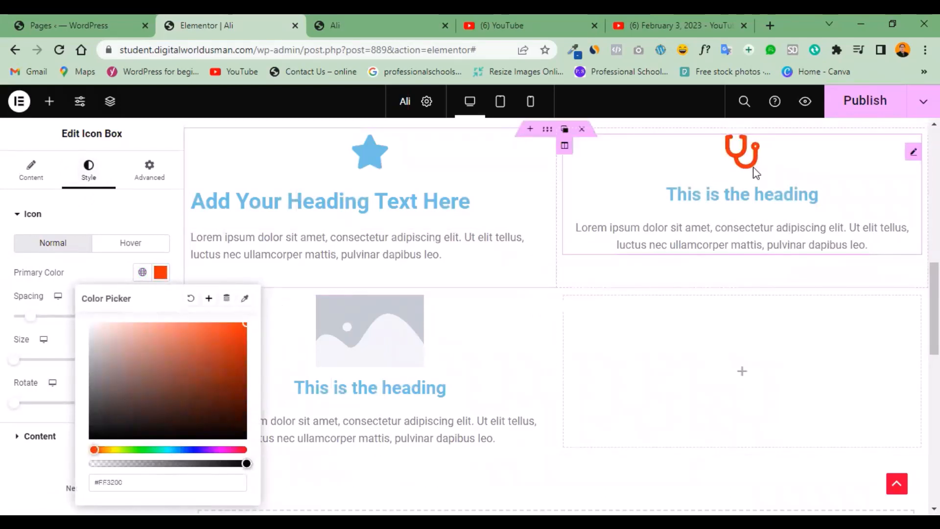
click(371, 370)
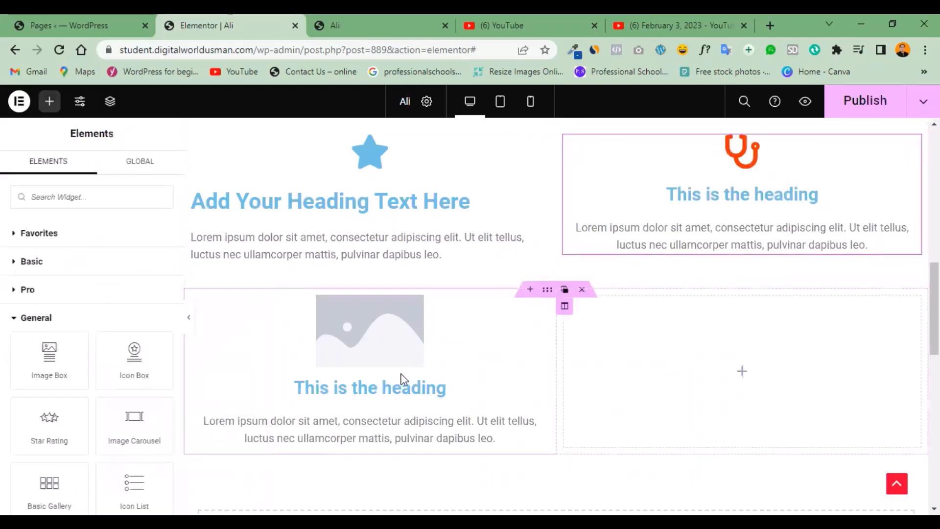
Set the Image Box's picture to Snapchat-1641587756.jpg from the media library.
click(355, 350)
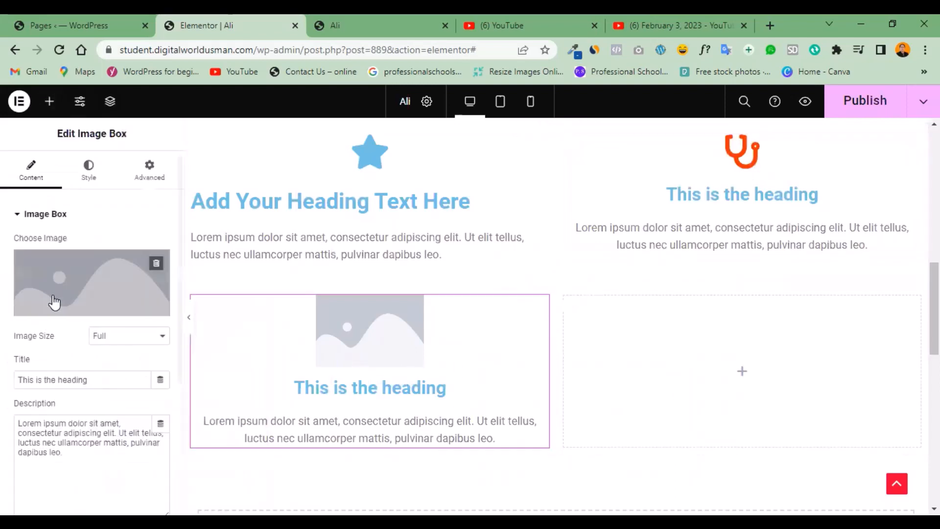
click(72, 280)
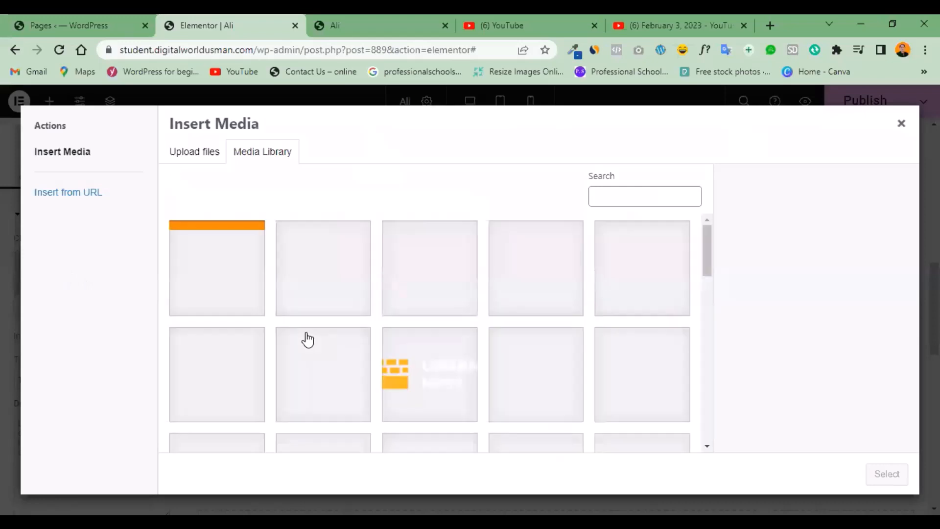
click(328, 295)
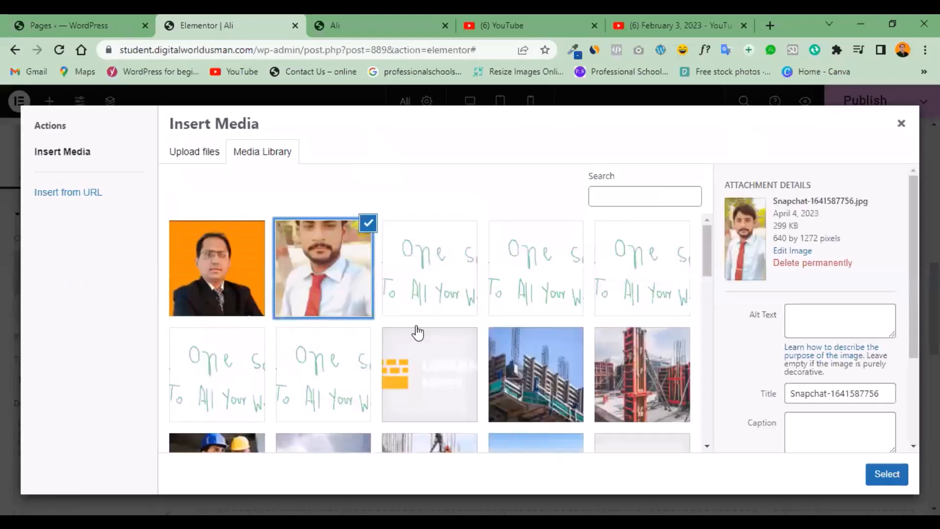
click(879, 475)
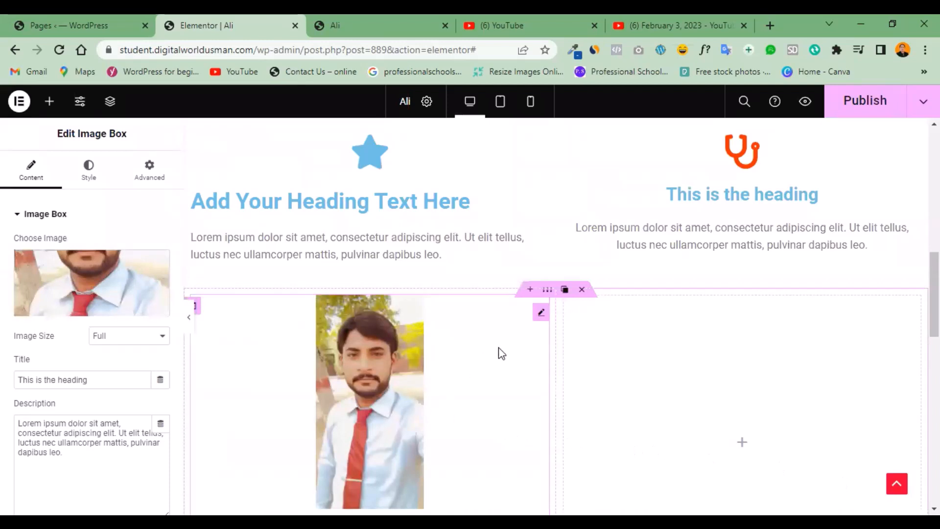
scroll(934, 294, down, 3)
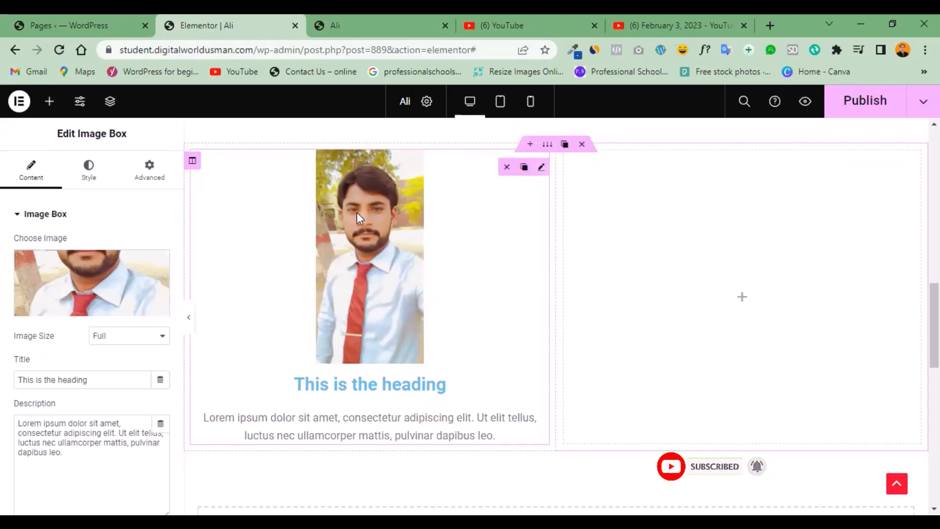
Replace the Image Box's picture with service-1.jpg from the media library.
click(91, 286)
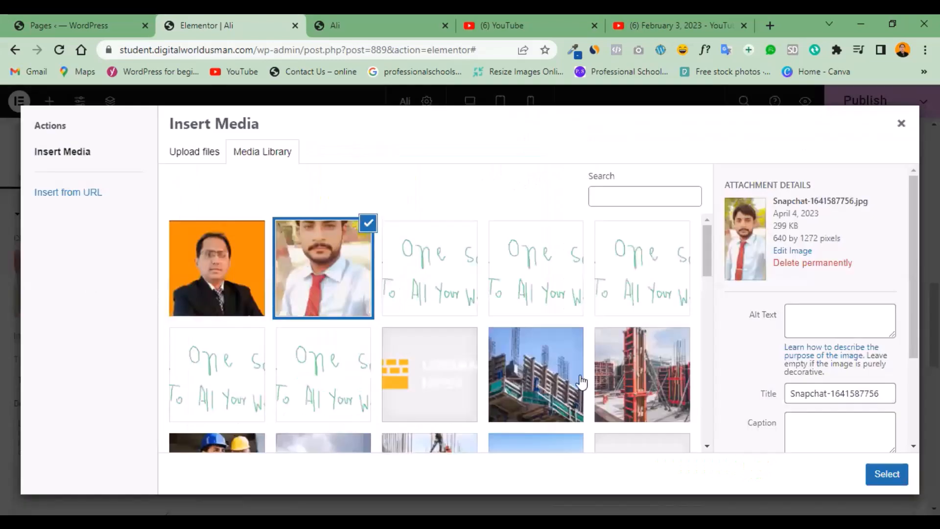
click(456, 380)
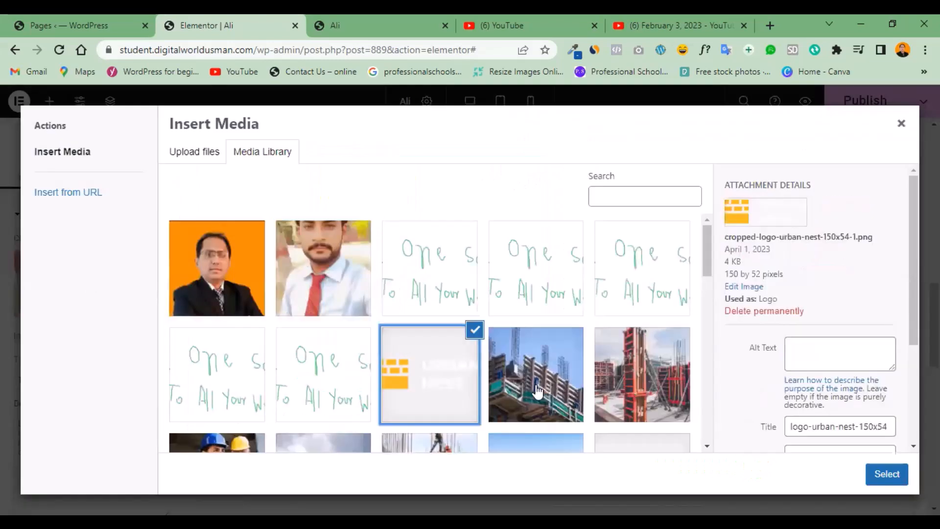
click(539, 391)
click(620, 405)
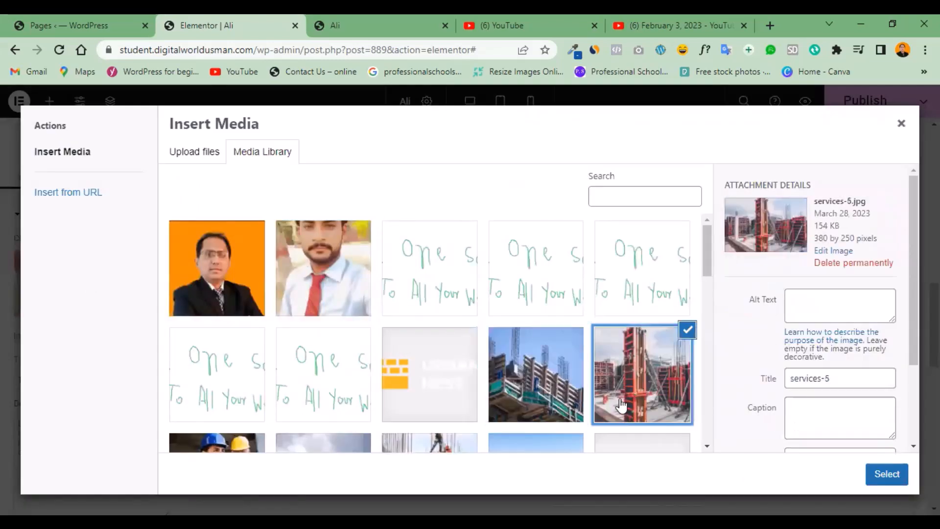
drag(709, 267, 710, 322)
click(619, 352)
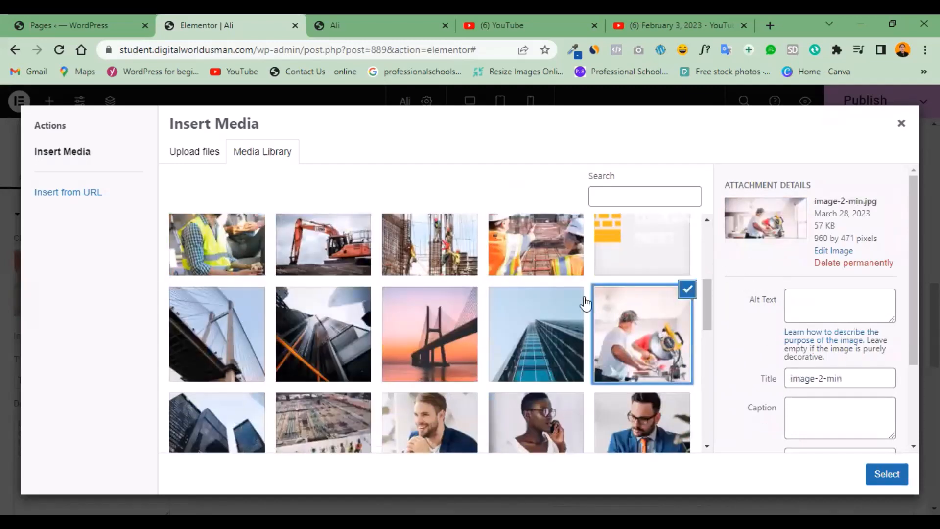
click(548, 263)
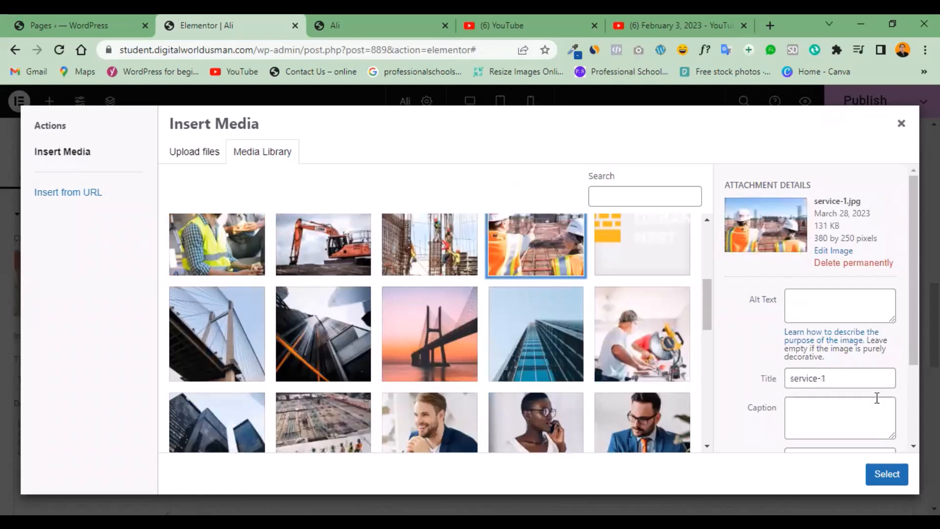
click(889, 473)
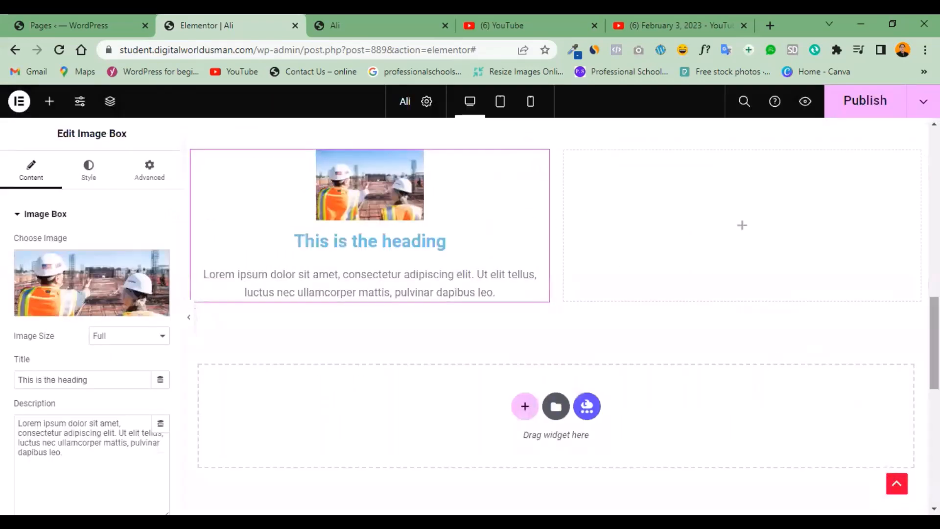
Change the Image Box's title to "This is my first website".
scroll(558, 313, up, 1)
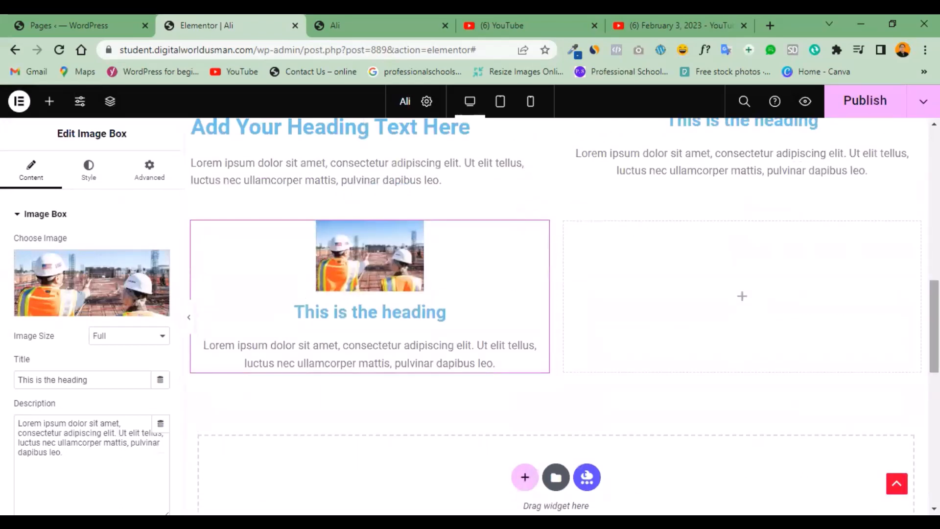
scroll(639, 225, up, 1)
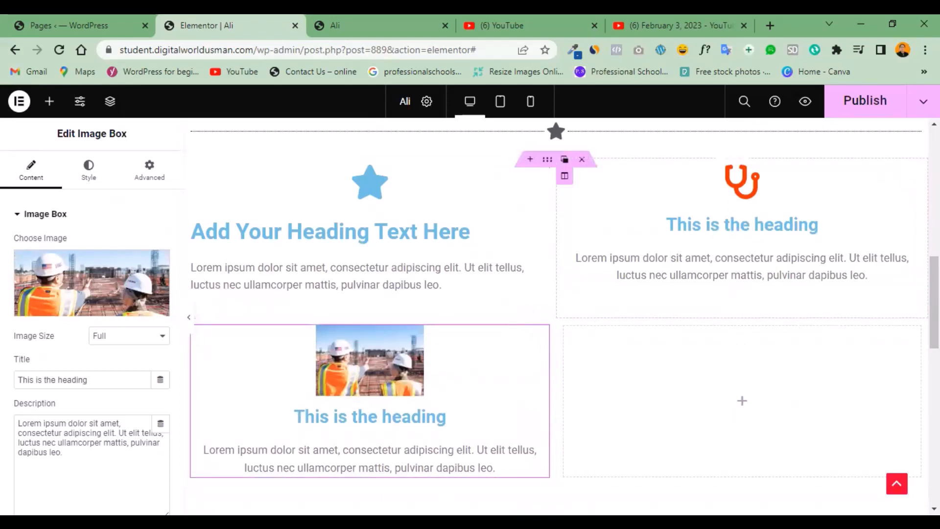
scroll(850, 328, down, 1)
scroll(850, 327, up, 2)
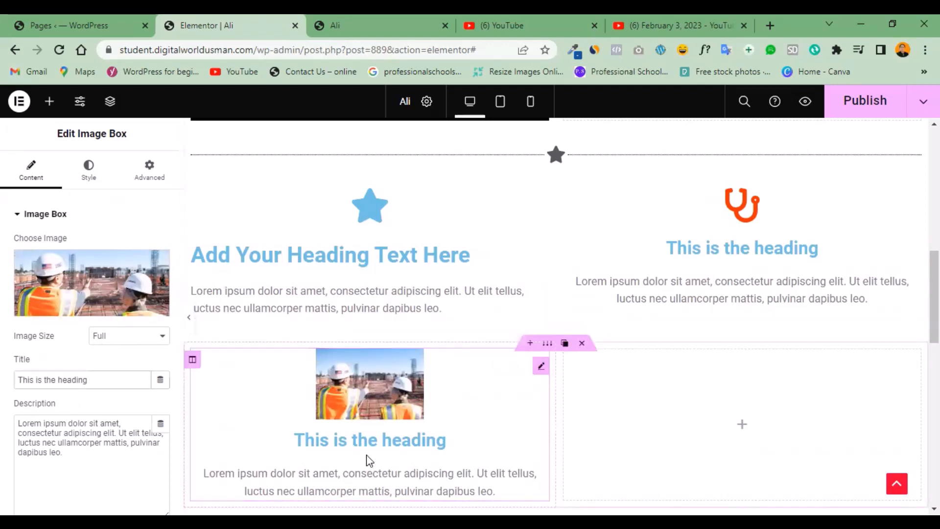
key(BackSpace)
key(BackSpace)
key(BackSpace)
key(BackSpace)
key(BackSpace)
key(BackSpace)
key(BackSpace)
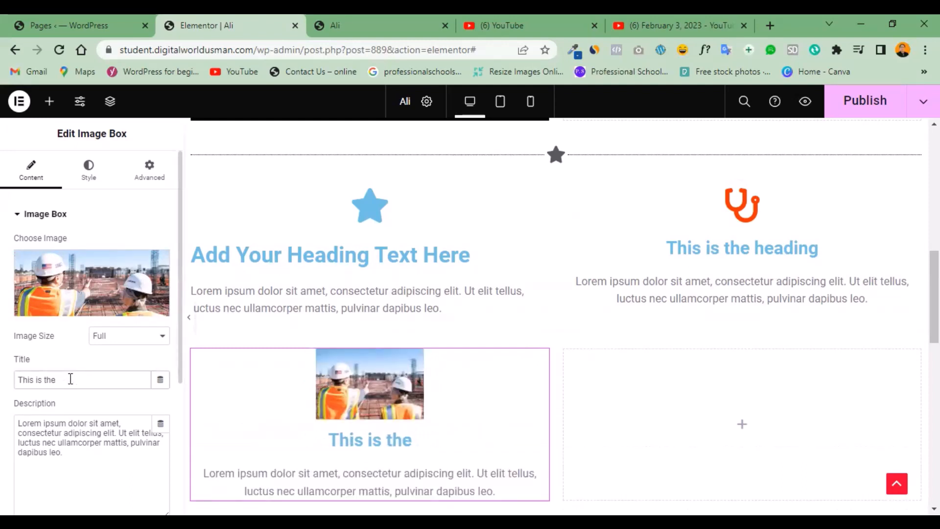
key(BackSpace)
key(BackSpace)
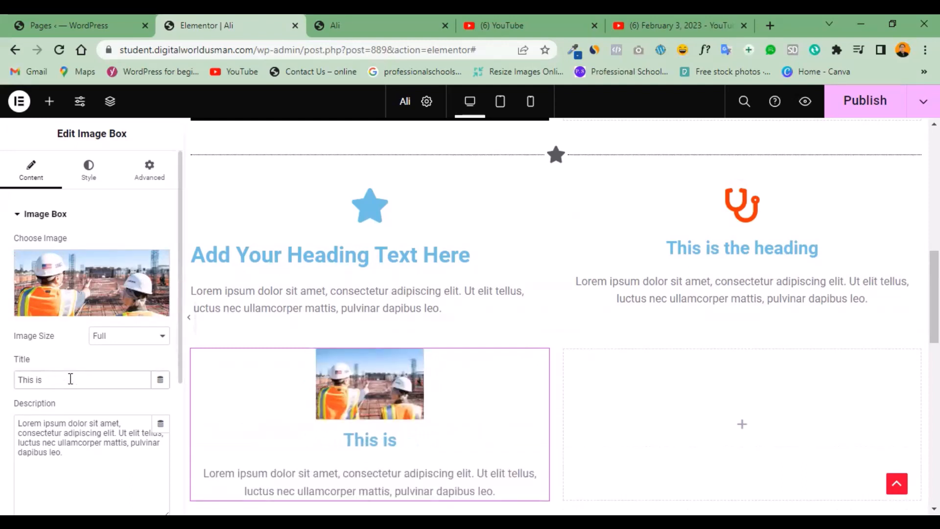
text(my first website)
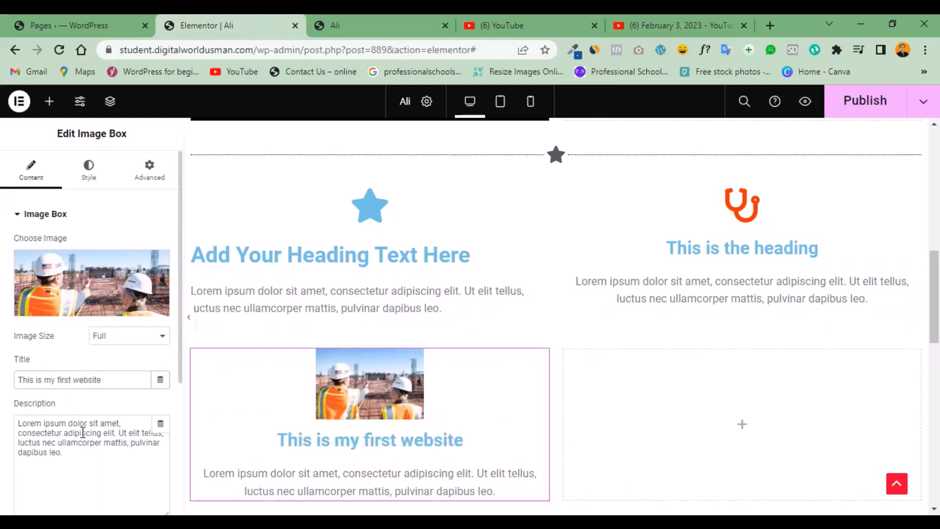
click(78, 459)
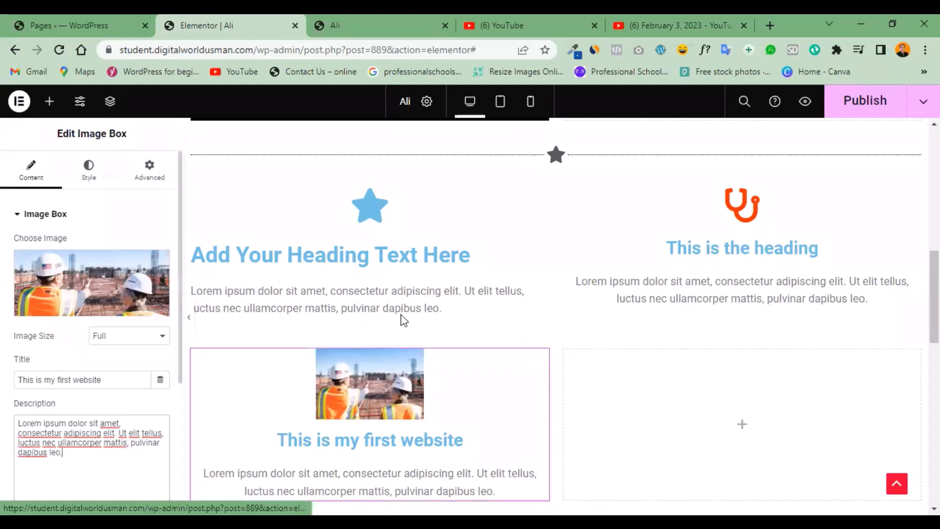
Set the Image Box's image spacing to 21 px and its border radius to 0 px.
scroll(348, 279, down, 1)
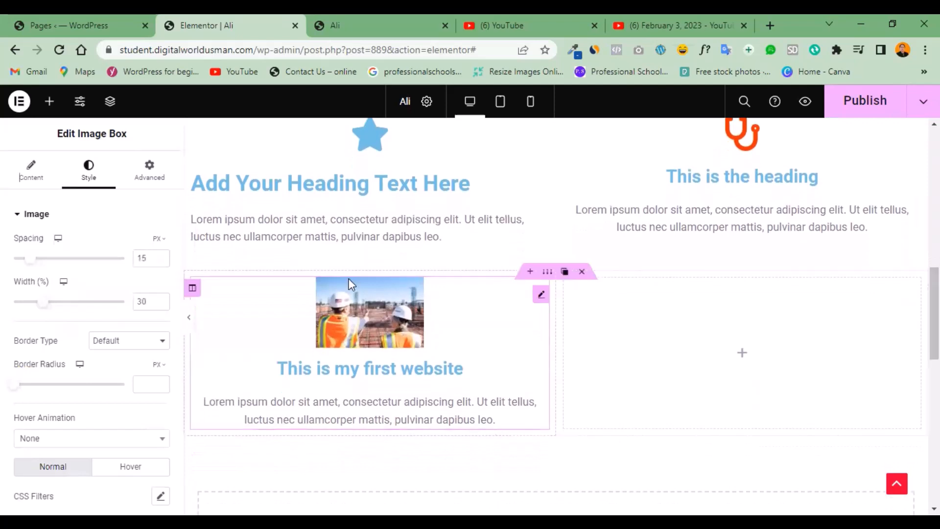
mouse_move(31, 265)
mouse_down()
mouse_move(46, 264)
mouse_move(16, 268)
mouse_move(37, 266)
mouse_up()
mouse_move(41, 307)
mouse_down()
mouse_move(28, 306)
mouse_move(46, 305)
mouse_move(39, 305)
mouse_up()
mouse_move(19, 386)
mouse_down()
mouse_move(111, 384)
mouse_move(14, 387)
mouse_up()
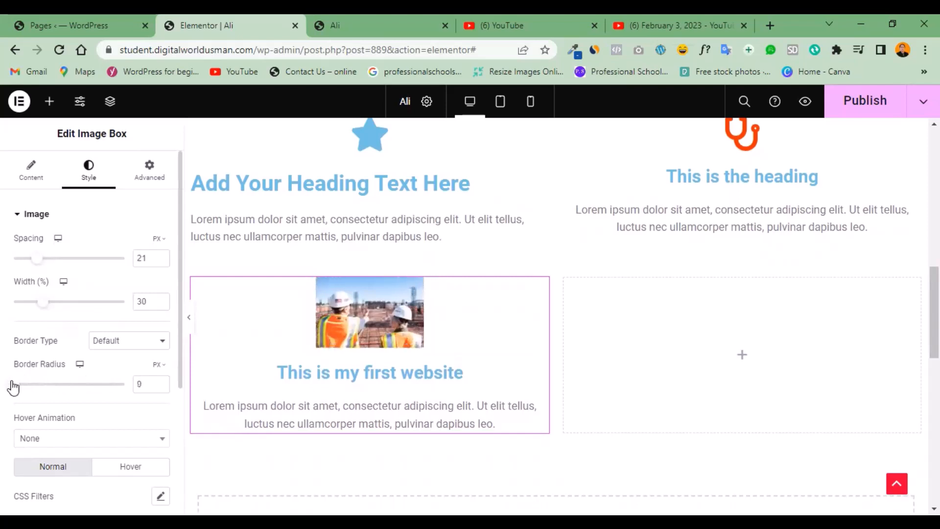
drag(96, 391, 6, 383)
Set the Image Box's title color to black #000000 and view the title's typography options.
drag(181, 291, 172, 458)
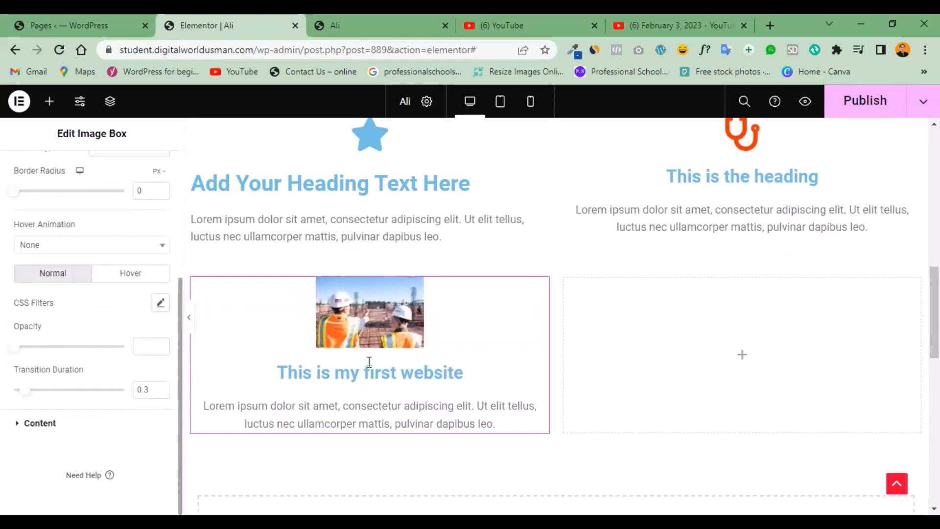
click(12, 424)
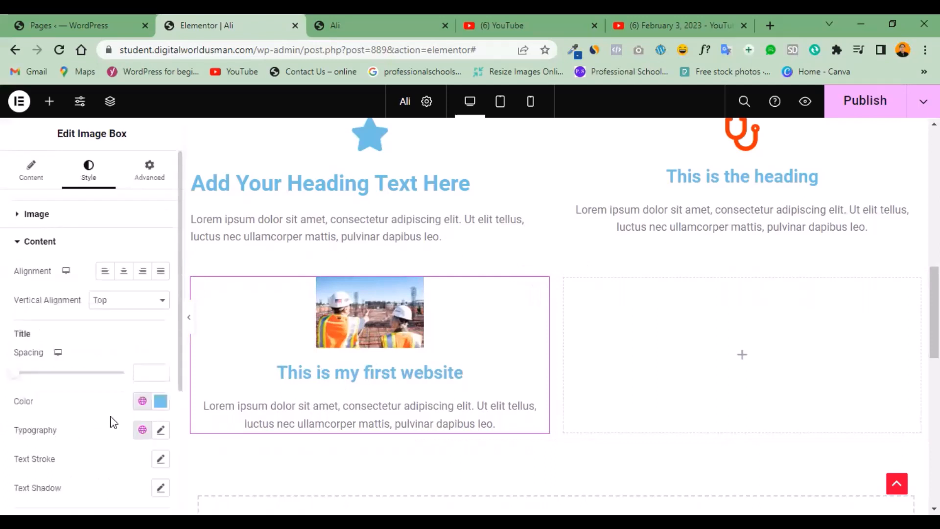
click(160, 402)
click(90, 321)
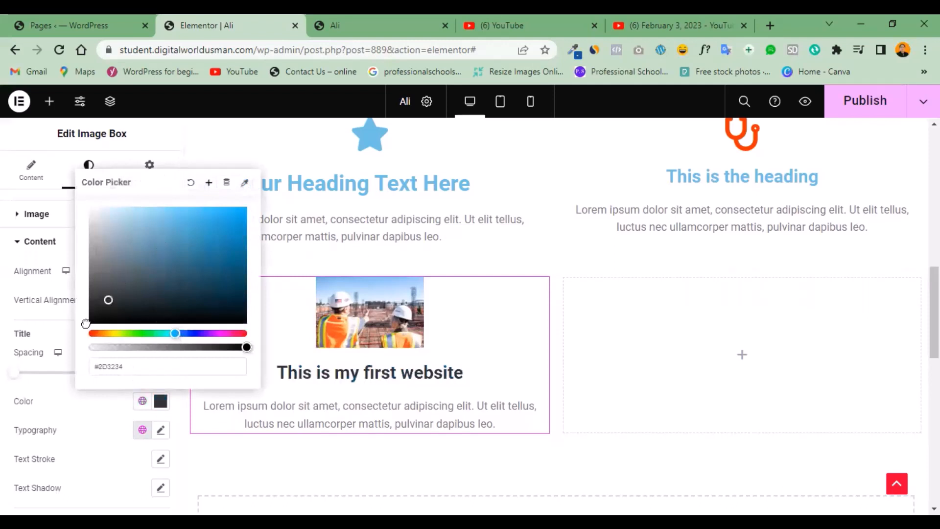
click(169, 392)
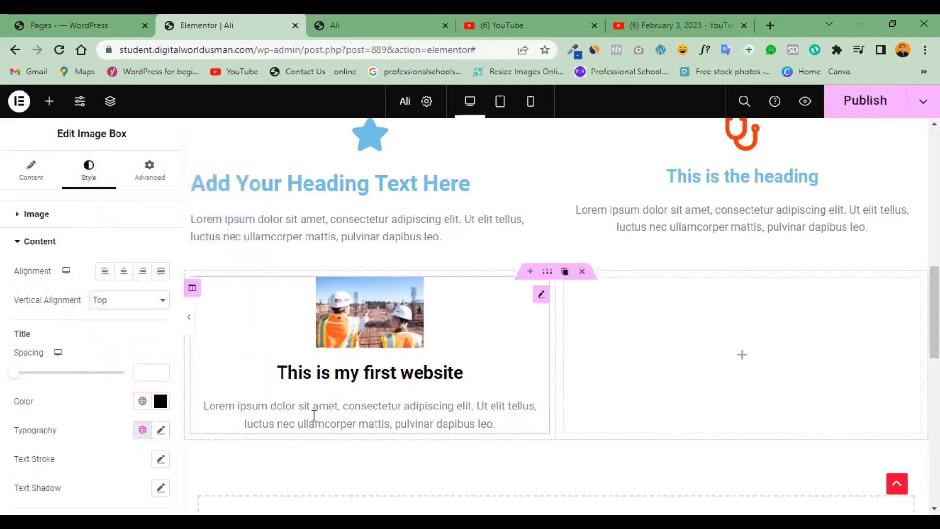
click(161, 431)
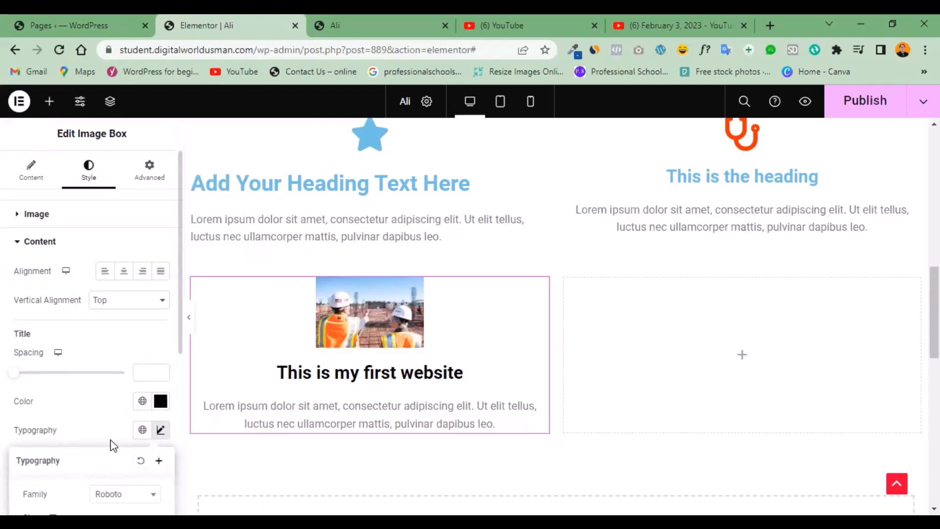
click(160, 430)
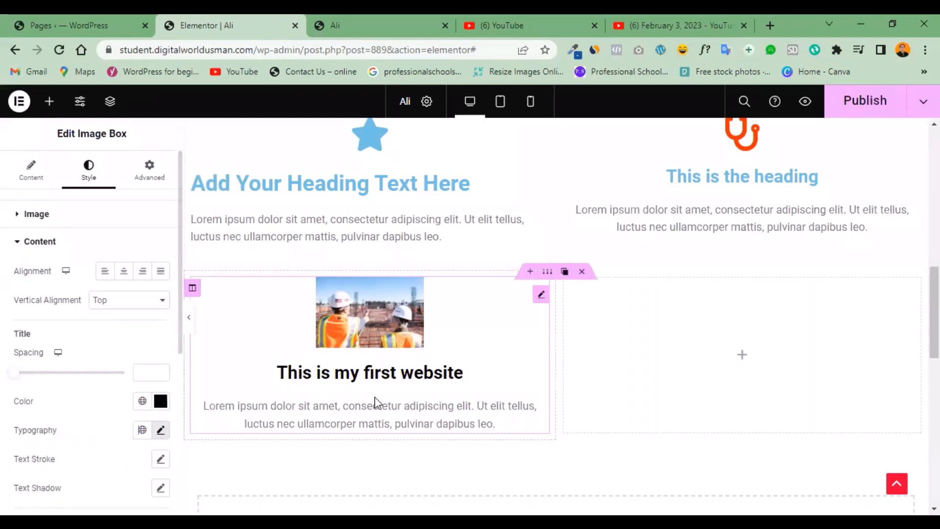
Set the Image Box's description color to red, about #E51212.
scroll(368, 371, down, 3)
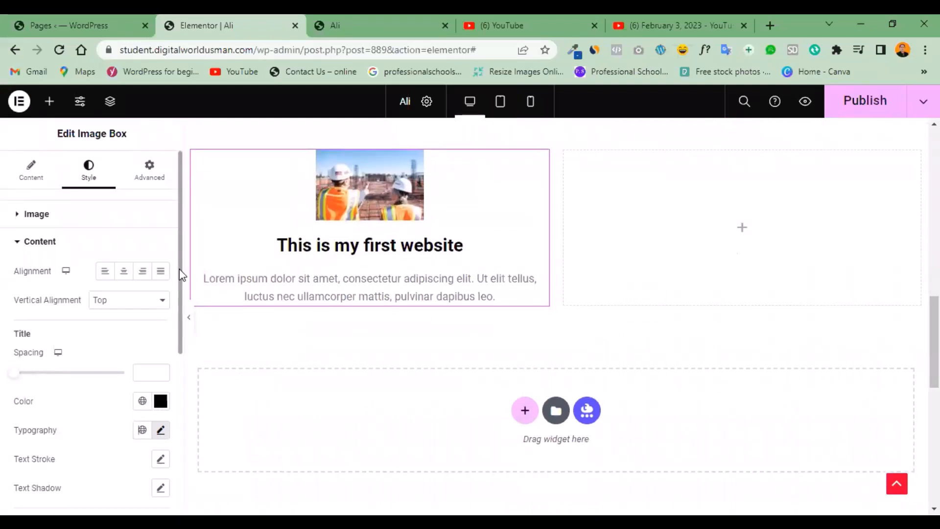
scroll(176, 293, down, 3)
scroll(174, 372, down, 1)
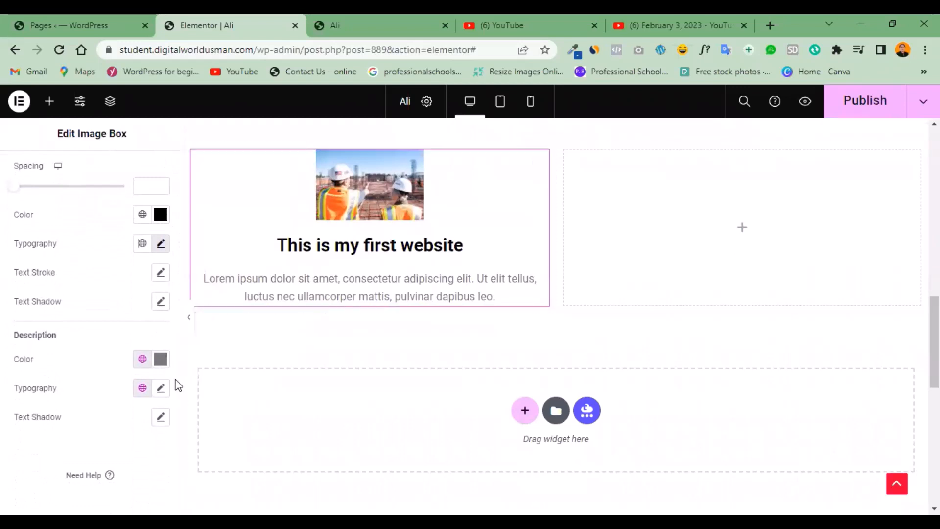
click(161, 359)
click(232, 178)
drag(233, 178, 234, 177)
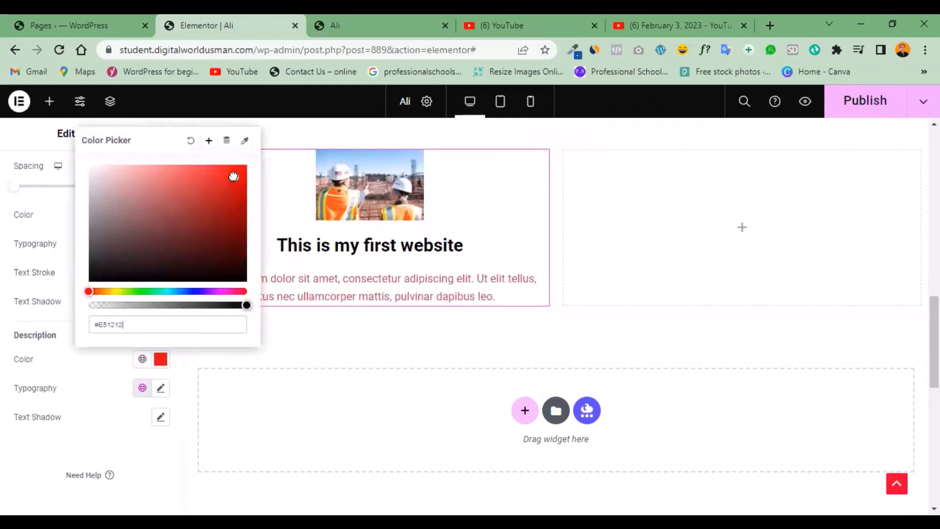
click(99, 363)
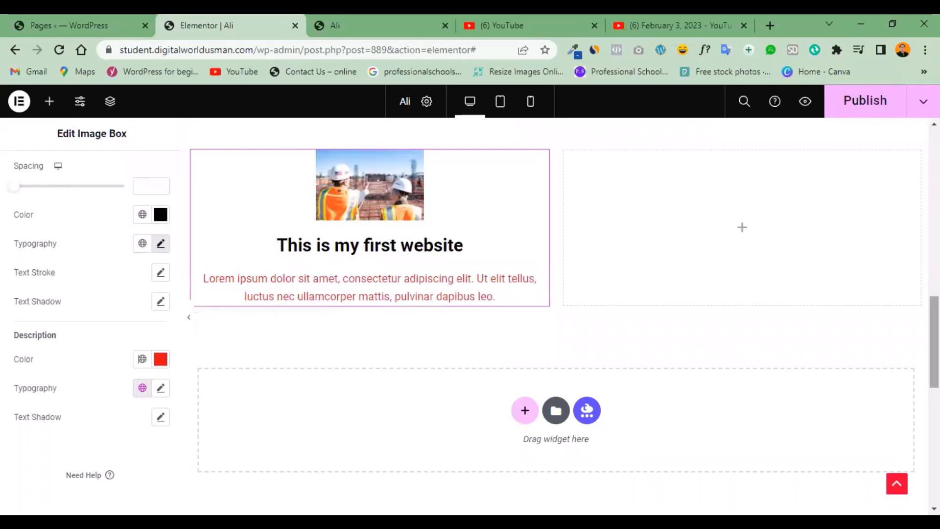
Publish the page with the edited Image Box.
drag(934, 353, 934, 335)
click(869, 116)
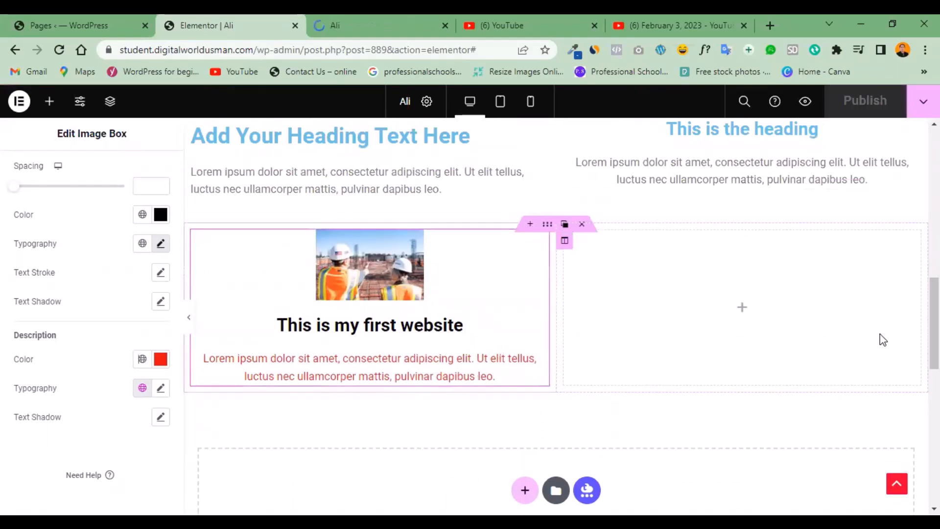
drag(934, 323, 934, 324)
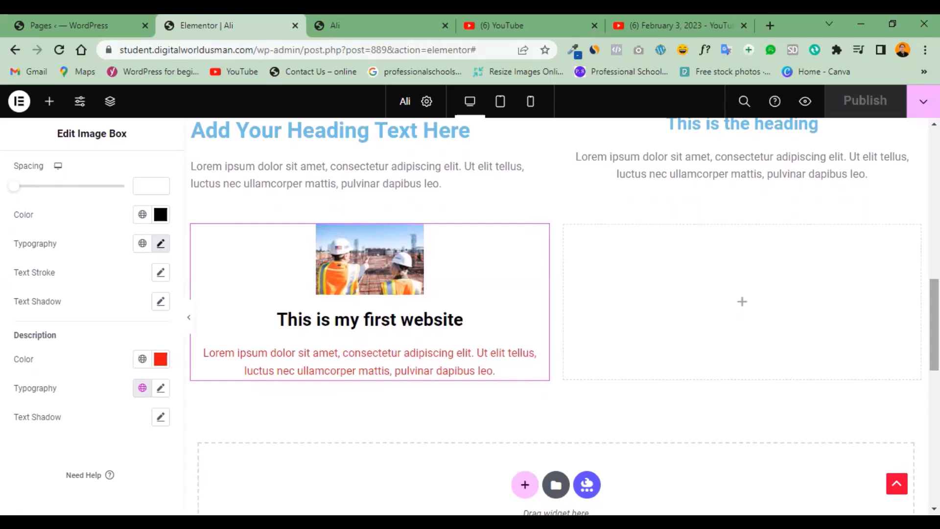
Try a Star Rating widget in the empty column beside the Image Box and delete it.
click(50, 103)
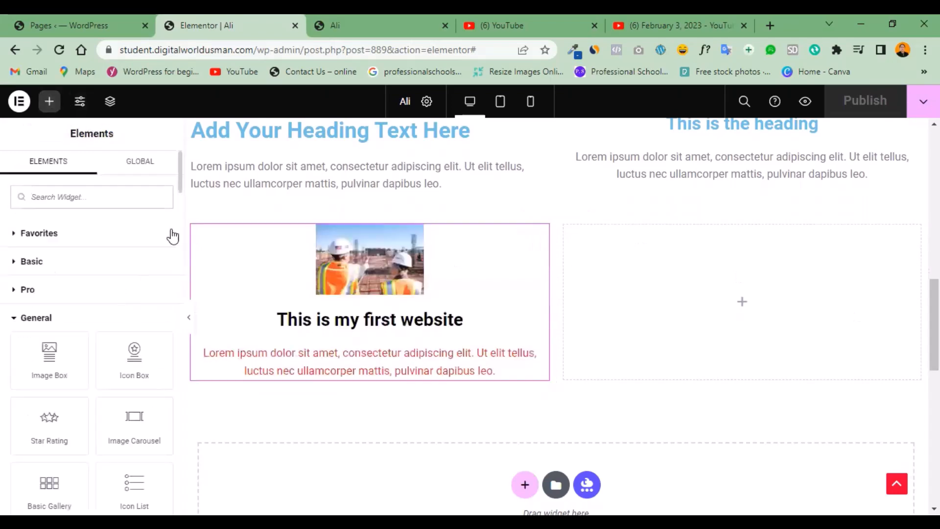
drag(179, 184, 179, 198)
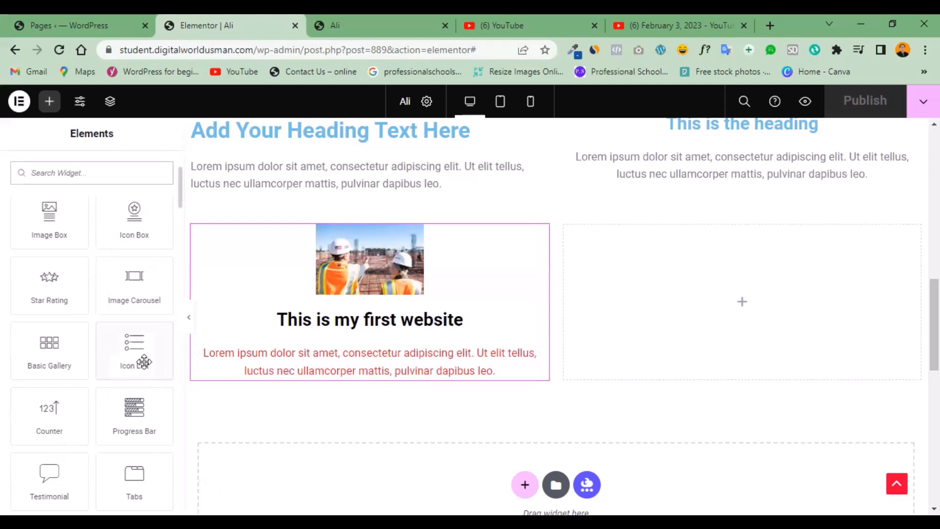
drag(46, 291, 46, 294)
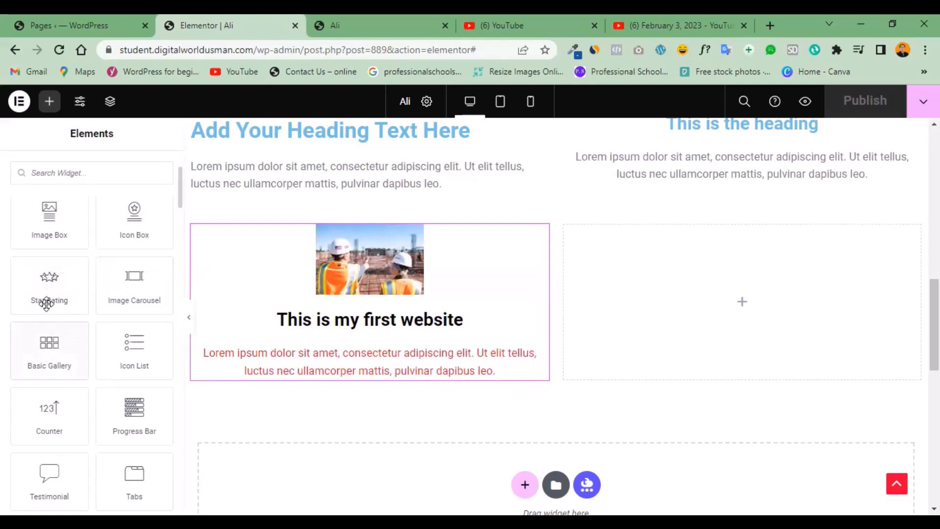
drag(46, 297, 719, 328)
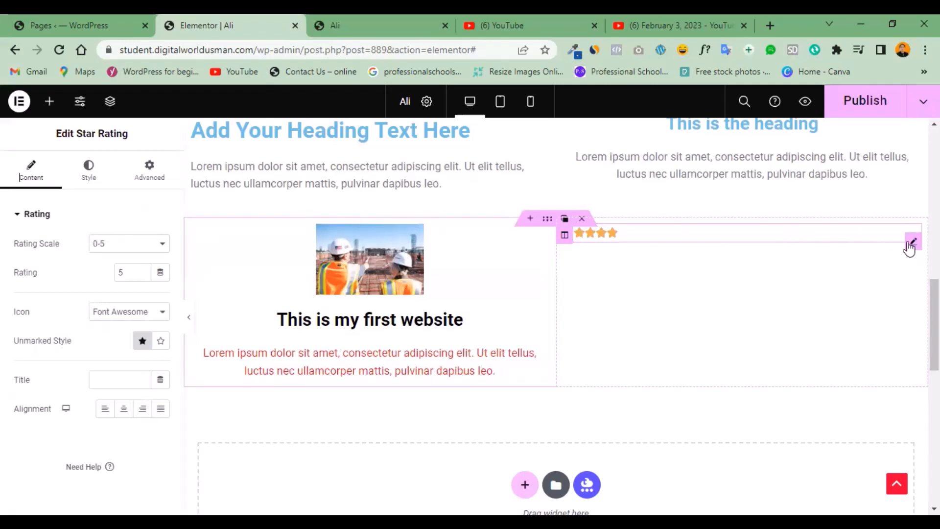
mouse_move(910, 243)
click(876, 242)
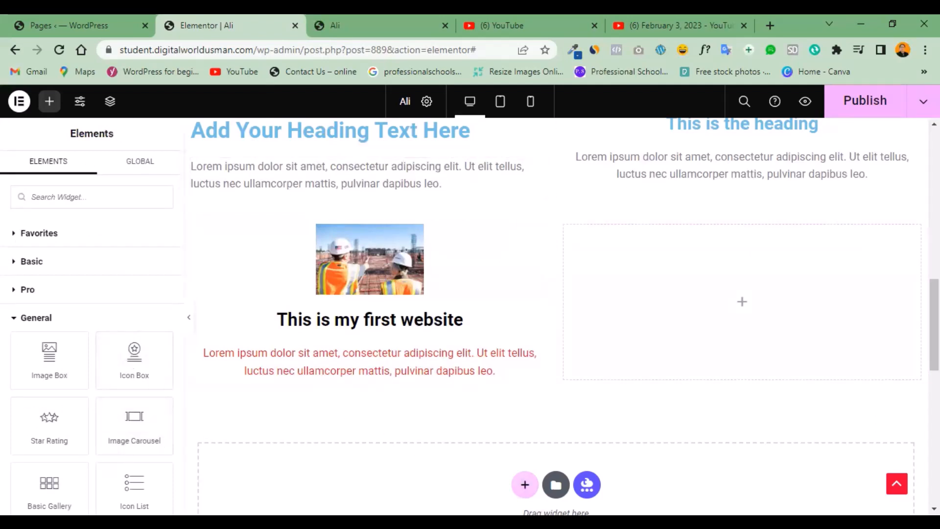
Add a two-column section below the Image Box and delete one of its columns.
click(524, 485)
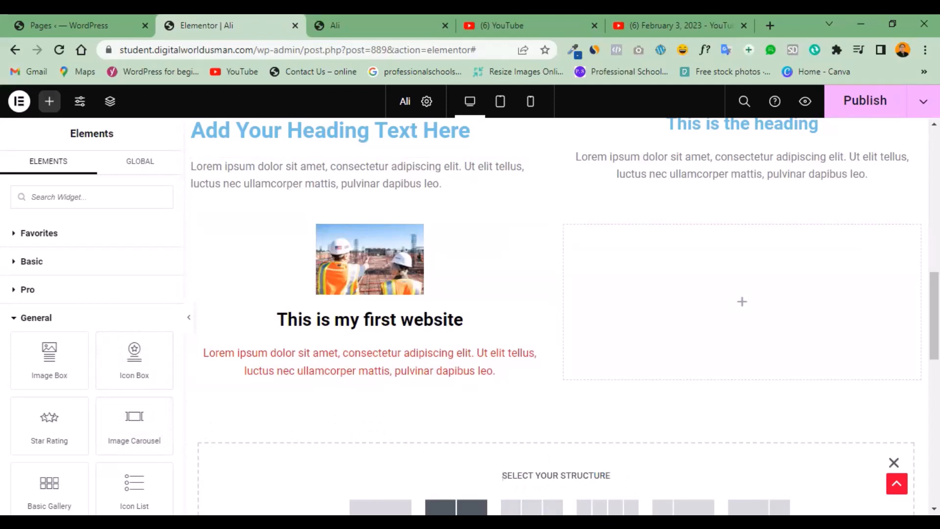
click(456, 506)
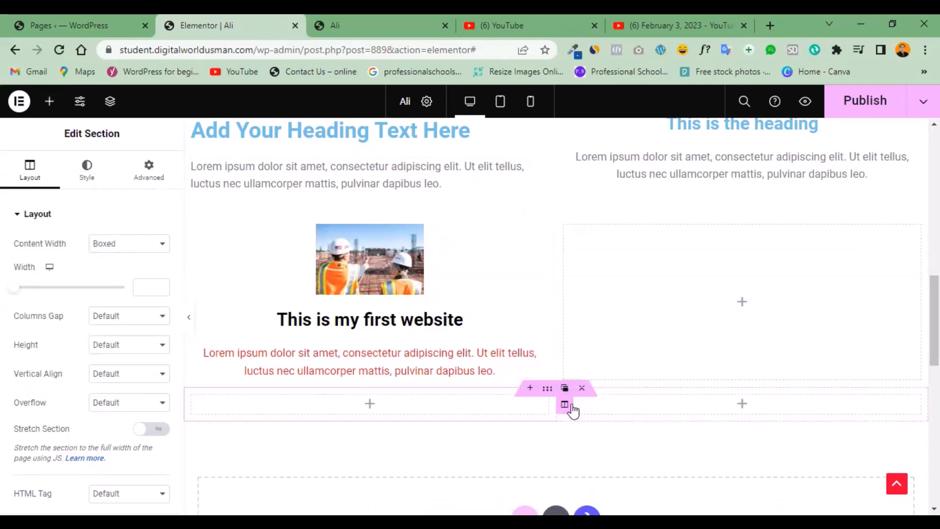
click(616, 406)
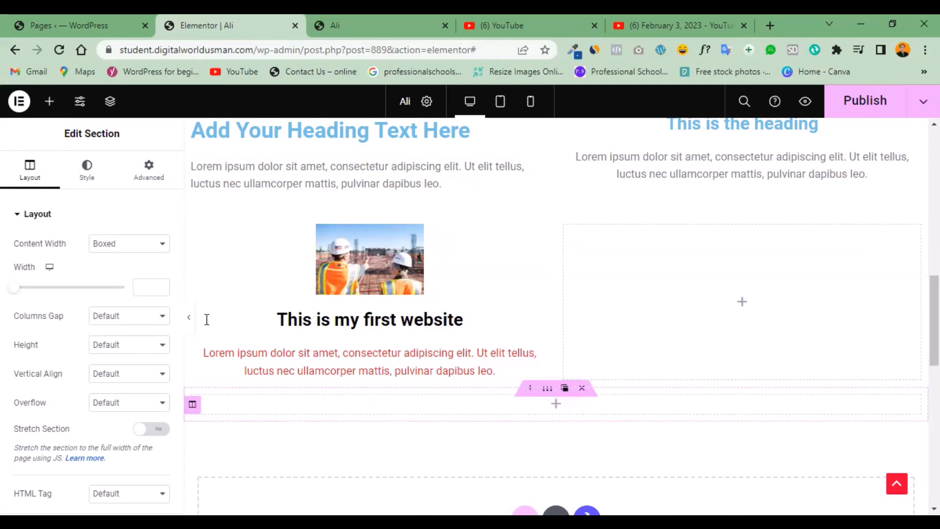
Add an Image Carousel widget to the empty section below the Image Box and open its gallery image selection.
click(47, 108)
drag(133, 424, 483, 408)
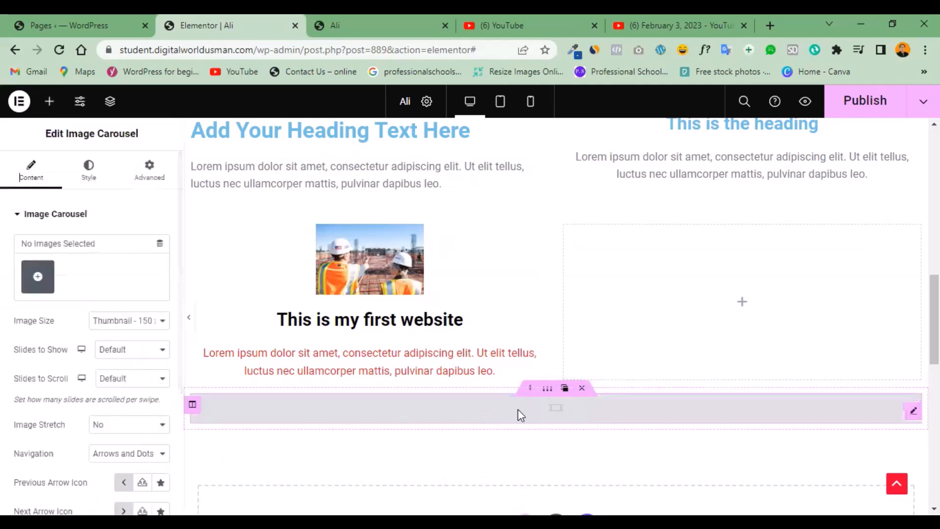
click(37, 277)
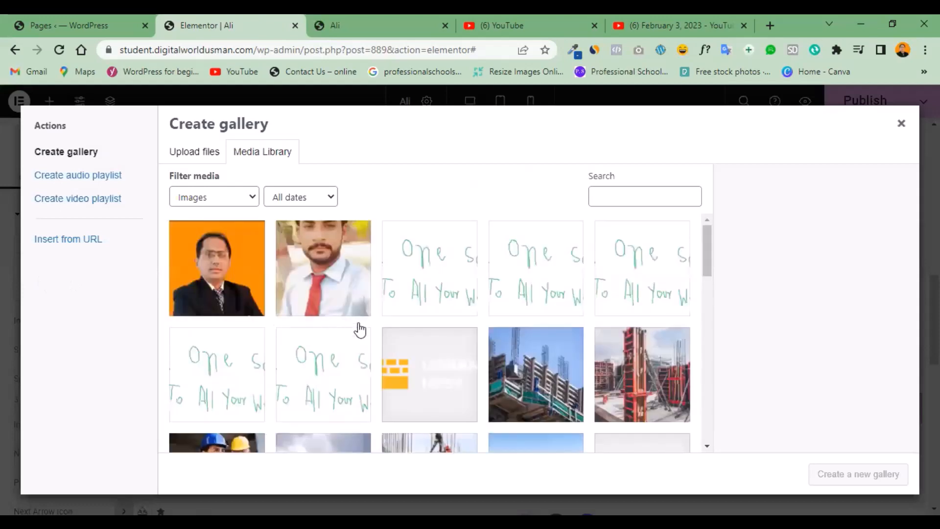
Fill the carousel with a gallery of nine media library images: two handwritten "One solution" graphics, two logos and five construction photos.
click(300, 382)
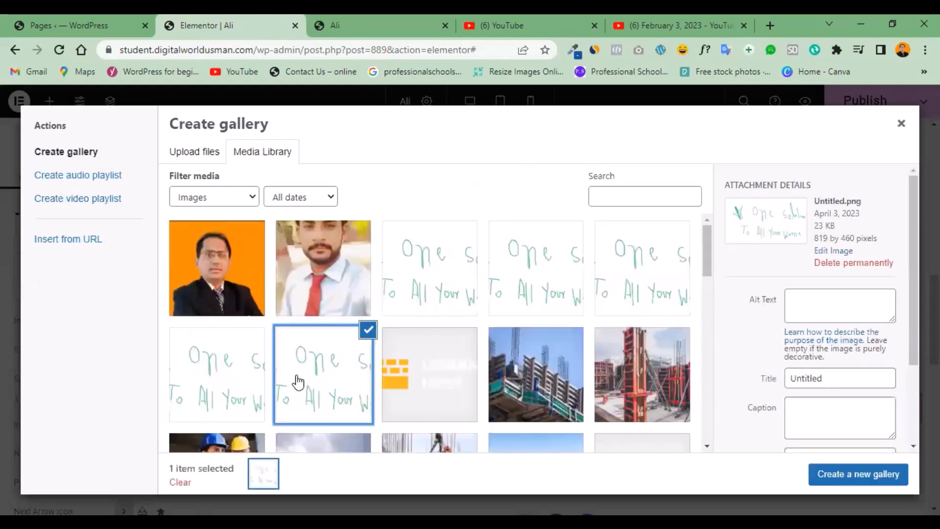
click(220, 384)
click(470, 378)
click(536, 374)
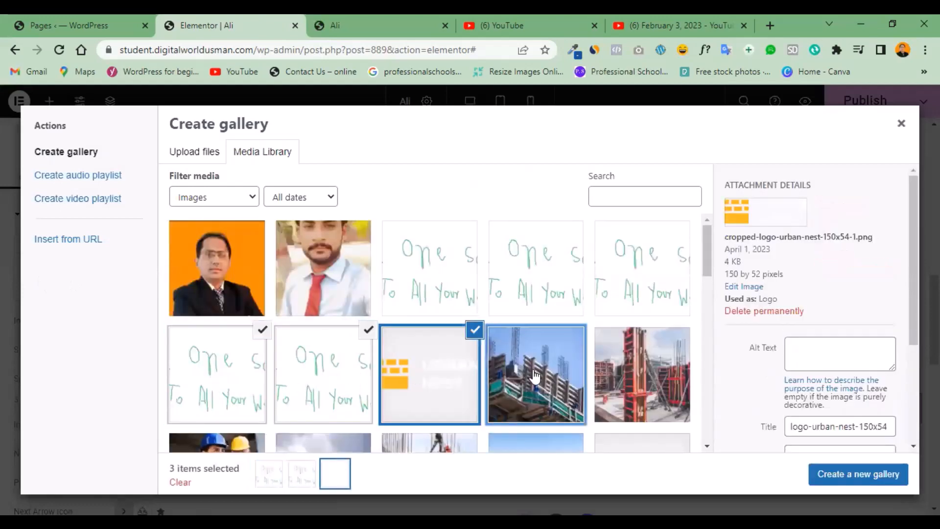
click(637, 377)
scroll(704, 286, down, 1)
scroll(703, 287, down, 3)
click(536, 338)
click(436, 354)
click(632, 348)
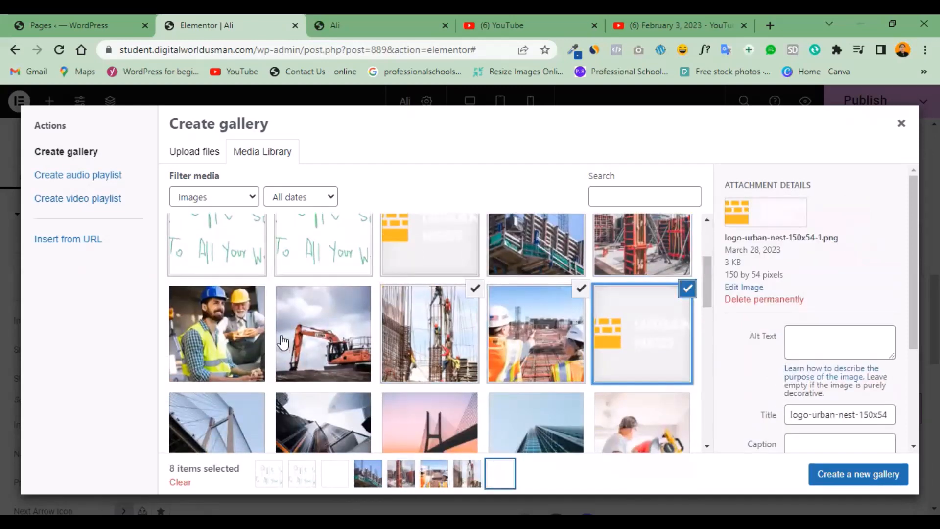
click(270, 342)
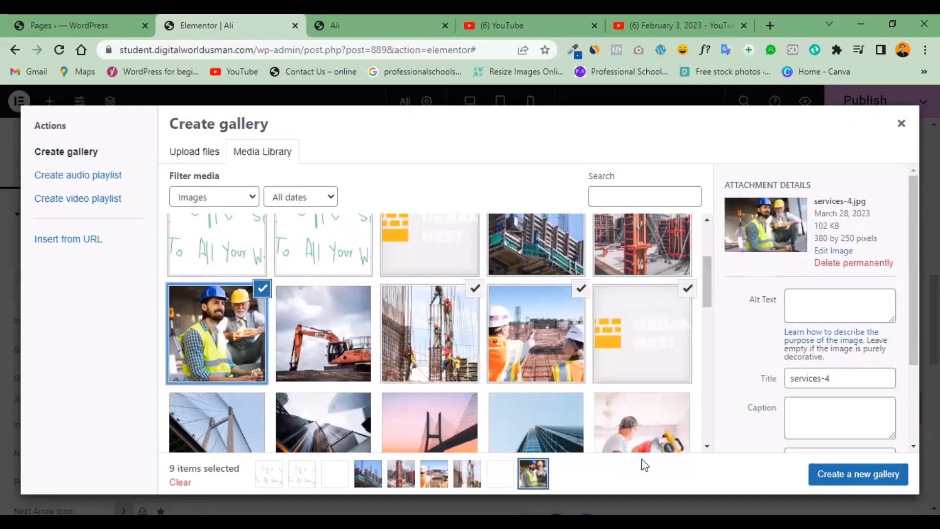
click(852, 480)
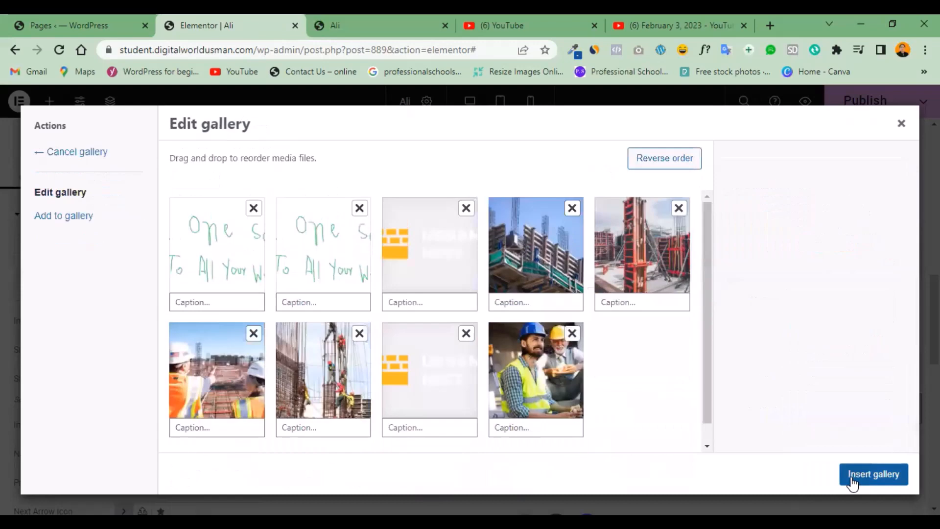
click(852, 477)
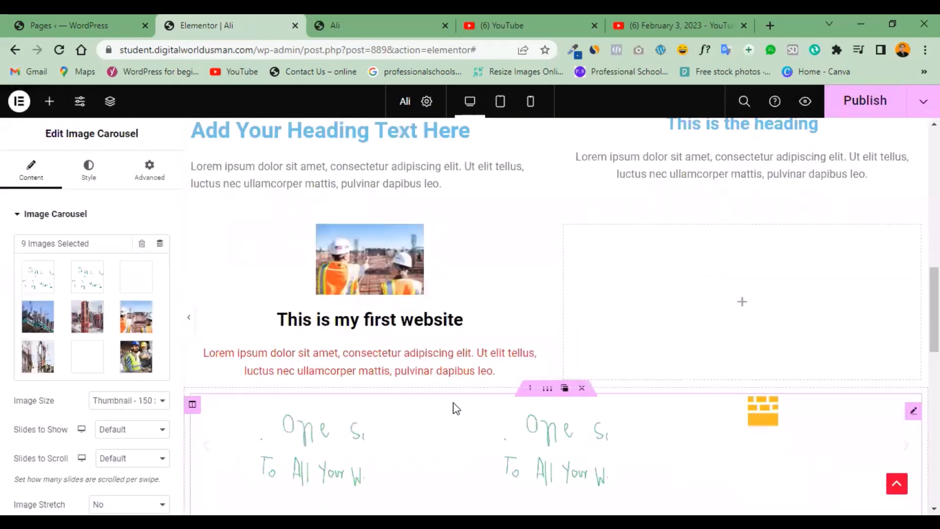
Page through the carousel's slides on the canvas to check the inserted images.
scroll(504, 286, down, 3)
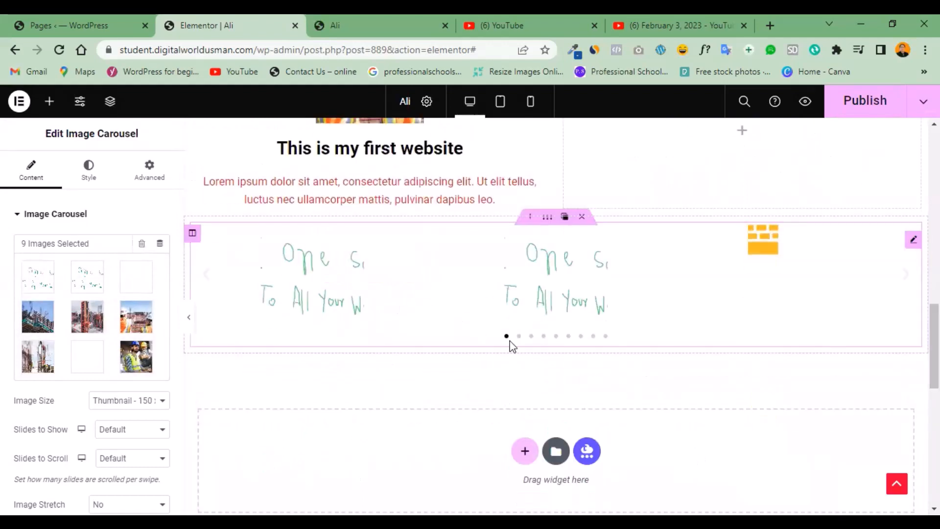
click(543, 337)
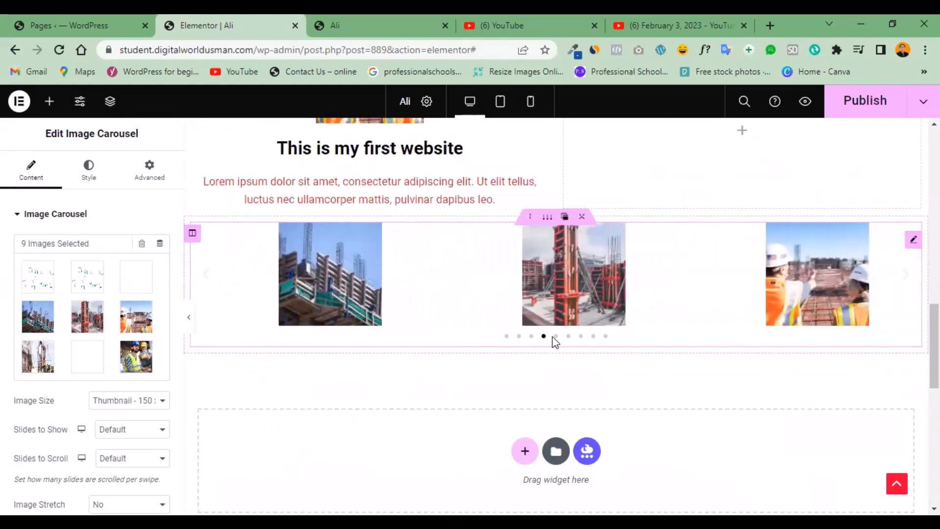
click(556, 338)
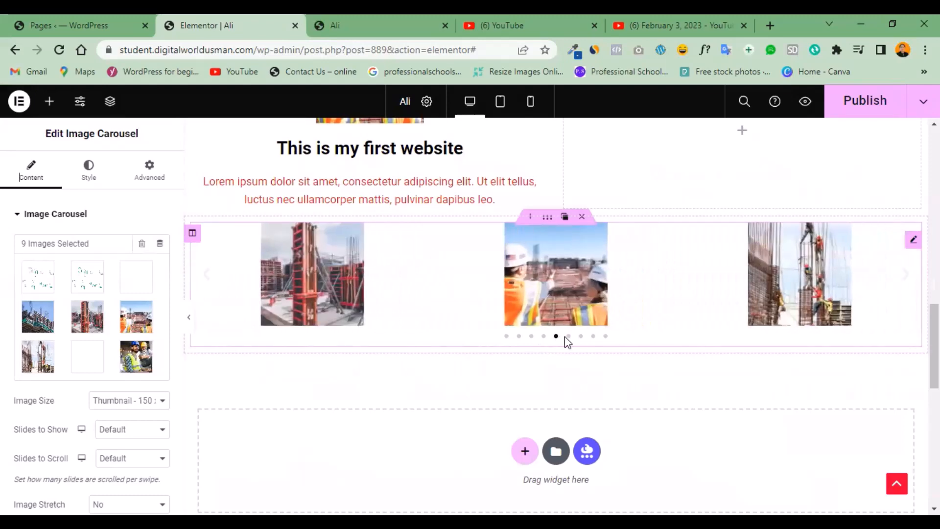
click(581, 338)
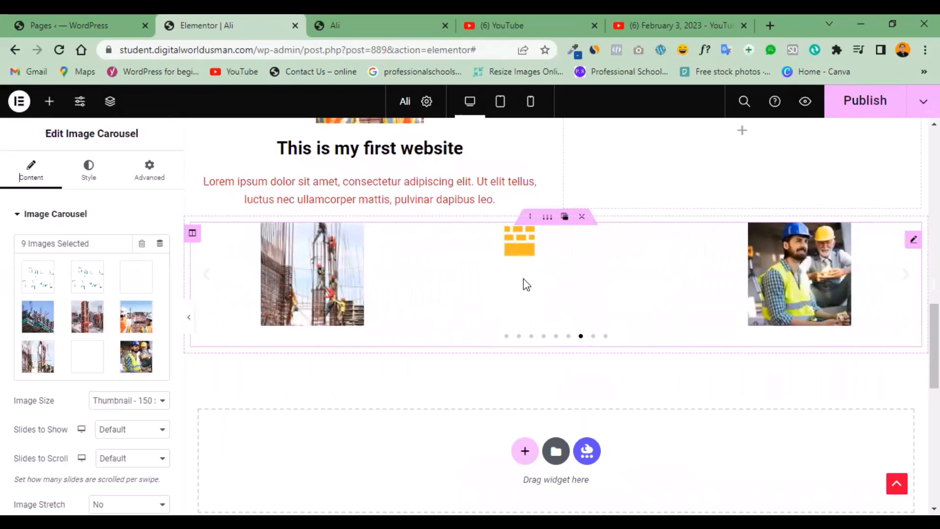
click(593, 337)
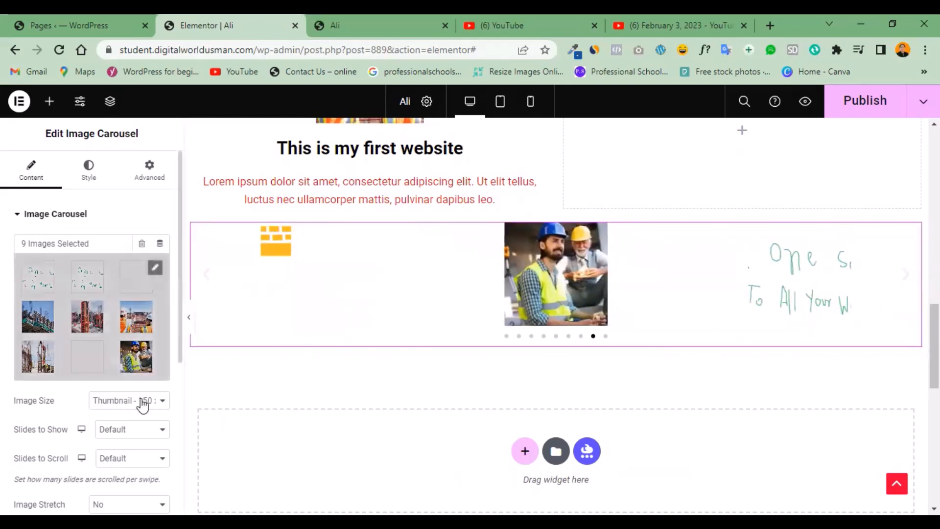
Set the carousel's image size to Medium - 300 x 300 and, after trying 6, its slides to show to 5.
click(157, 404)
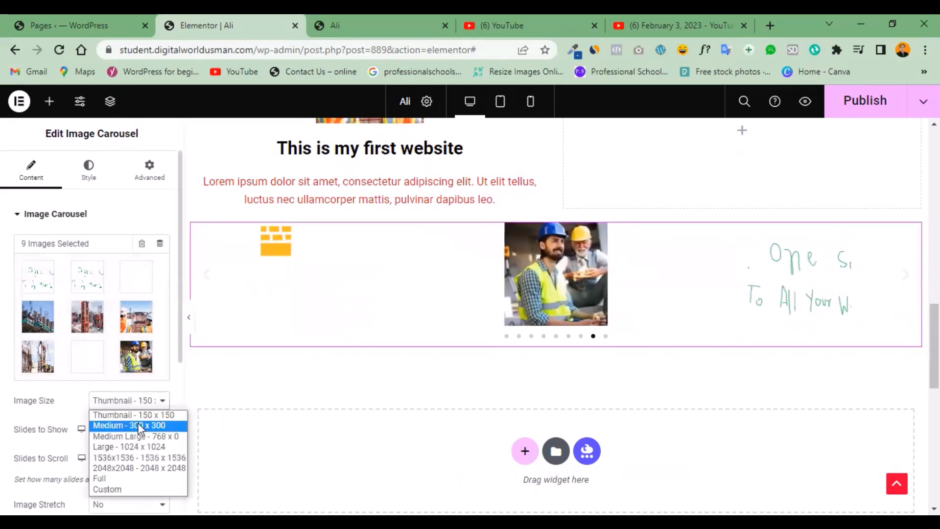
click(140, 426)
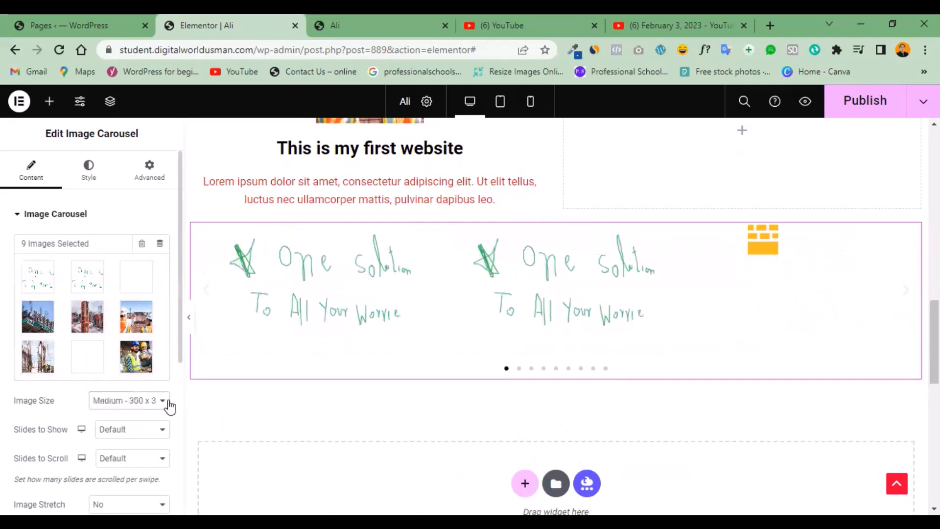
click(152, 434)
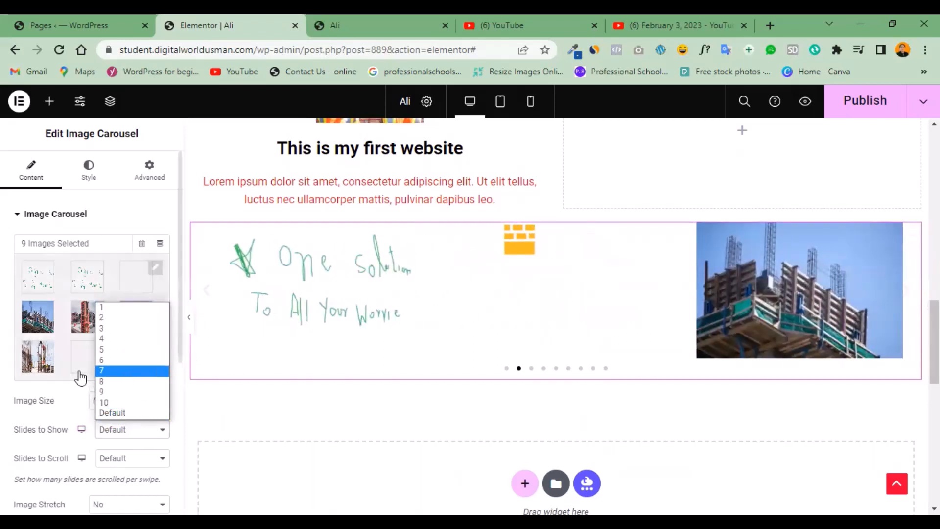
click(104, 361)
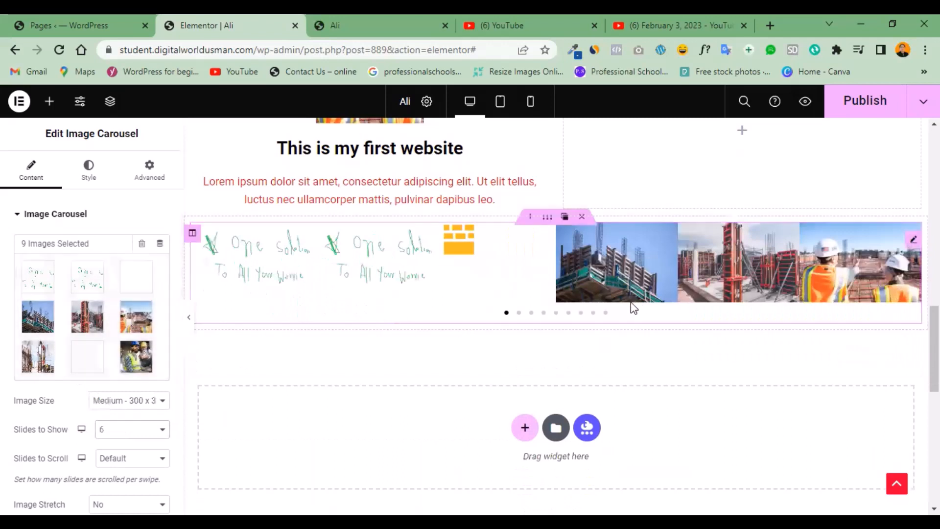
click(145, 434)
click(113, 349)
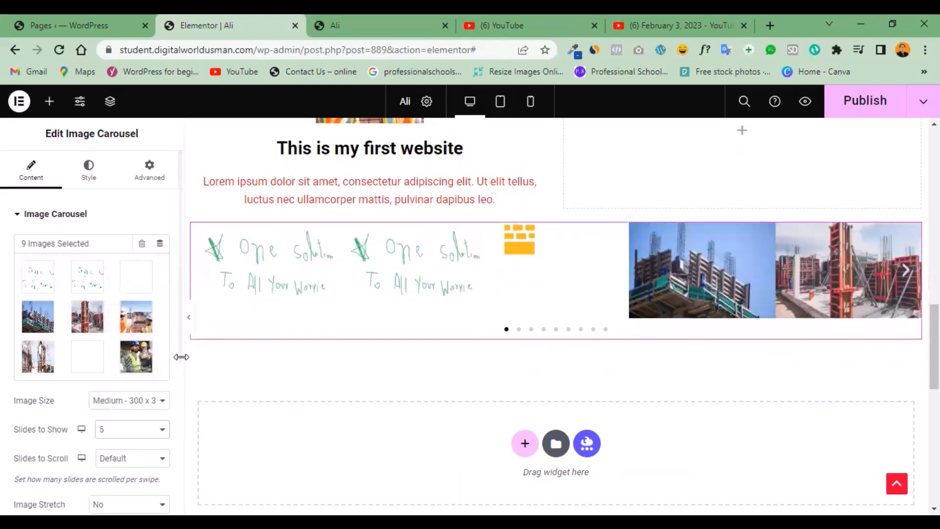
Set the carousel's slides to scroll to 3 and page through its slides to check the scrolling.
drag(180, 357, 180, 424)
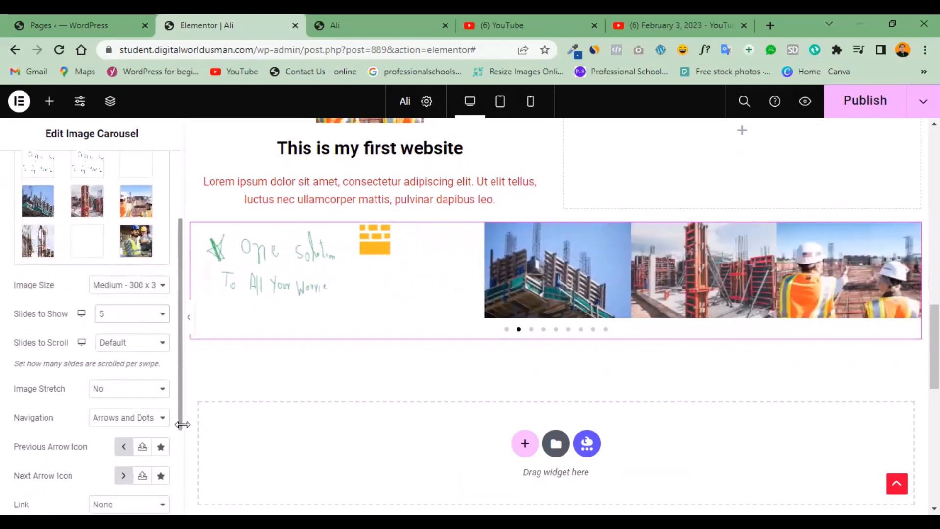
click(162, 345)
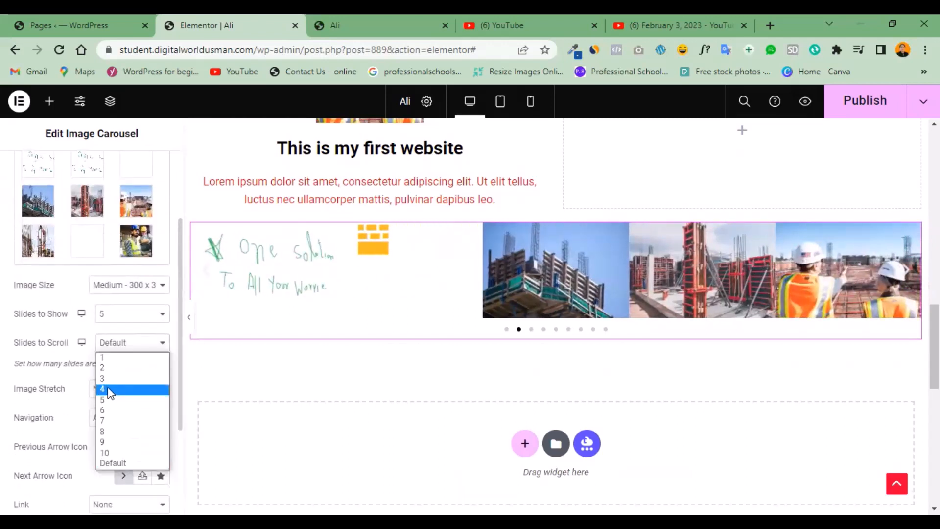
click(104, 379)
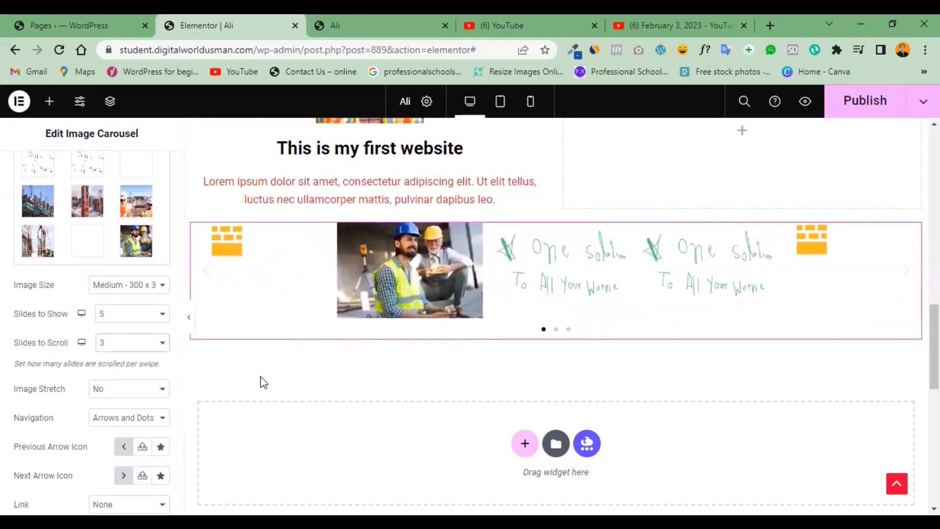
click(556, 331)
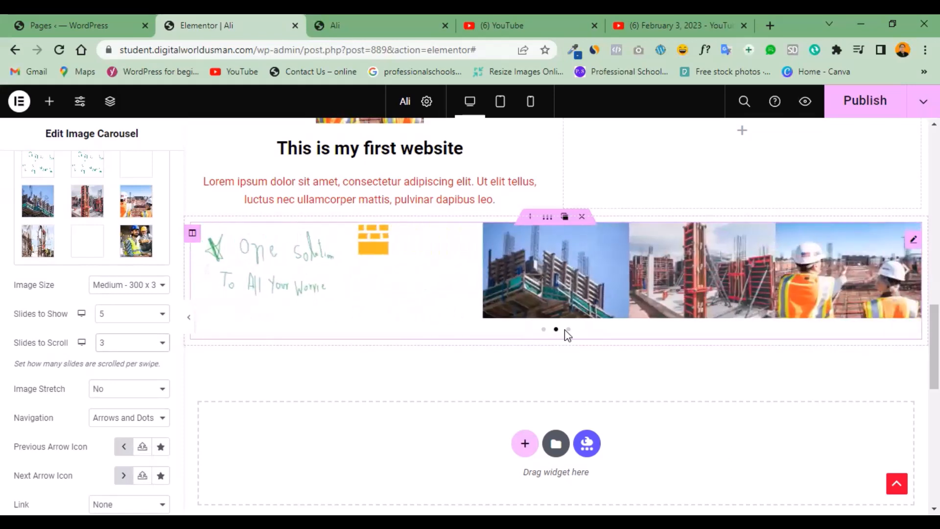
click(568, 329)
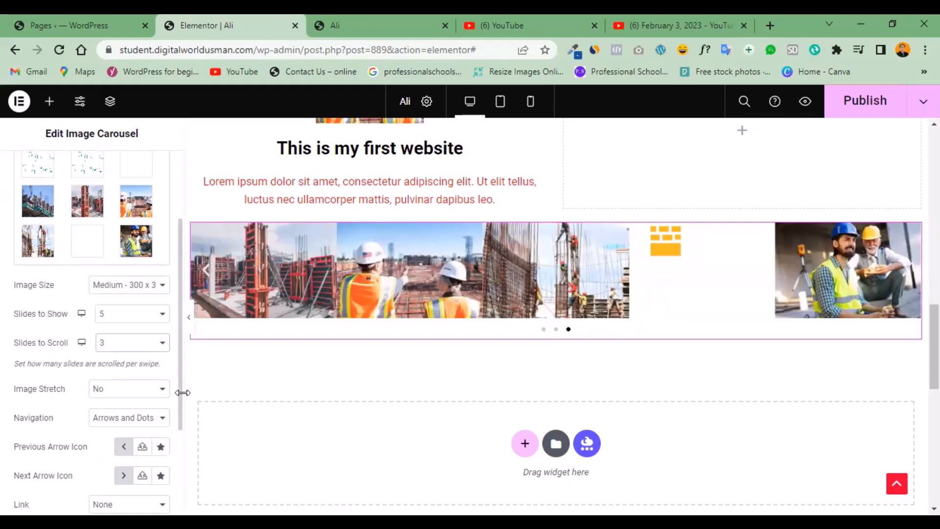
Set the carousel's navigation arrow size to 20 and its pagination dot size to 9.
drag(179, 399, 171, 277)
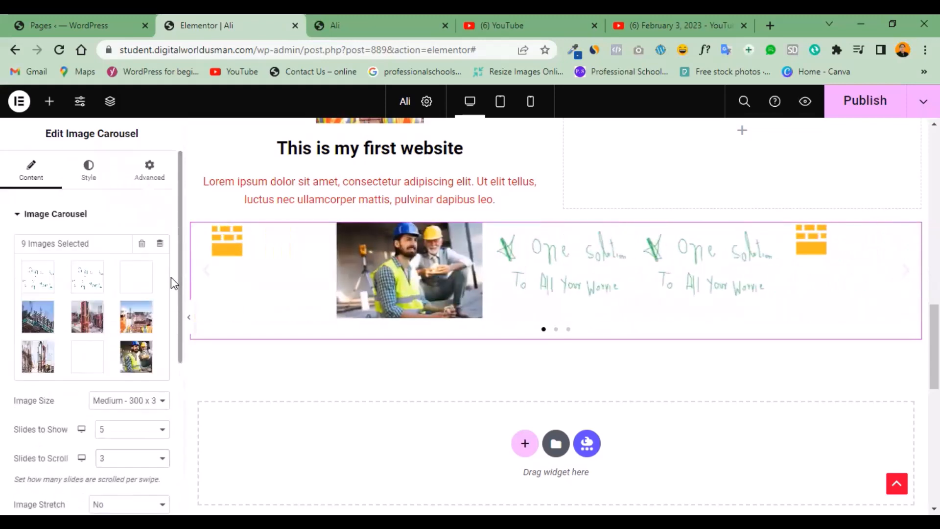
click(89, 171)
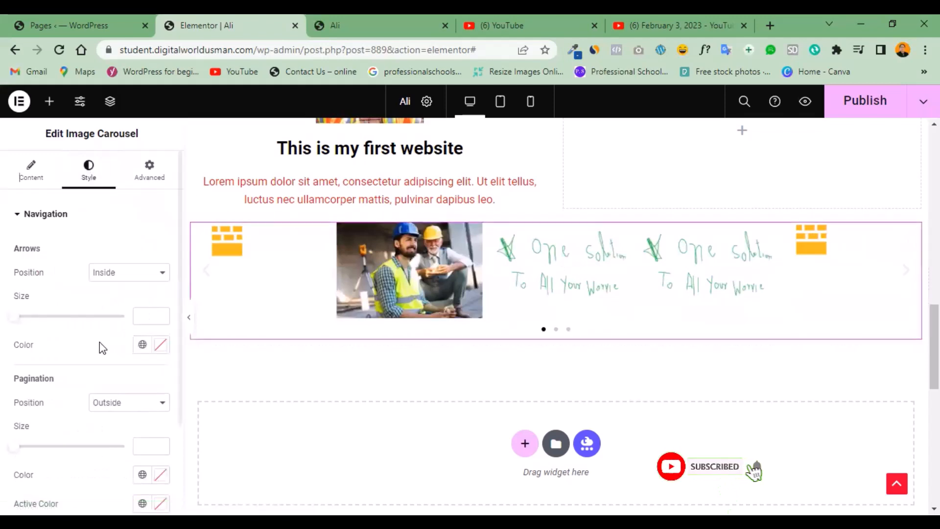
mouse_move(16, 317)
mouse_down()
mouse_move(77, 324)
mouse_move(3, 323)
mouse_up()
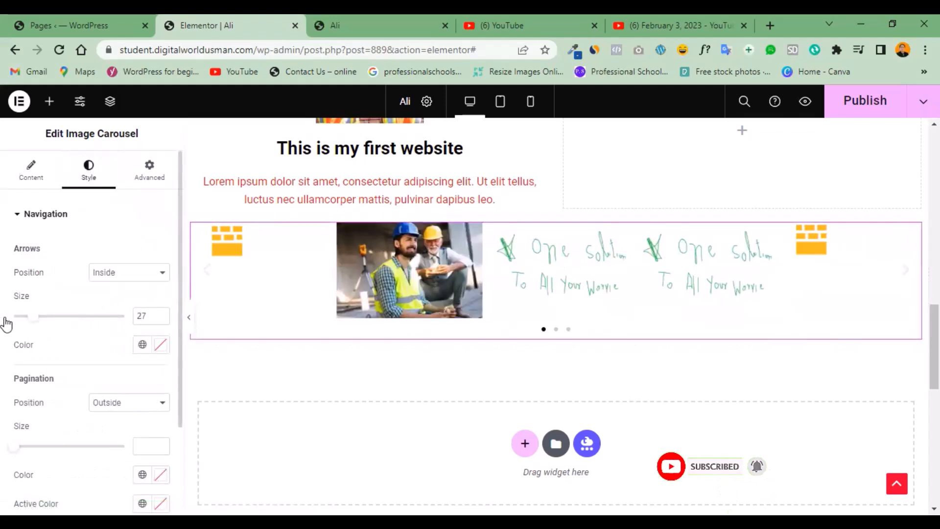
drag(13, 449, 99, 437)
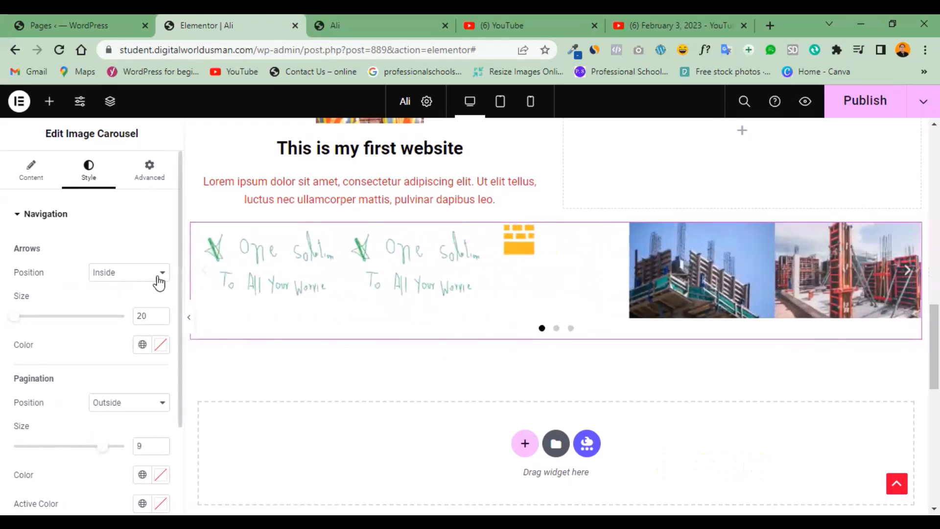
Set the position of the carousel's navigation arrows to Outside.
click(129, 272)
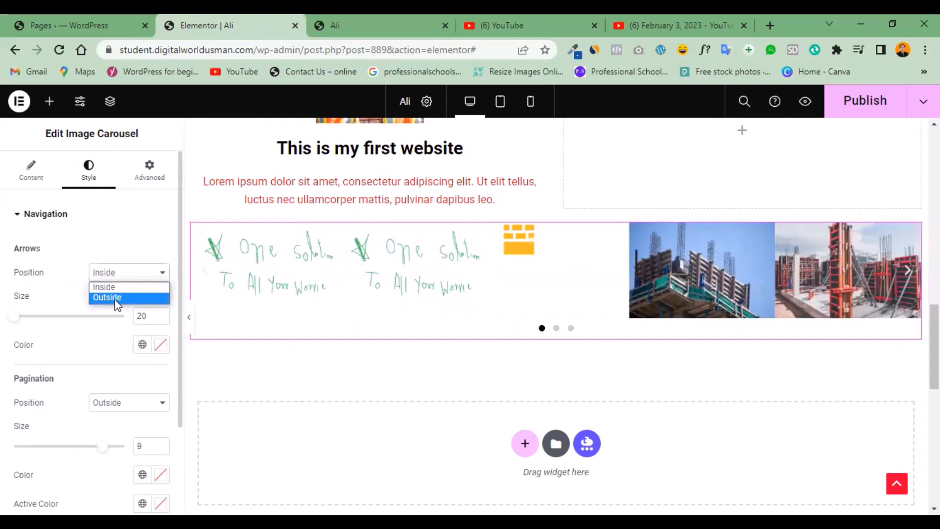
click(116, 297)
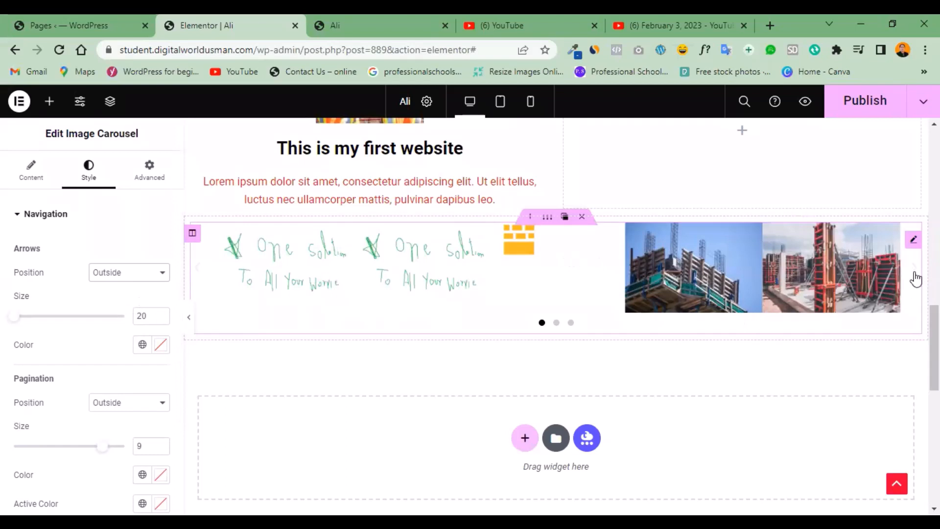
click(159, 277)
click(88, 297)
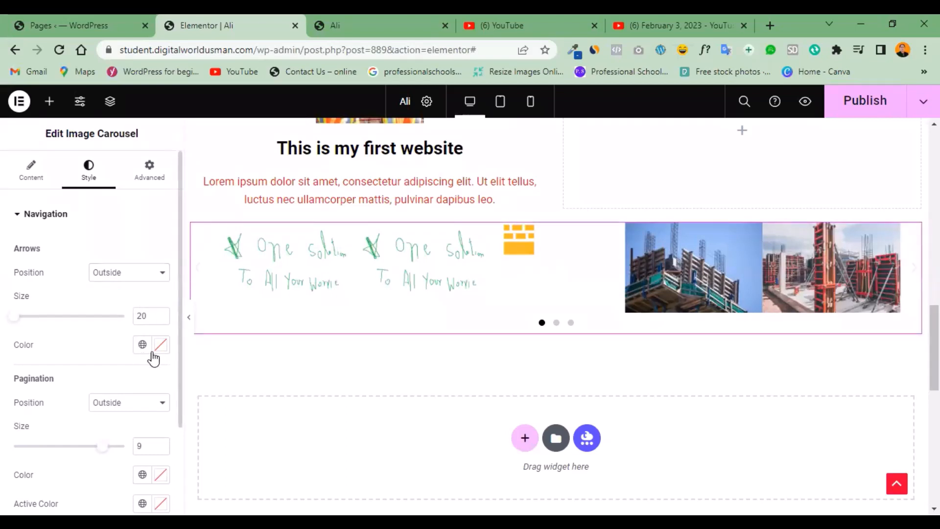
Color the carousel's navigation arrows black (#000000) and set their size to 30.
click(159, 345)
mouse_move(151, 255)
mouse_down()
mouse_move(119, 217)
mouse_move(175, 196)
mouse_move(31, 275)
mouse_up()
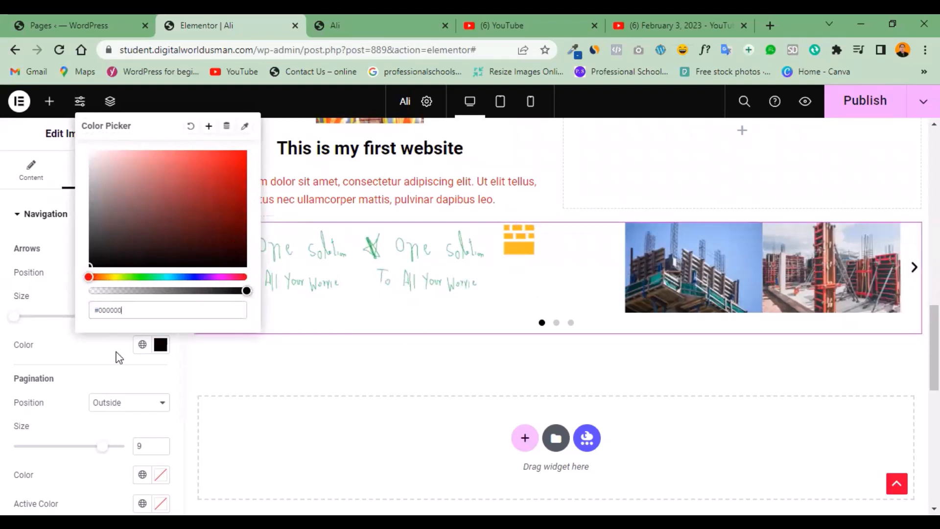
drag(19, 319, 38, 321)
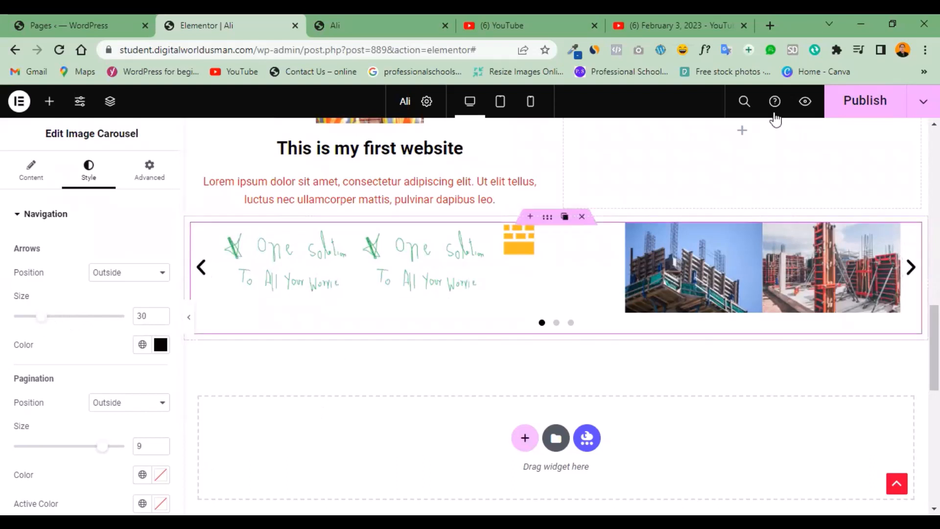
Publish the page and look through its already open preview for the image carousel.
click(851, 108)
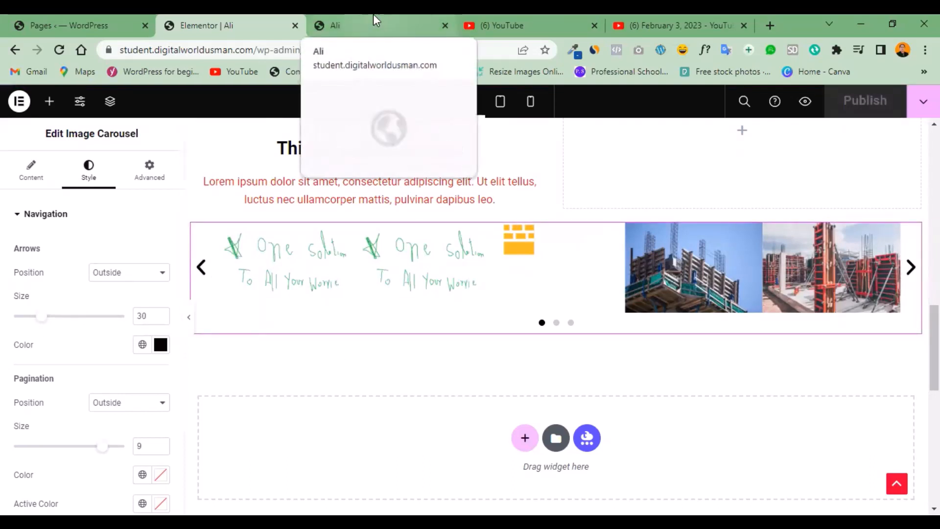
click(353, 27)
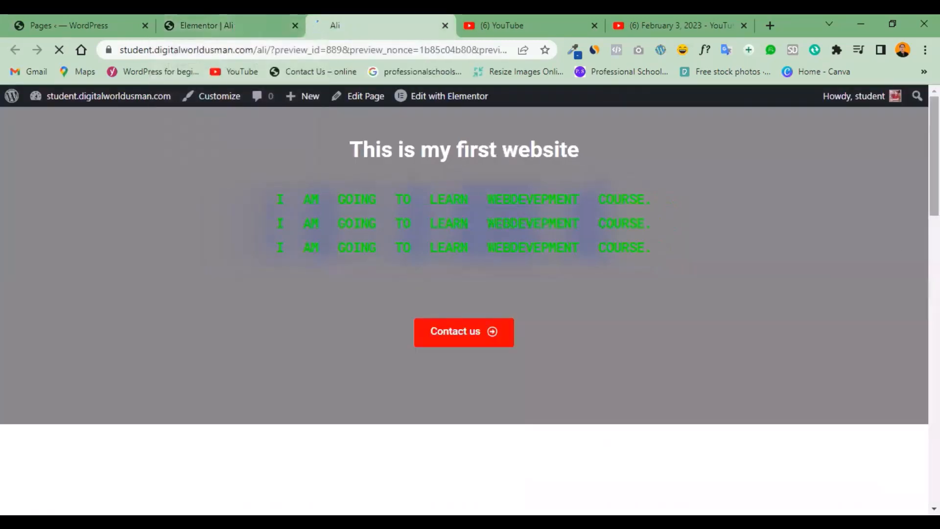
scroll(470, 294, down, 10)
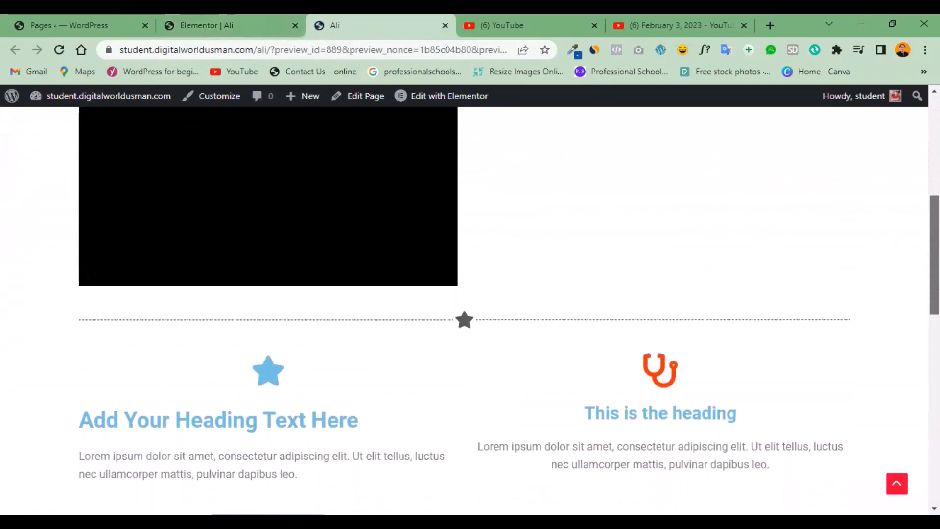
scroll(470, 294, down, 12)
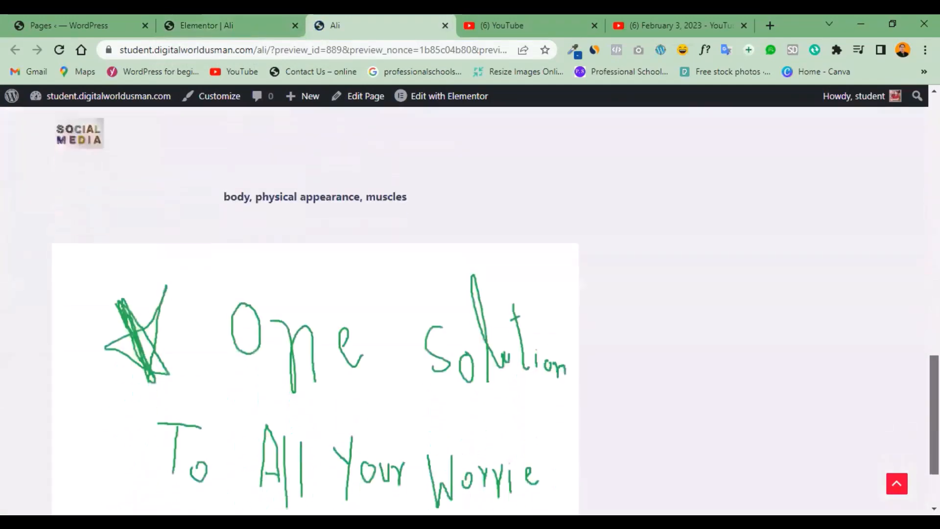
scroll(469, 294, down, 2)
scroll(399, 198, up, 9)
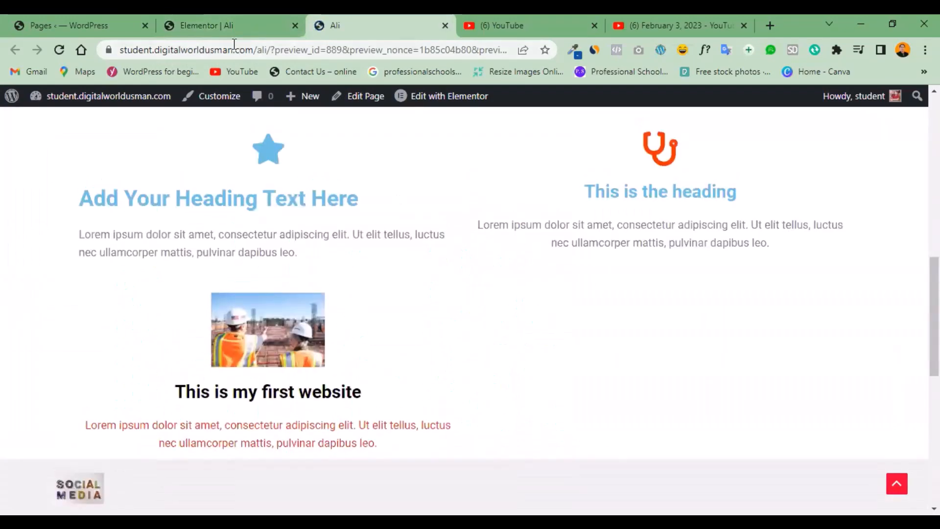
Open a fresh preview of the page at the carousel and close the outdated preview tab.
click(218, 17)
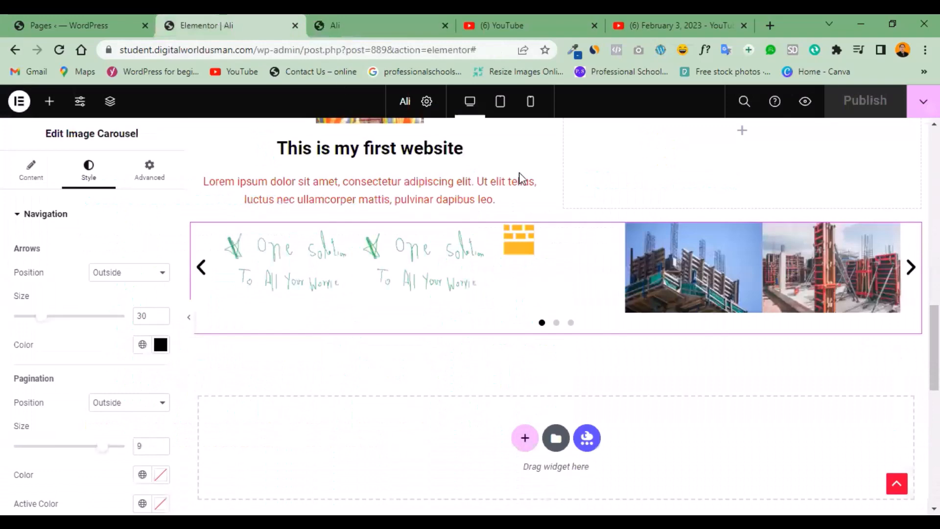
click(803, 103)
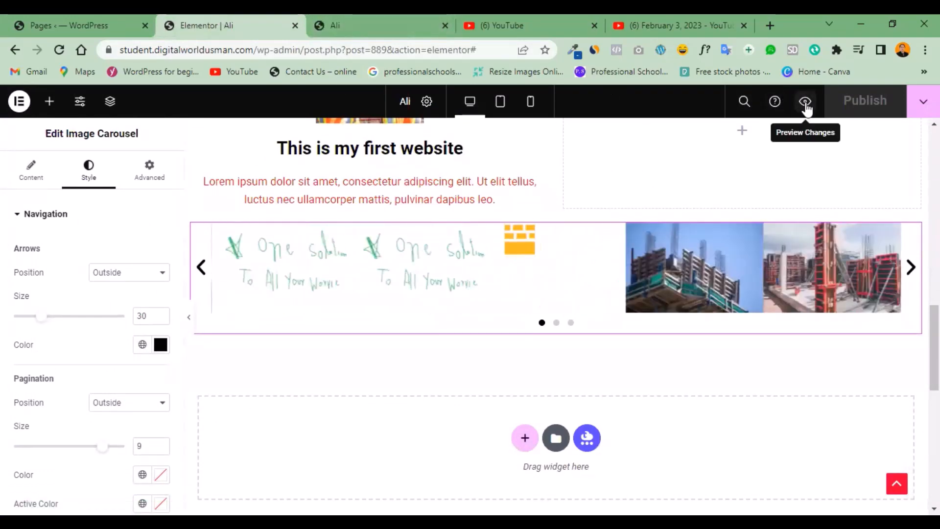
click(803, 103)
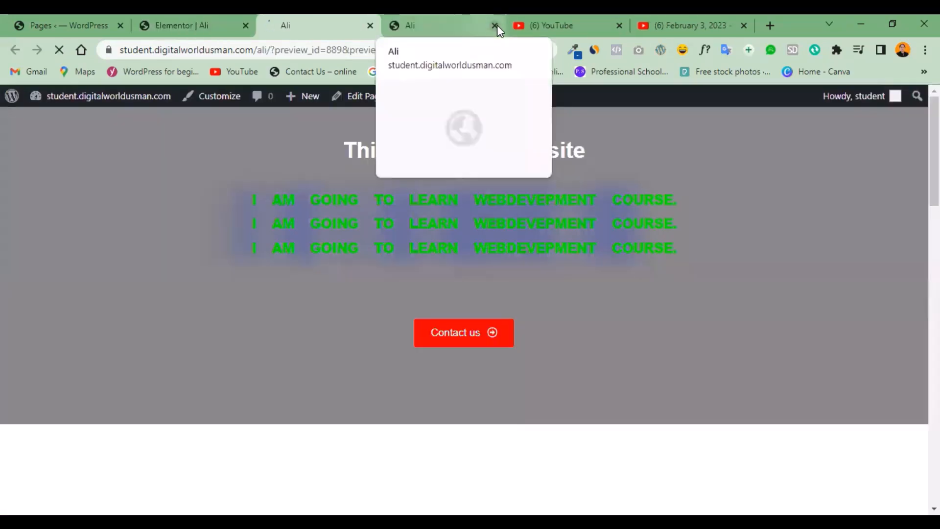
click(496, 25)
scroll(470, 294, down, 15)
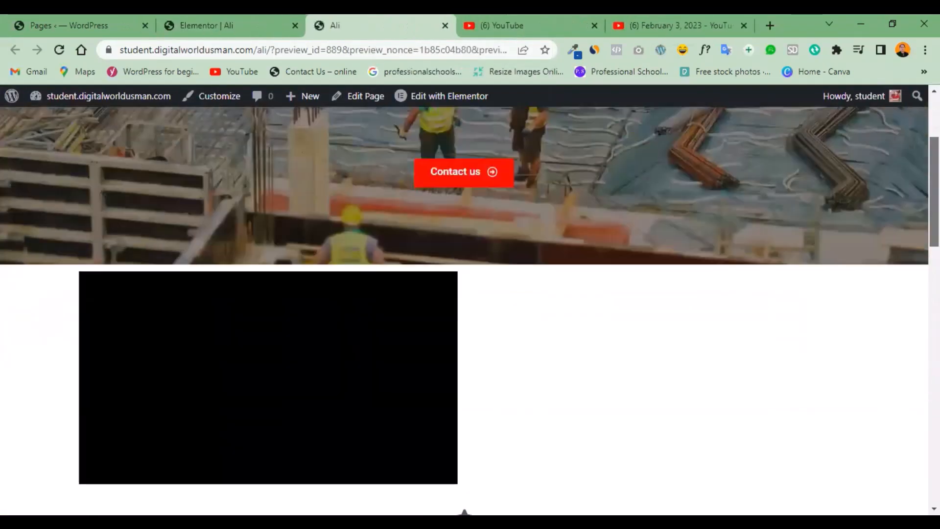
scroll(625, 335, down, 2)
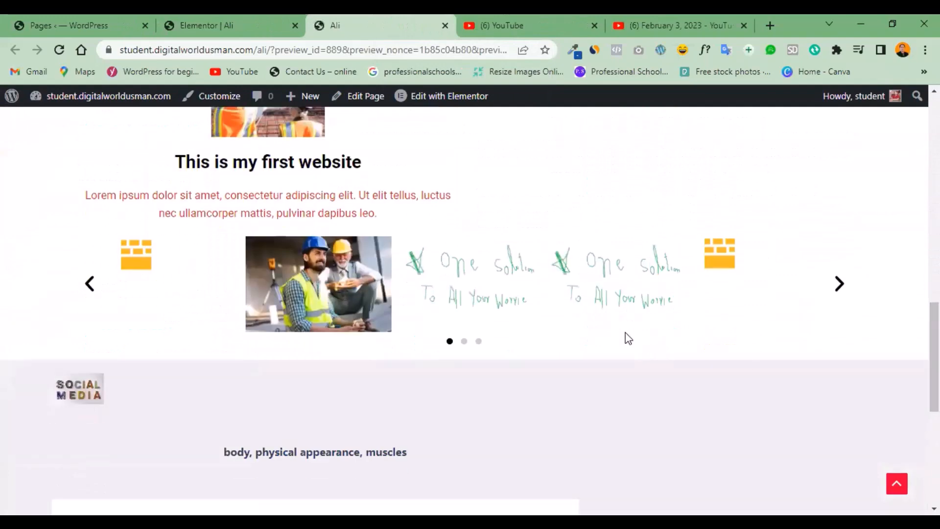
Page through the carousel in the preview using its next arrow and pagination dots.
click(840, 290)
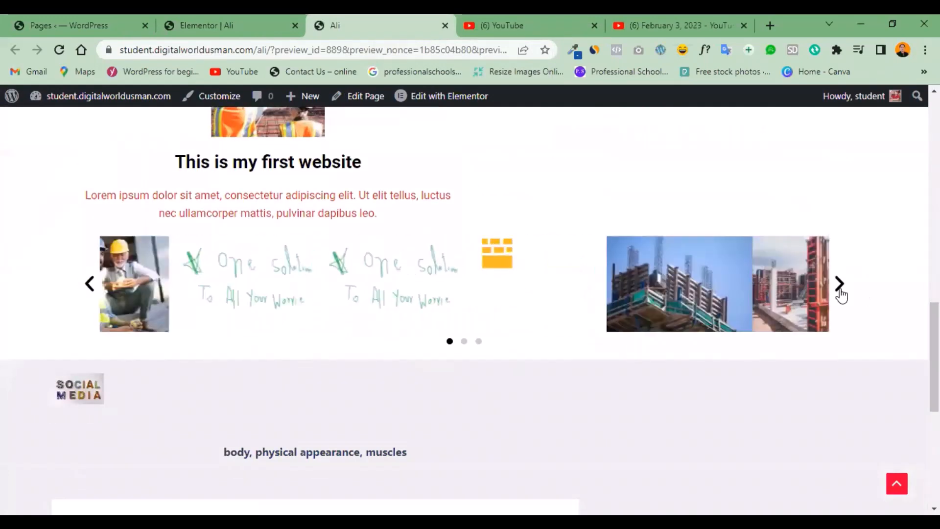
click(839, 284)
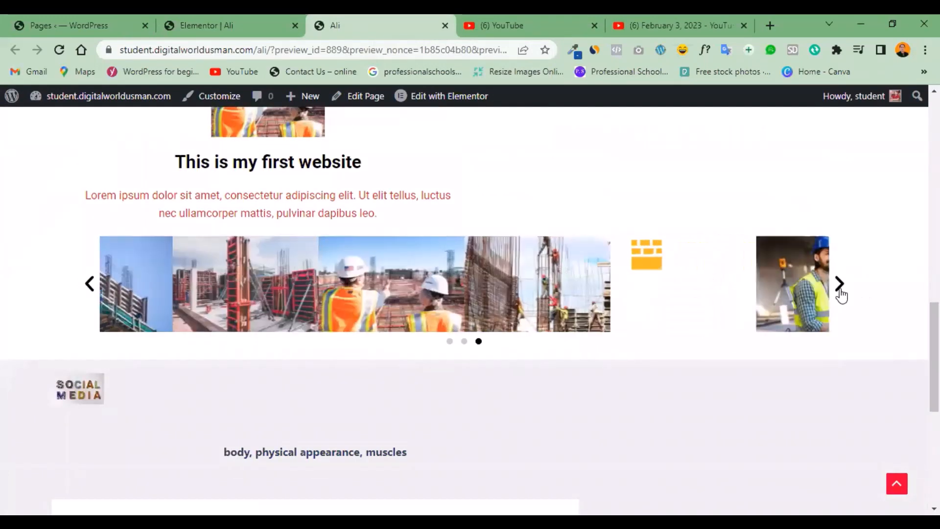
click(450, 342)
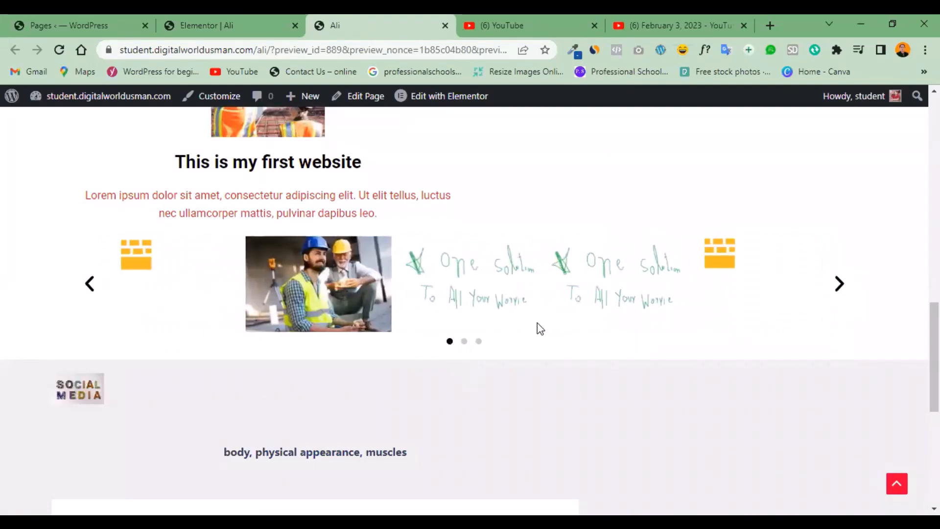
click(839, 287)
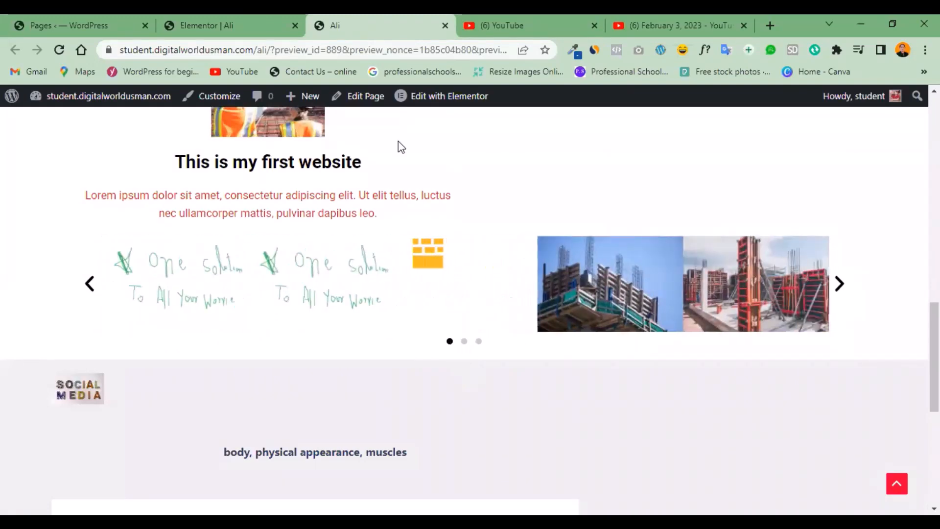
Return to the editor, set Infinite Loop to Yes in the carousel's additional options and check the preview.
click(213, 25)
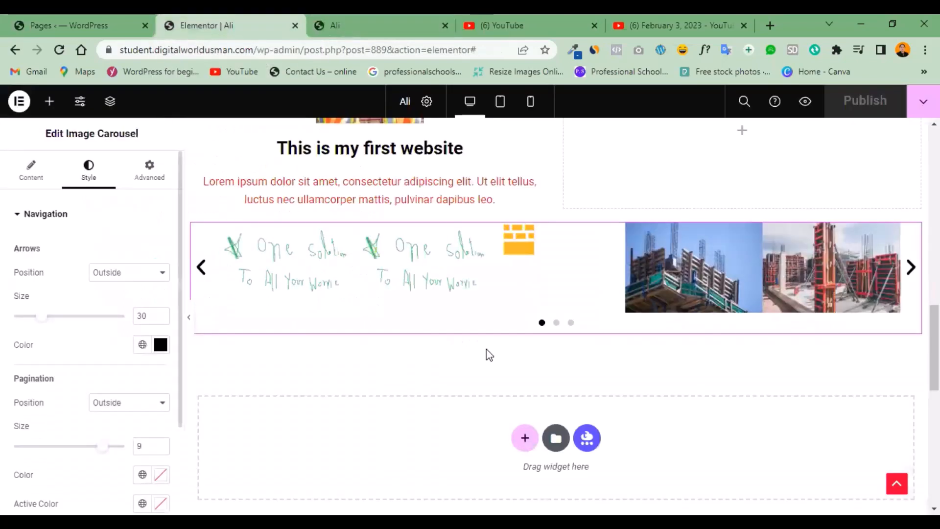
click(23, 180)
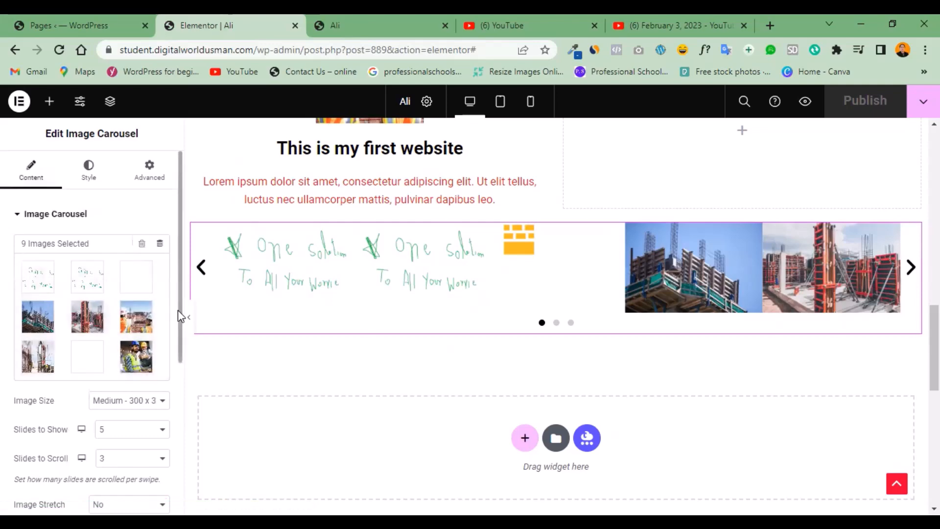
drag(183, 317, 174, 474)
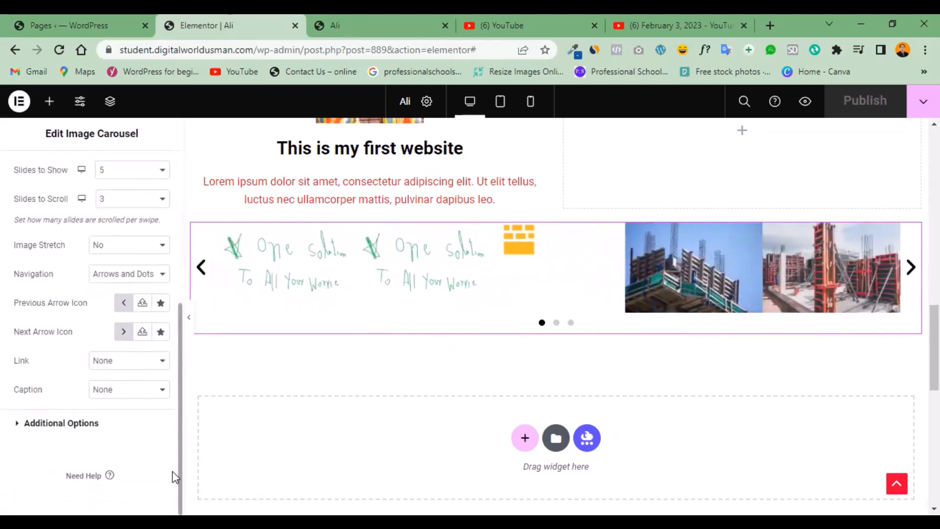
click(11, 422)
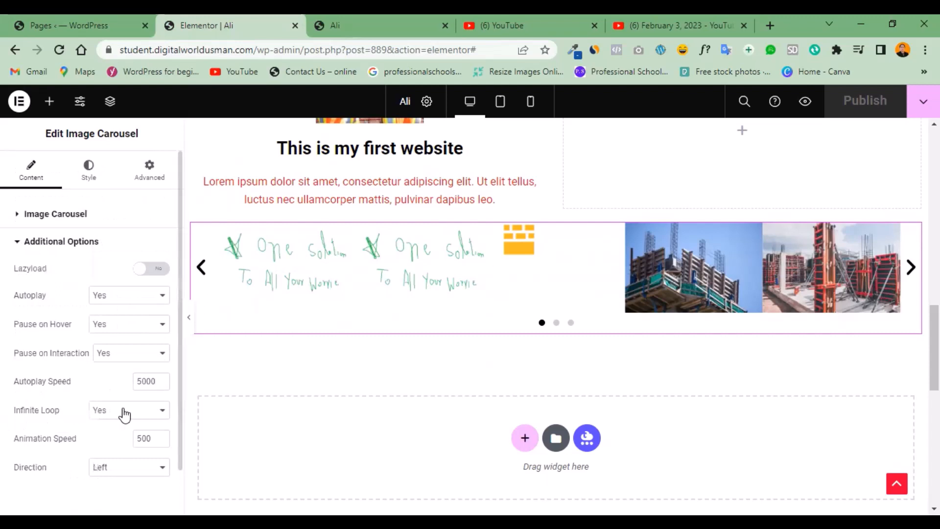
click(166, 415)
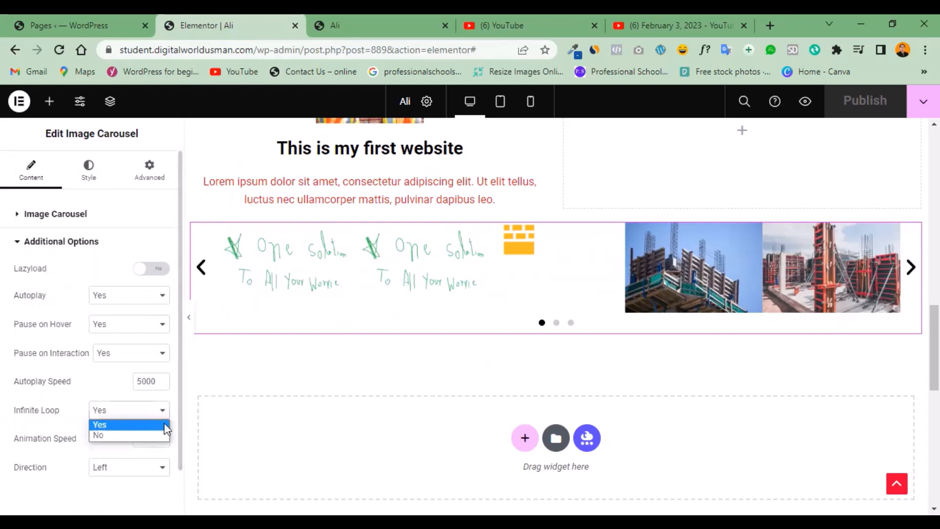
click(165, 425)
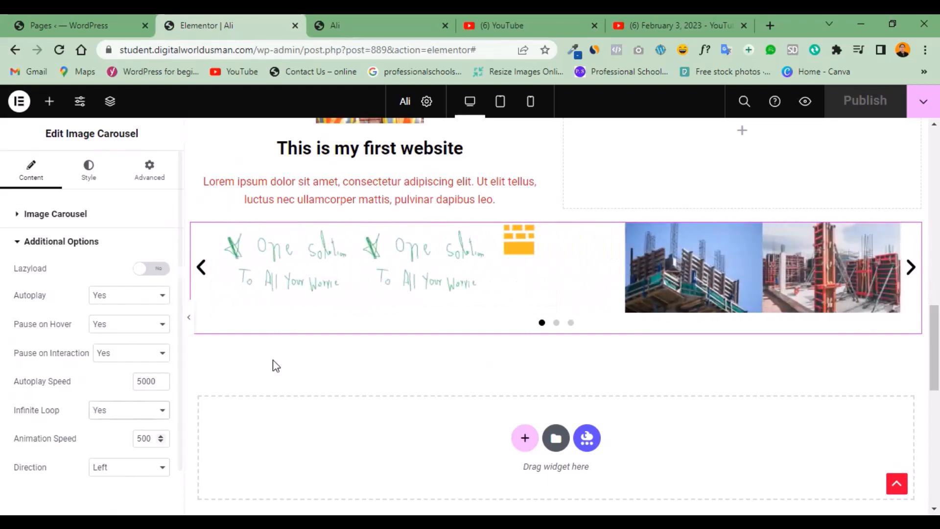
click(386, 25)
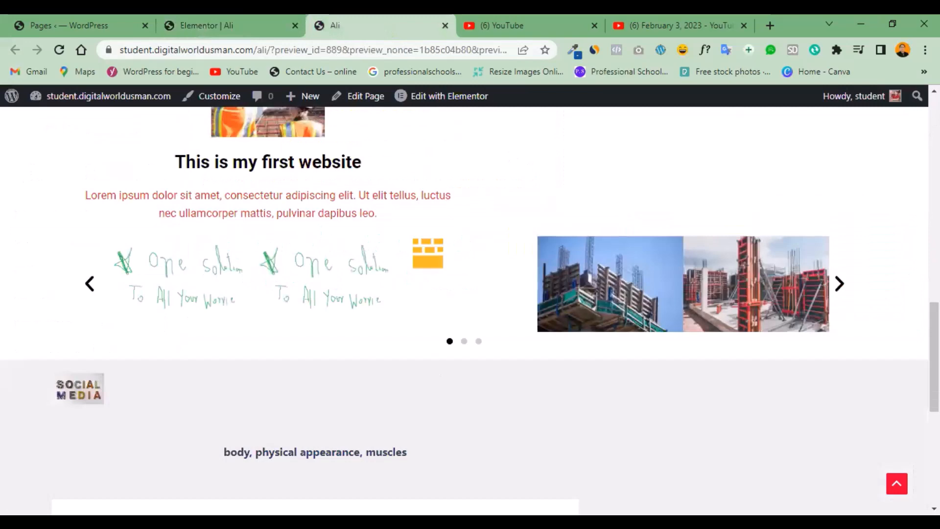
click(191, 23)
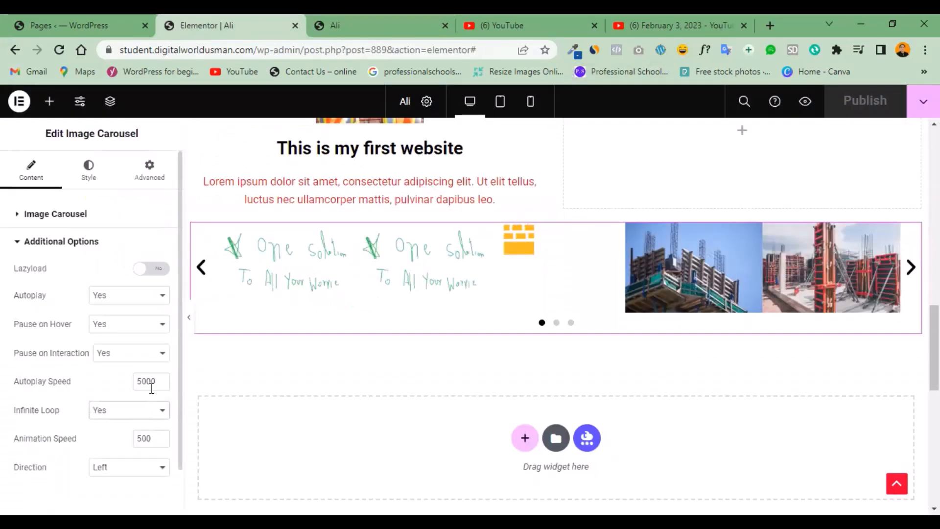
Publish the page with the carousel's Autoplay Speed at 5000 and check the carousel in the preview.
key(BackSpace)
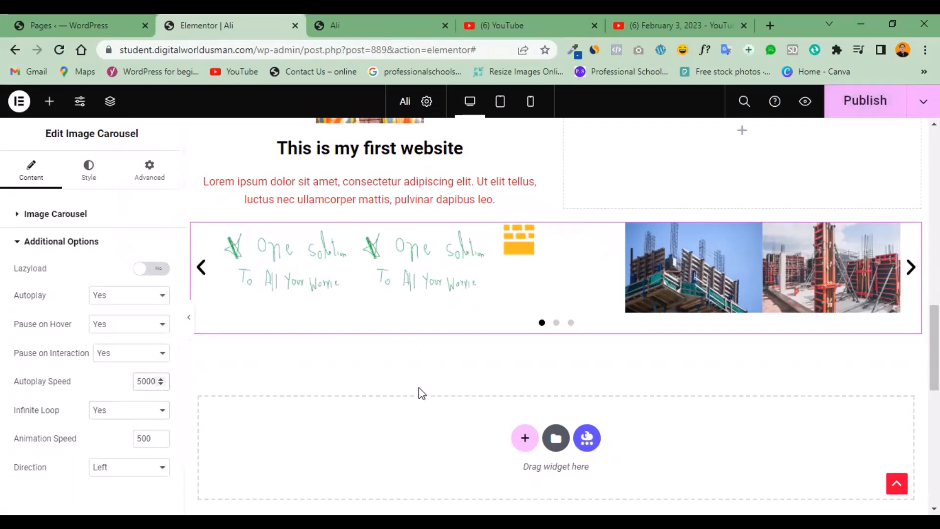
click(865, 104)
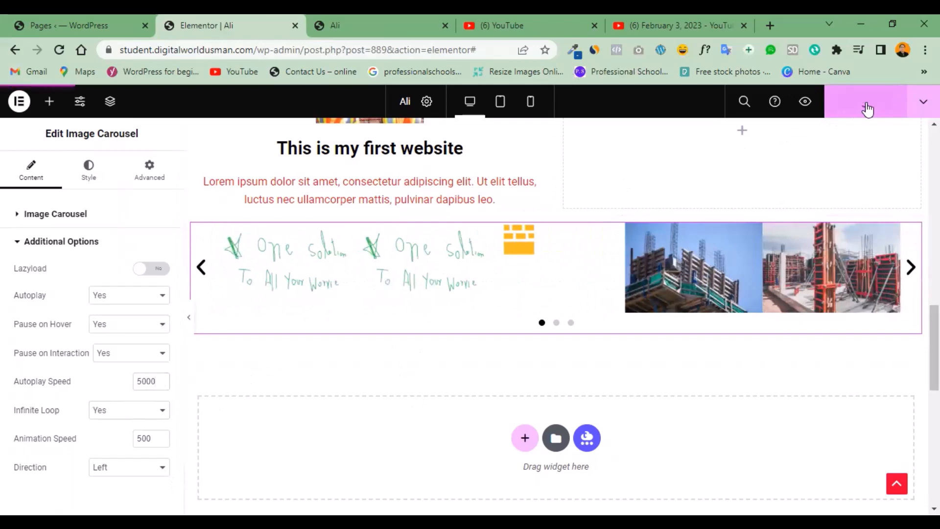
click(372, 22)
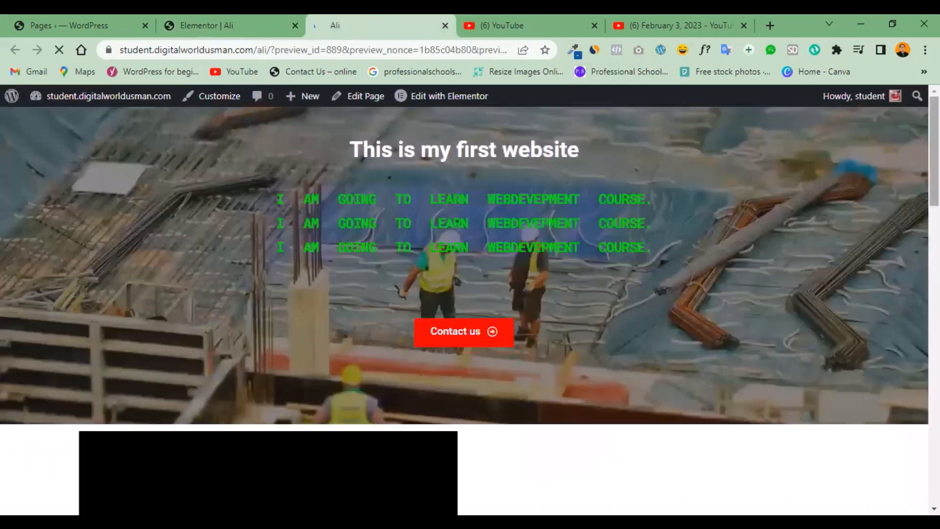
scroll(453, 308, down, 8)
scroll(868, 373, down, 7)
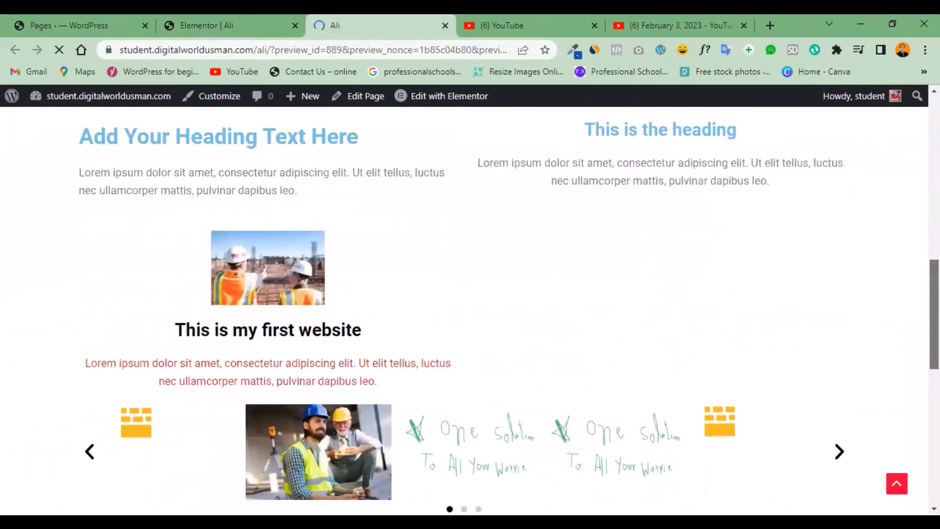
click(839, 311)
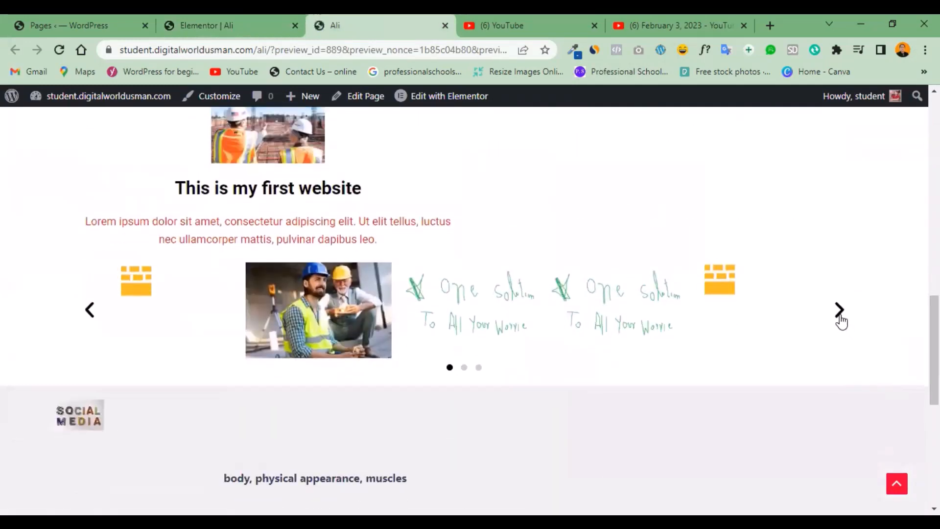
Turn on Lazyload for the carousel in the editor and compare with the page preview.
click(227, 22)
click(153, 269)
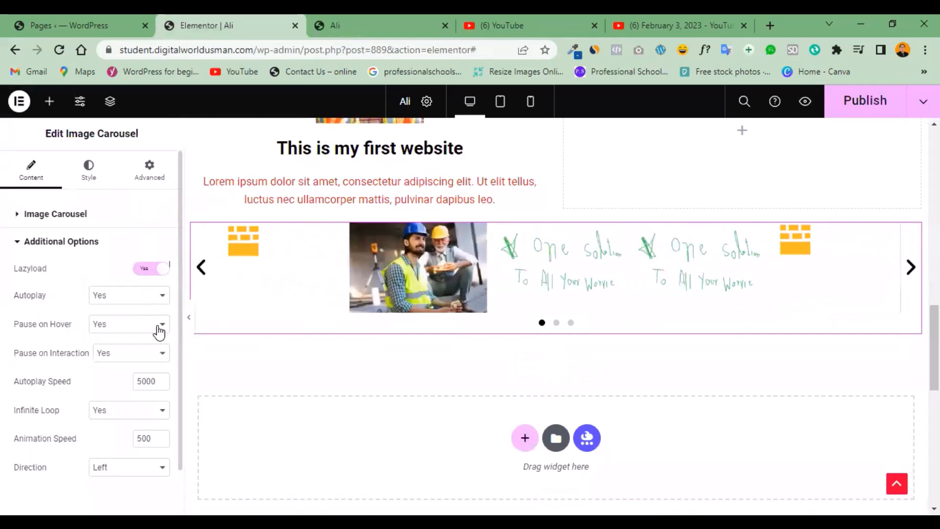
click(348, 21)
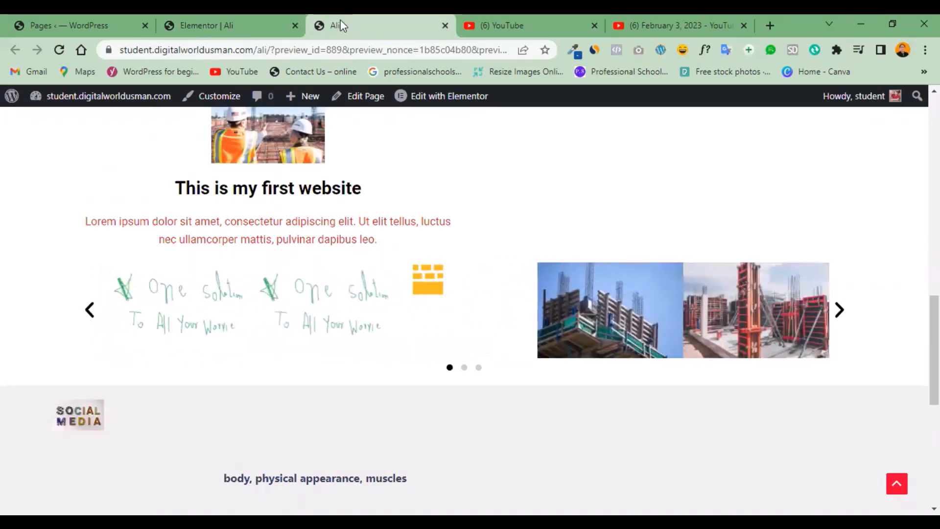
click(197, 18)
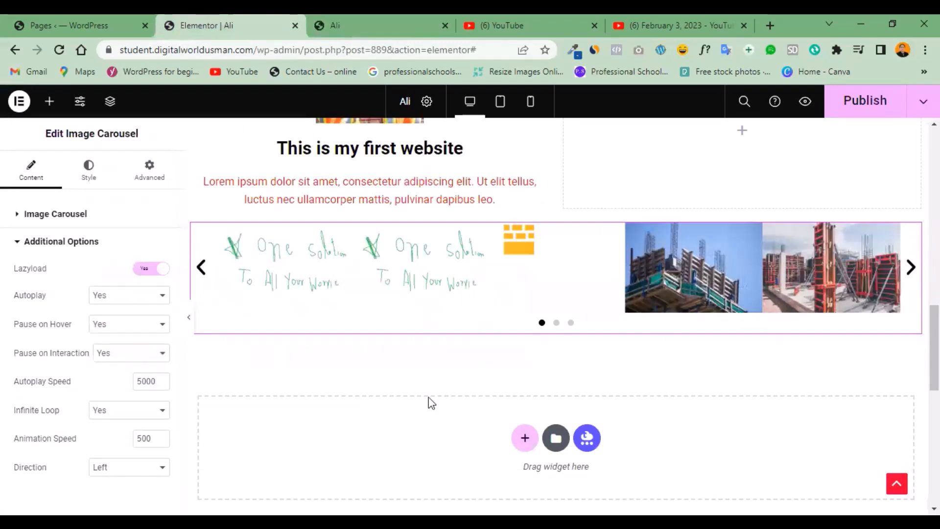
Add a single-column section below the image carousel and bring up the list of available widgets.
click(49, 101)
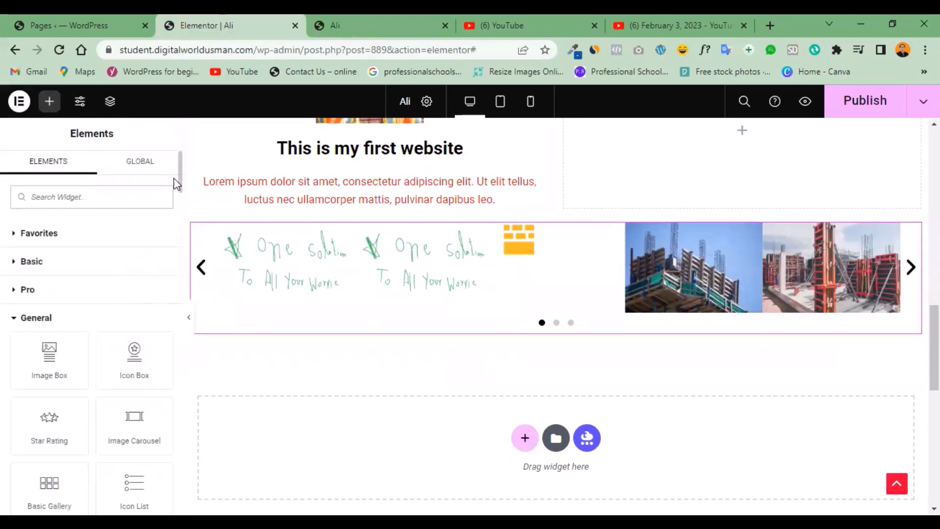
drag(174, 179, 174, 201)
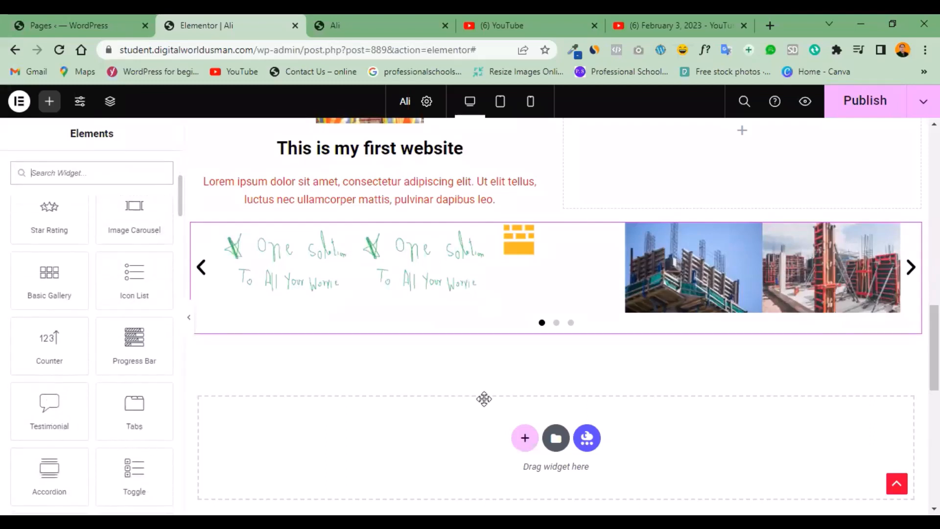
click(525, 438)
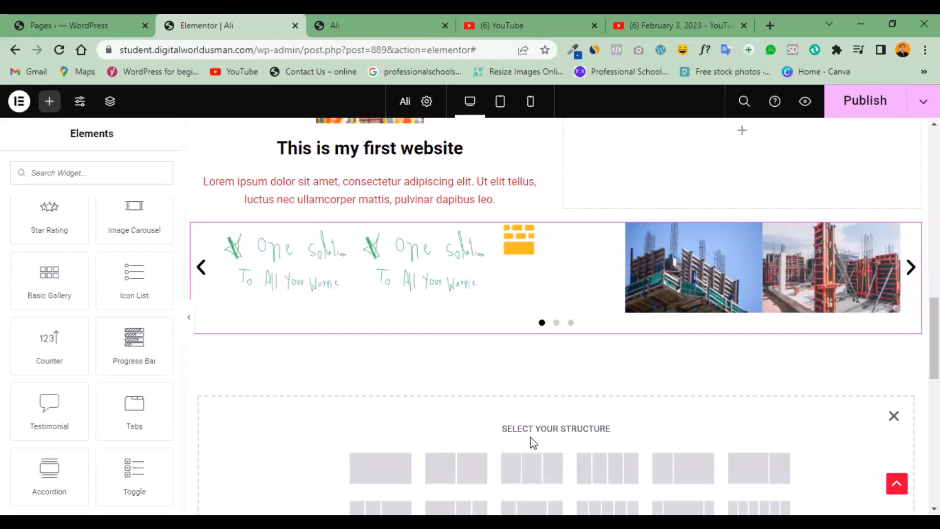
click(399, 473)
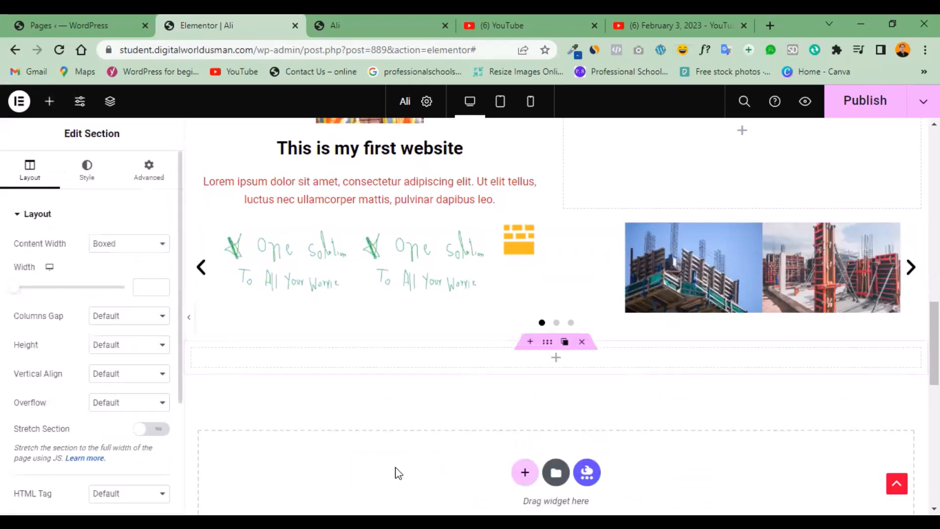
click(49, 101)
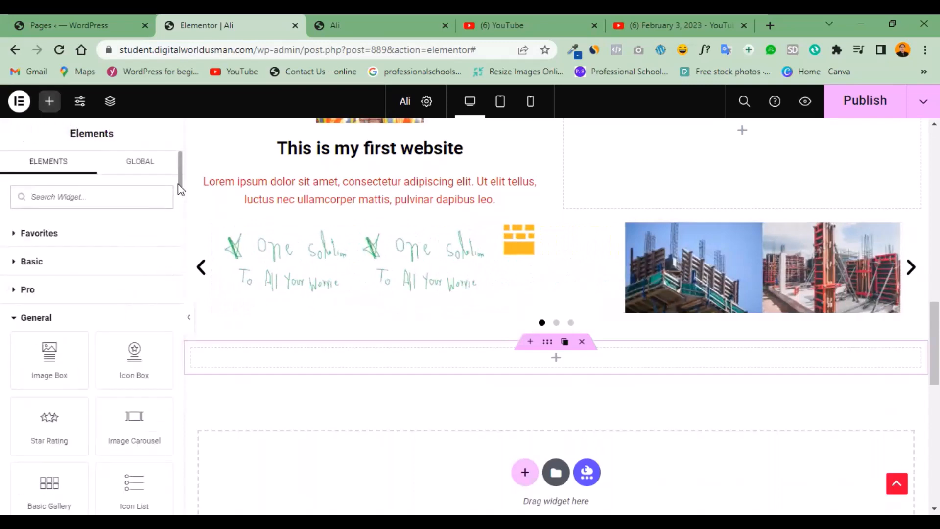
Add an Icon List widget to the empty single-column section below the image carousel.
scroll(177, 200, down, 6)
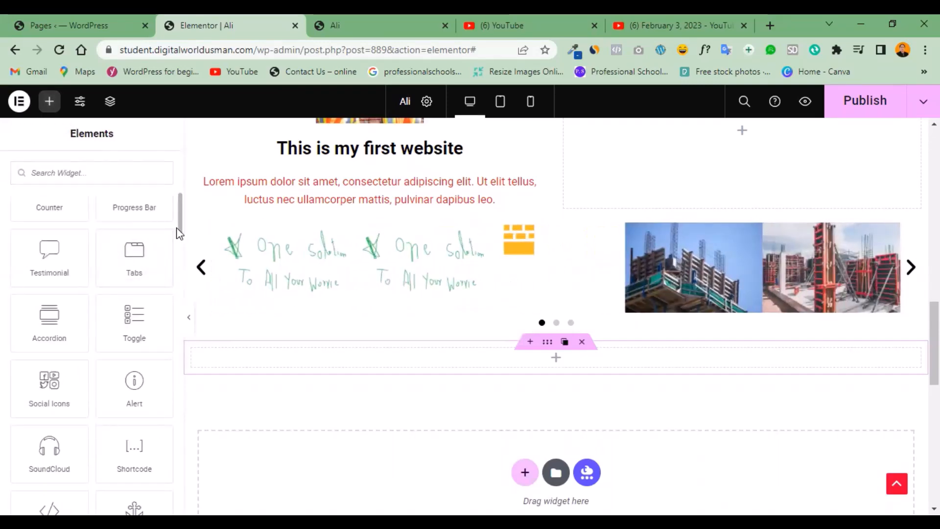
scroll(179, 227, up, 1)
scroll(180, 221, up, 3)
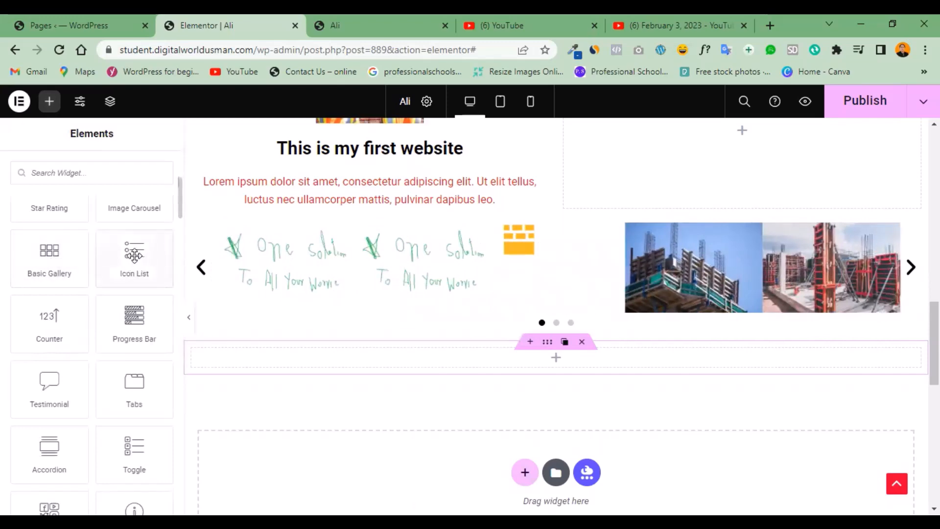
drag(134, 254, 337, 365)
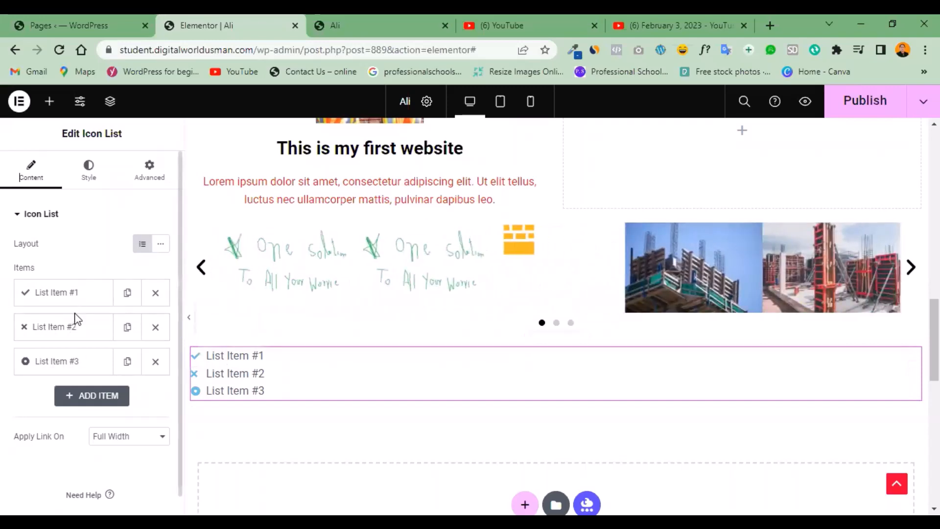
Review the first list item's text, icon and link settings, and delete the second and third items.
click(76, 296)
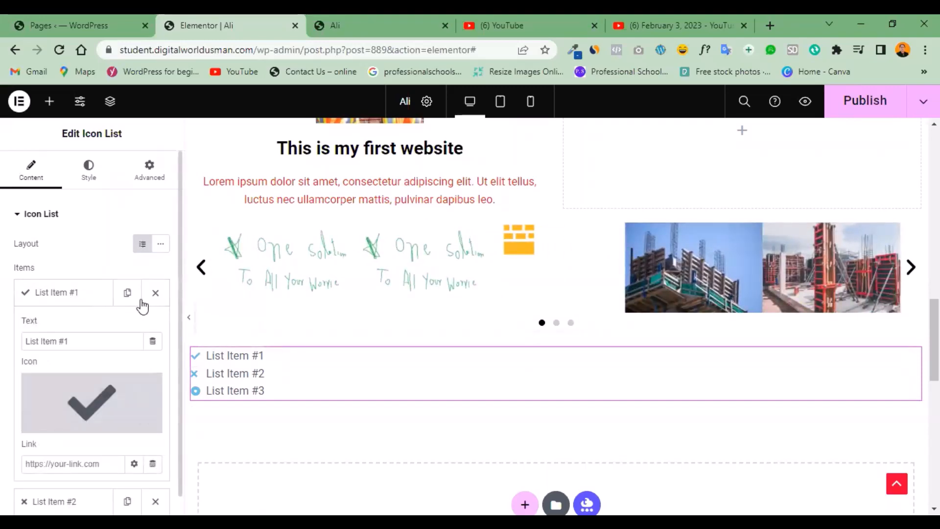
mouse_move(137, 380)
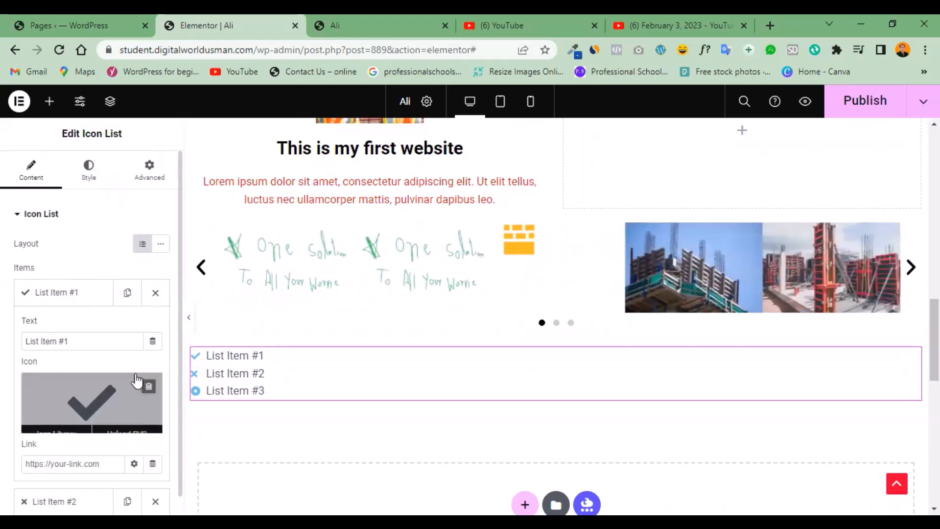
click(85, 293)
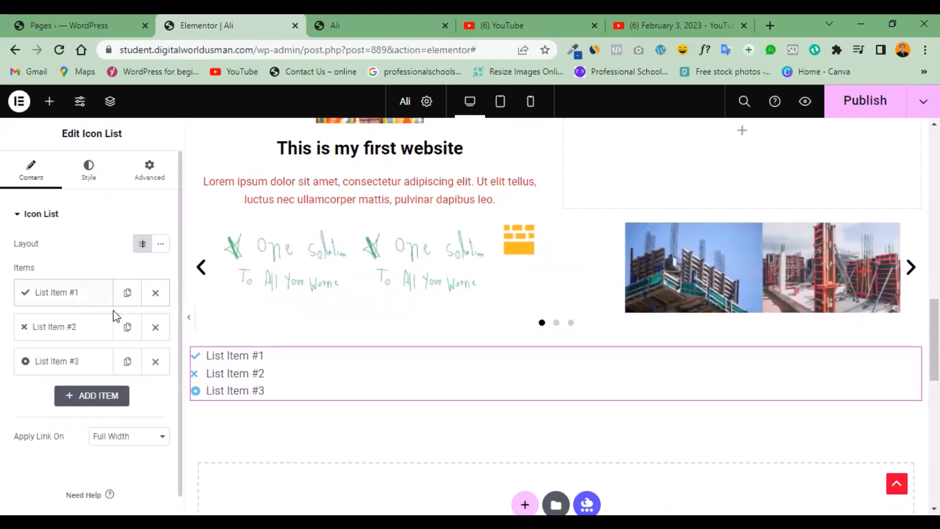
click(156, 329)
click(156, 329)
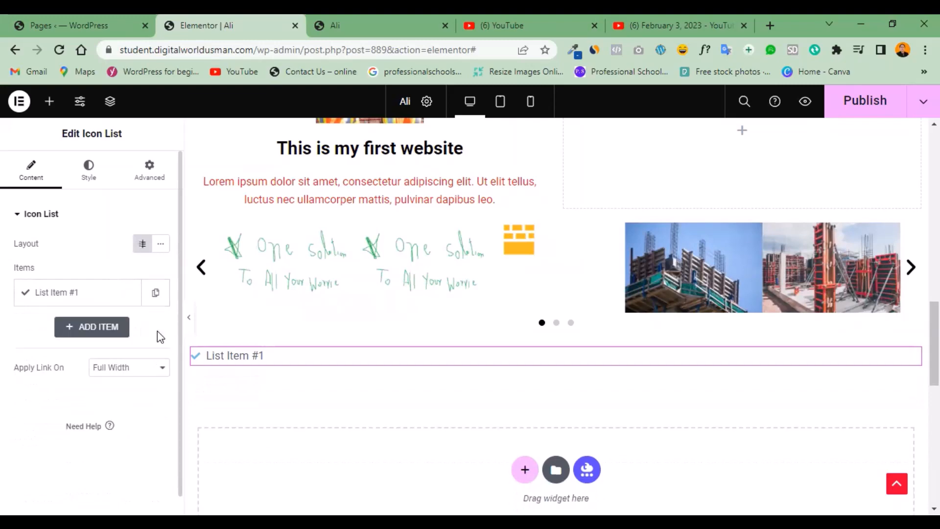
Duplicate the remaining item of the icon list three times.
click(157, 295)
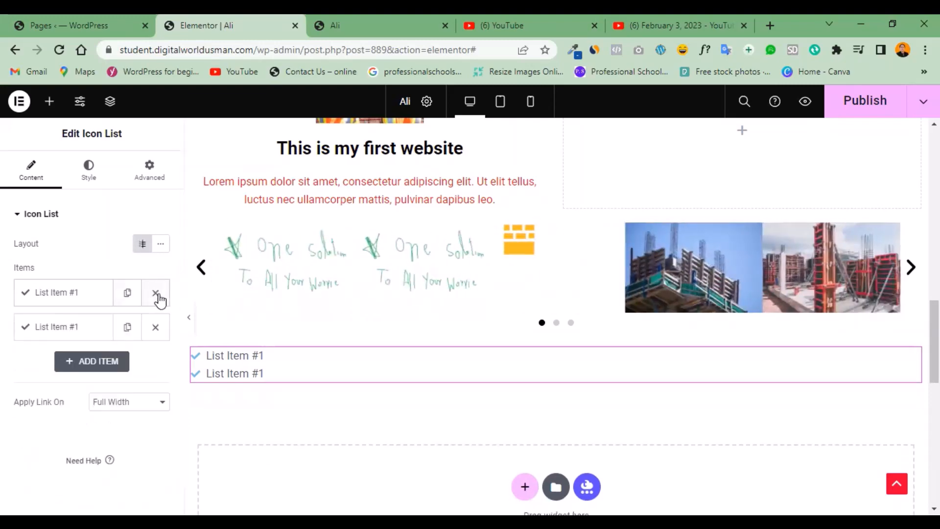
click(128, 295)
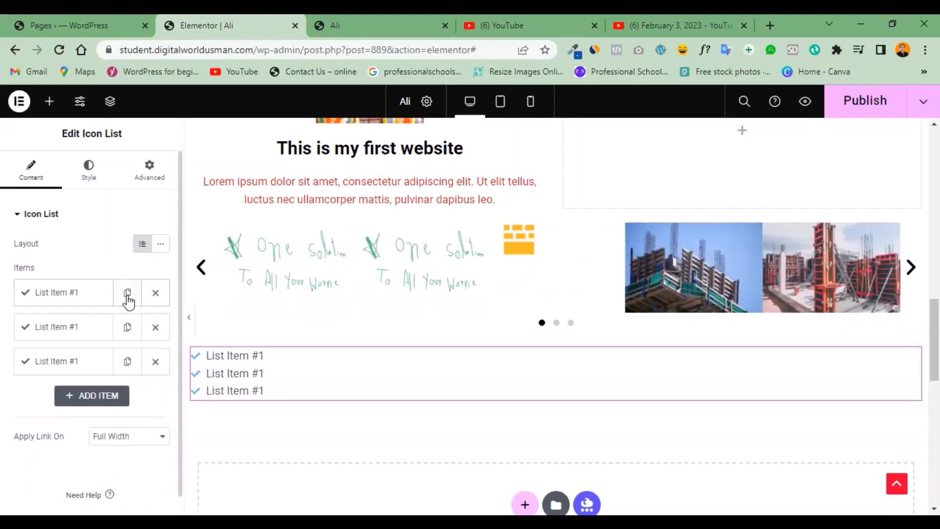
click(128, 295)
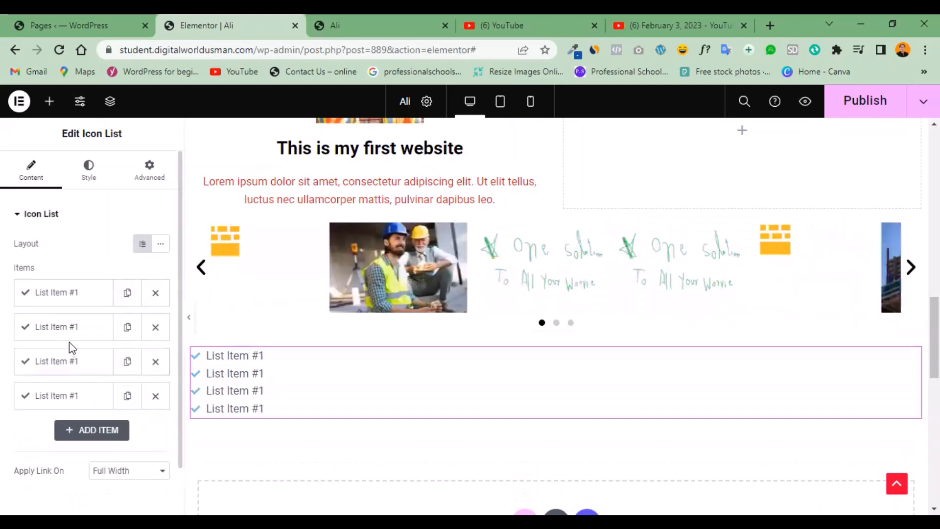
Change the text of the icon list's second item to "List 2".
click(64, 328)
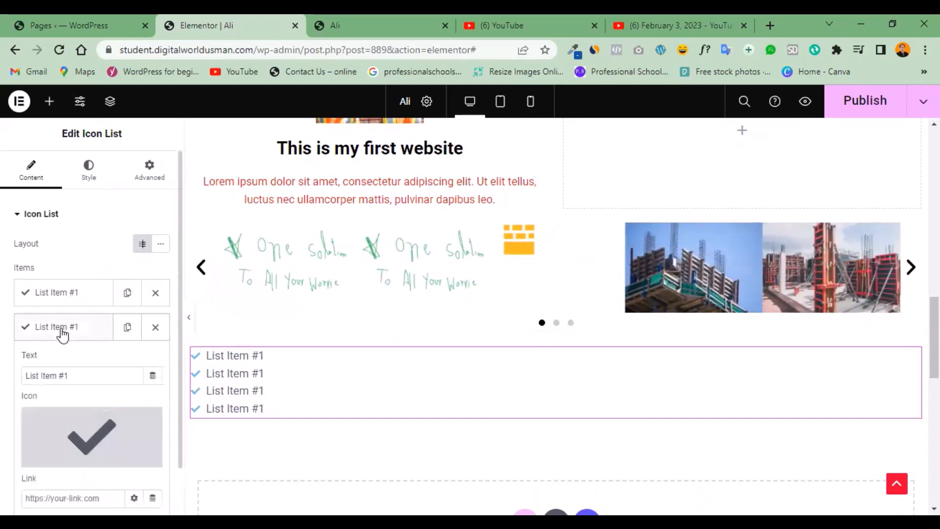
click(87, 376)
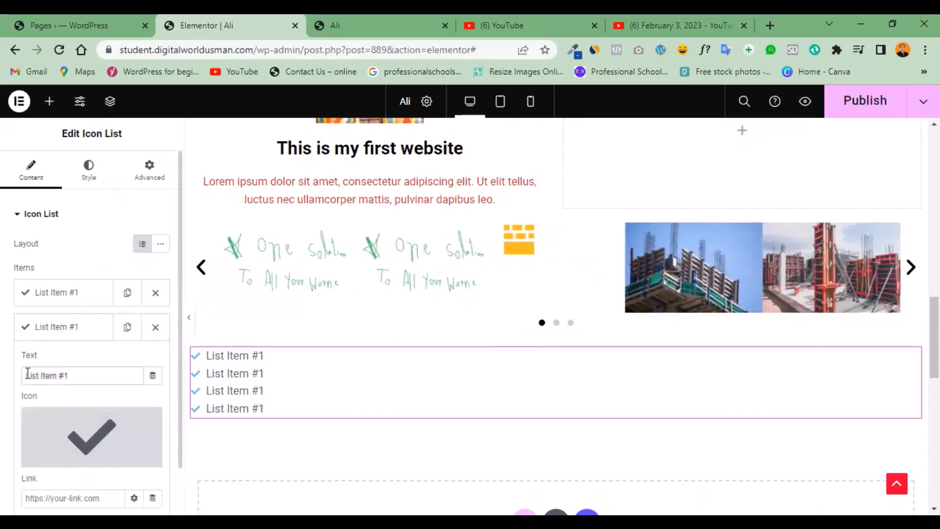
key(ctrl+a)
text(List )
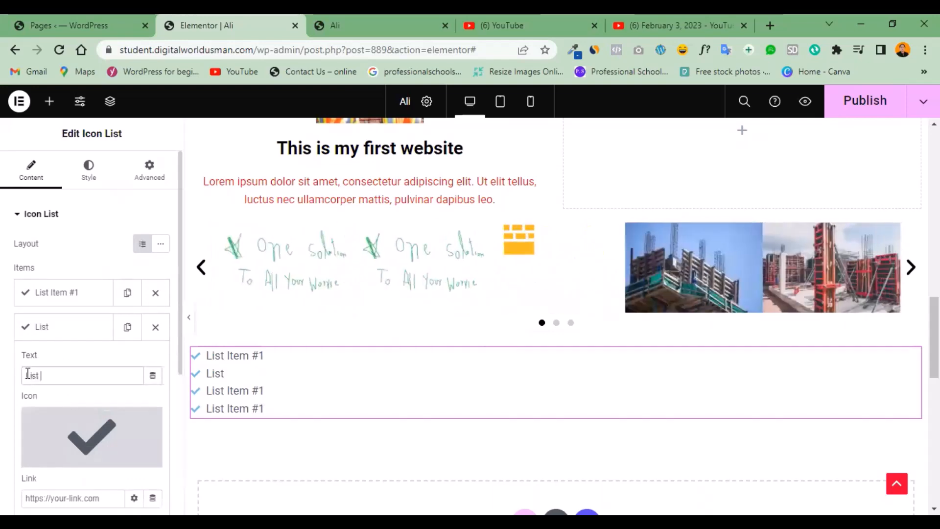
text(2)
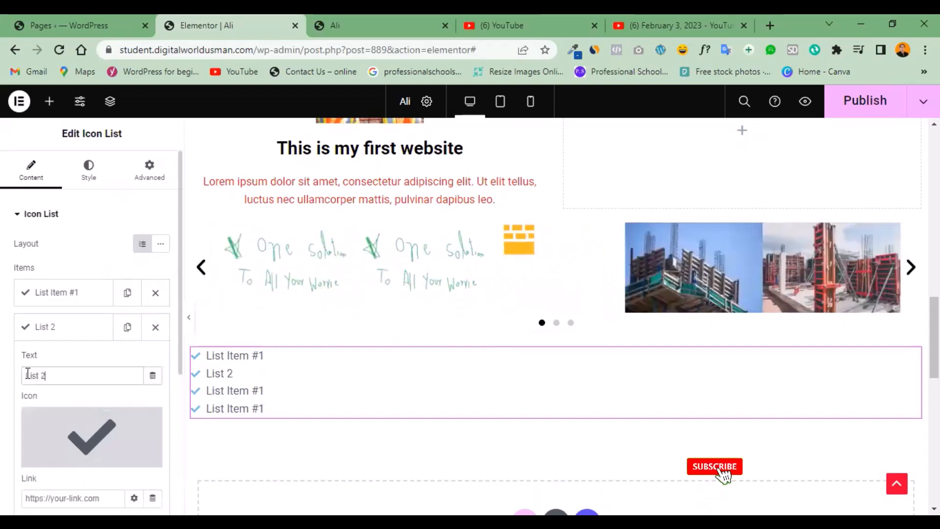
click(80, 336)
Change the text of the icon list's third item to "list 3".
click(75, 362)
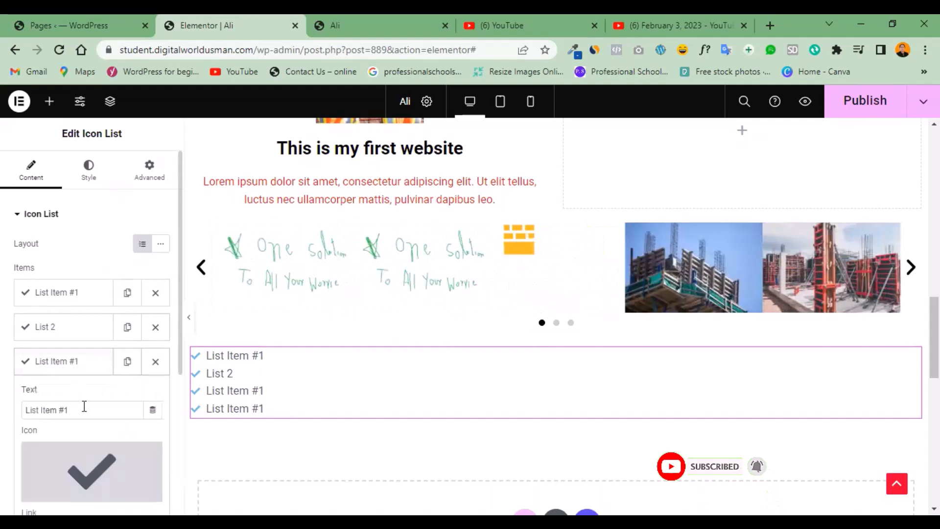
click(82, 404)
key(ctrl+a)
text(lis)
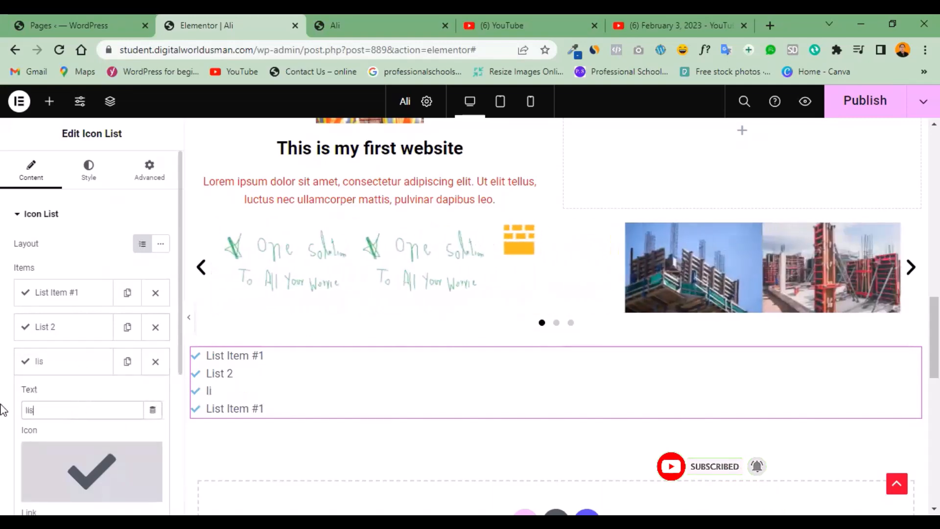
text(t 3)
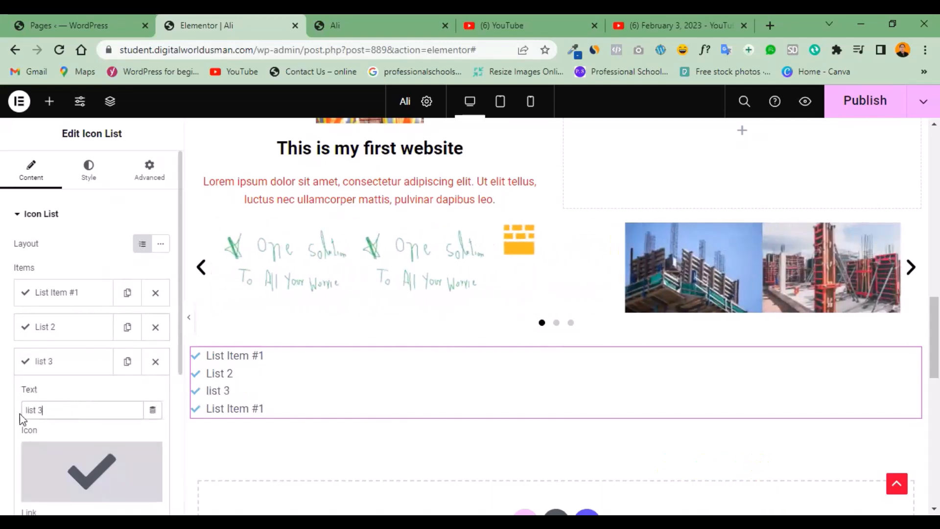
click(79, 361)
Change the text of the icon list's fourth item to "list 4".
click(72, 396)
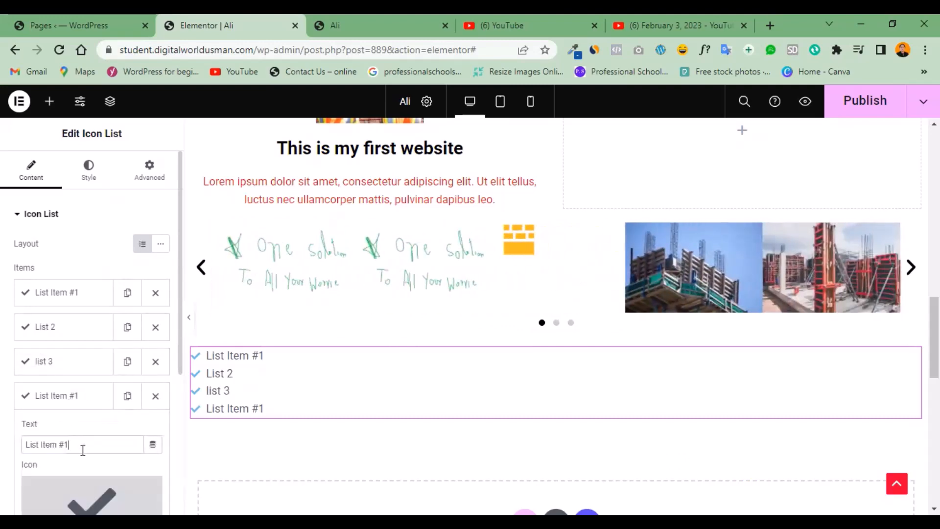
key(BackSpace)
key(BackSpace)
key(BackSpace)
key(BackSpace)
key(BackSpace)
key(BackSpace)
key(BackSpace)
key(BackSpace)
key(BackSpace)
key(BackSpace)
key(BackSpace)
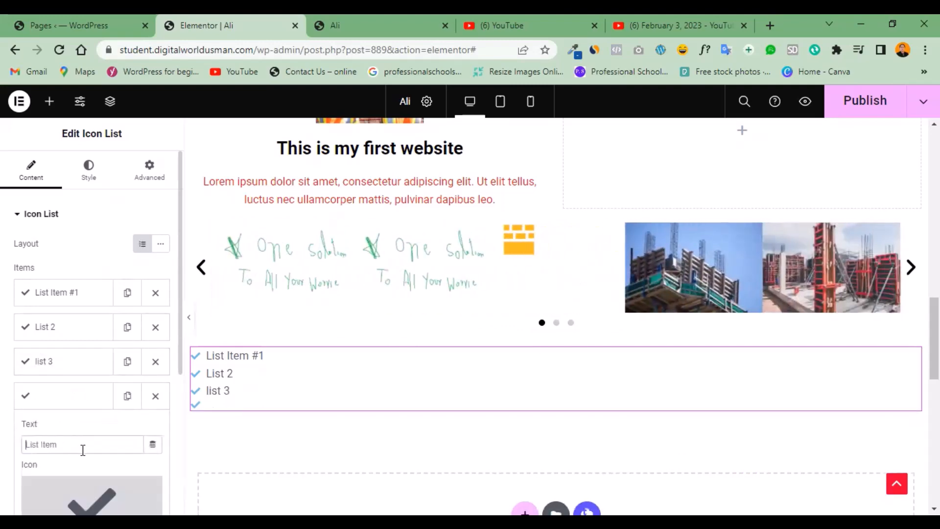
text(list 4)
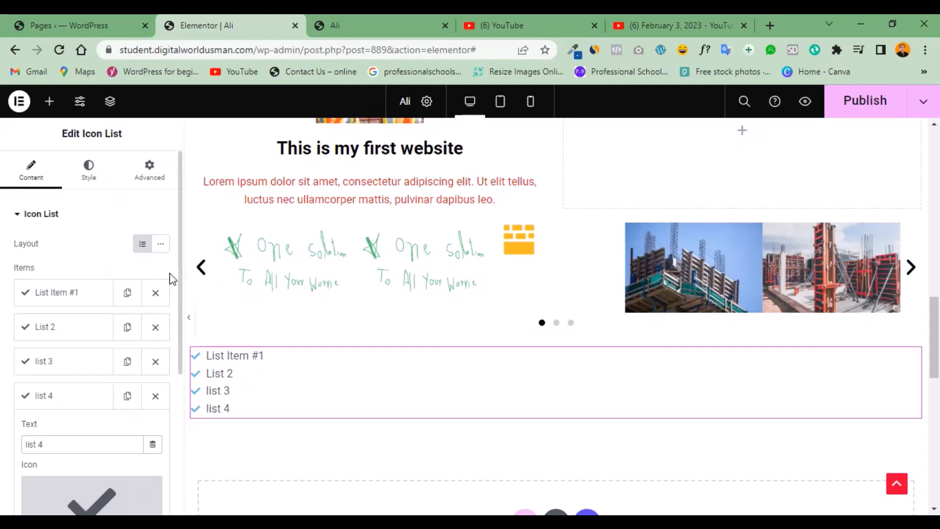
Publish the page with the icon list and close the browser tab holding the page preview.
scroll(178, 290, down, 5)
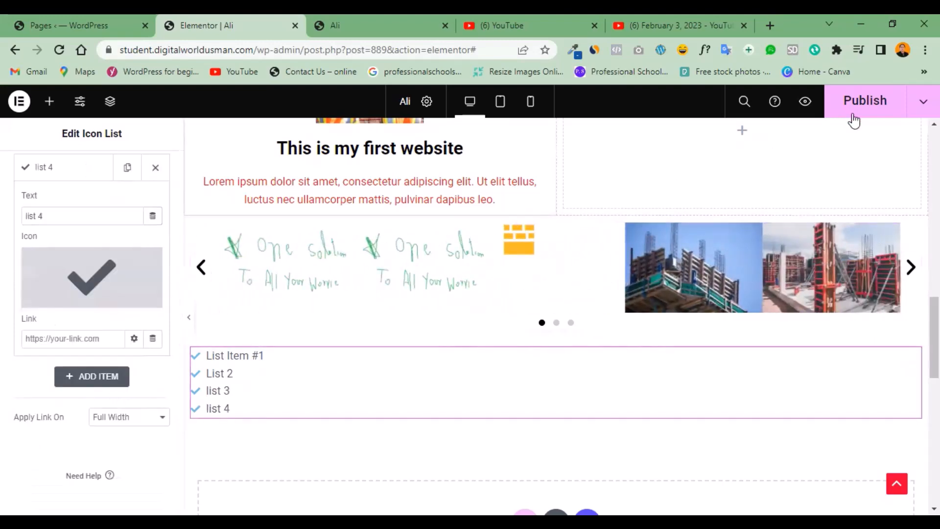
click(854, 109)
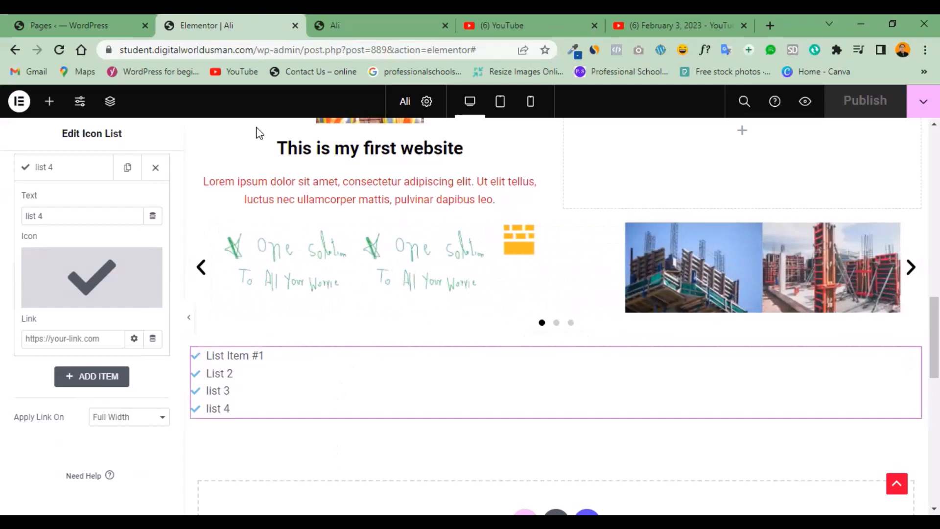
click(444, 25)
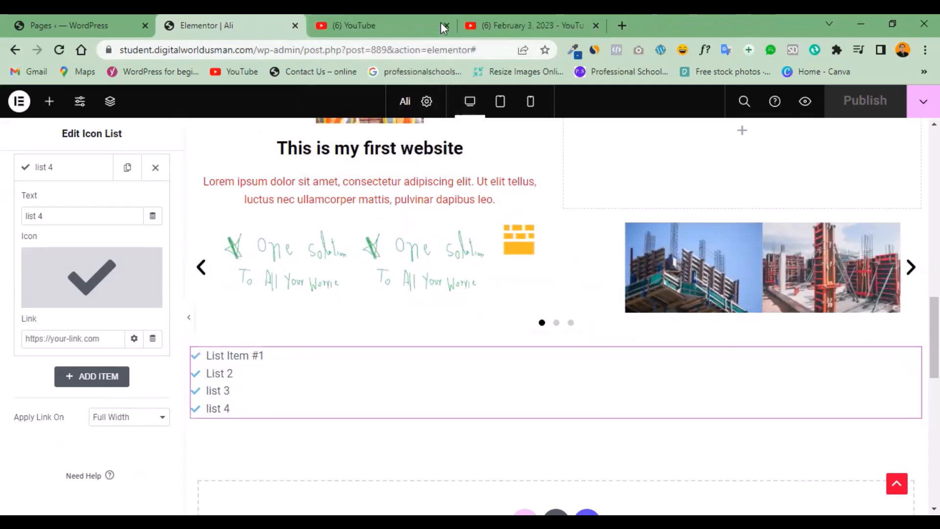
Leave the Elementor editor and load the site's wp-admin dashboard in the same browser tab.
click(32, 26)
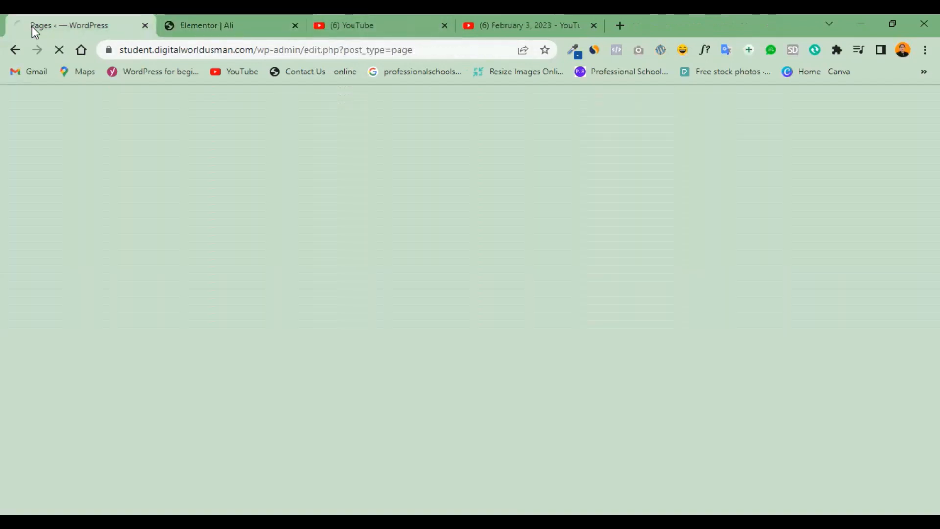
click(228, 27)
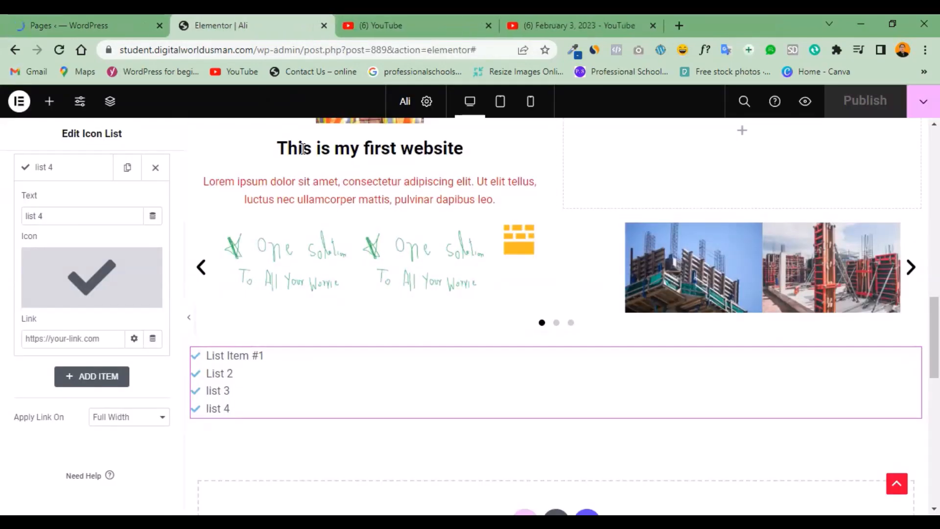
drag(303, 47, 574, 89)
key(BackSpace)
key(Return)
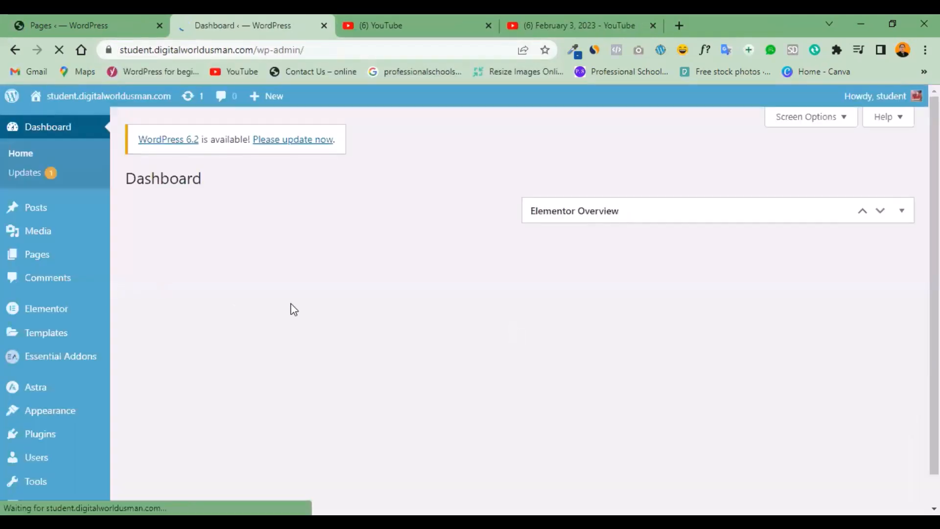
Open digitalworldusman.com in a new browser tab and look through the website examples on its Projects page.
click(572, 23)
click(685, 29)
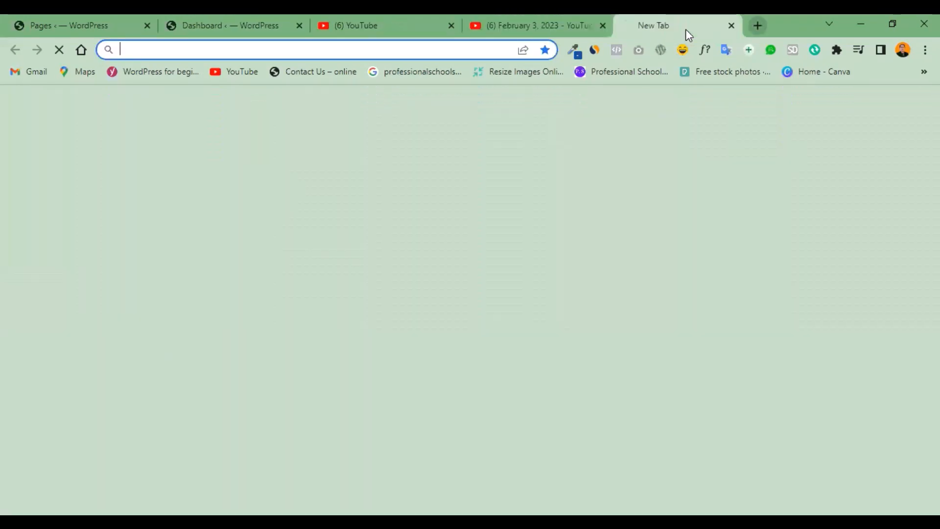
text(c)
key(BackSpace)
text(digitalworldusman.com)
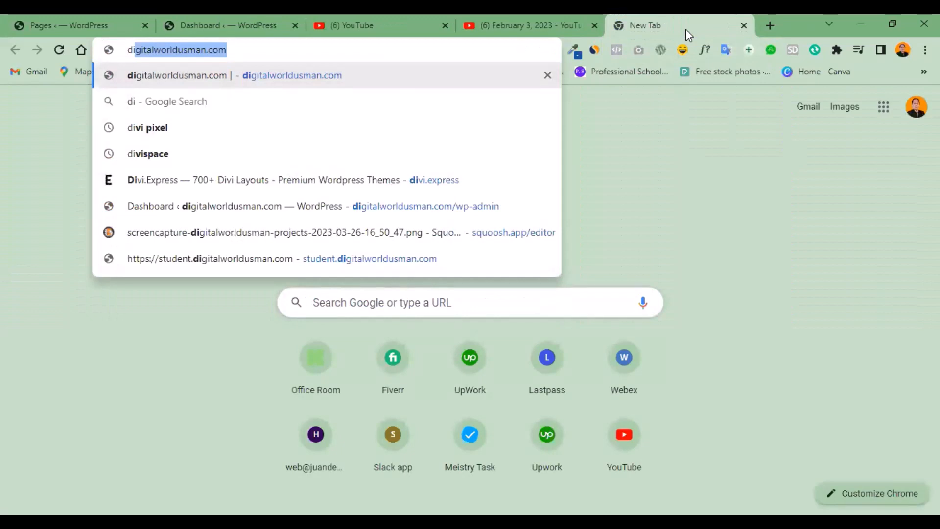
key(Return)
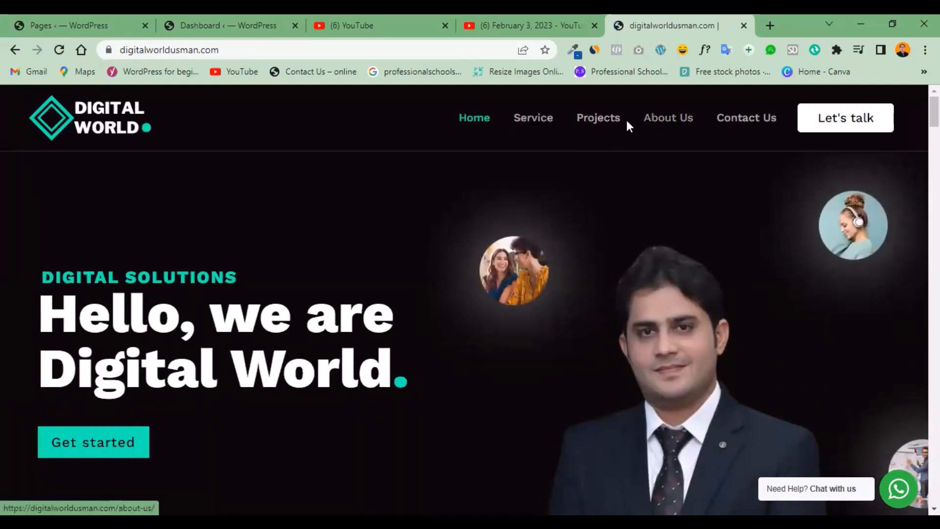
click(613, 125)
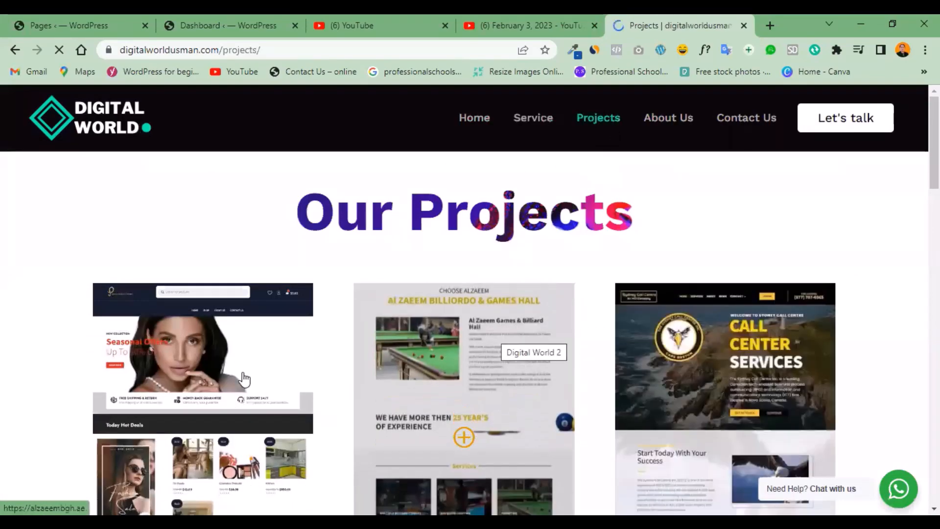
scroll(725, 288, down, 1)
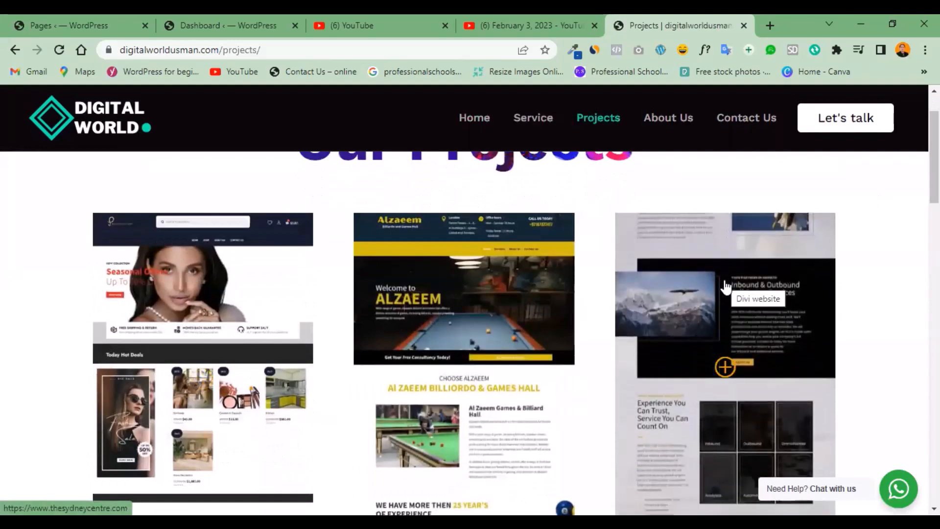
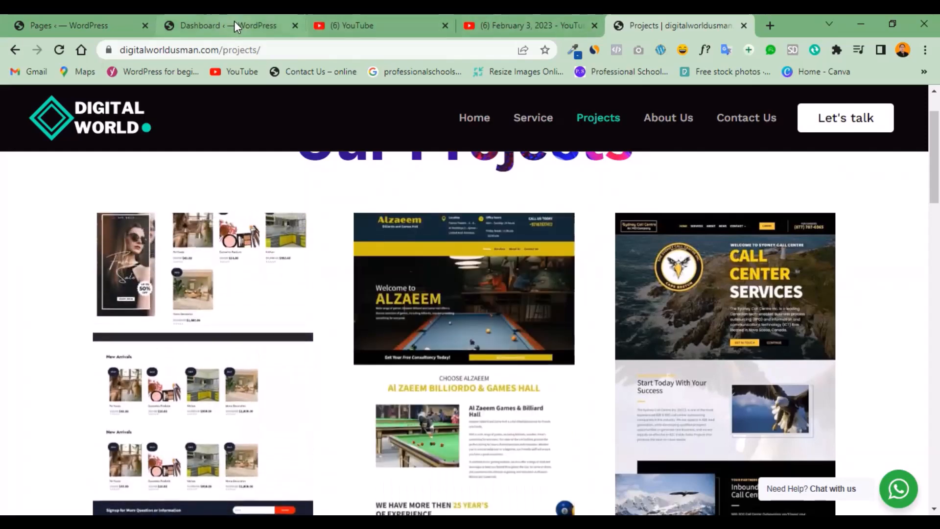
Return to the site's WordPress dashboard from the projects website and open the Menus page of the Appearance settings.
click(235, 26)
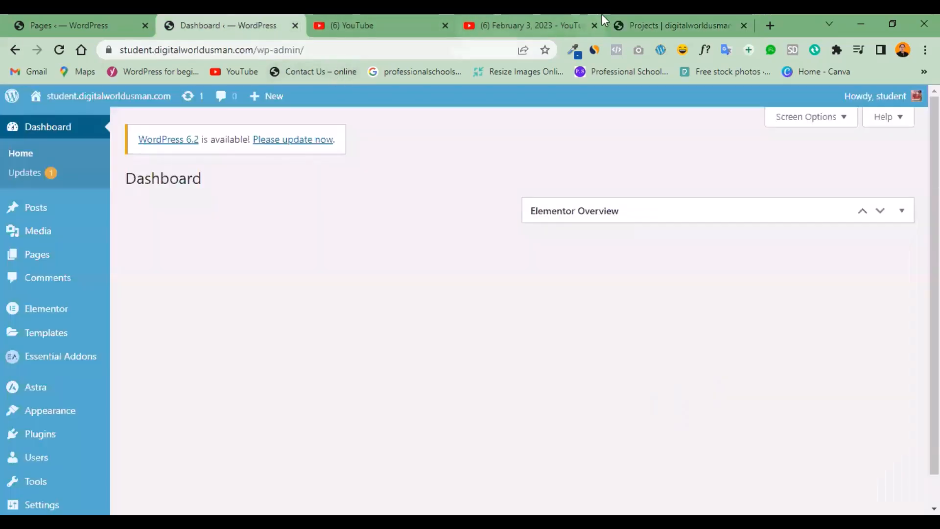
click(677, 20)
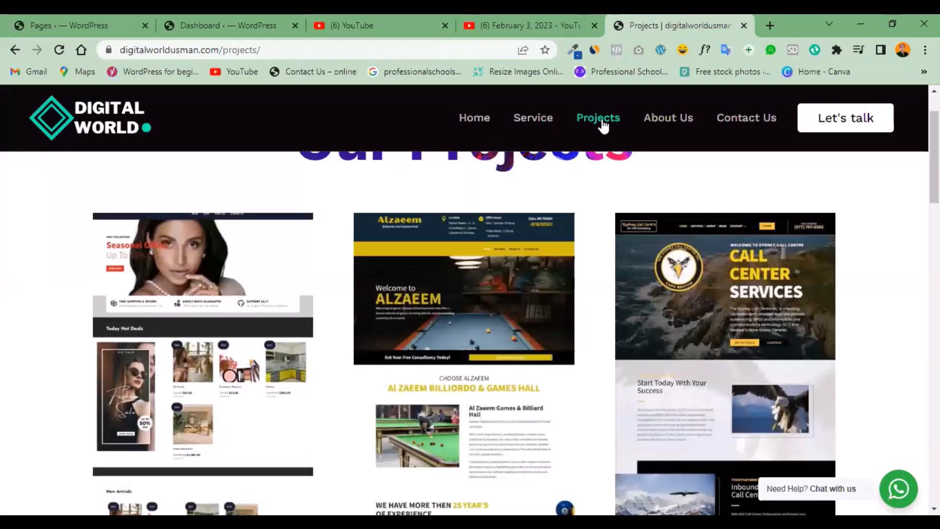
click(214, 27)
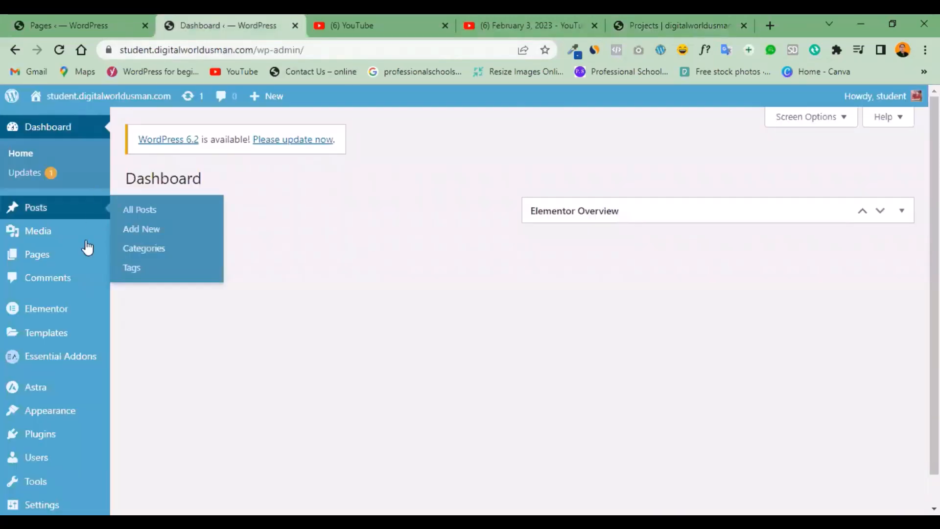
mouse_move(64, 419)
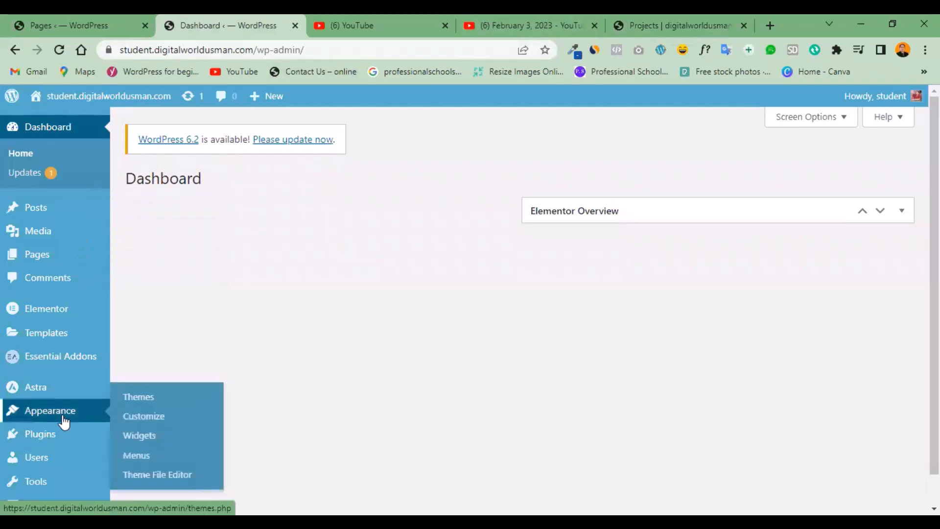
click(135, 457)
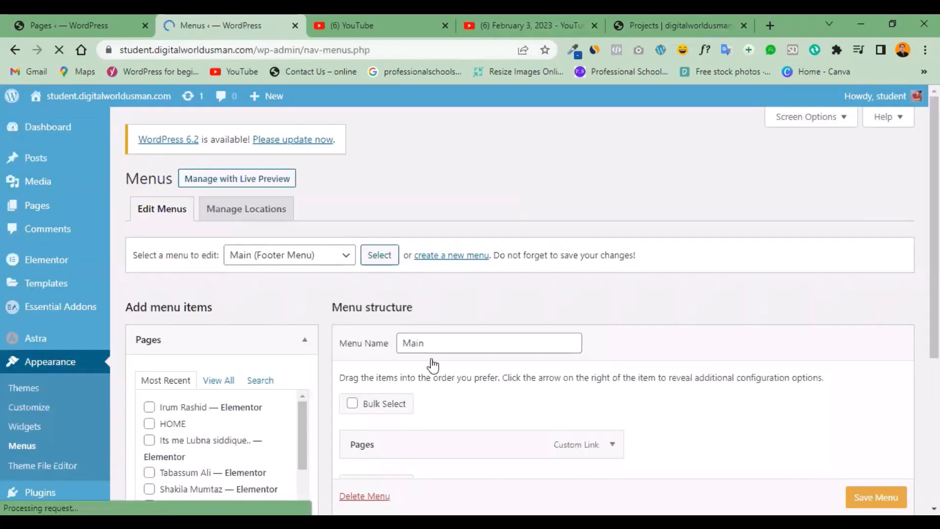
Permanently delete the "Main" menu assigned to the footer and dismiss the resulting notice.
drag(933, 227, 934, 256)
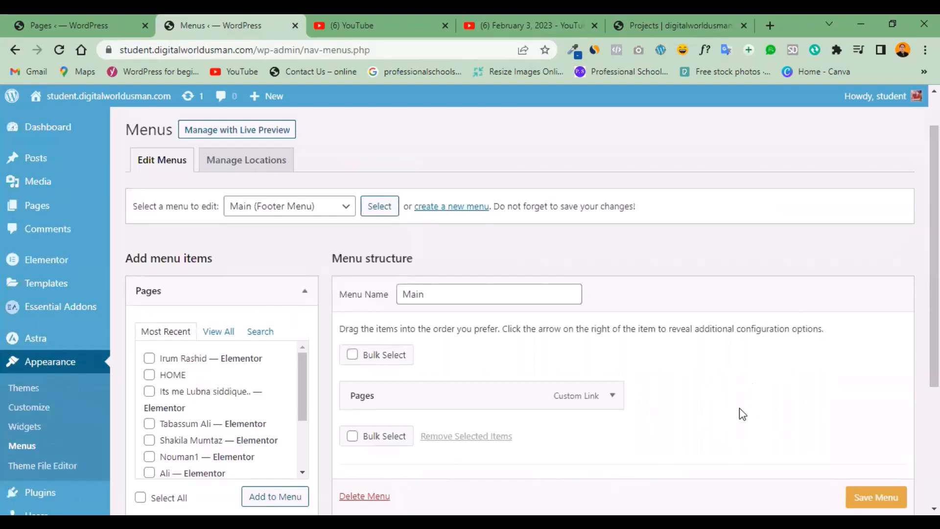
scroll(601, 367, down, 2)
scroll(456, 321, up, 2)
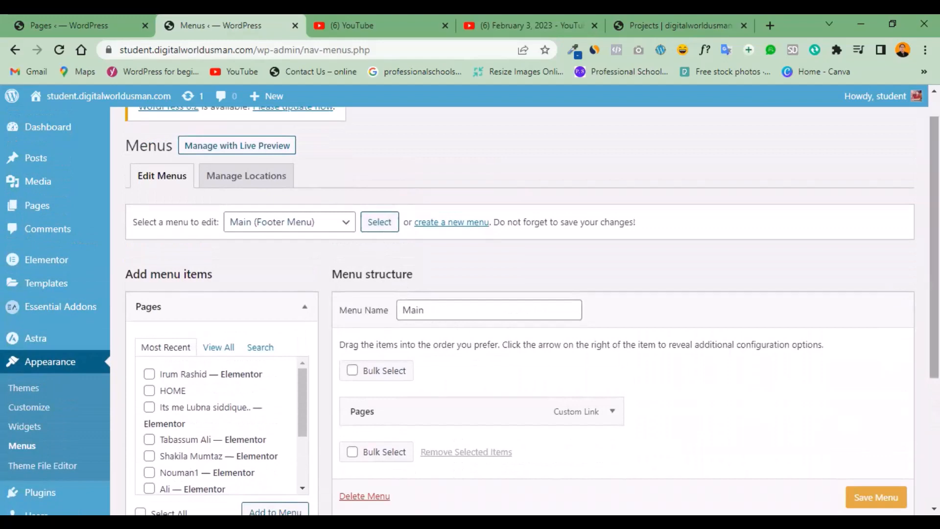
scroll(734, 343, down, 4)
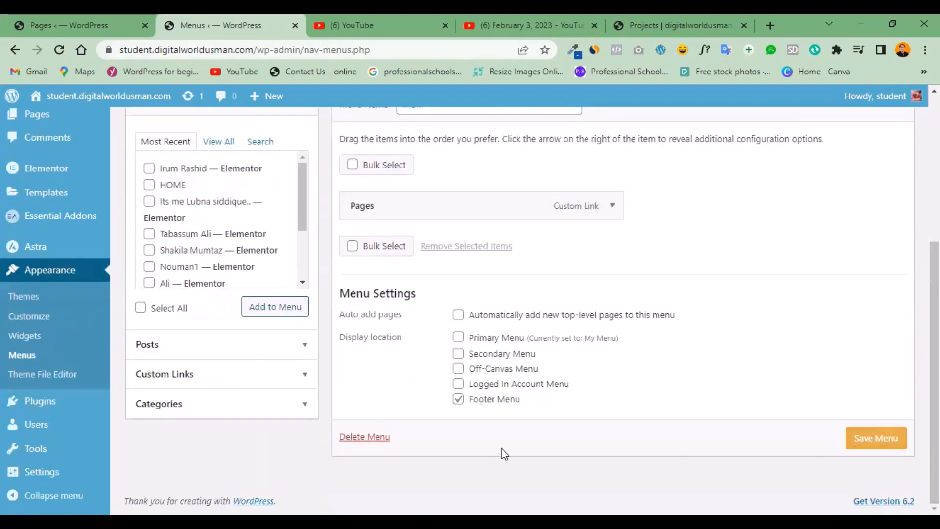
click(369, 443)
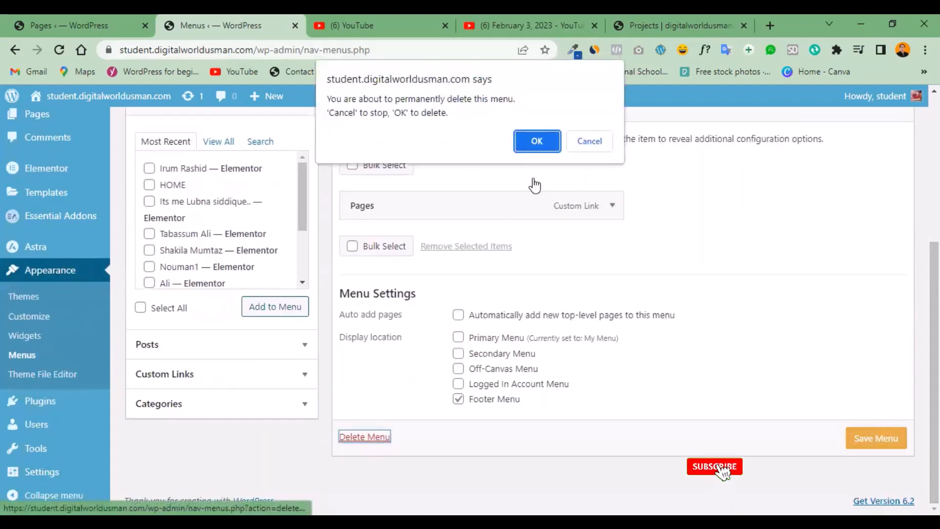
click(536, 141)
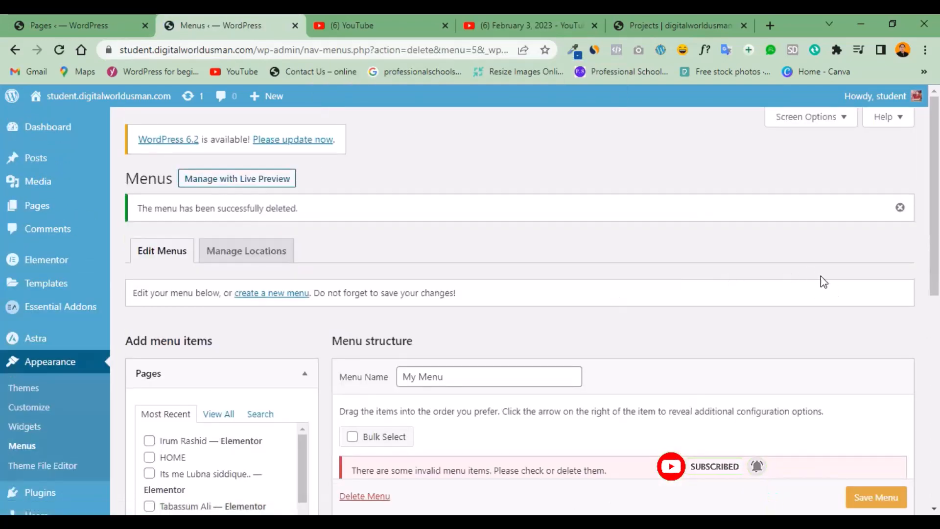
click(899, 208)
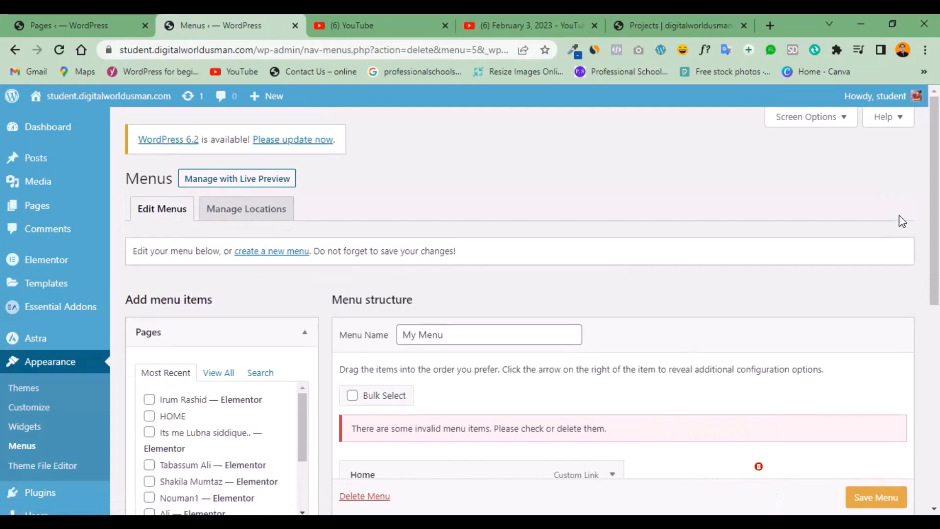
Remove the Home and Students custom links from the structure of "My Menu".
scroll(903, 230, down, 2)
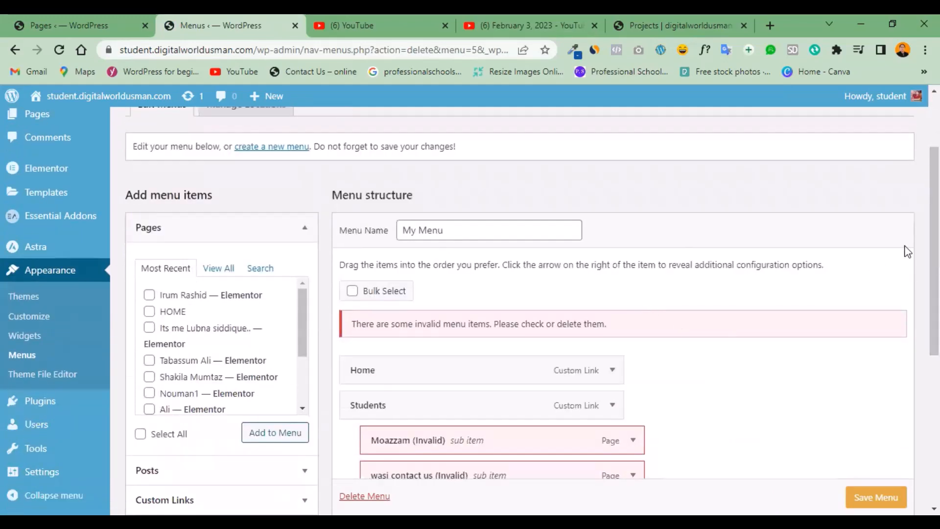
scroll(803, 318, down, 2)
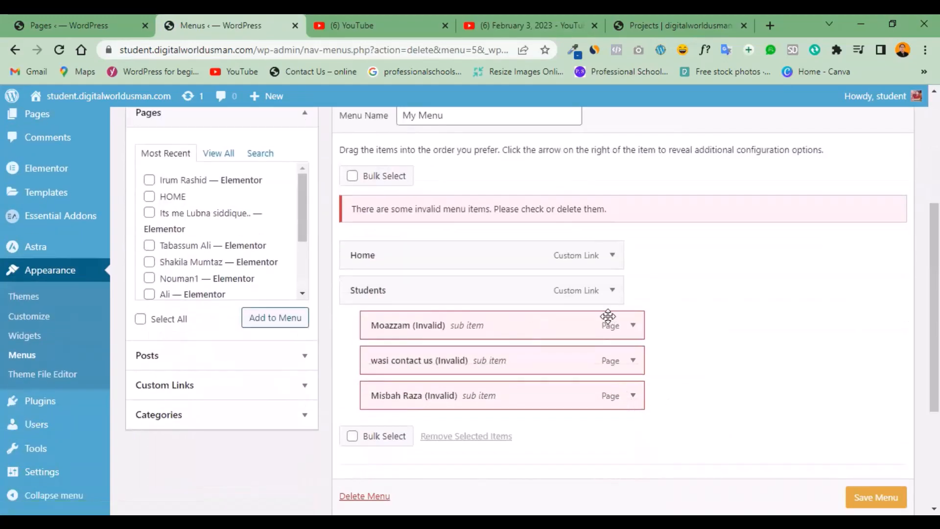
click(612, 254)
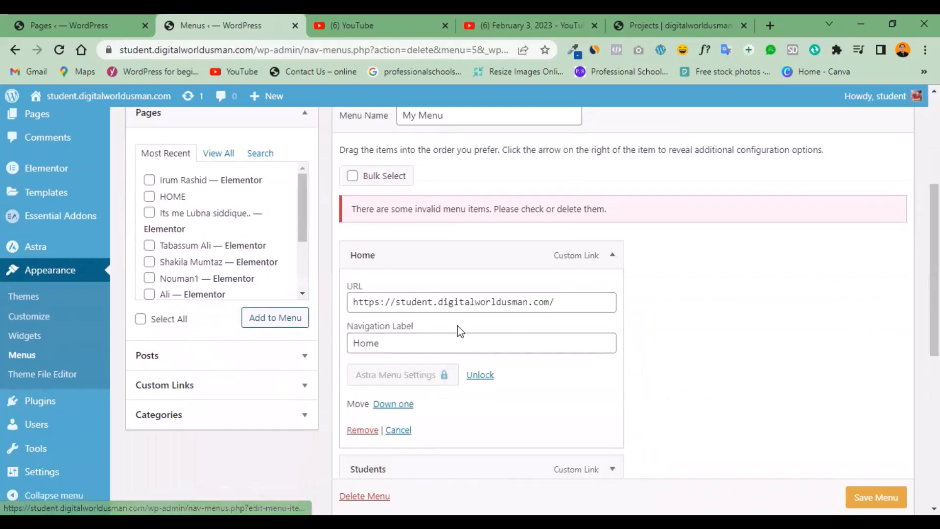
click(364, 431)
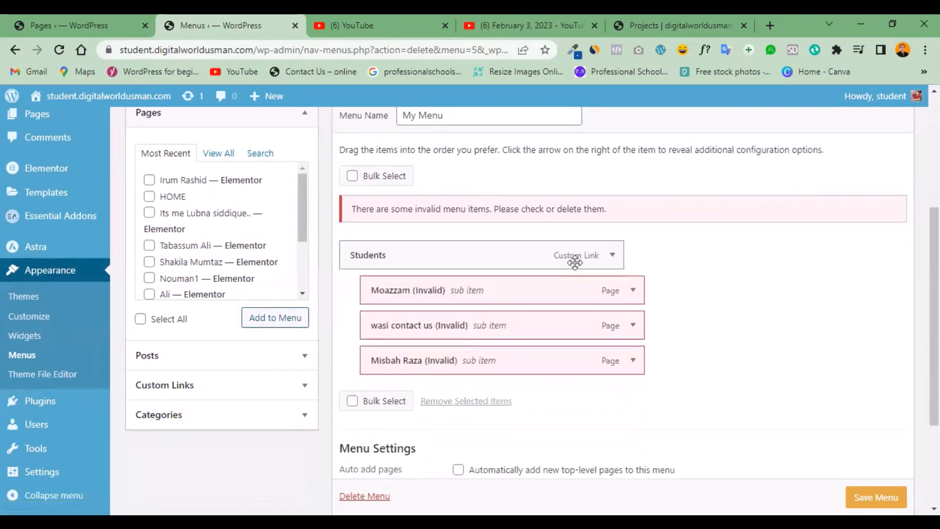
click(612, 255)
click(363, 431)
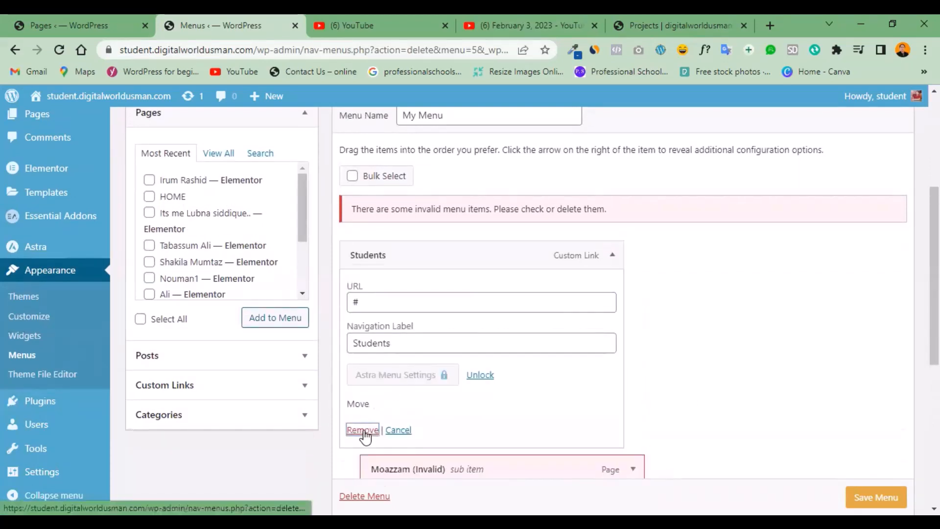
Remove the three remaining invalid page items from the structure of "My Menu".
click(612, 254)
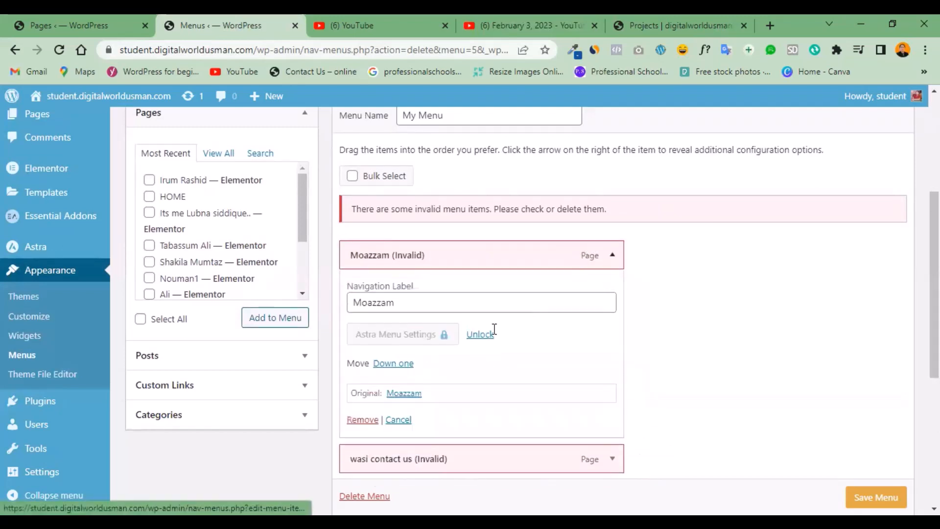
click(362, 420)
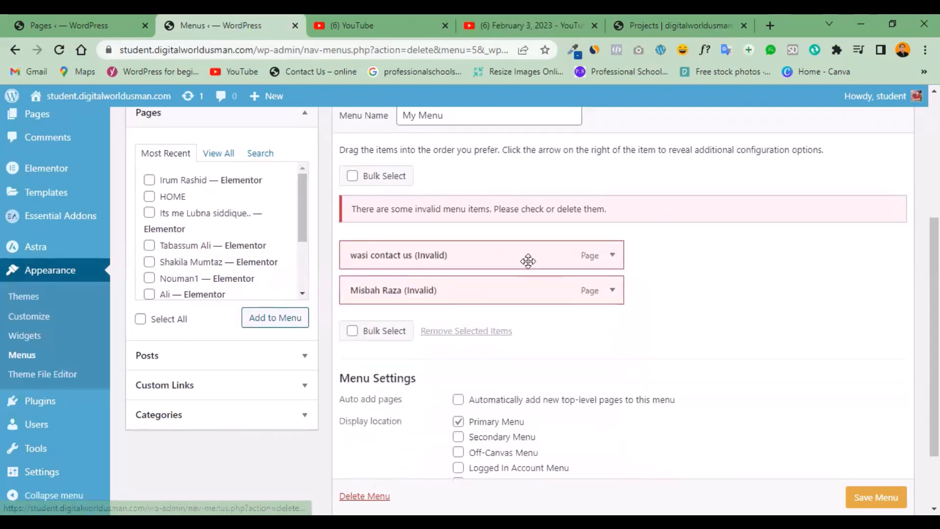
click(612, 255)
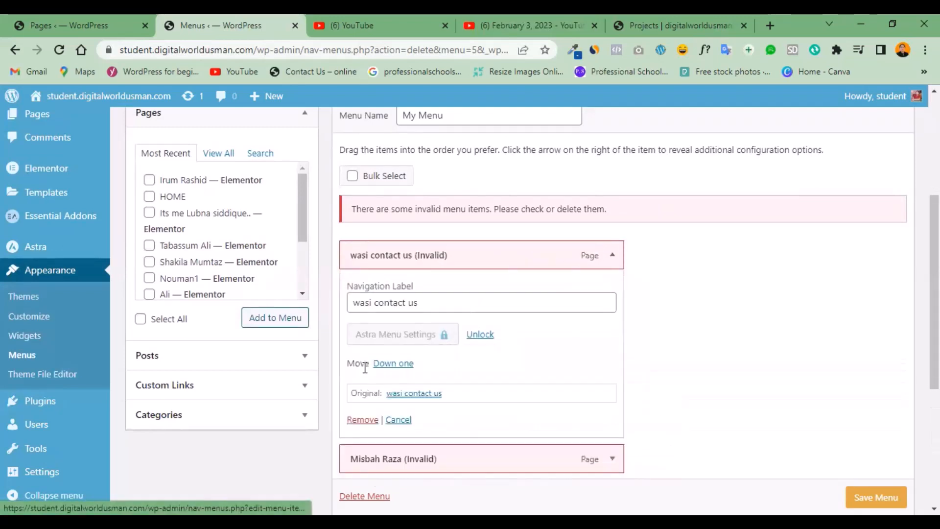
click(354, 420)
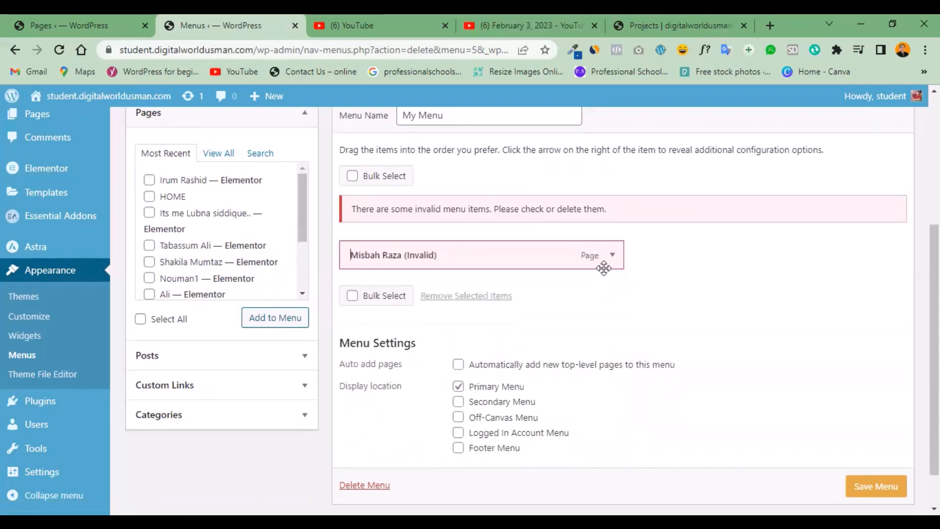
click(612, 255)
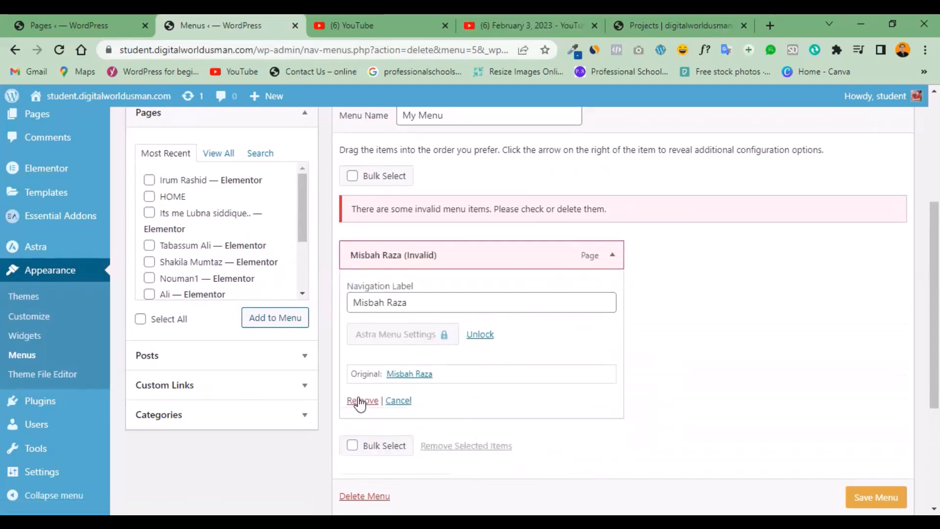
click(361, 399)
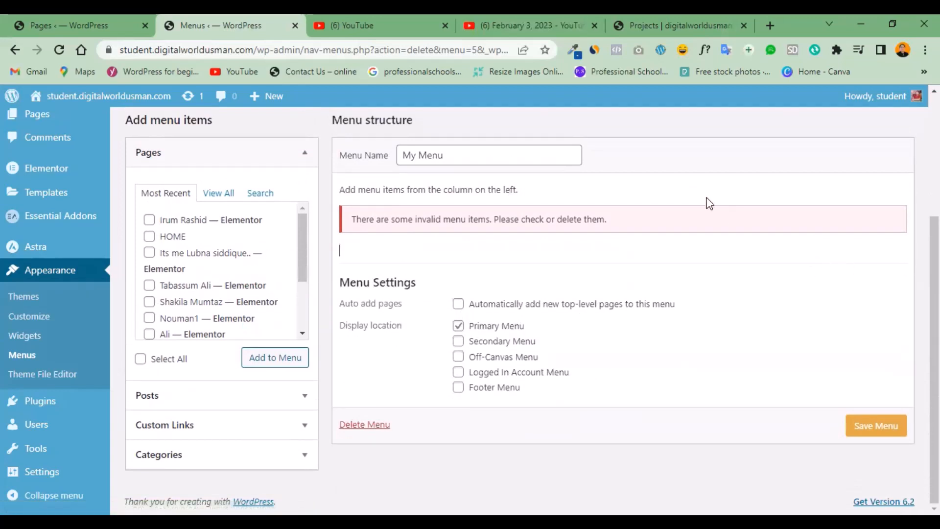
Open the form for creating a new menu, discarding the unsaved changes to "My Menu".
scroll(869, 268, up, 2)
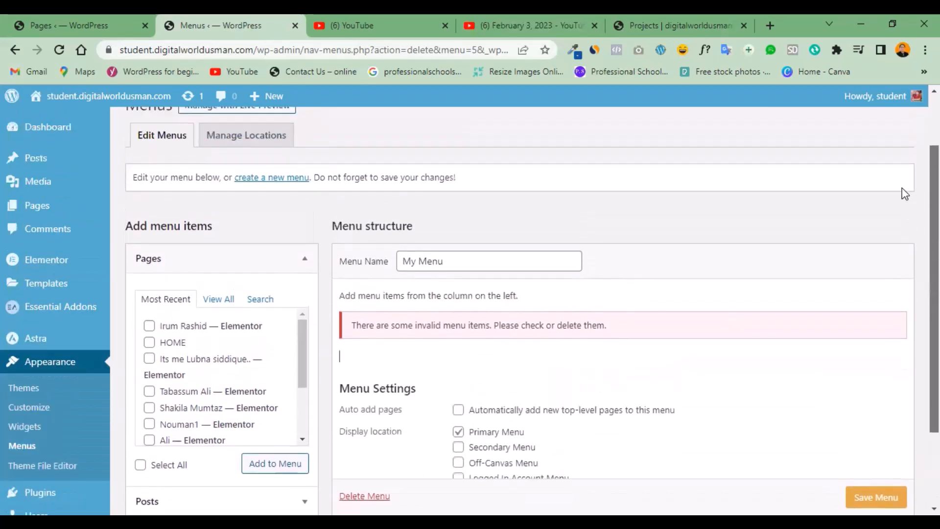
click(273, 184)
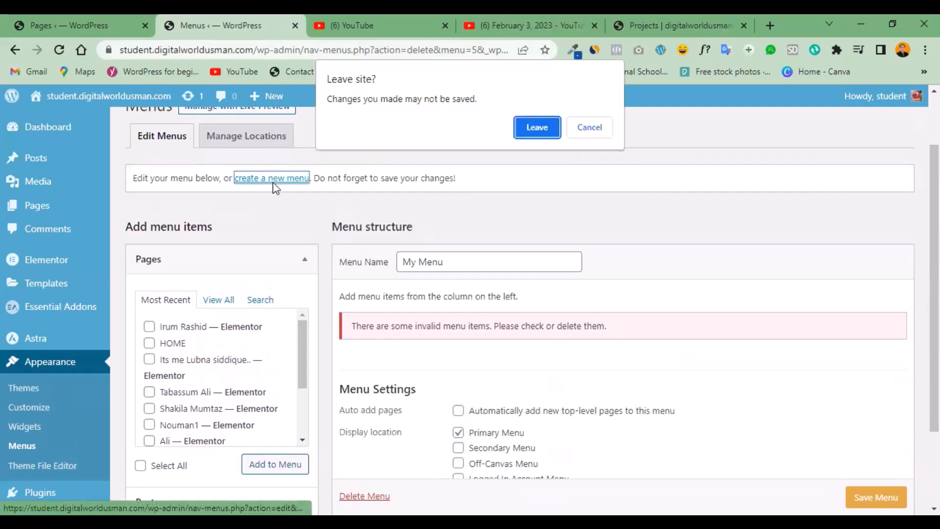
click(537, 128)
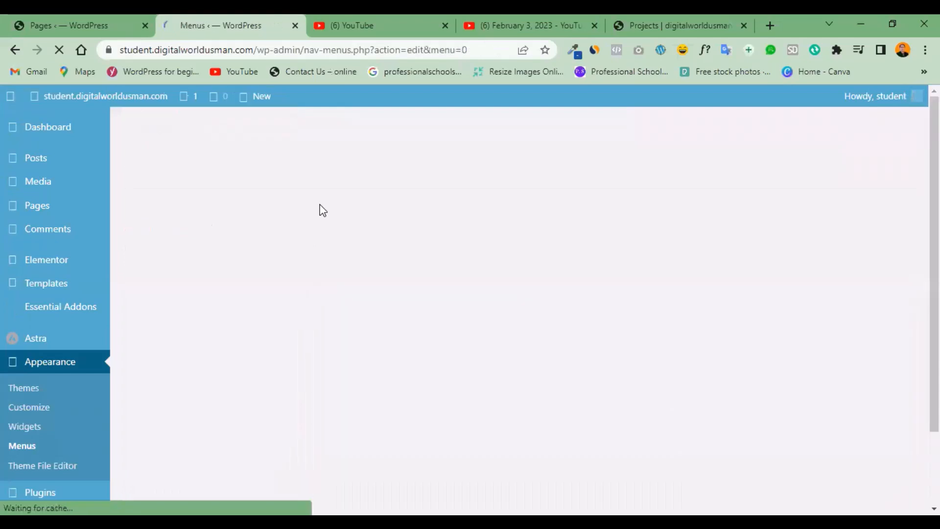
Try to create a new menu with the name "My menu".
click(458, 332)
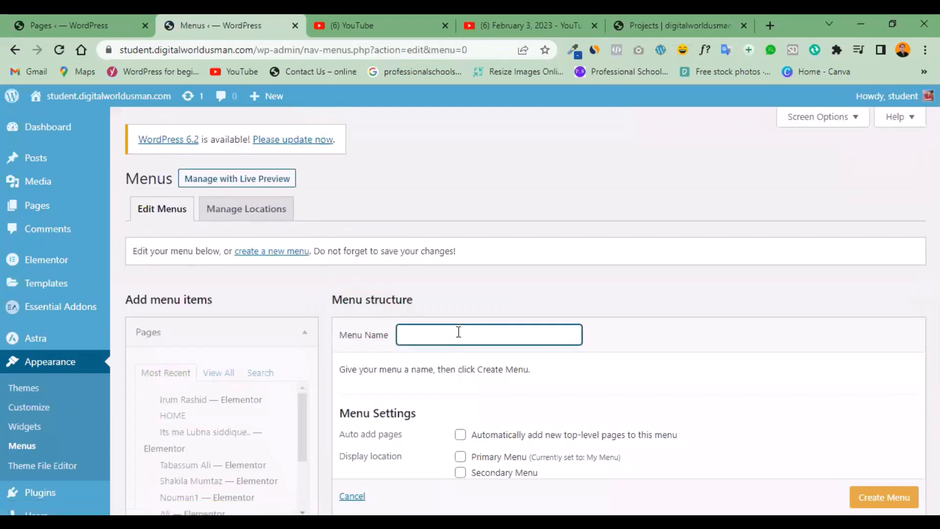
text(my)
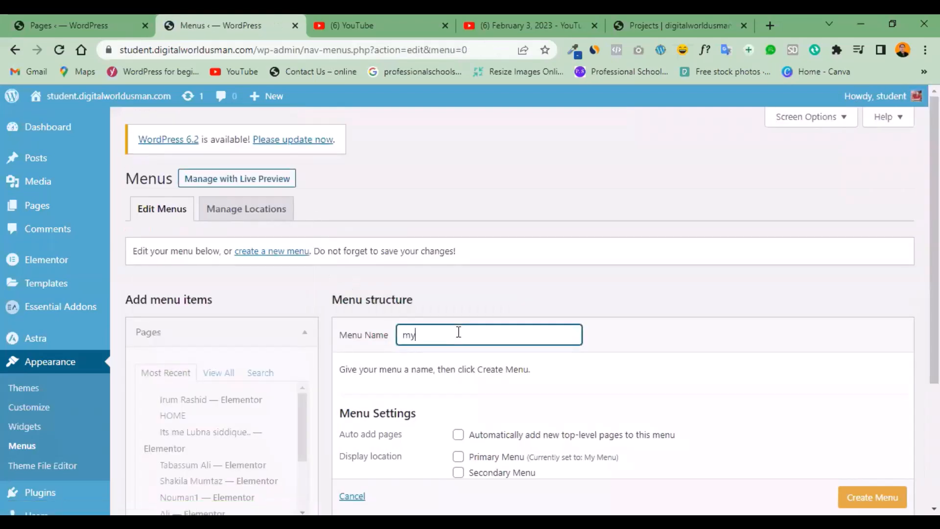
key(BackSpace)
key(BackSpace)
key(BackSpace)
text(M)
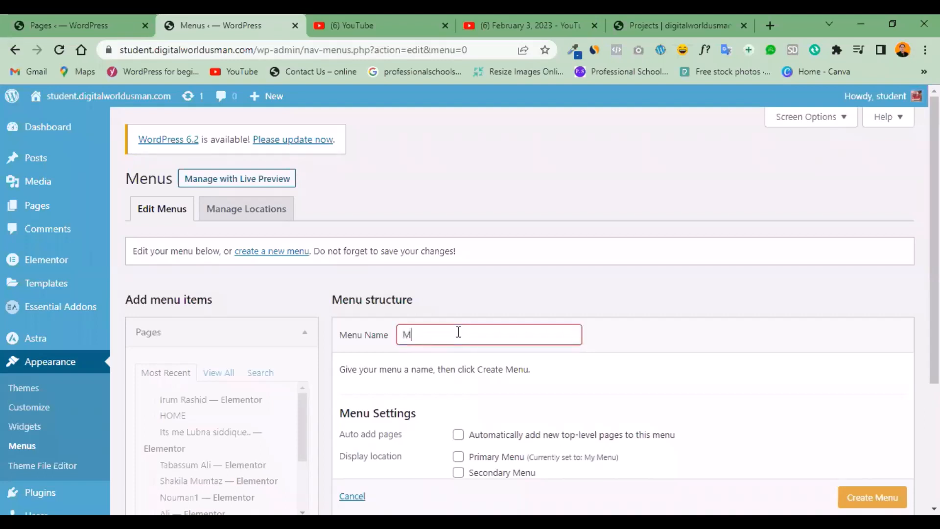
text(y menu)
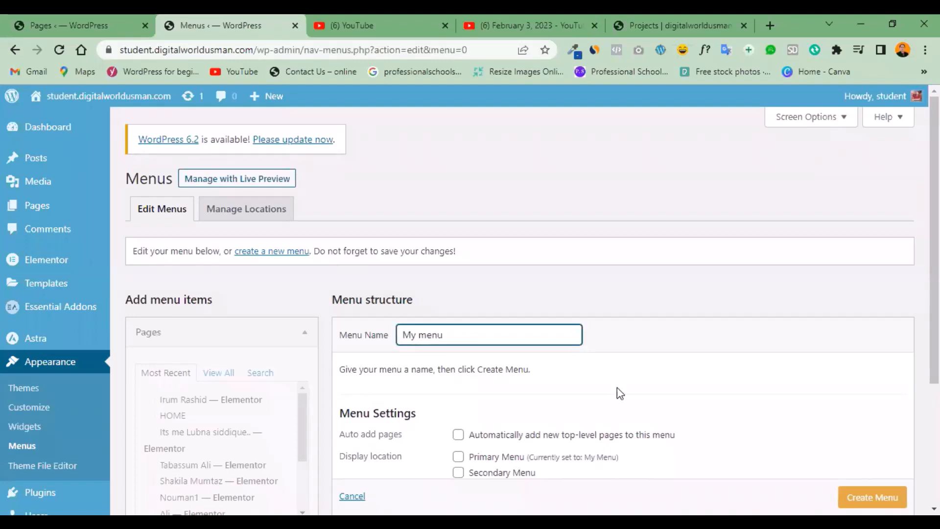
key(Return)
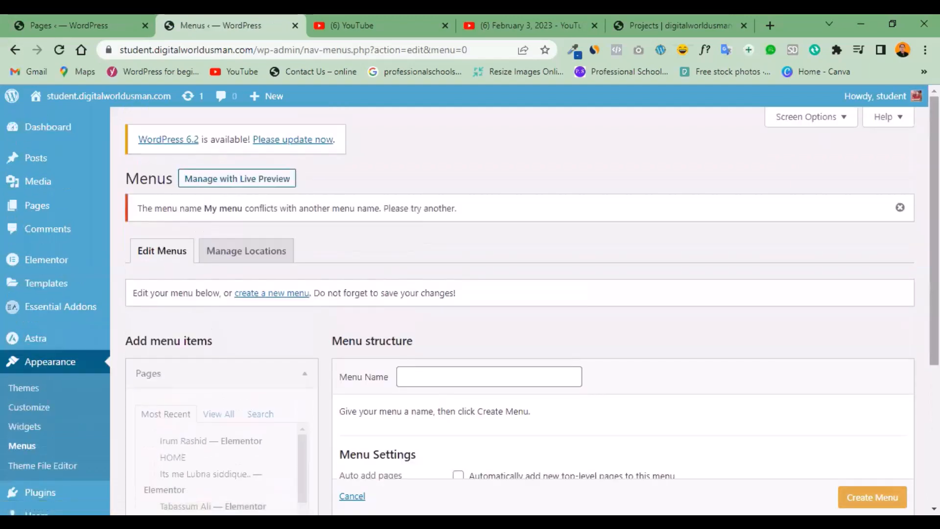
Look over the new menu's settings and display locations, and reload the blank form for creating a menu.
scroll(470, 306, down, 1)
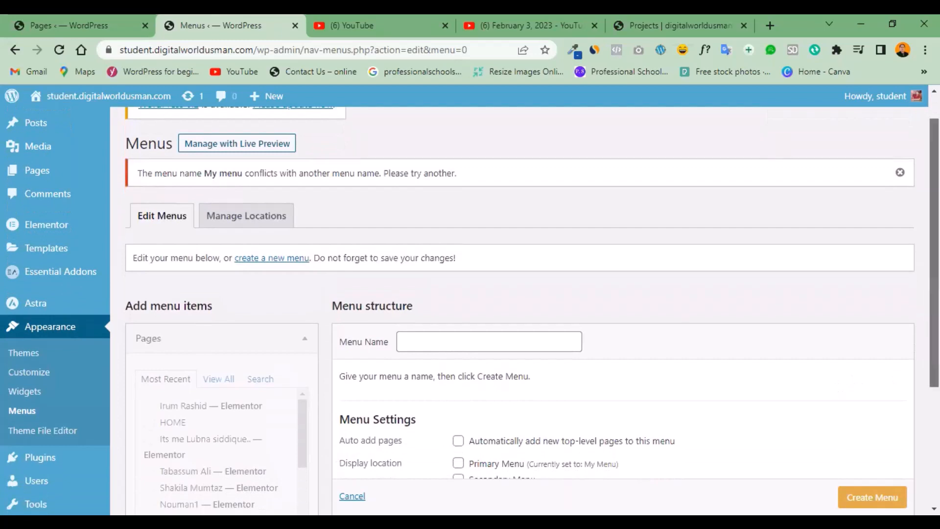
scroll(677, 337, down, 3)
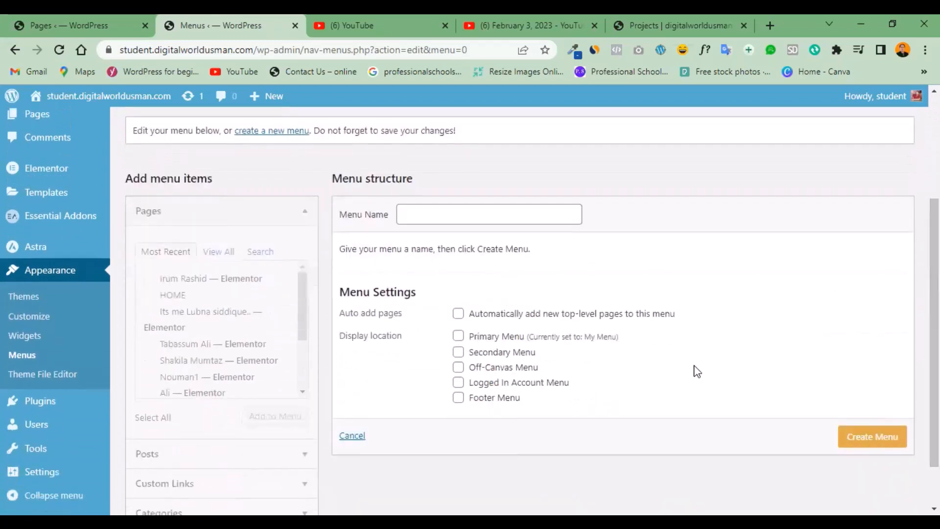
scroll(538, 268, up, 1)
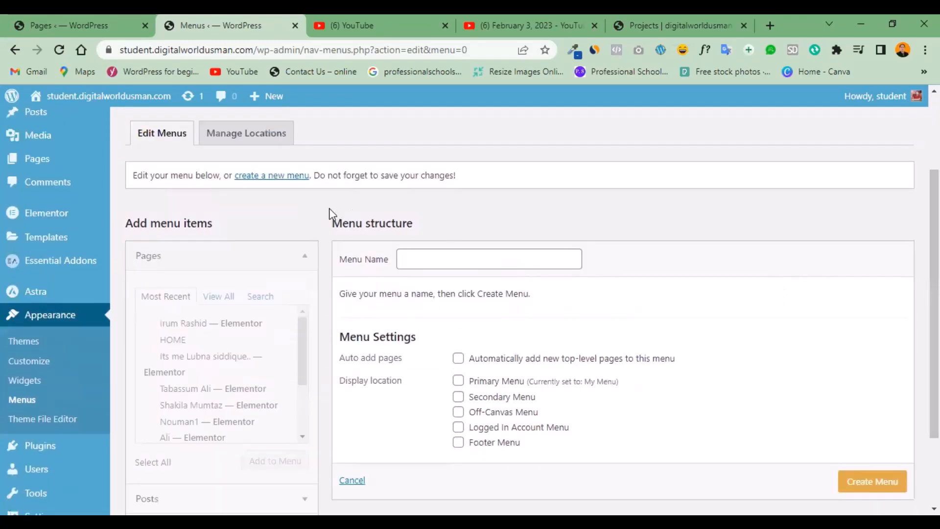
click(284, 181)
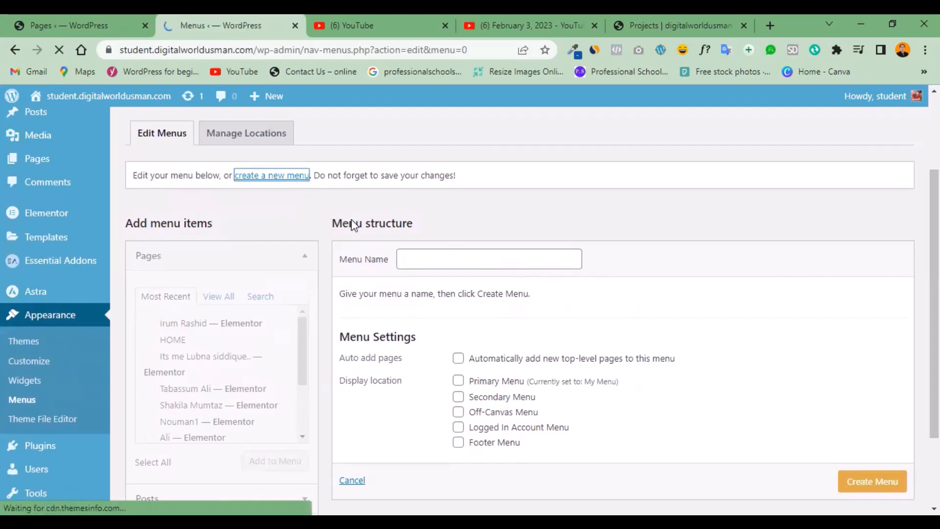
click(287, 255)
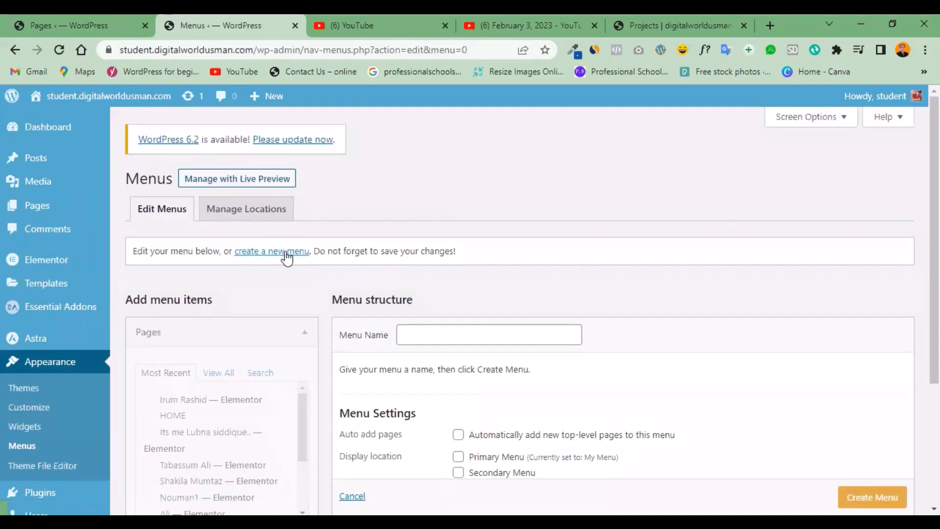
Try to create a new menu named "My Menu" from a freshly loaded blank form, leaving all display locations unticked.
click(285, 258)
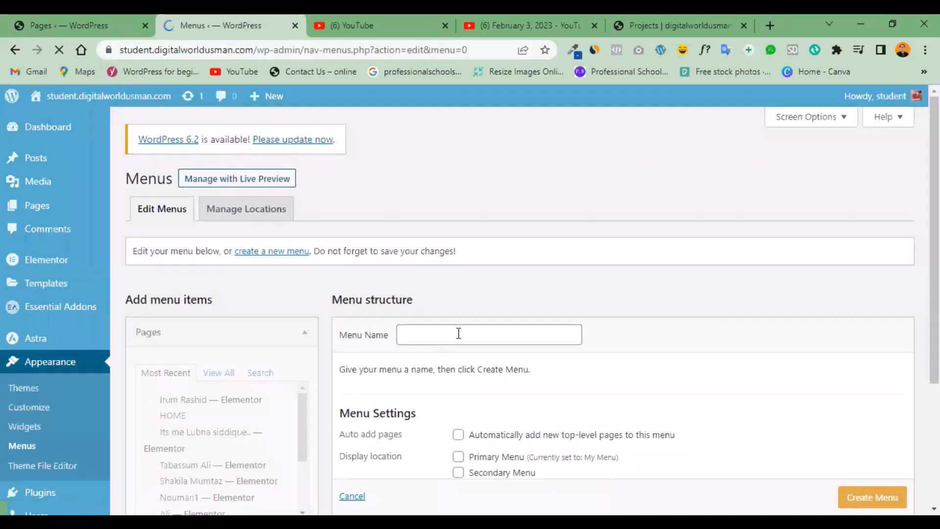
click(458, 333)
text(My Ne)
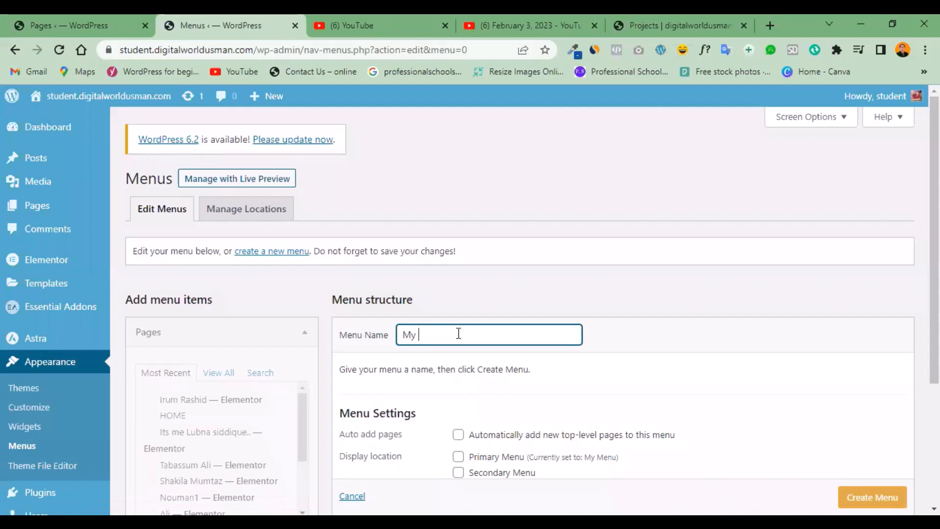
key(BackSpace)
key(BackSpace)
text(N)
key(BackSpace)
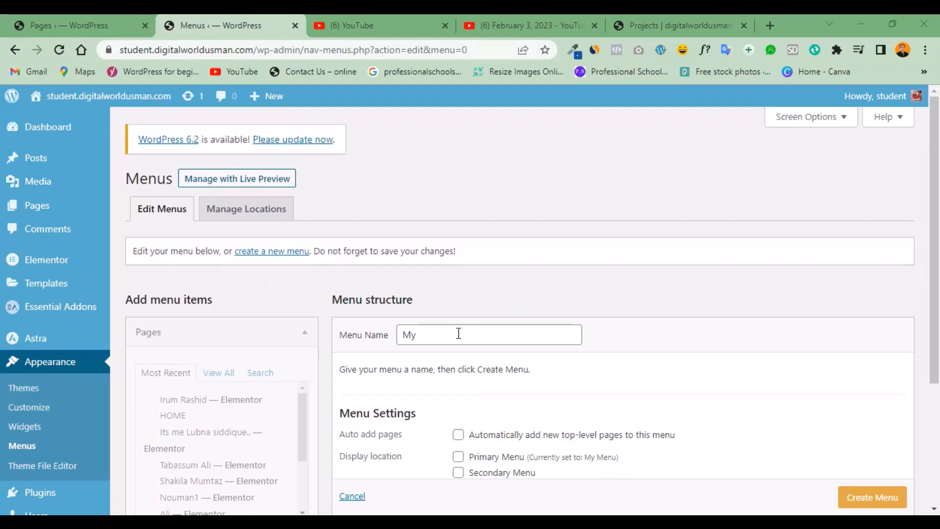
click(458, 333)
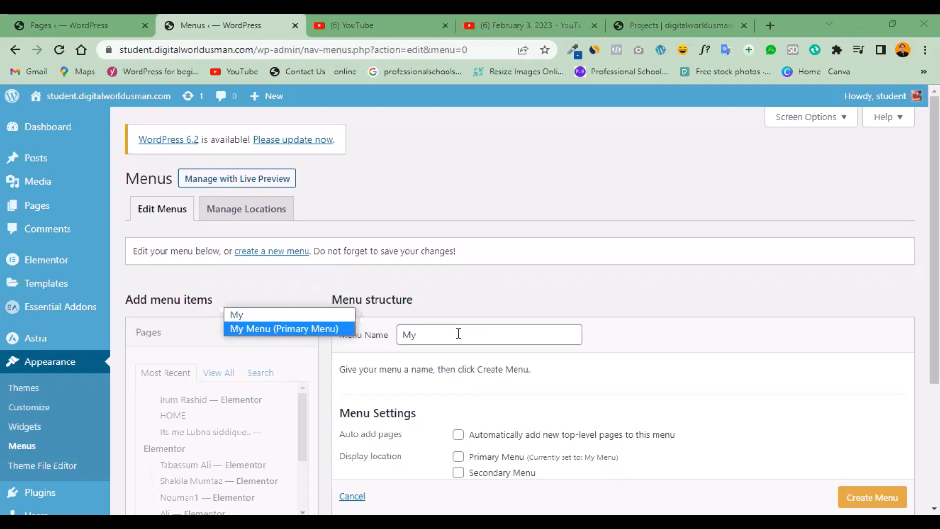
click(458, 333)
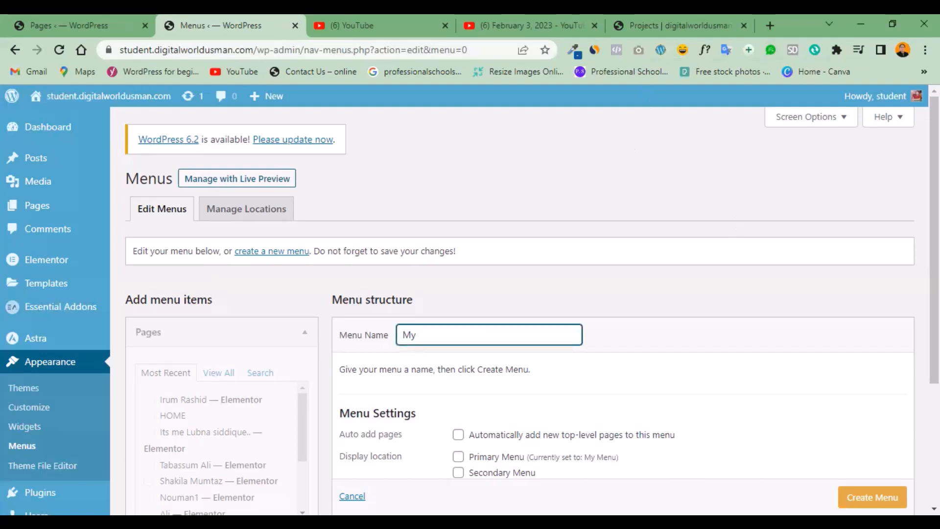
text(M)
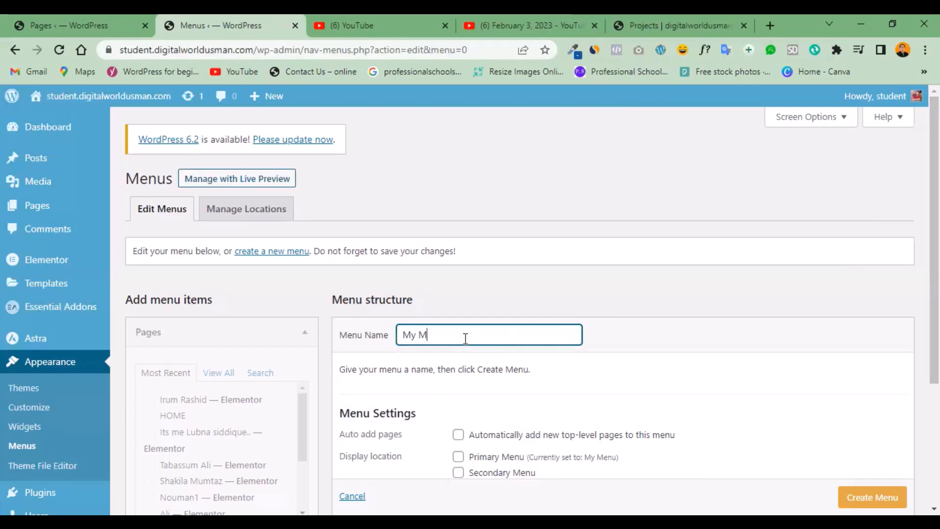
text(eny)
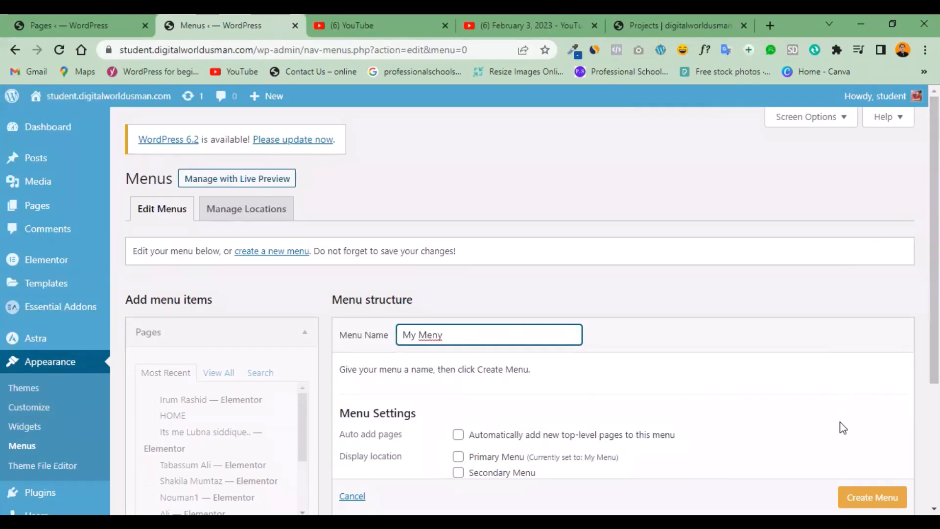
key(BackSpace)
text(u)
scroll(738, 334, down, 1)
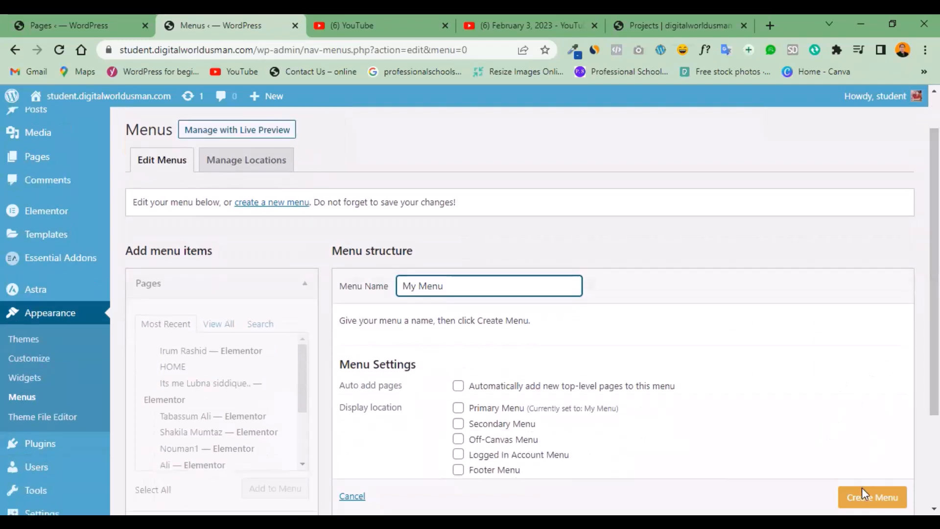
scroll(738, 334, down, 1)
click(872, 467)
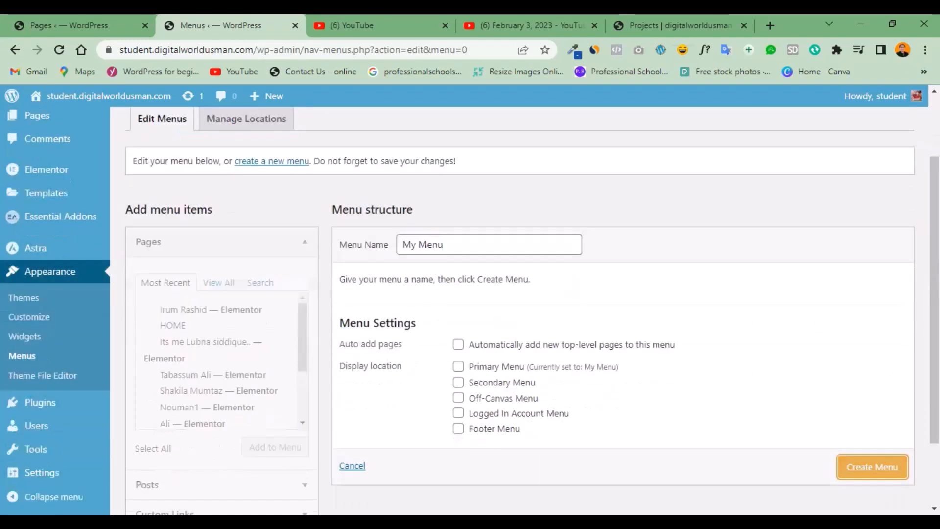
click(866, 473)
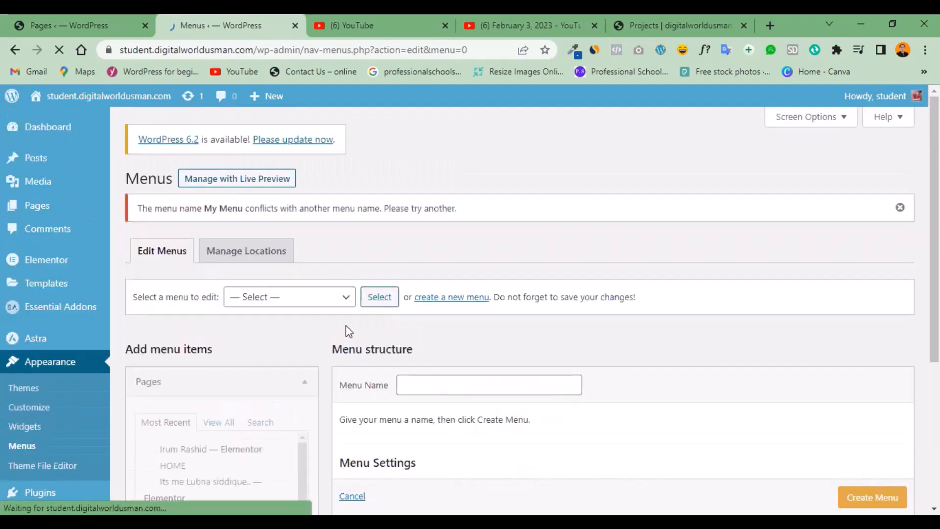
Load "My Menu (Primary Menu)" for editing.
click(345, 299)
click(283, 343)
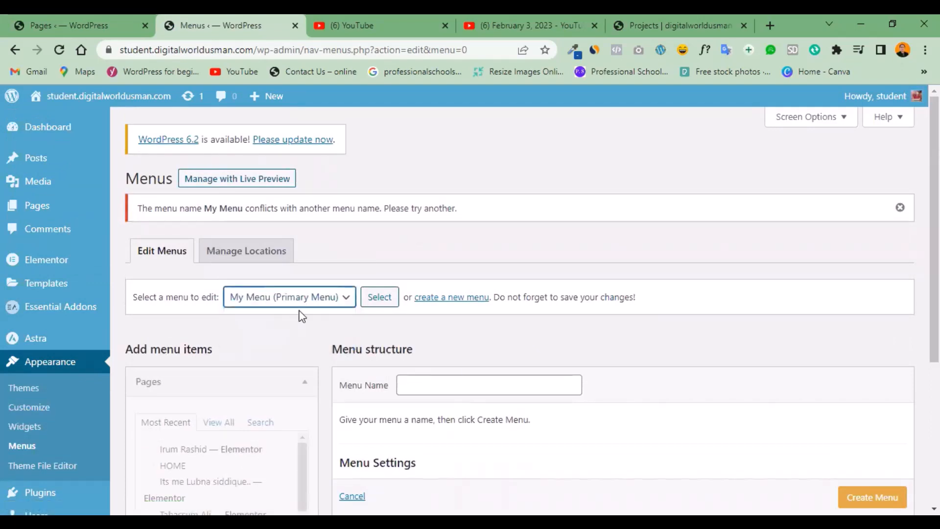
scroll(591, 337, down, 3)
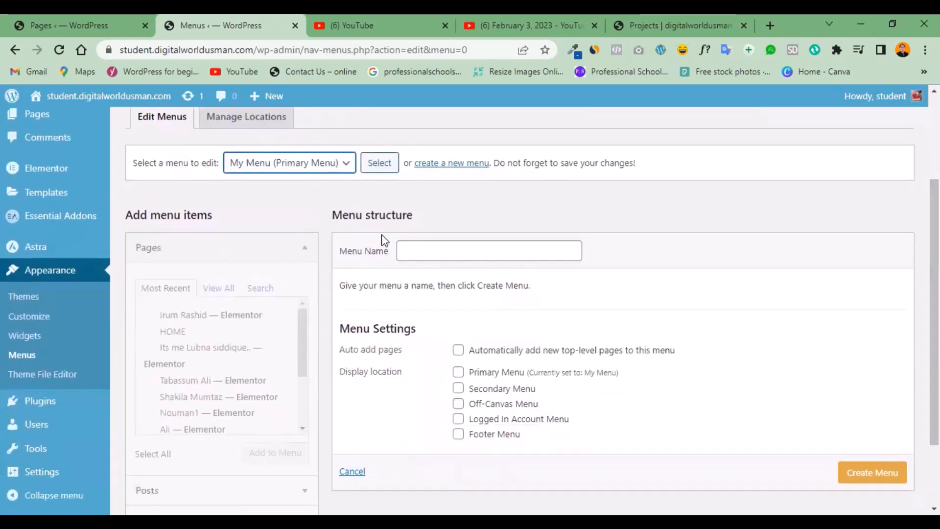
click(378, 169)
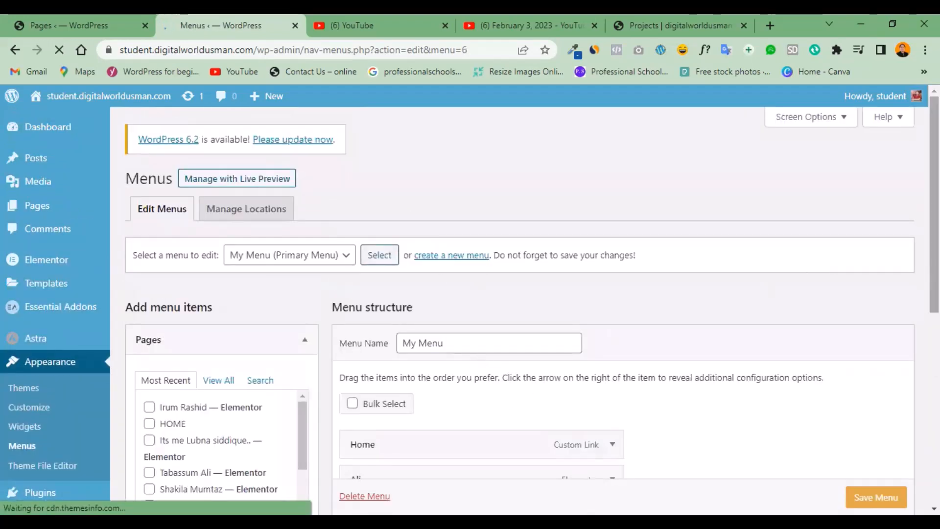
Remove all five items, from the Home custom link to the Home Elementor page, from the structure of "My Menu".
scroll(835, 329, down, 4)
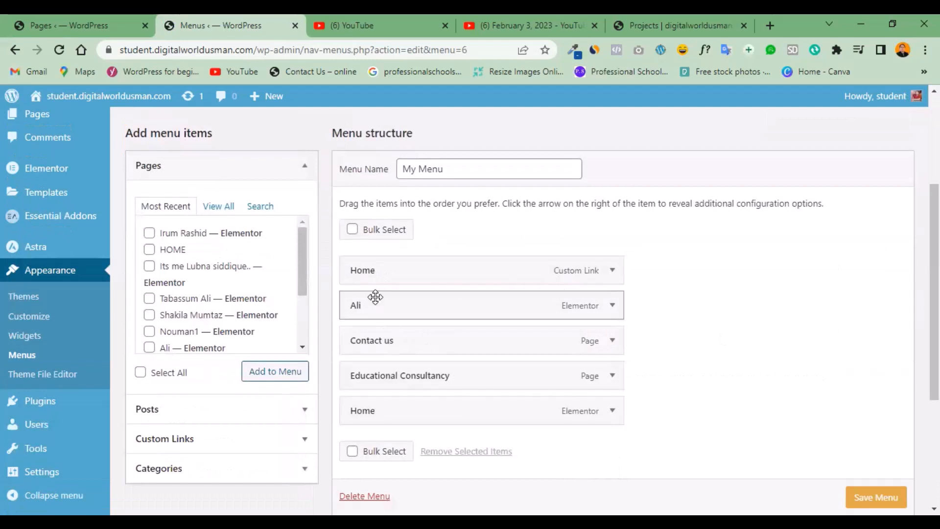
click(612, 270)
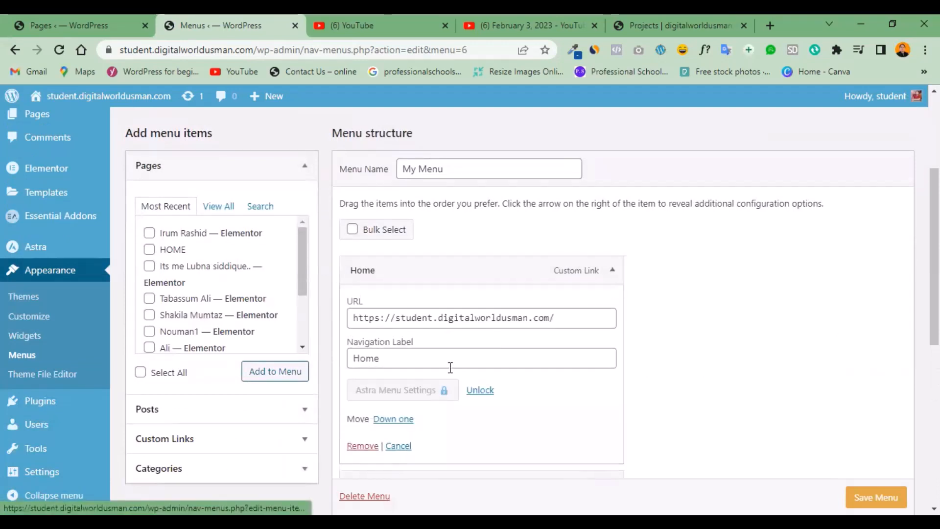
click(362, 446)
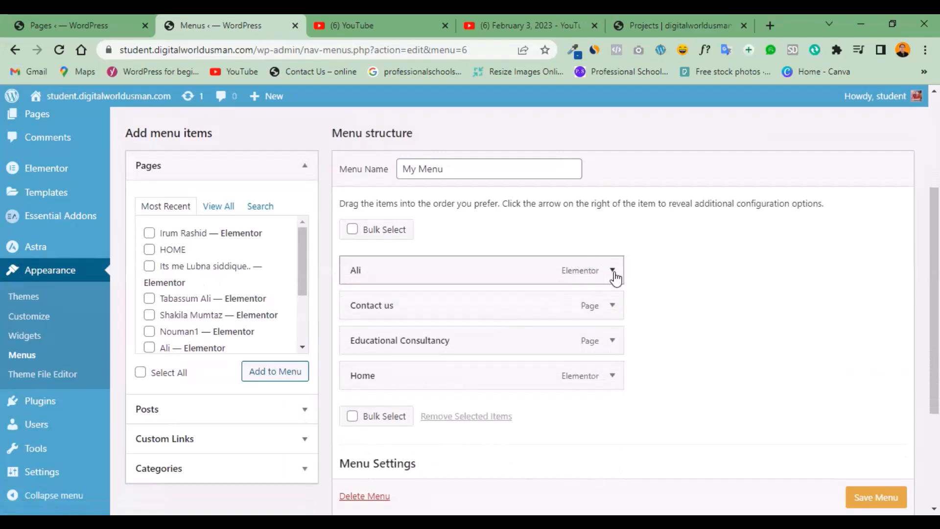
click(612, 270)
click(361, 434)
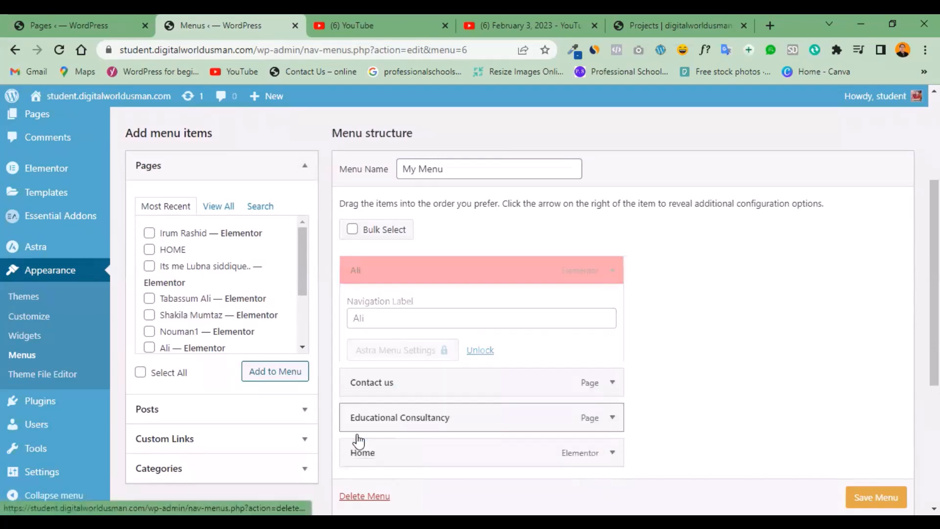
click(613, 271)
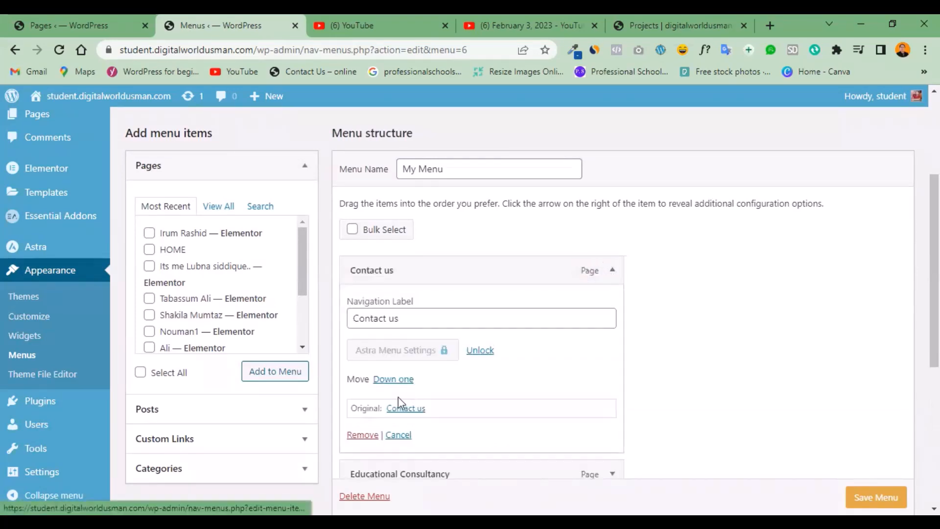
click(363, 437)
click(613, 270)
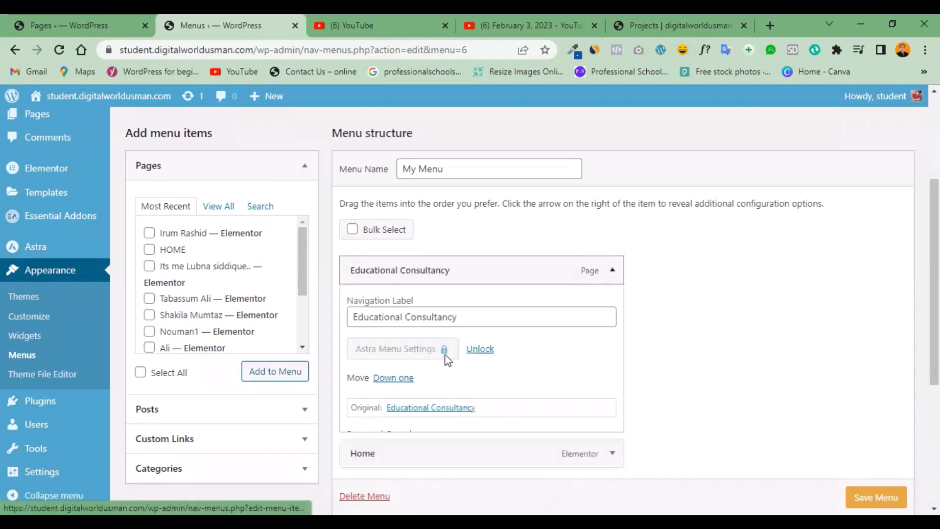
click(362, 435)
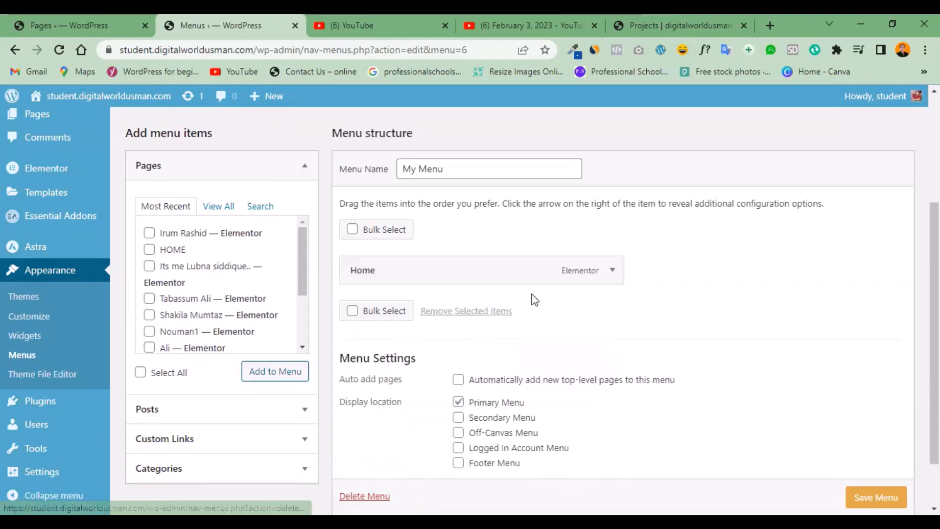
click(610, 272)
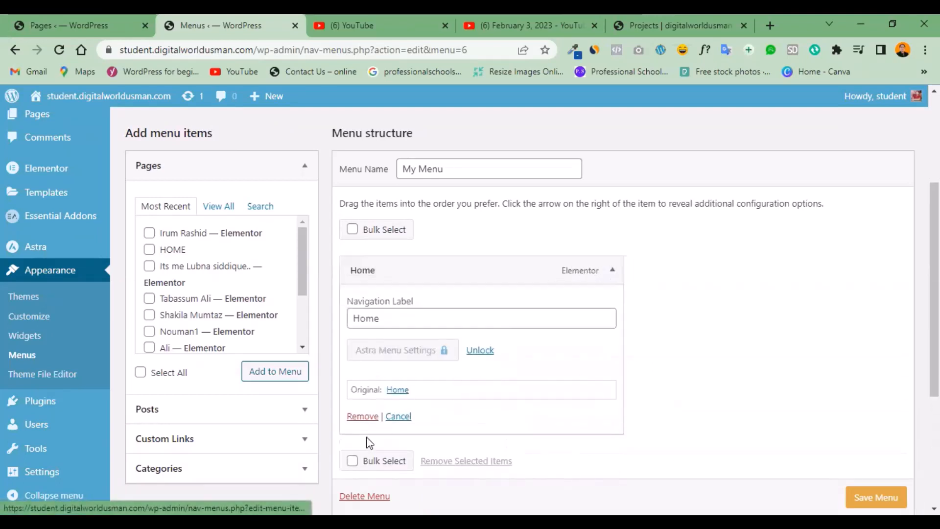
click(359, 422)
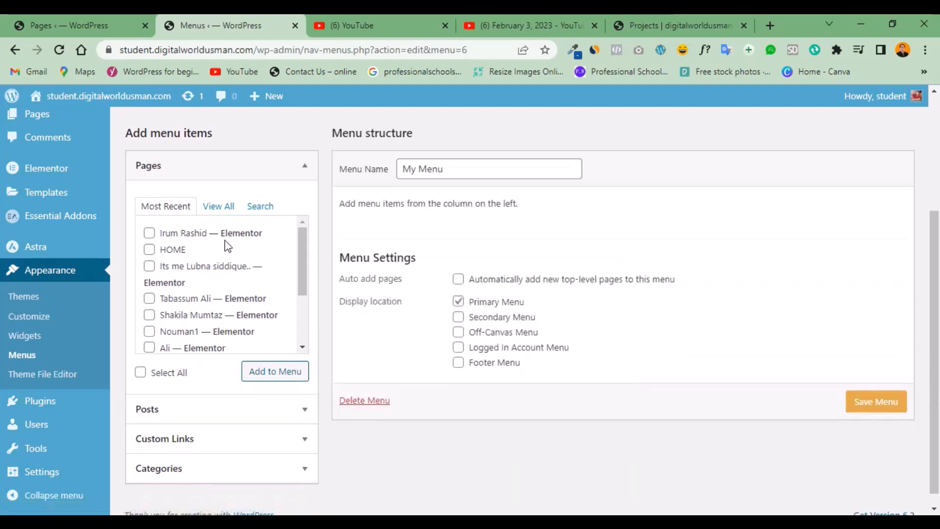
Tick several pages in the full page list, including Home, Contact us and Educational Consultancy, and save "My Menu" without adding them.
click(219, 207)
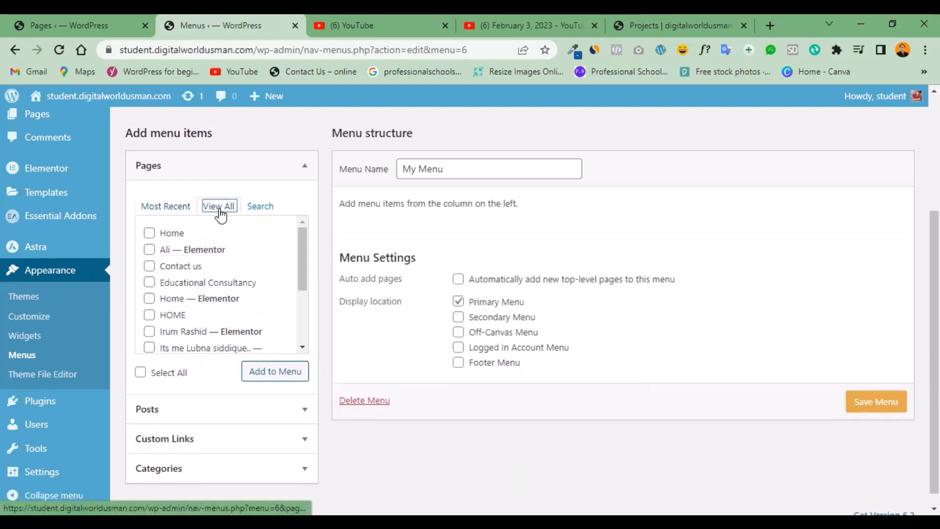
click(149, 250)
click(149, 283)
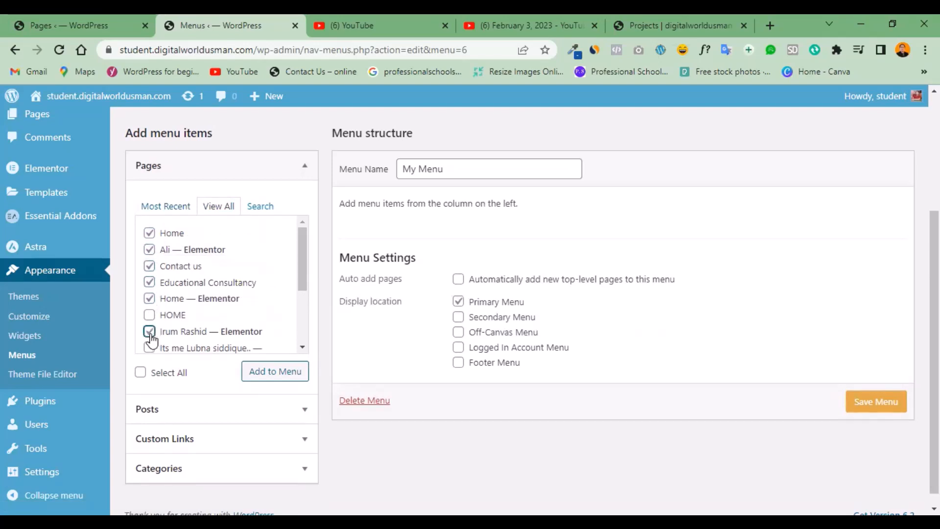
click(860, 405)
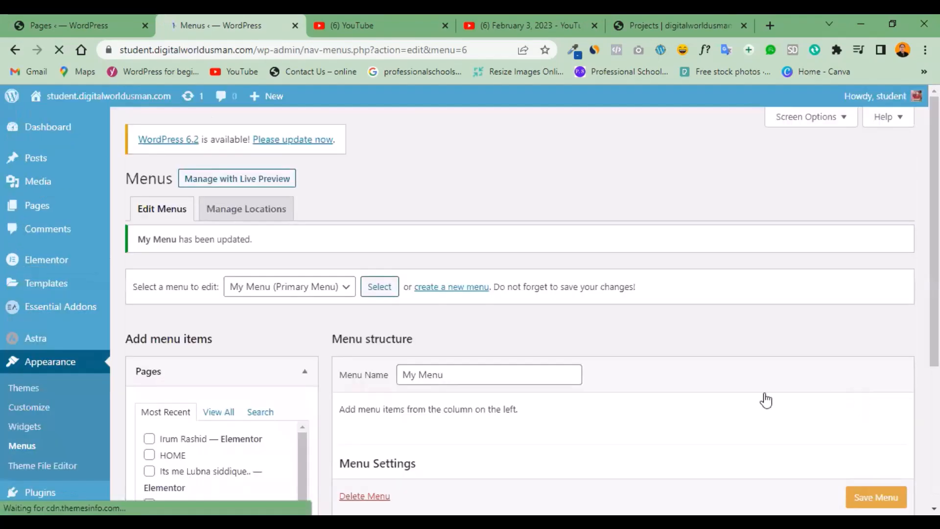
Add the four most recent pages, including HOME, to "My Menu" and save the menu.
mouse_move(934, 230)
mouse_down()
mouse_move(934, 349)
mouse_move(933, 284)
mouse_move(933, 294)
mouse_up()
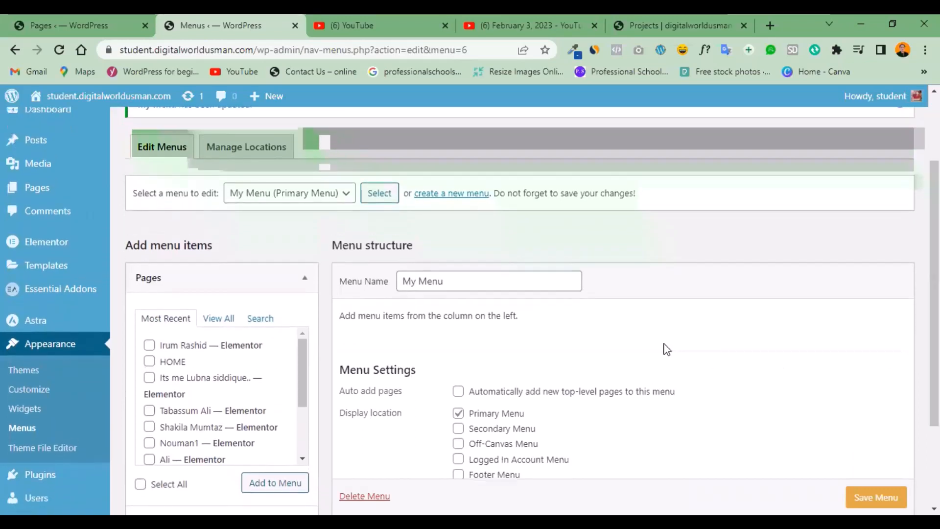
click(149, 345)
click(149, 363)
click(149, 377)
click(149, 410)
click(149, 430)
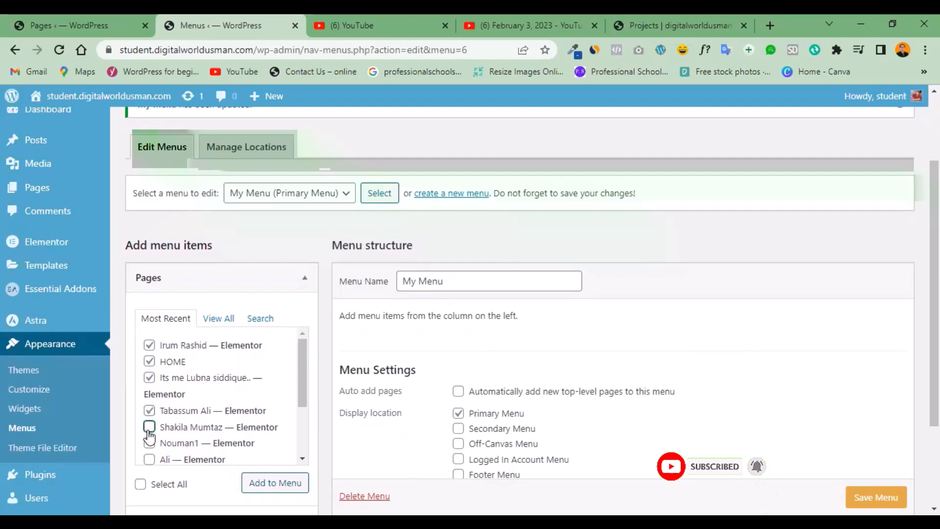
click(282, 483)
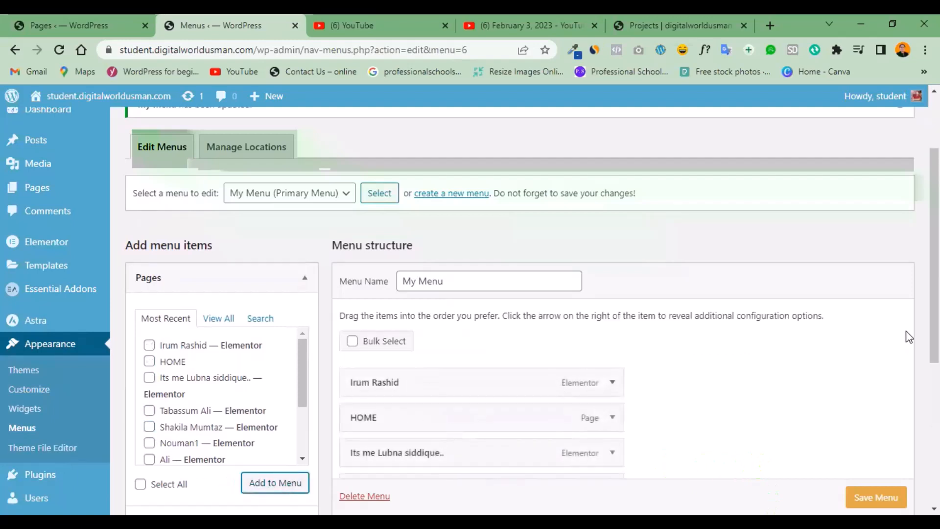
scroll(908, 337, down, 2)
scroll(877, 487, down, 1)
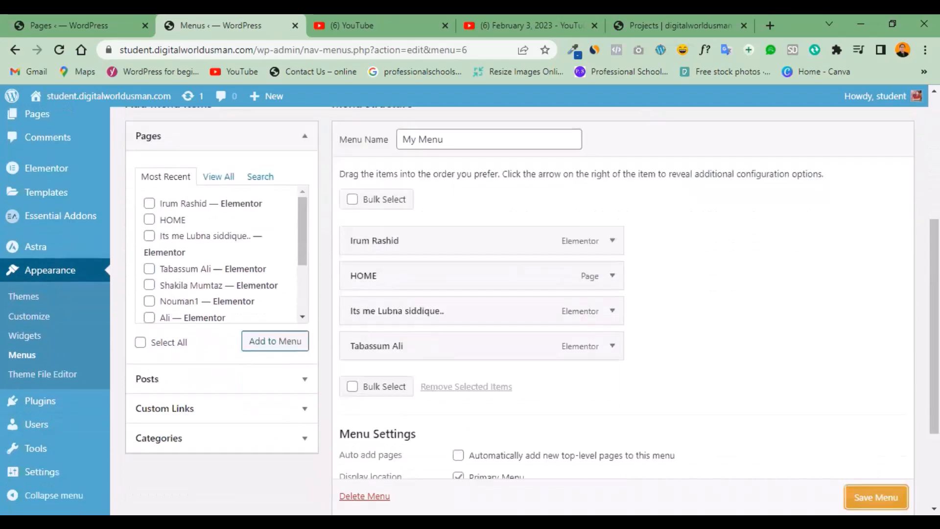
click(877, 497)
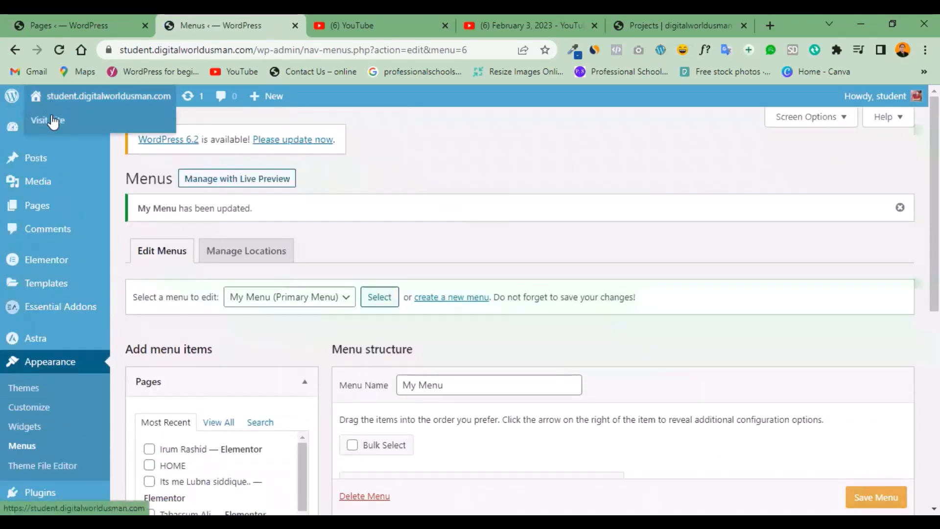
Open the live site in a new tab to check its header and homepage, and return to review the structure of "My Menu".
right_click(51, 118)
click(73, 128)
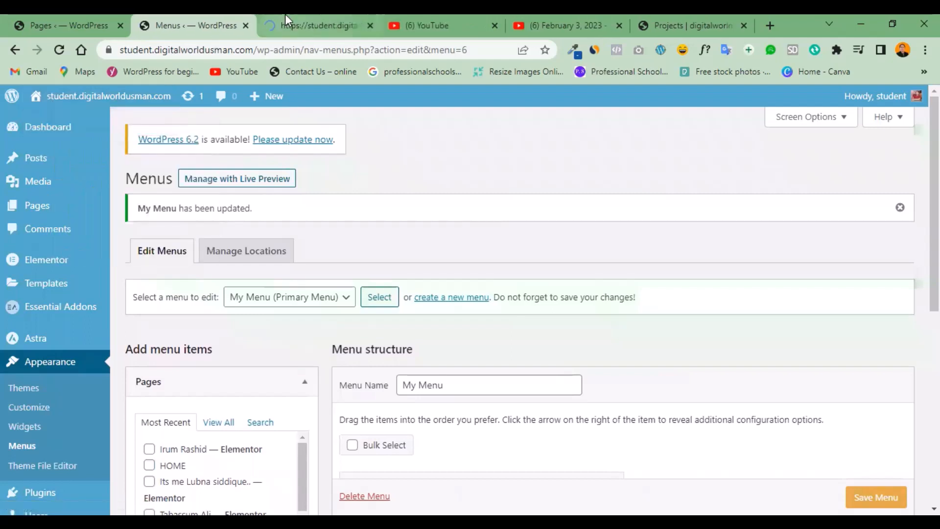
click(286, 15)
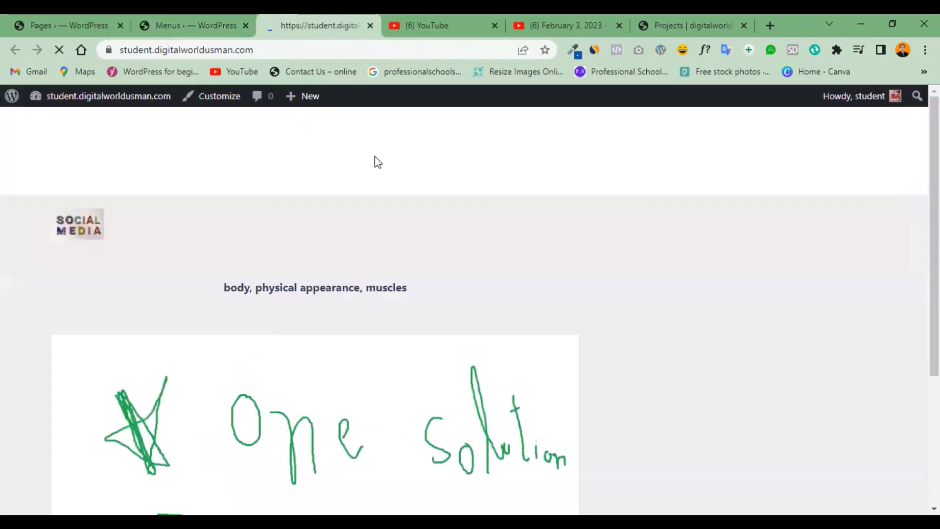
scroll(636, 142, down, 4)
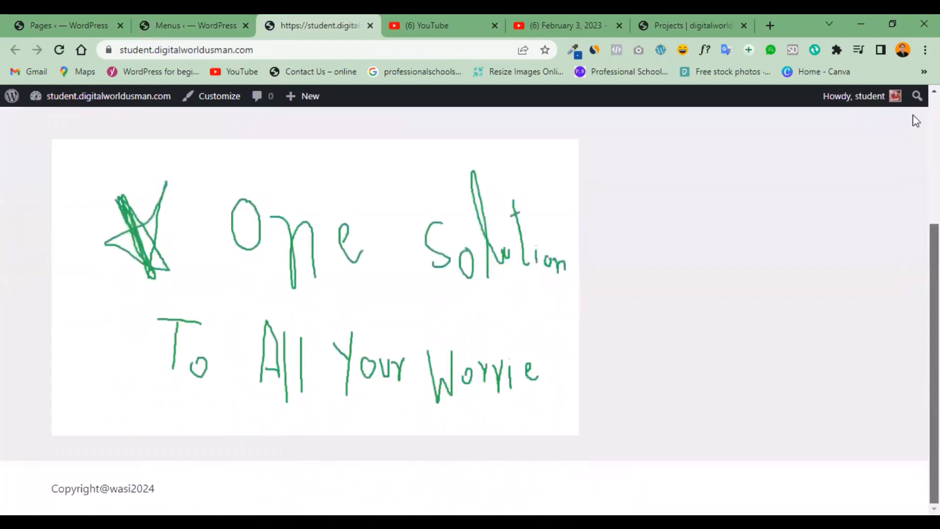
scroll(762, 93, up, 4)
click(183, 20)
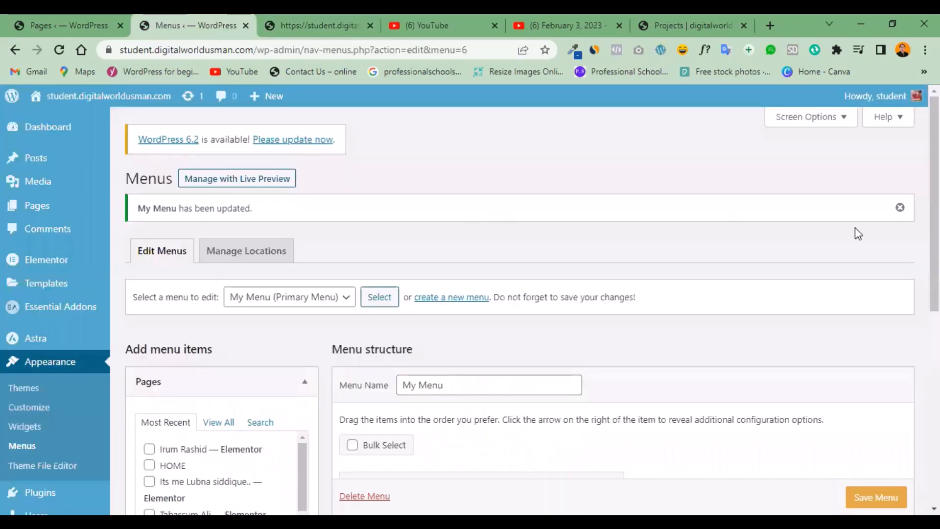
drag(934, 237, 934, 400)
scroll(901, 293, up, 5)
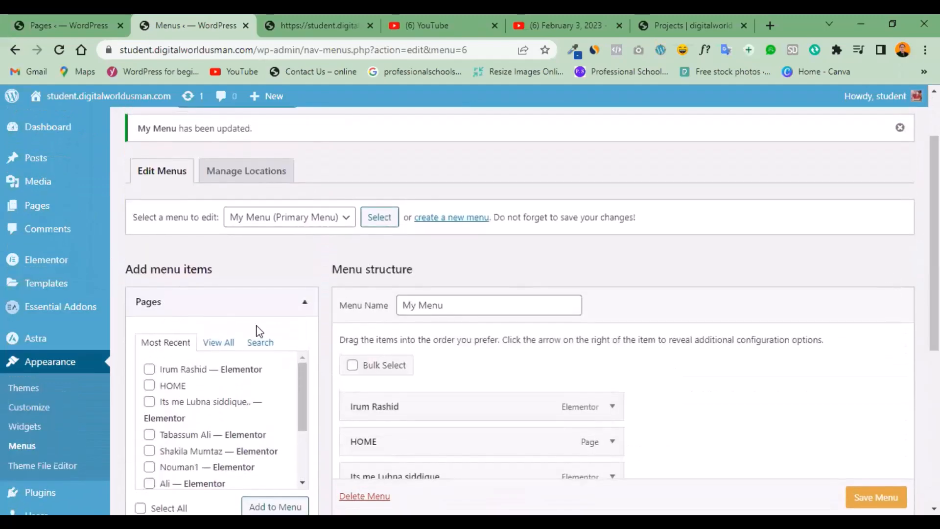
Review the items and display location of "My Menu", and open the site's Reading settings.
drag(934, 245, 934, 368)
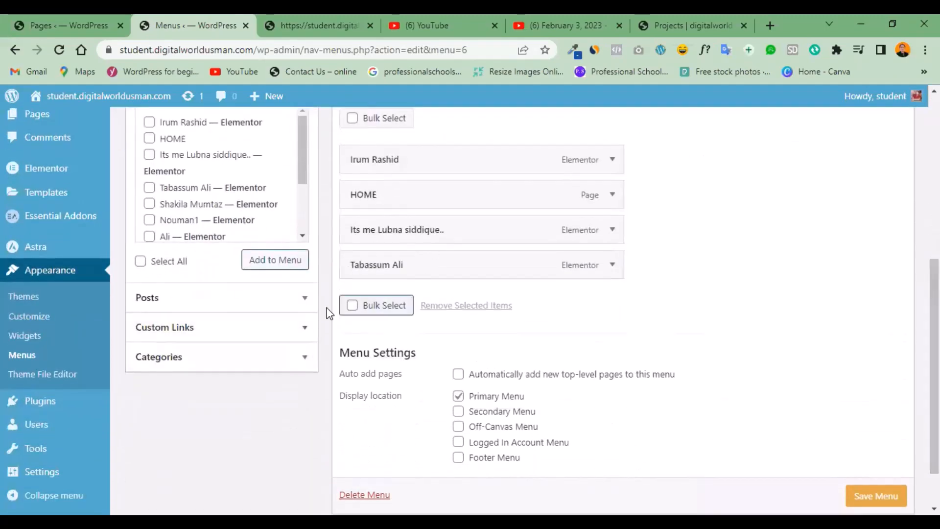
scroll(934, 343, up, 2)
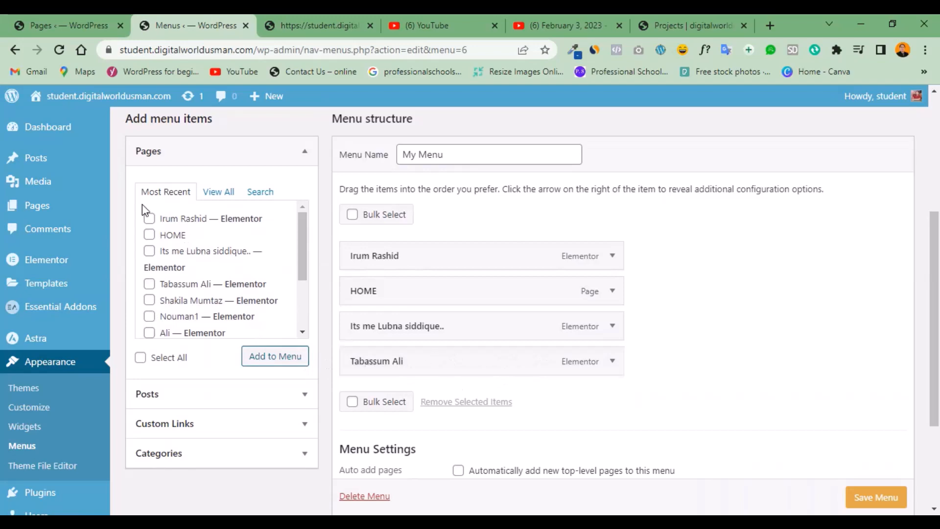
mouse_move(67, 134)
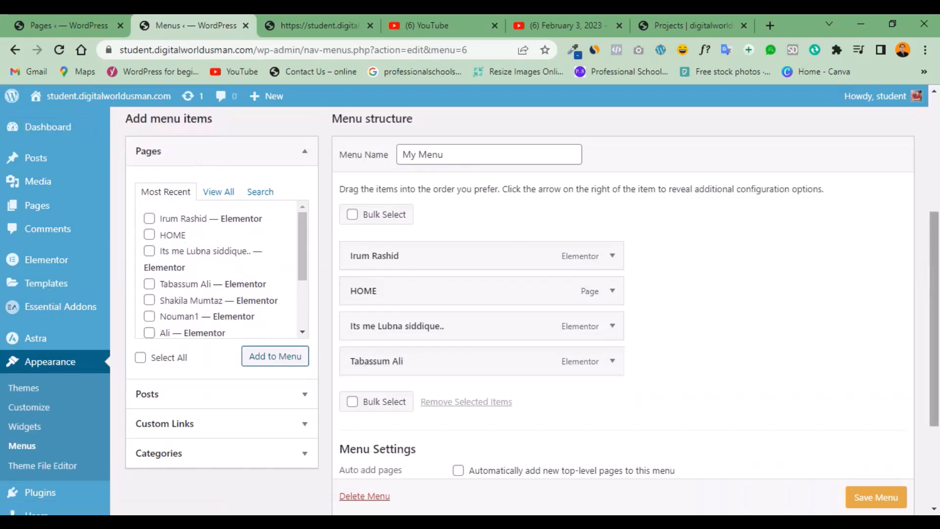
scroll(210, 353, down, 3)
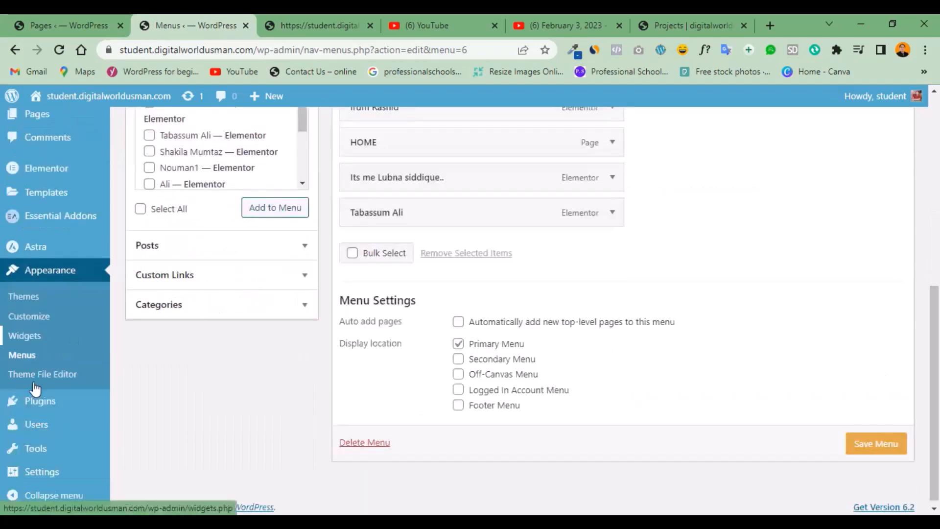
mouse_move(36, 474)
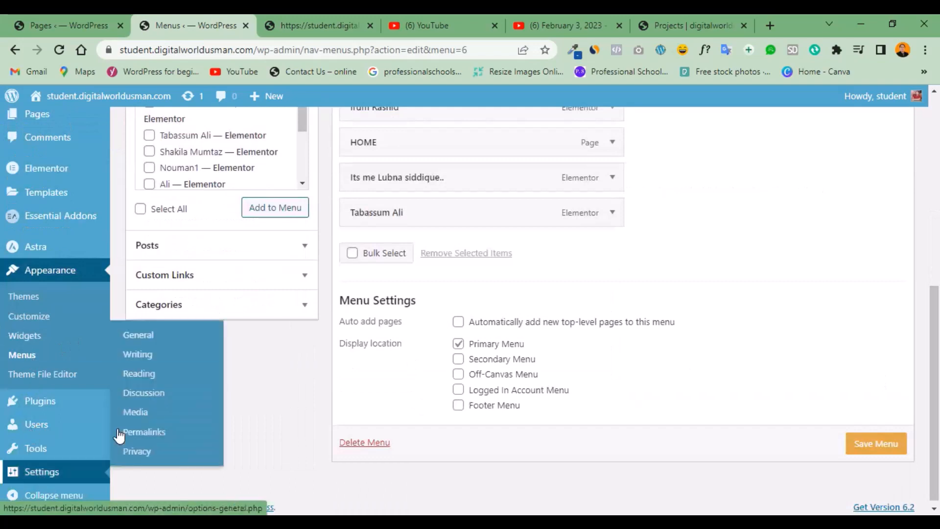
click(139, 373)
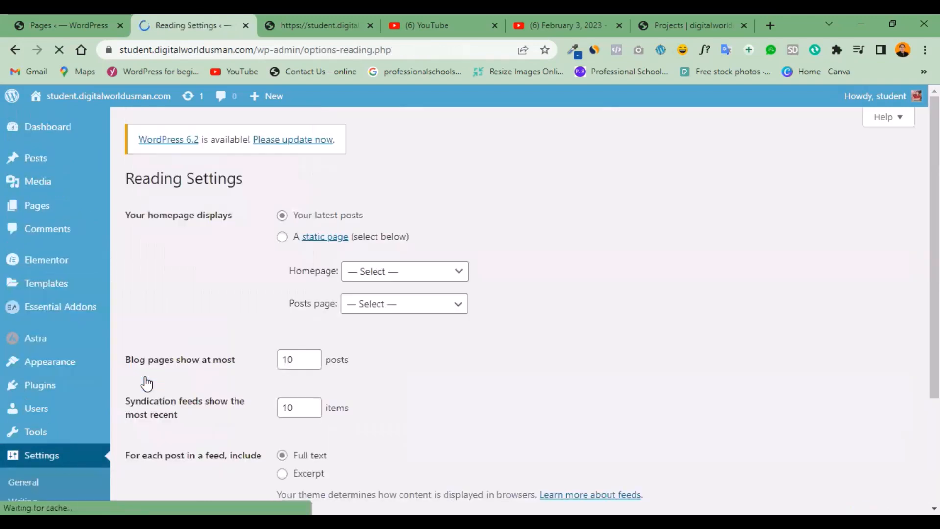
Set the homepage to display a static page, choose the first listed page as Homepage, and save the Reading settings.
click(282, 237)
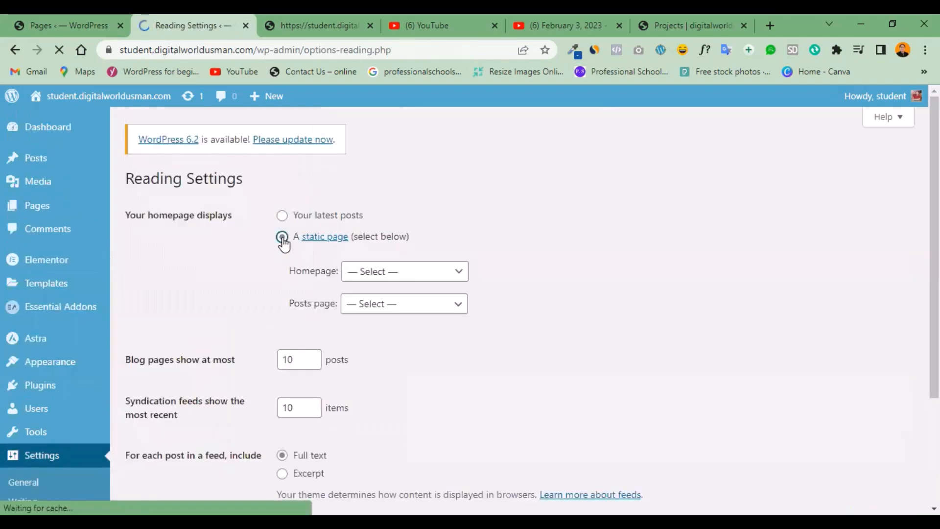
click(439, 282)
click(361, 308)
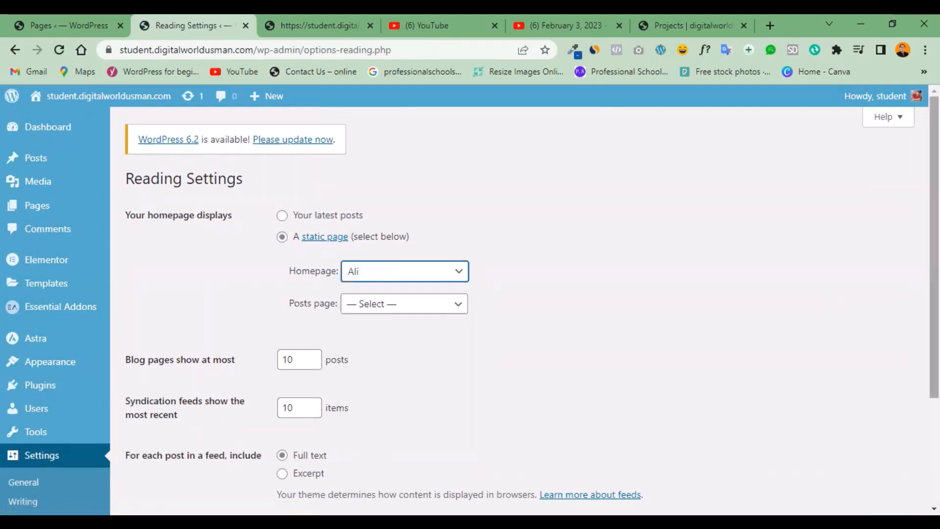
scroll(277, 457, down, 3)
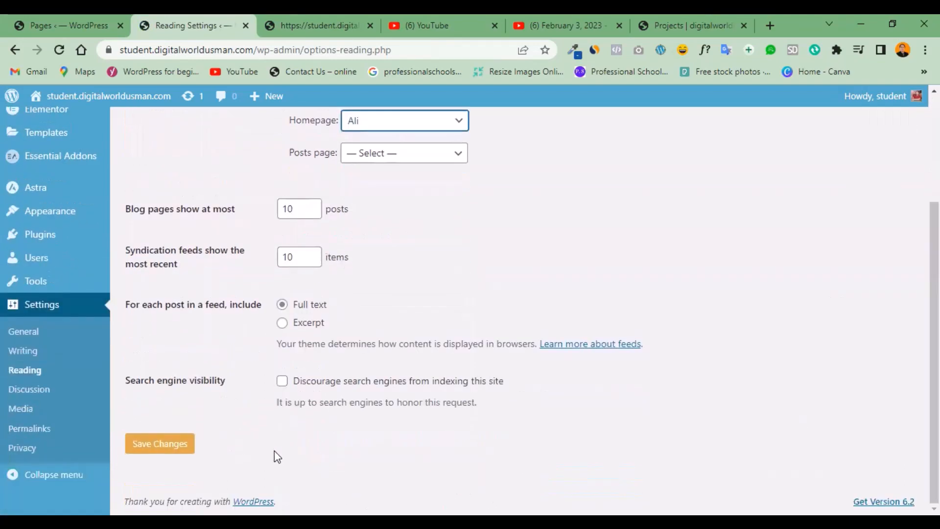
click(160, 445)
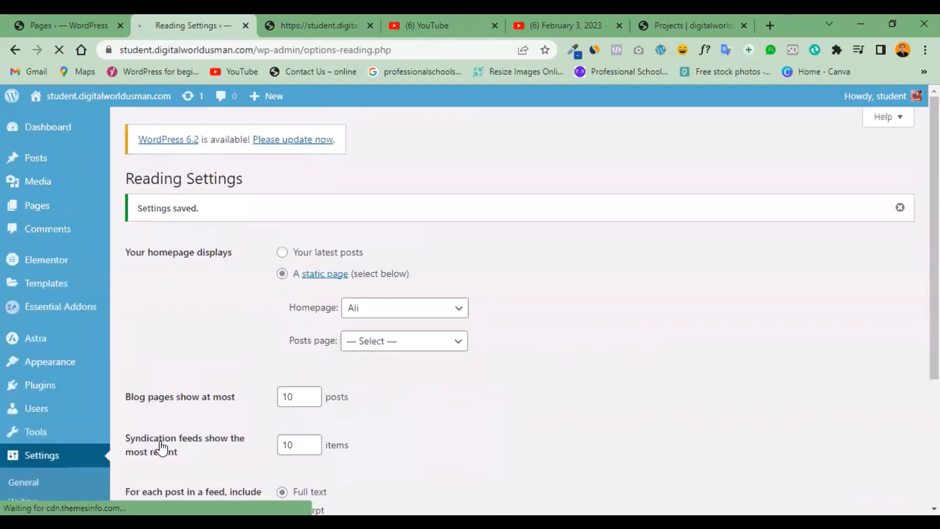
Reload the live site to check its homepage, and return to the Reading settings.
click(293, 29)
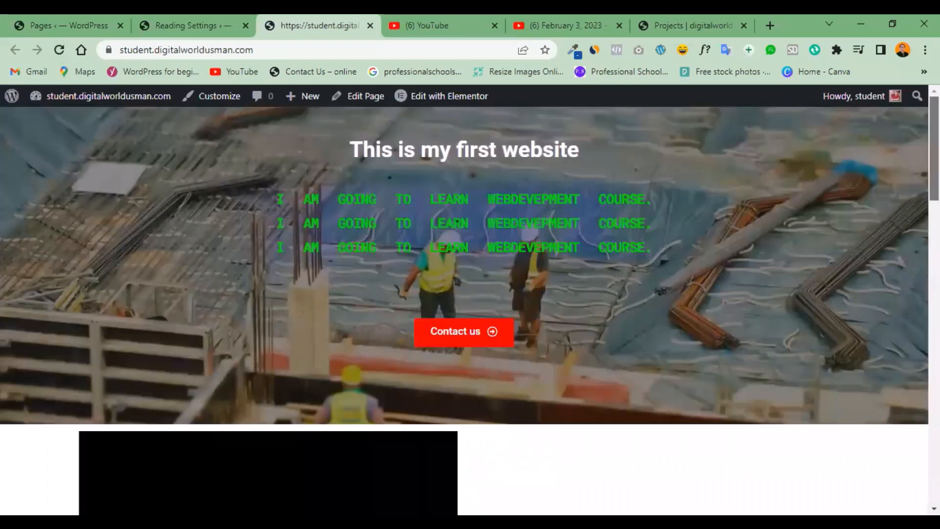
mouse_move(933, 148)
mouse_down()
mouse_move(934, 423)
mouse_move(934, 148)
mouse_up()
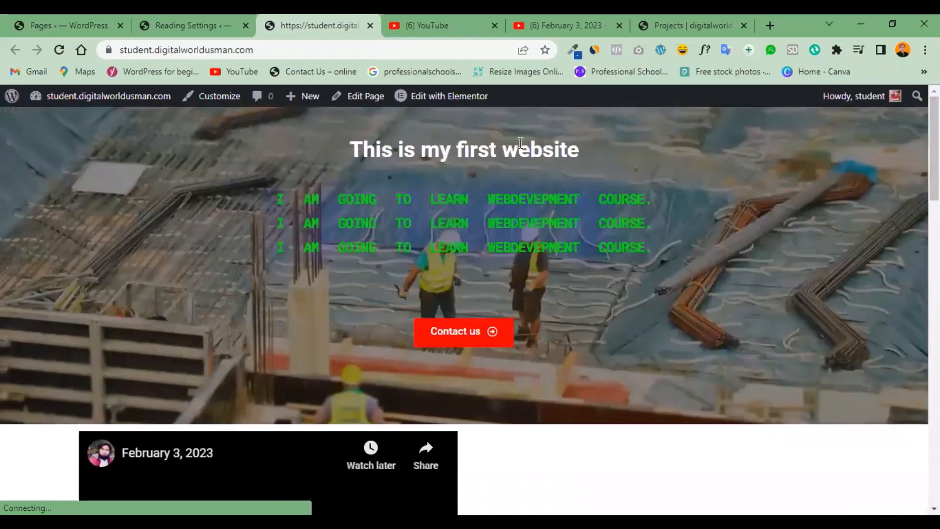
click(201, 25)
click(311, 22)
click(193, 31)
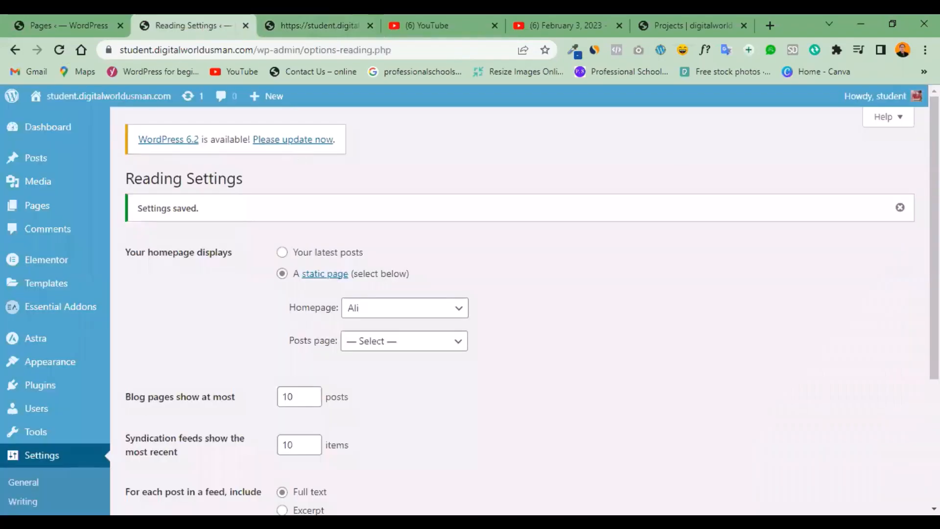
Open the menu editor from the Reading settings and review the page items in "My Menu".
mouse_move(934, 196)
mouse_down()
mouse_move(934, 314)
mouse_move(934, 196)
mouse_move(934, 227)
mouse_move(933, 213)
mouse_up()
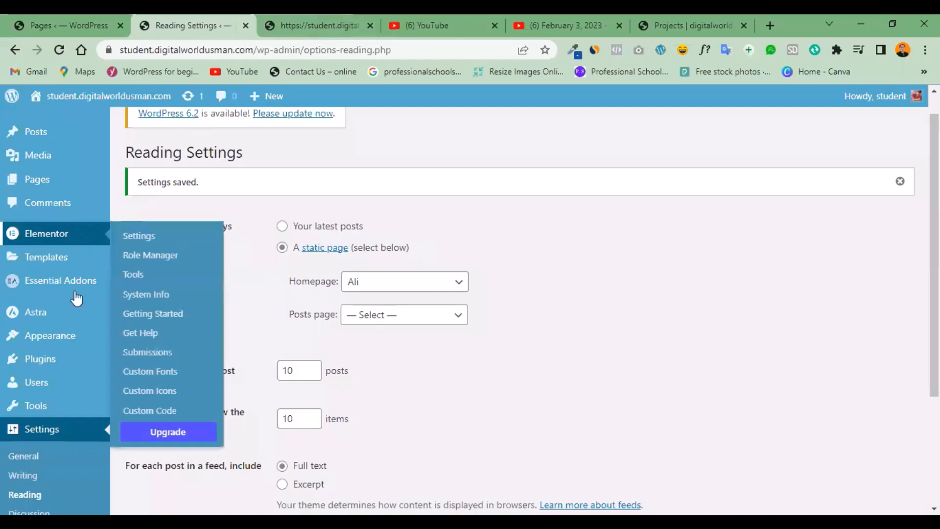
mouse_move(50, 335)
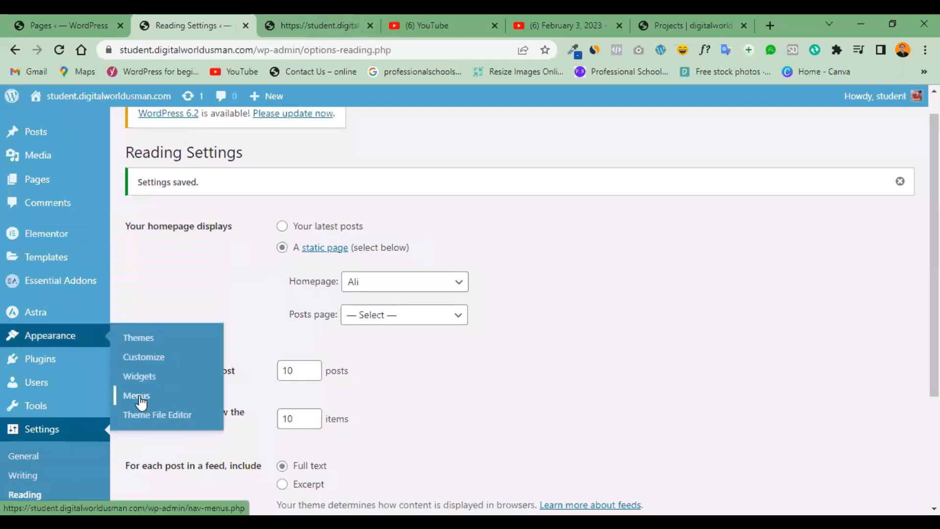
click(140, 398)
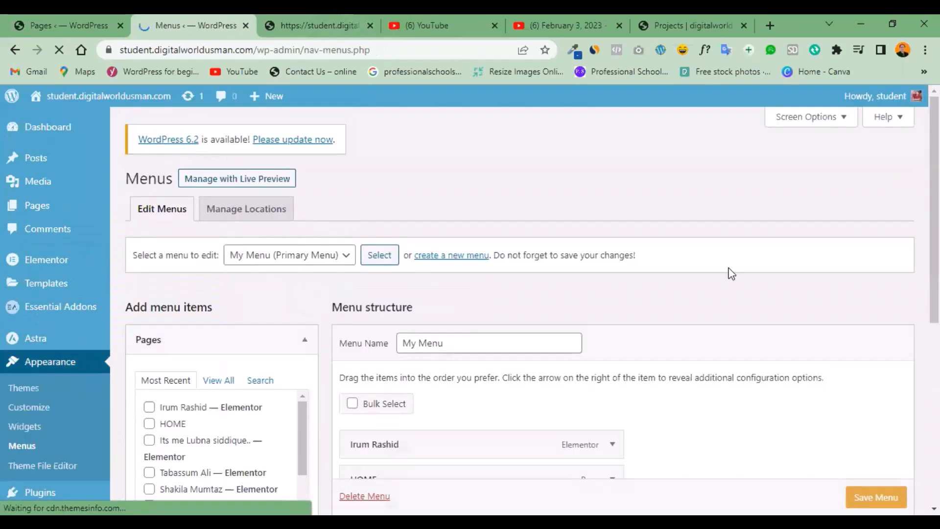
scroll(860, 206, down, 4)
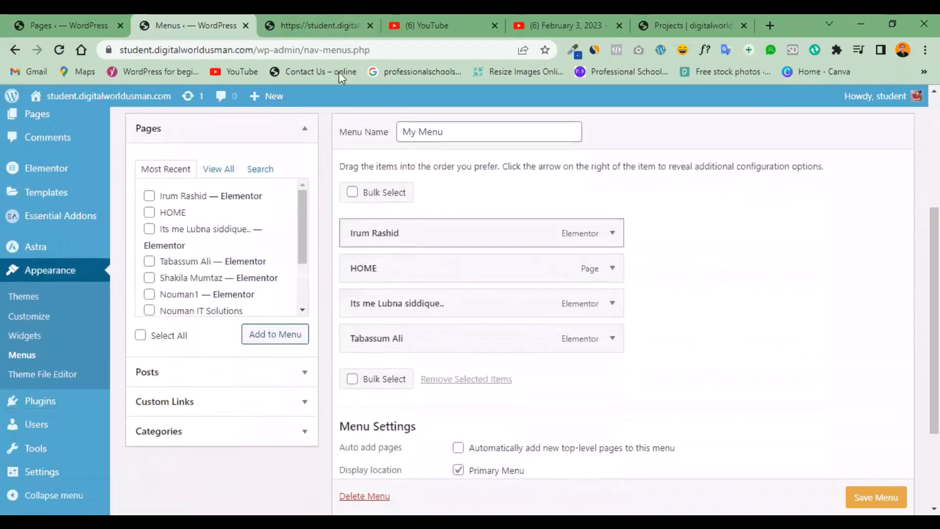
Look through the live homepage for the header menu, and return to the menu editor.
click(325, 25)
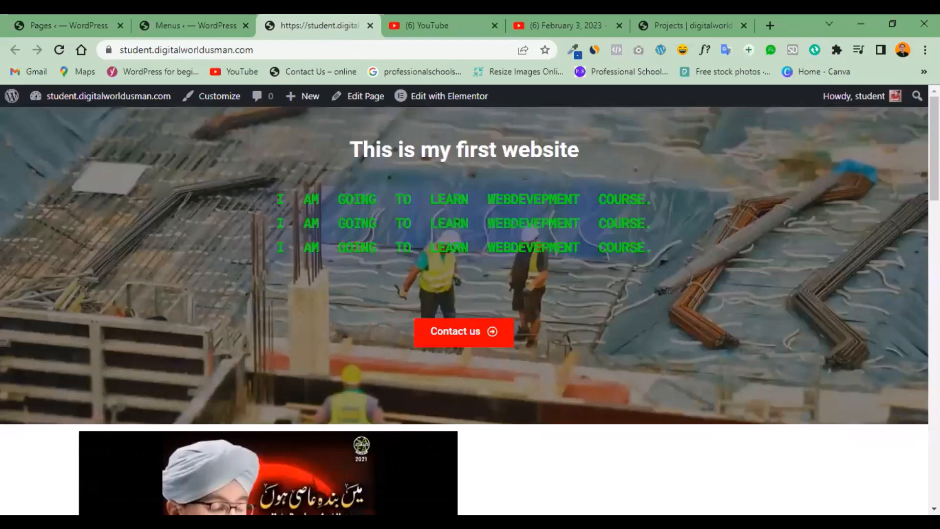
scroll(464, 306, down, 15)
scroll(464, 305, up, 8)
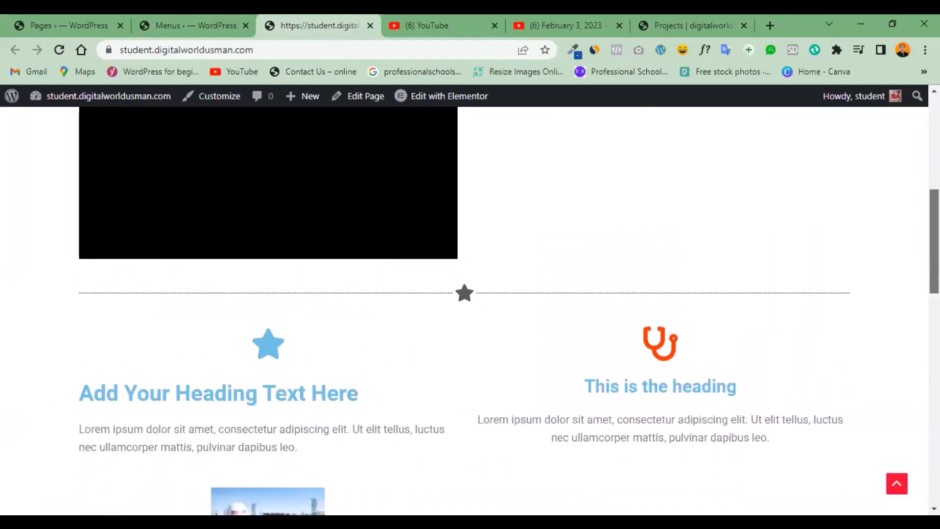
drag(934, 241, 933, 147)
click(170, 26)
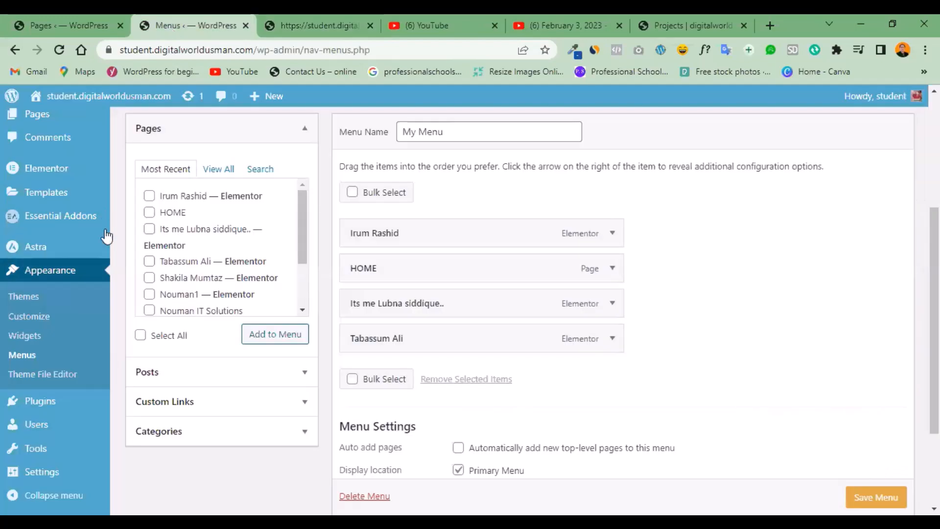
In the theme Customizer, set "My Menu" to automatically add new top-level pages, and publish the change.
click(35, 316)
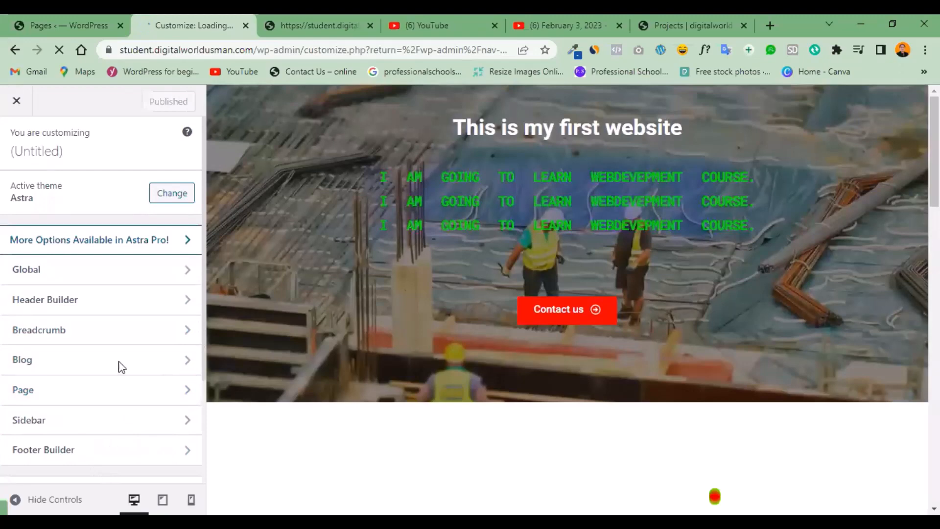
scroll(97, 362, down, 2)
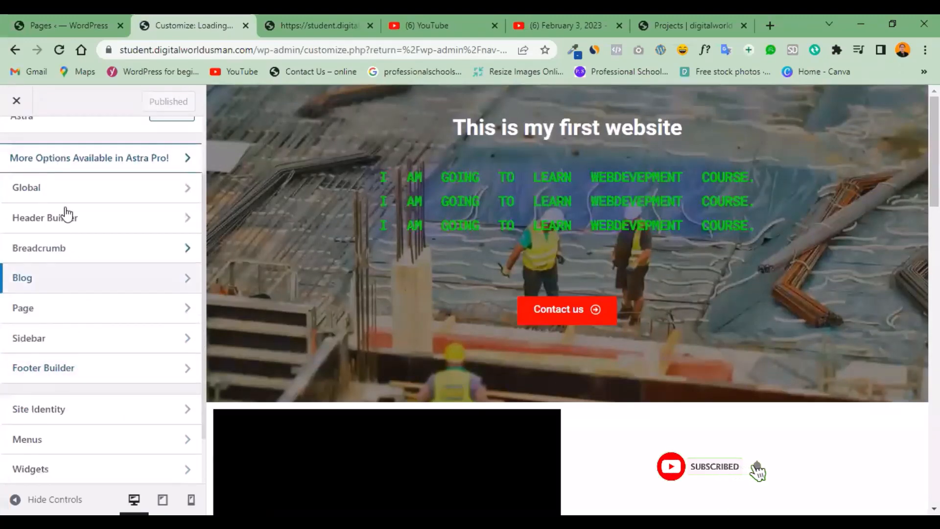
click(64, 439)
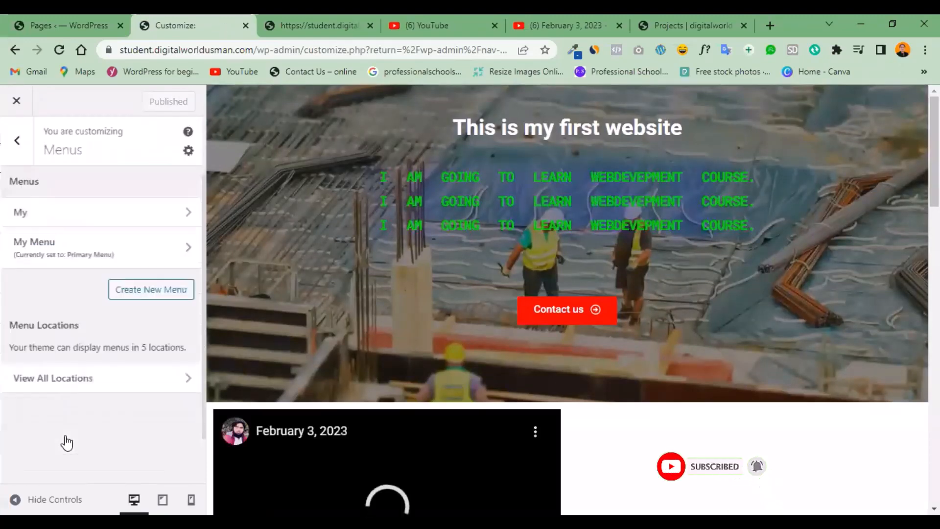
click(191, 250)
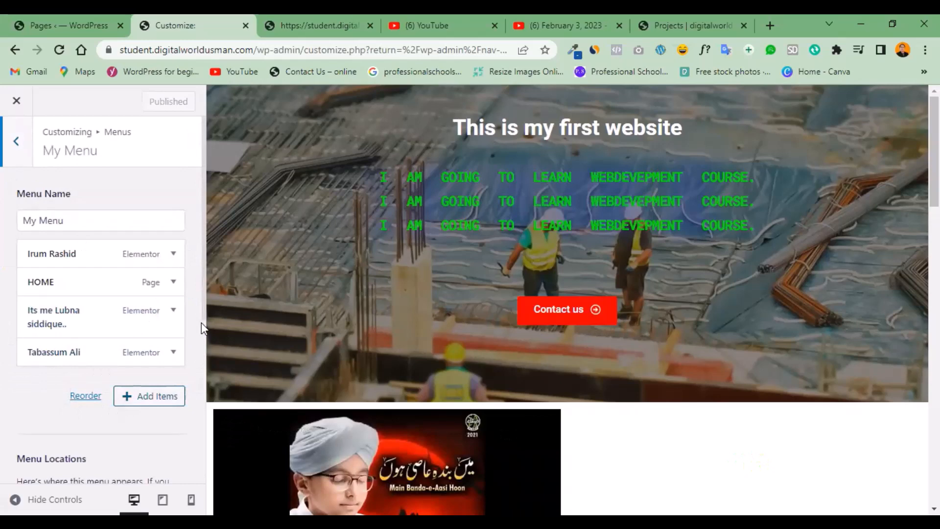
scroll(202, 322, down, 5)
scroll(195, 450, down, 3)
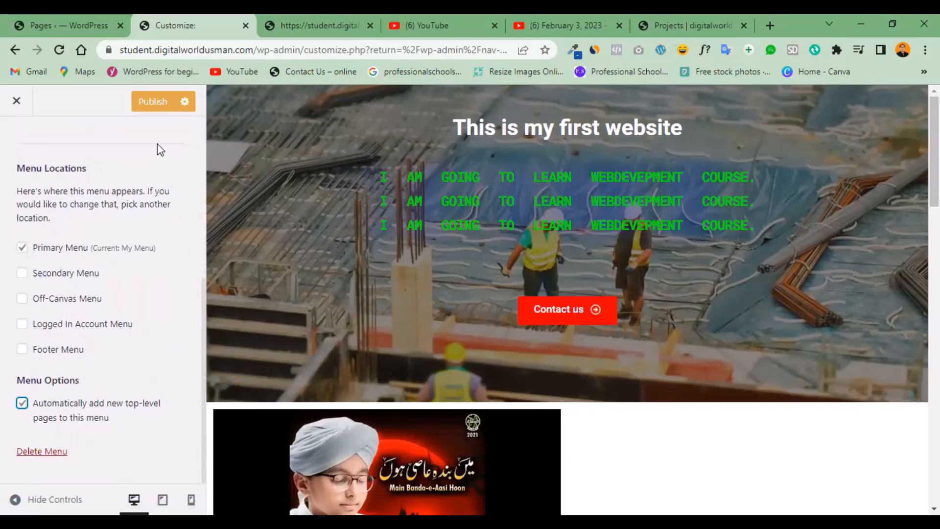
click(152, 112)
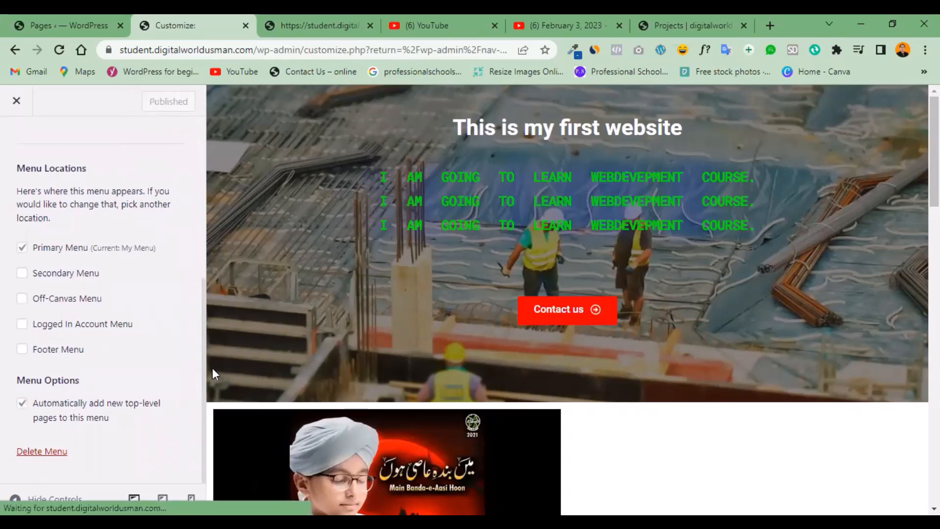
Review all menu locations in the Customizer, keep "My Menu" as the Primary Menu, and return to the main Customizer options.
drag(203, 369, 197, 199)
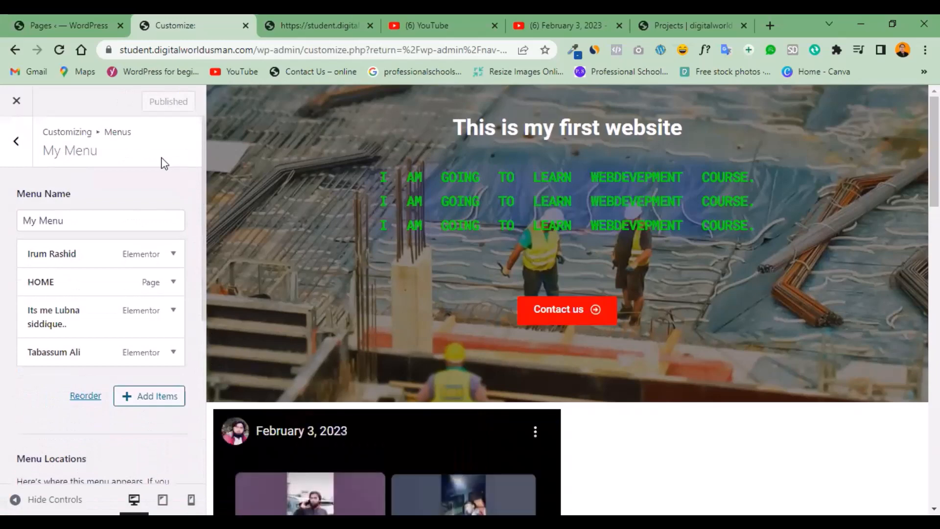
click(7, 142)
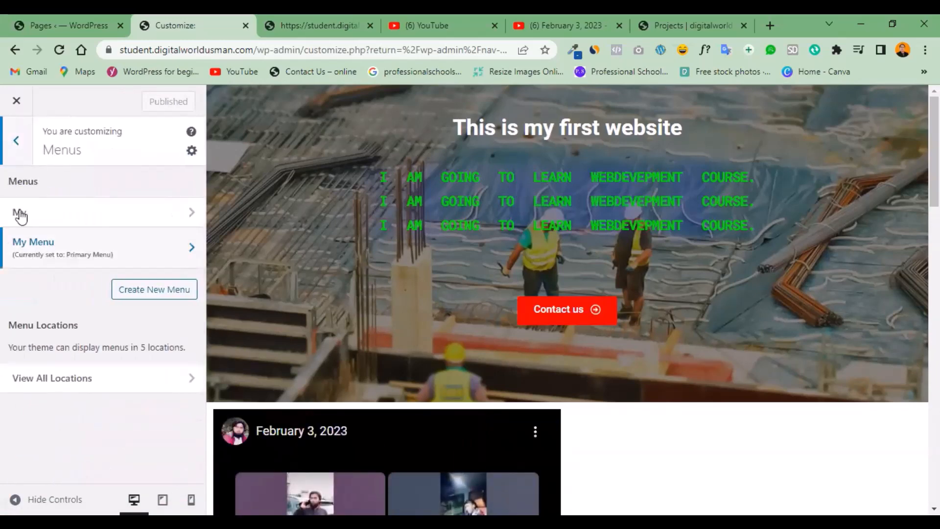
click(86, 387)
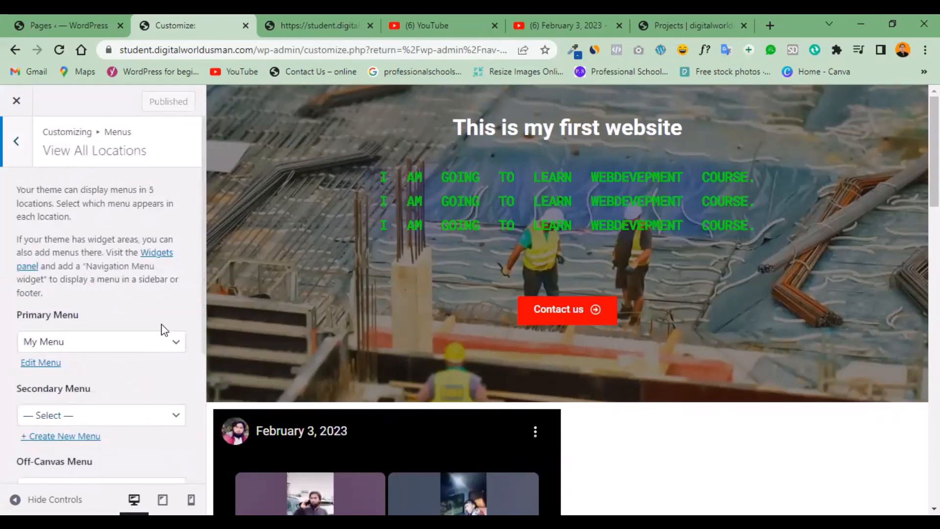
click(162, 341)
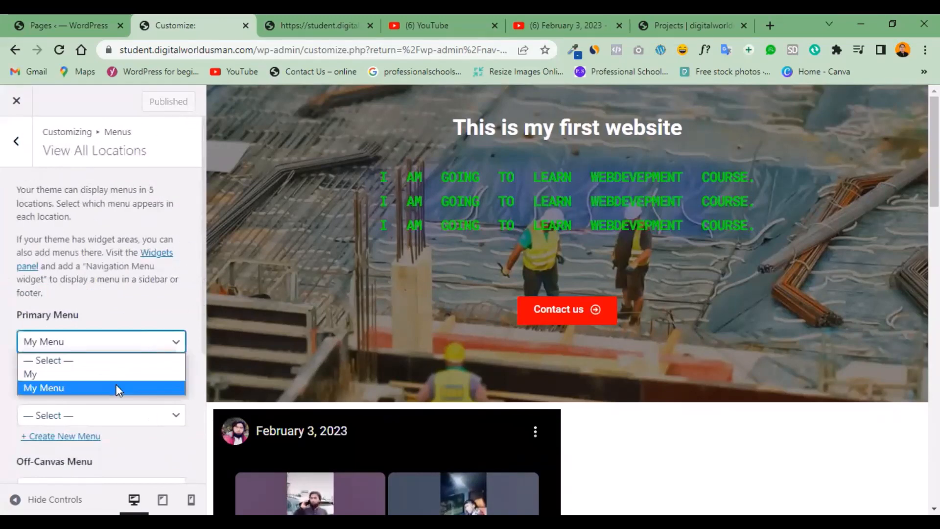
click(116, 387)
scroll(194, 371, down, 4)
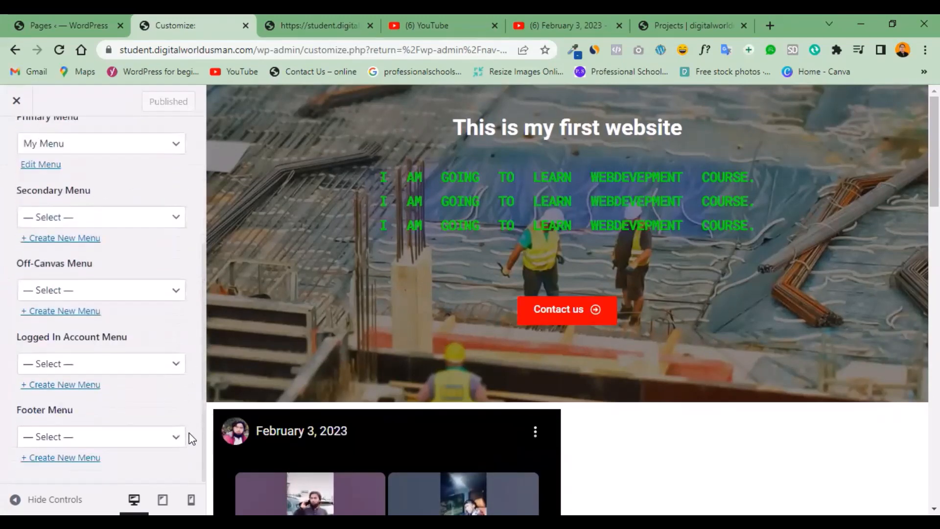
scroll(193, 416, up, 5)
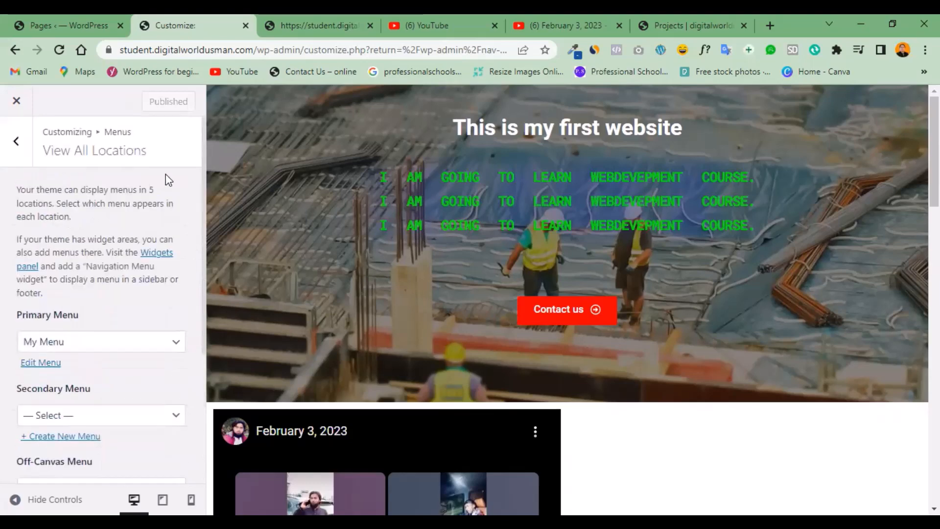
click(17, 141)
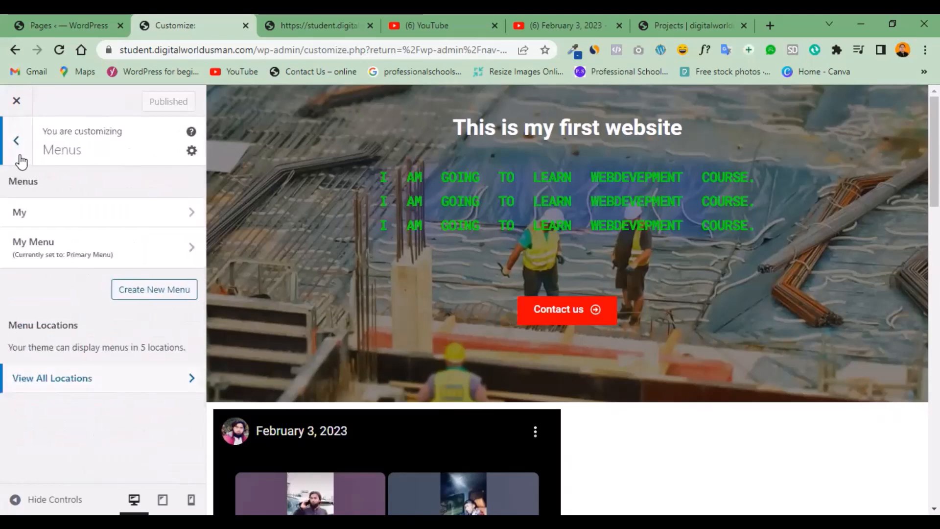
click(14, 143)
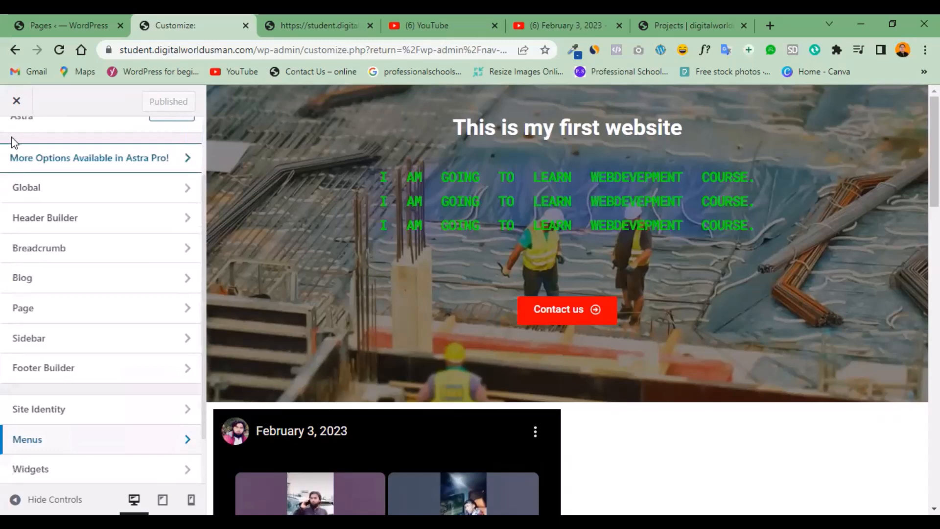
Leave the Customizer and load the WordPress dashboard at student.digitalworldusman.com/wp-admin/.
click(306, 51)
drag(305, 51, 637, 60)
key(BackSpace)
key(Return)
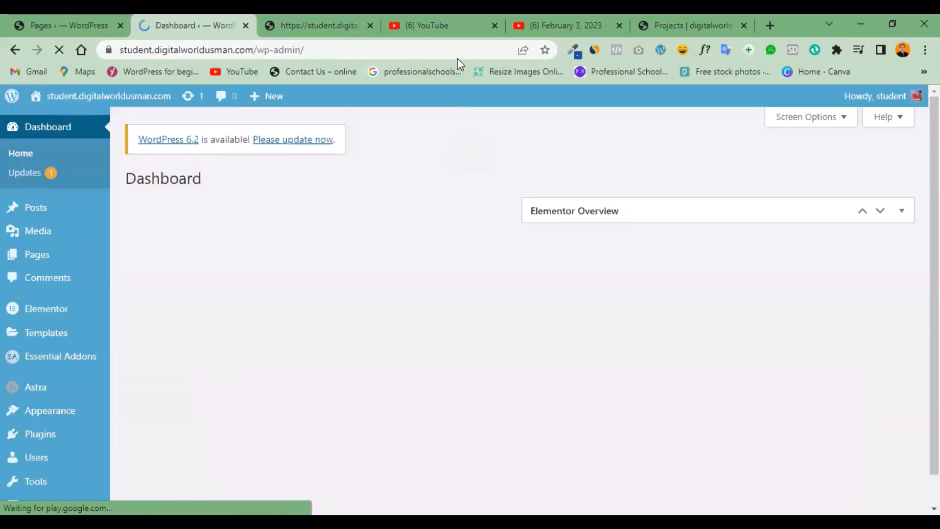
Check the live homepage for the header menu, and return to the WordPress dashboard.
click(322, 28)
mouse_move(934, 147)
mouse_down()
mouse_move(934, 213)
mouse_move(934, 144)
mouse_up()
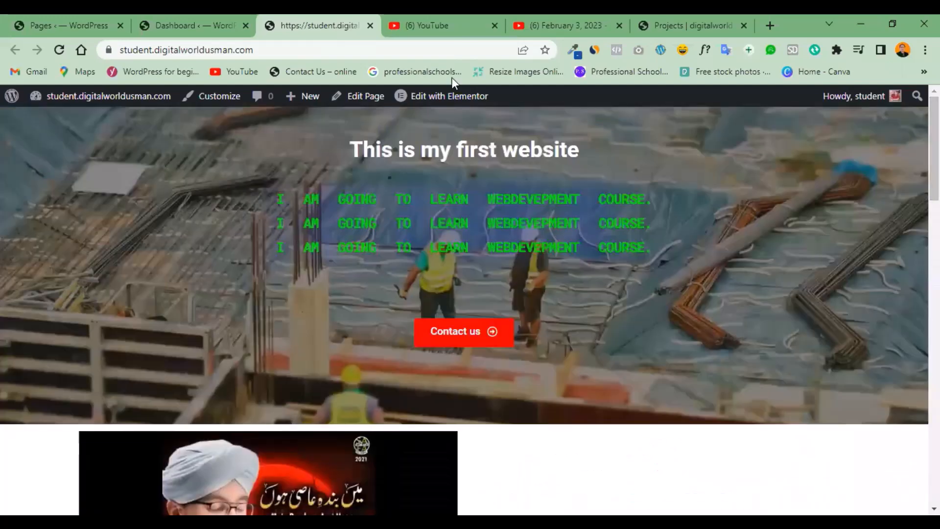
click(162, 23)
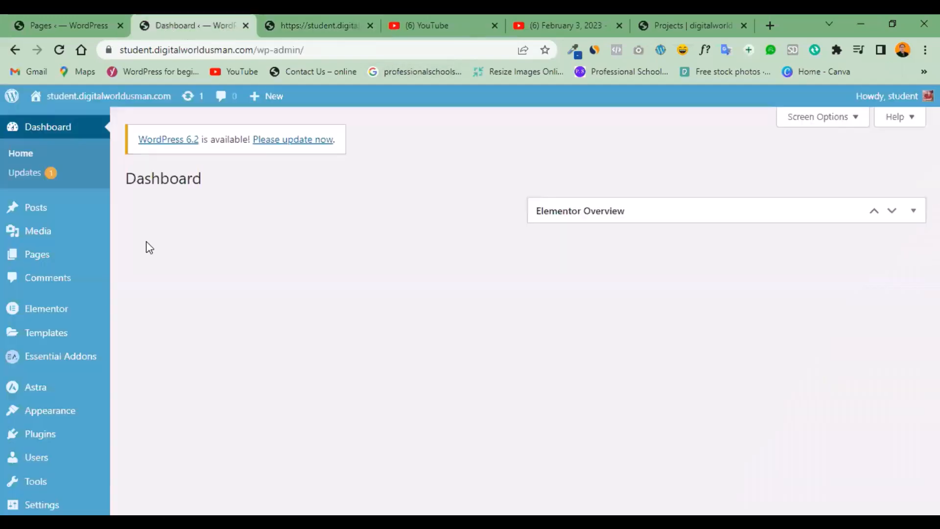
Open the WordPress menu editor, turn off automatically adding new top-level pages to "My Menu", and save the menu.
click(56, 415)
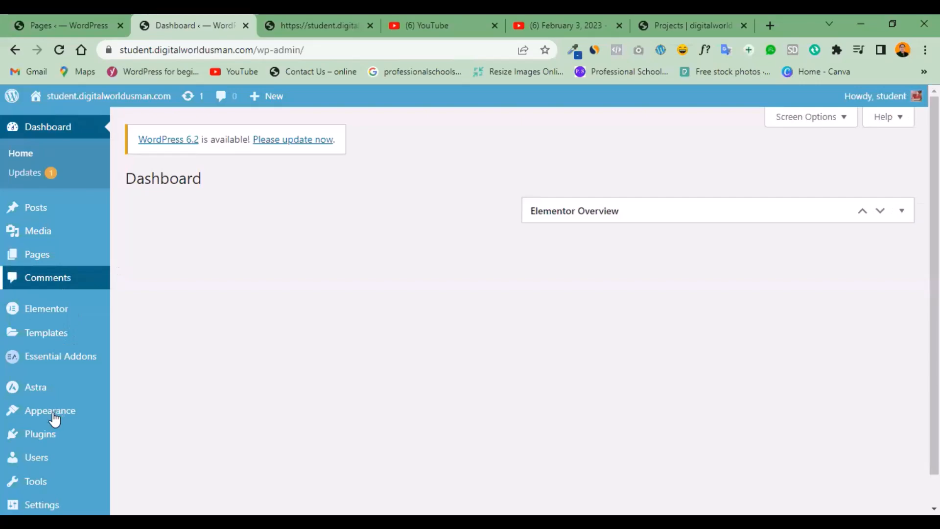
scroll(113, 401, down, 5)
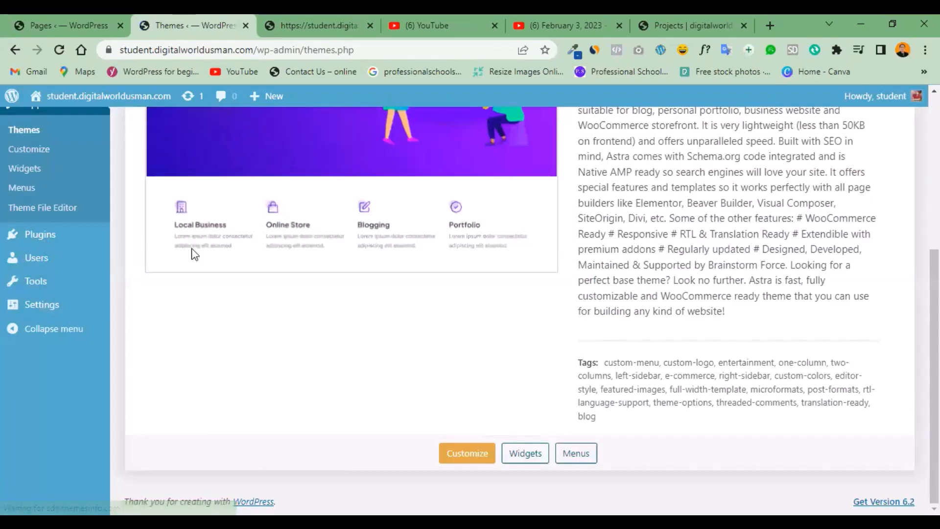
click(22, 189)
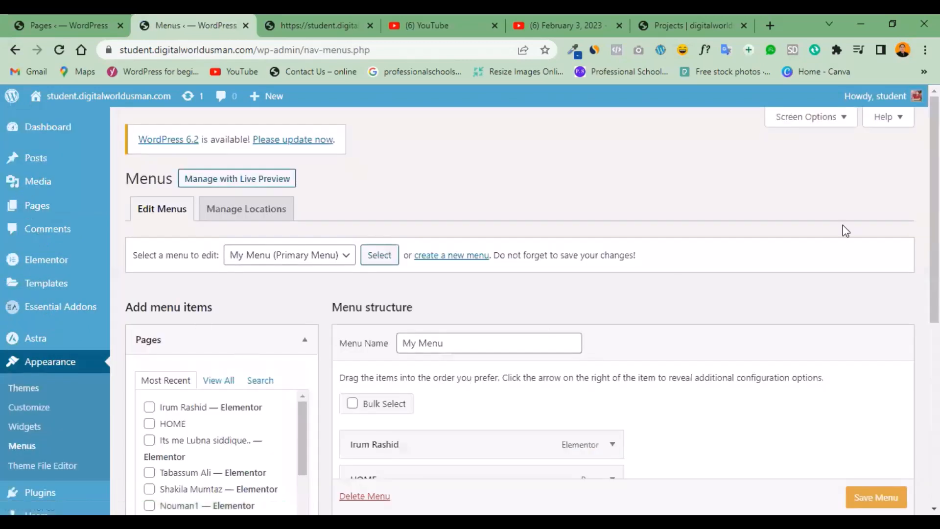
scroll(519, 304, down, 3)
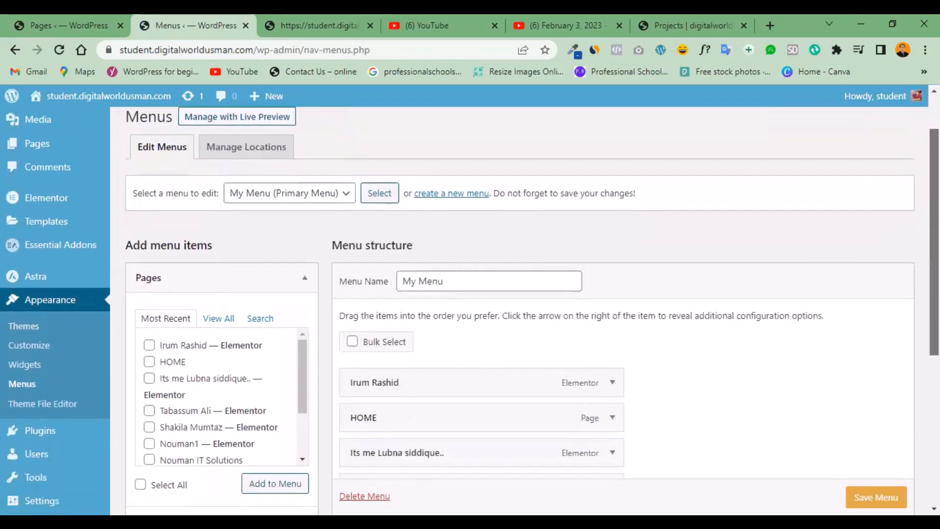
scroll(519, 303, down, 3)
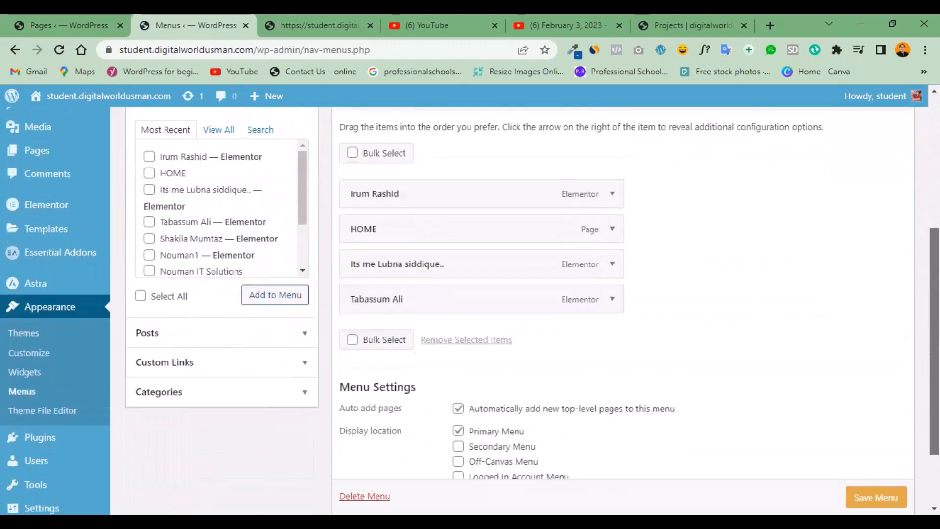
click(458, 355)
click(856, 479)
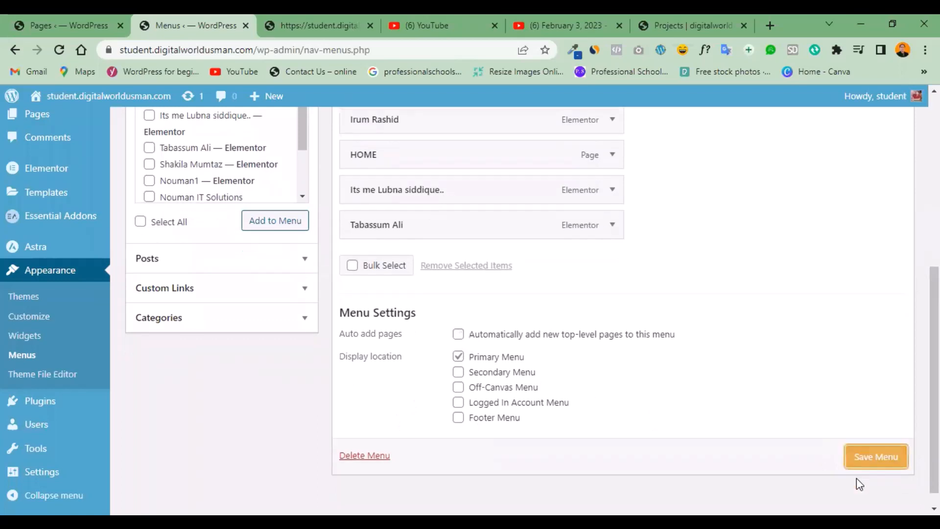
Remove the first item, directly above HOME, from the "My Menu" structure.
scroll(610, 223, up, 2)
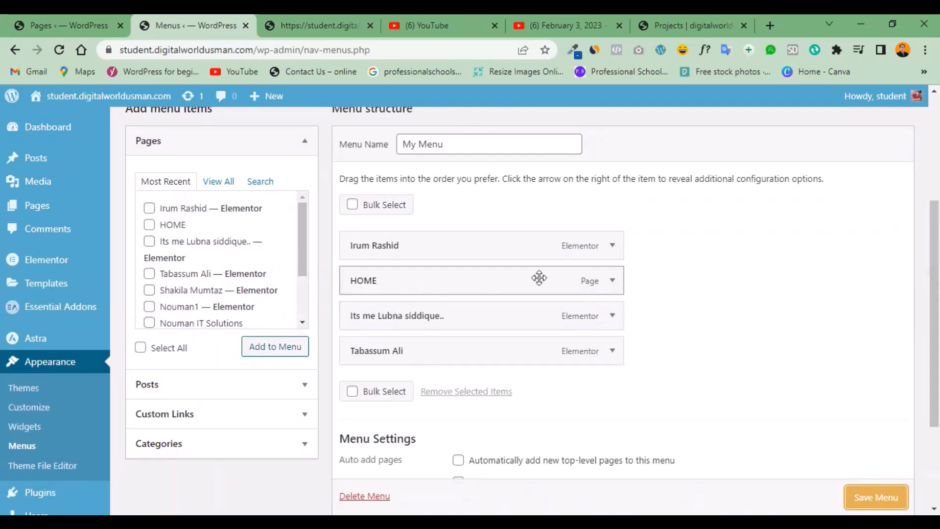
click(612, 246)
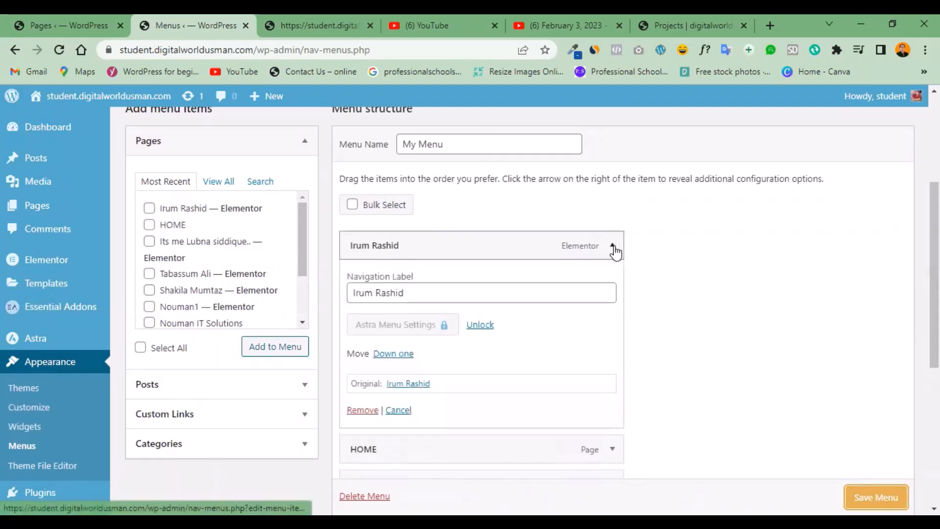
click(362, 410)
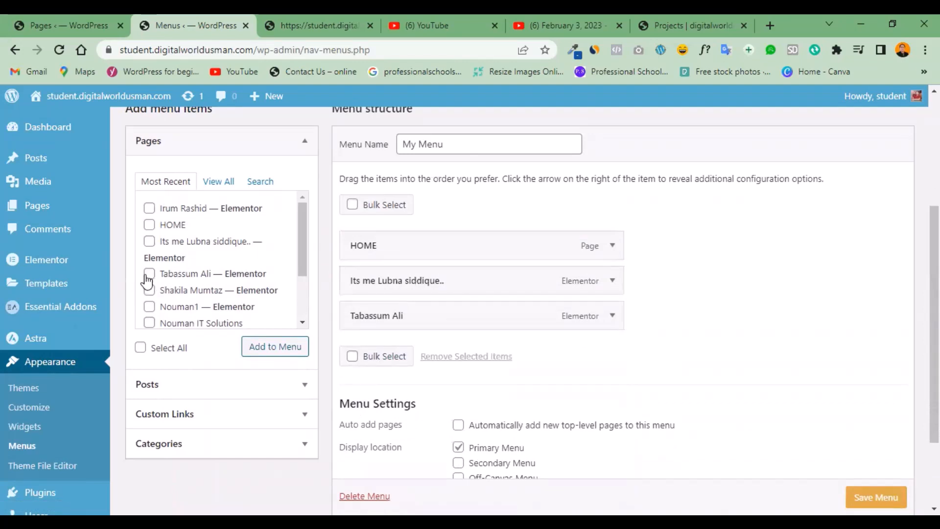
Add the sixth page in the recent pages list to "My Menu", and remove its duplicate entry.
click(149, 307)
click(272, 353)
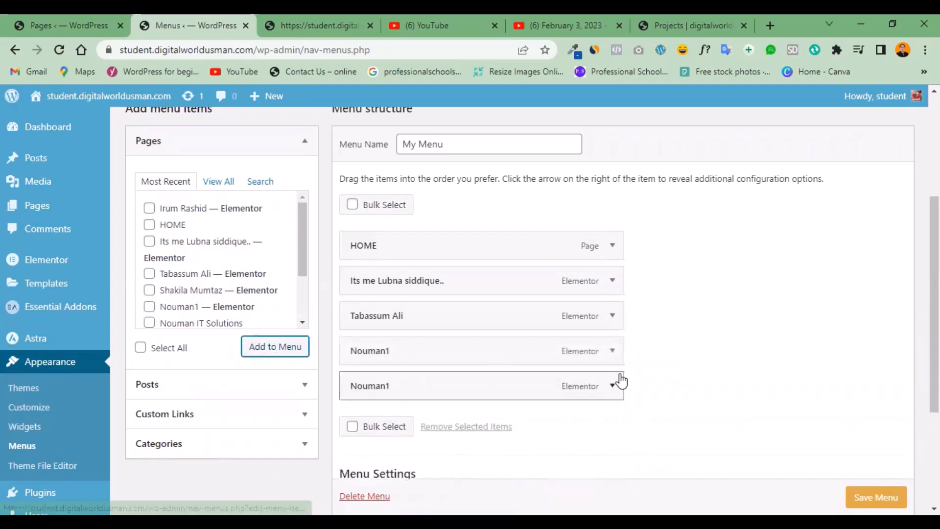
click(612, 387)
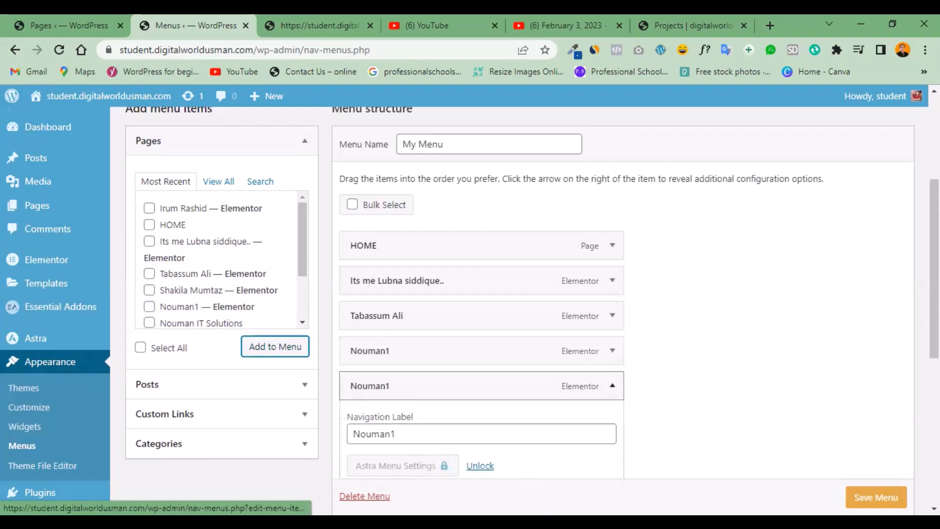
scroll(479, 343, down, 3)
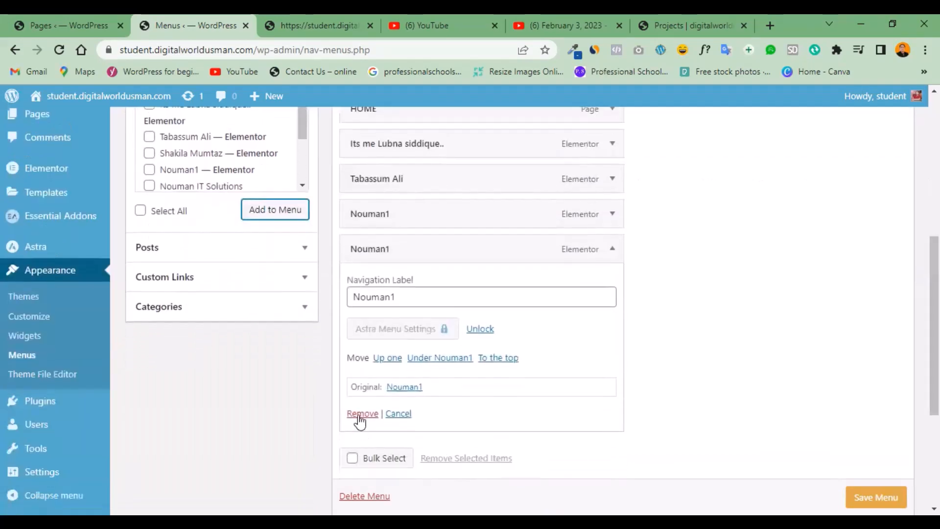
click(361, 413)
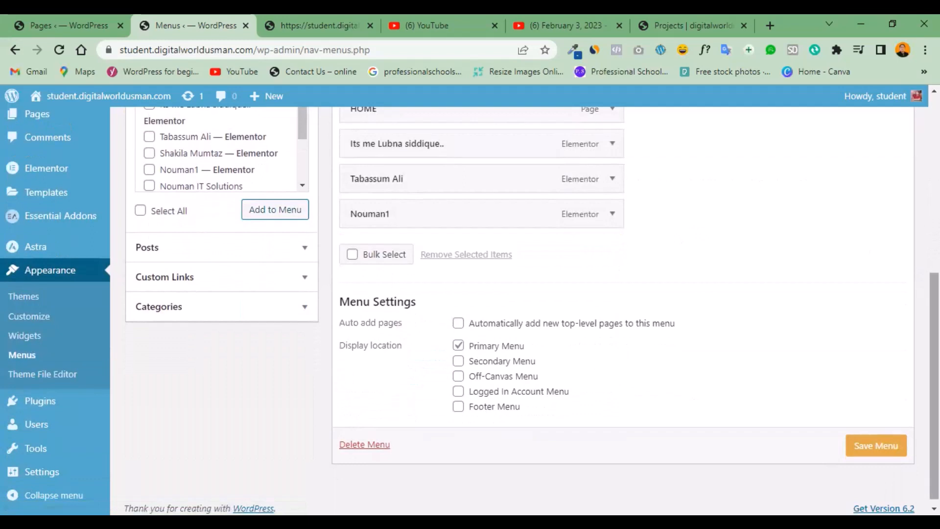
Move the newly added menu item directly below HOME, and save "My Menu".
scroll(864, 248, up, 1)
scroll(759, 266, up, 2)
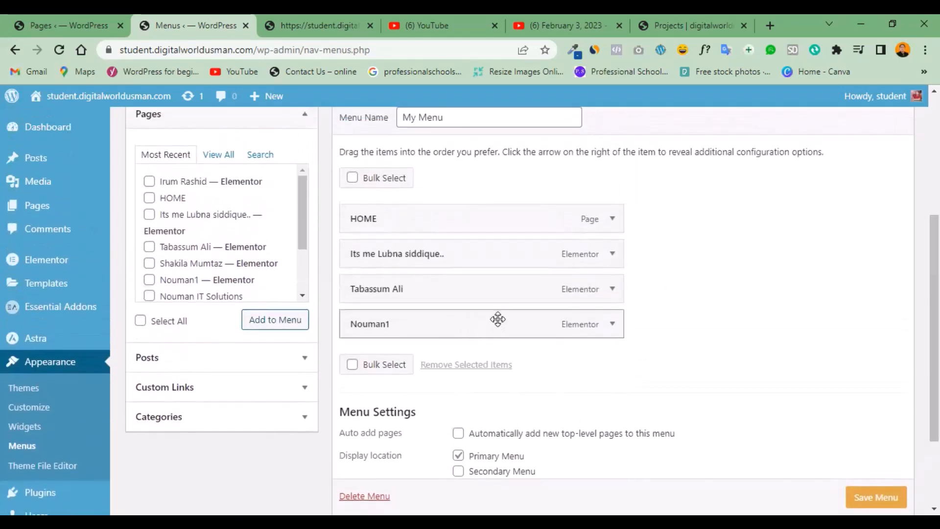
drag(497, 318, 495, 258)
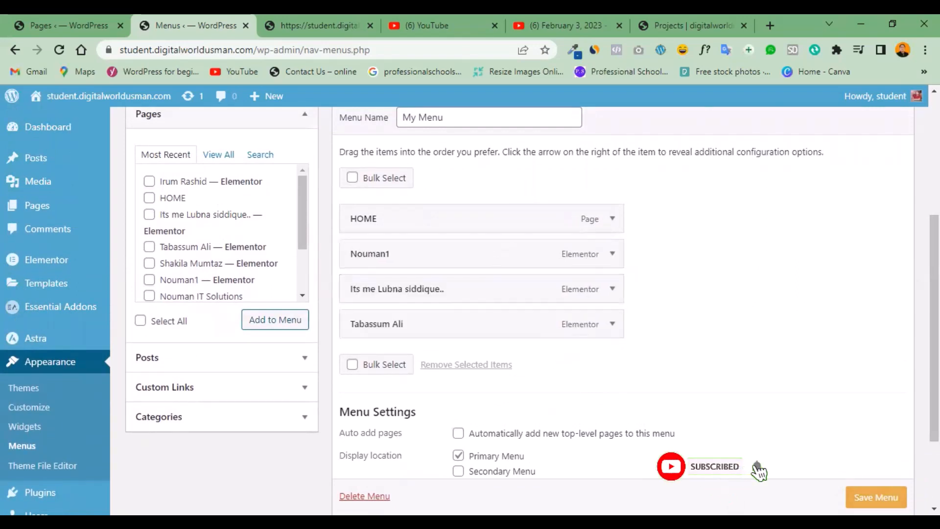
click(876, 496)
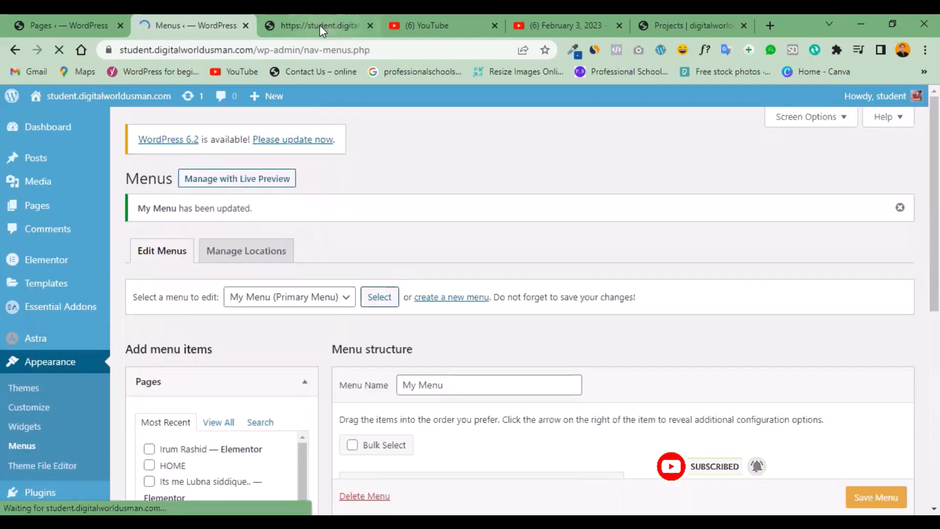
Reload the live homepage, look through it for the updated menu, and return to the menu editor.
click(320, 27)
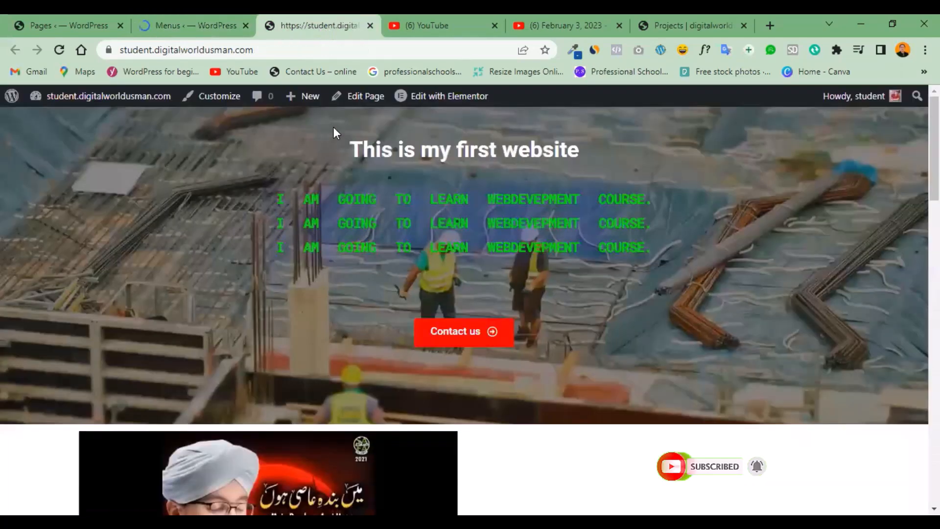
click(59, 50)
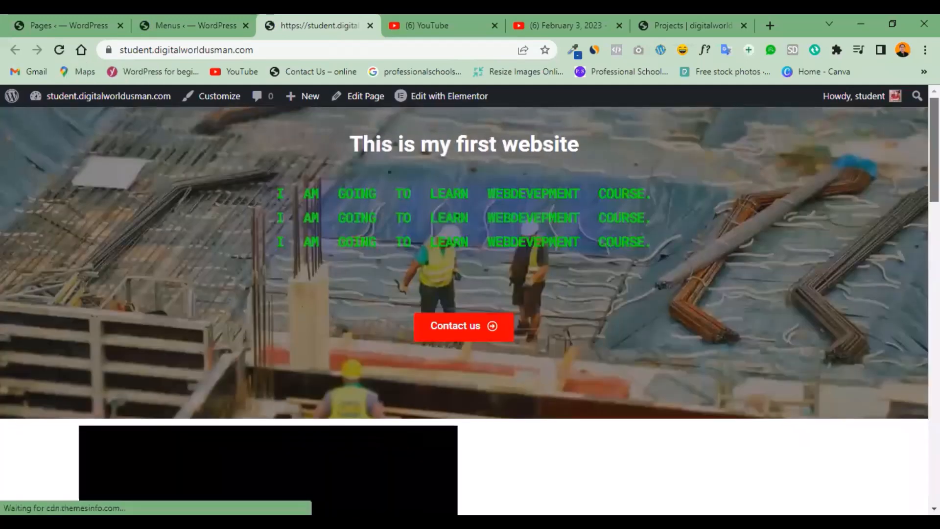
scroll(914, 254, down, 10)
scroll(913, 245, up, 10)
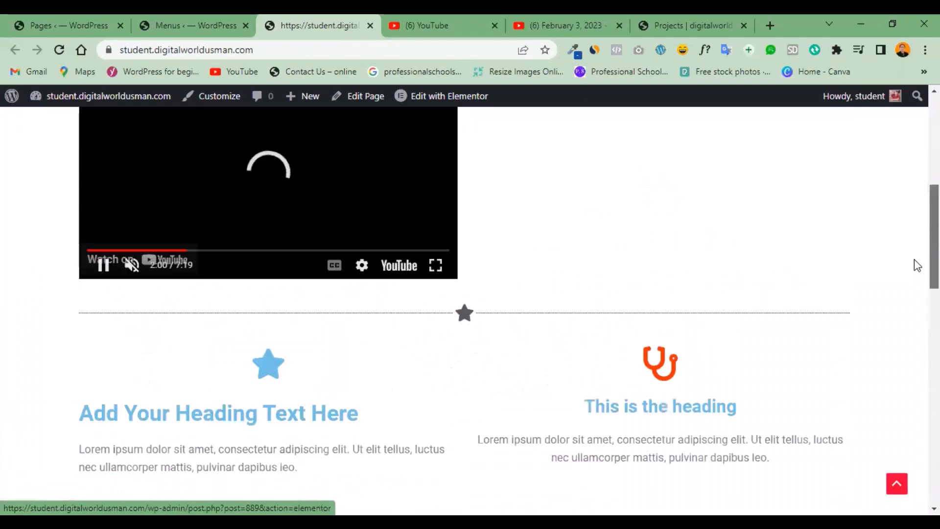
scroll(913, 171, up, 1)
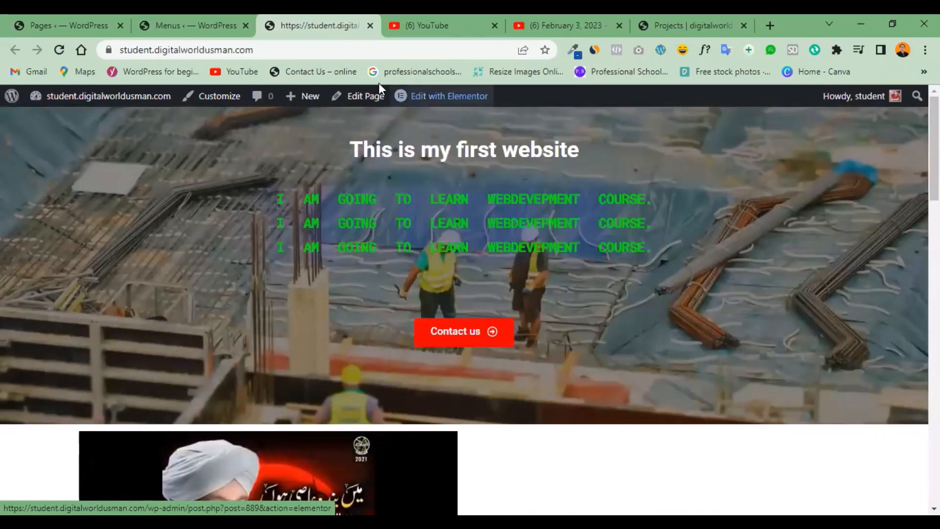
click(196, 20)
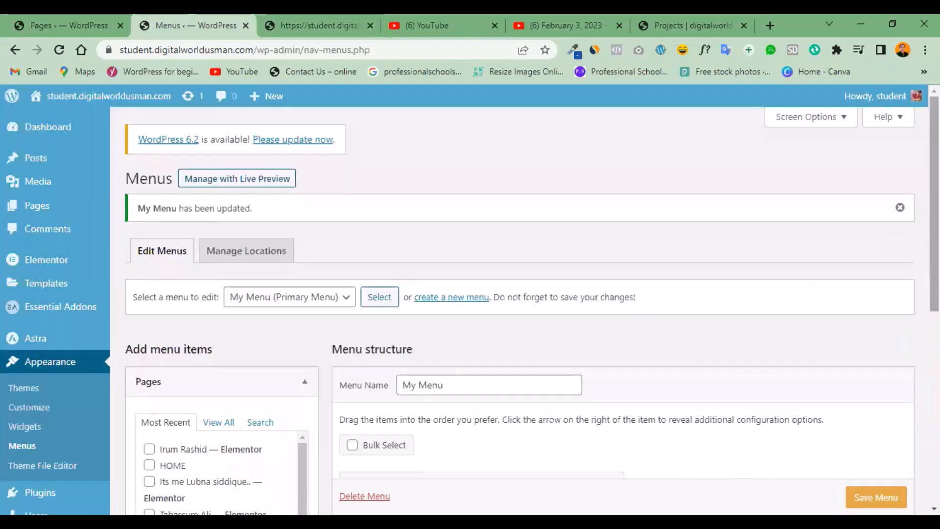
Dismiss the update notice, nest the second and third menu items under HOME as sub items, and save "My Menu".
click(899, 207)
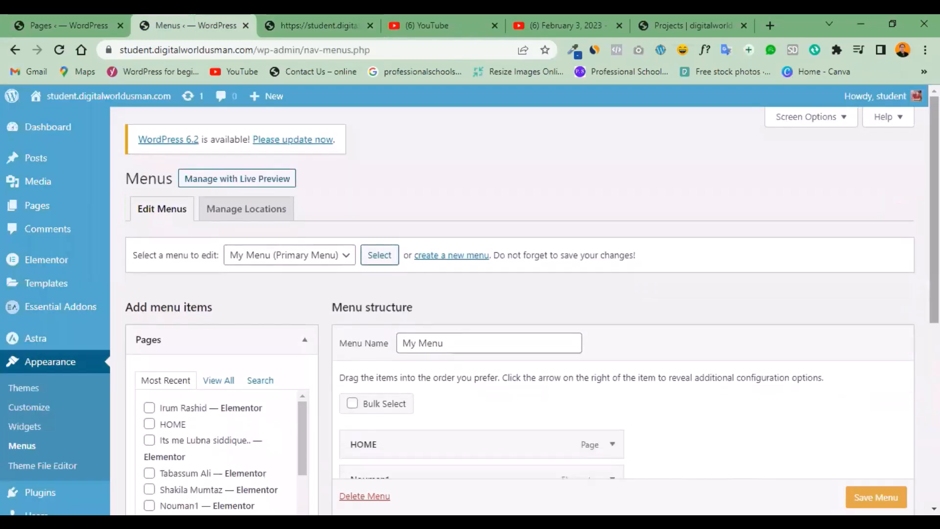
scroll(900, 211, down, 2)
scroll(550, 279, down, 2)
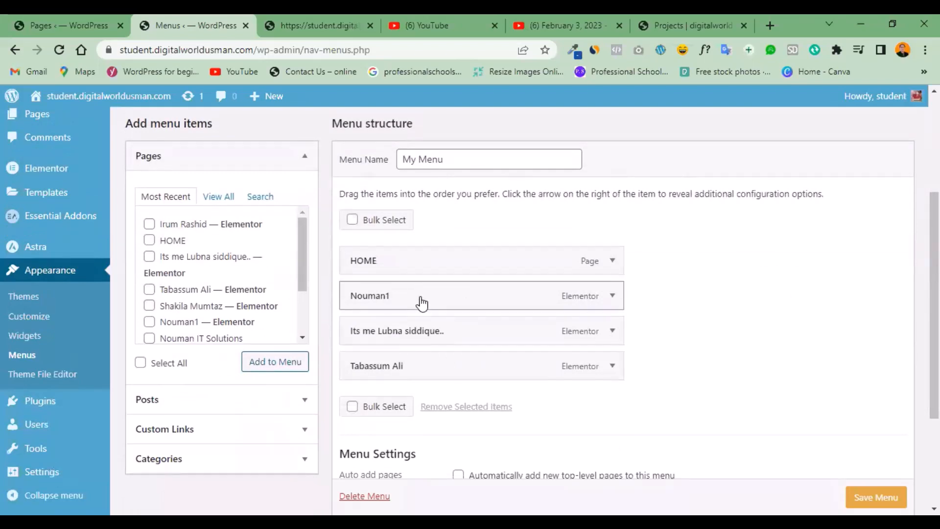
drag(422, 303, 442, 304)
drag(447, 340, 462, 340)
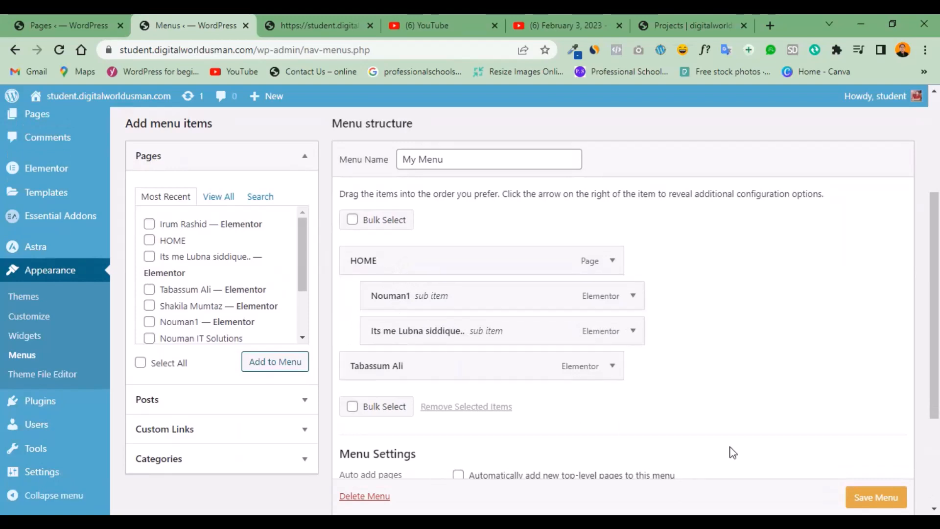
click(875, 497)
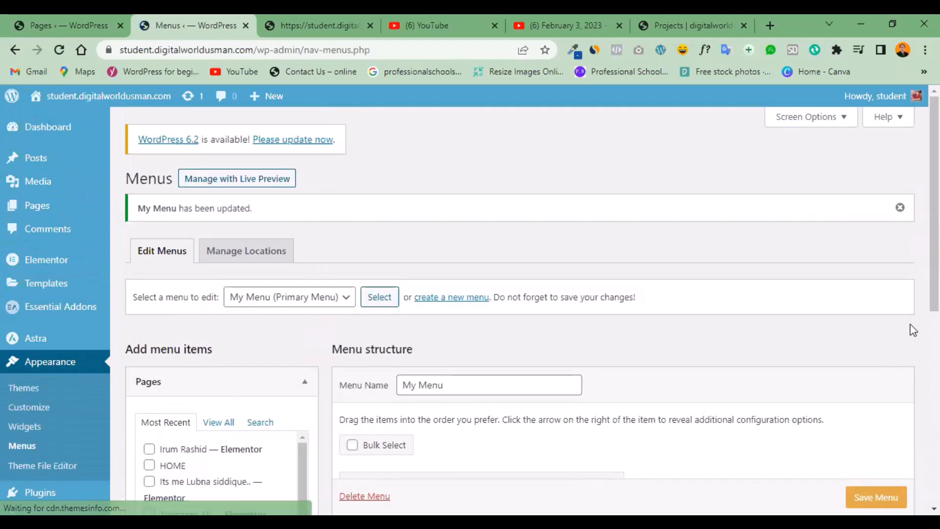
Review the saved menu structure, reload the live homepage to check for the header menu, and return to the menu editor.
scroll(532, 310, down, 5)
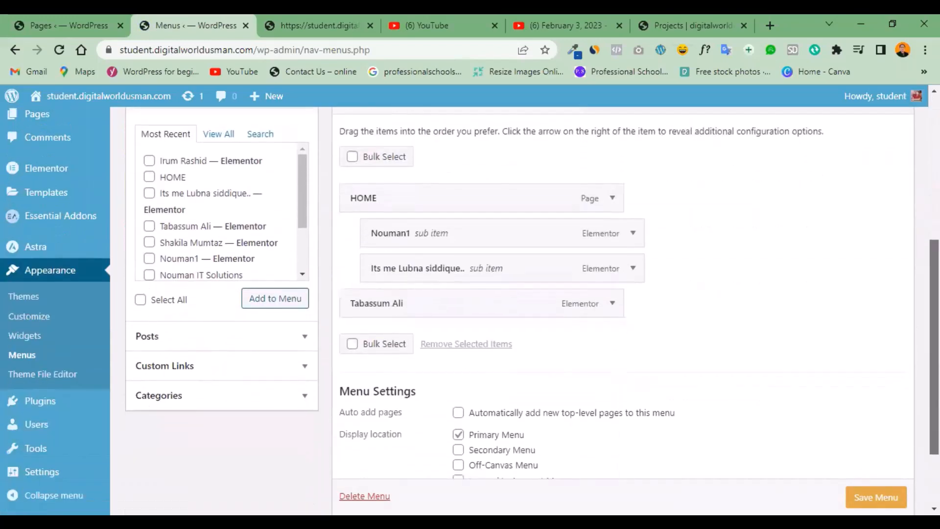
scroll(532, 310, up, 3)
scroll(532, 310, down, 1)
scroll(532, 311, up, 3)
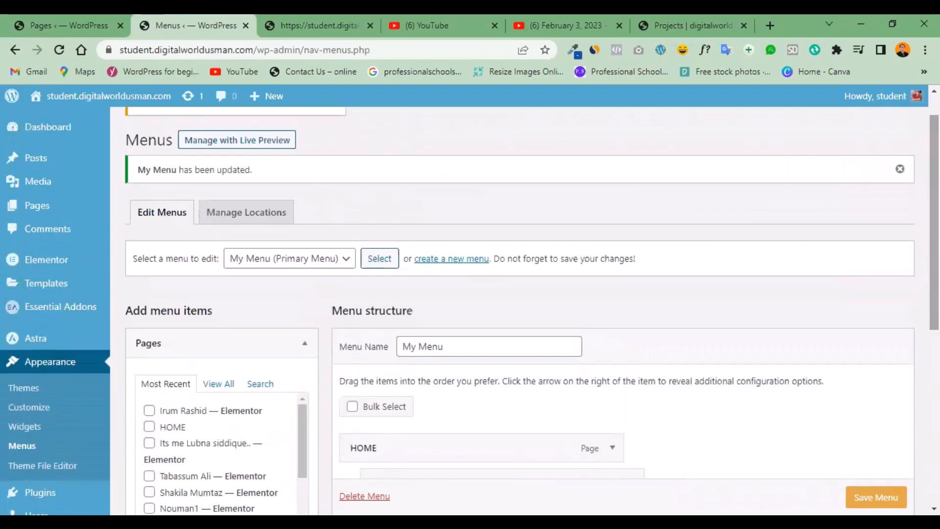
click(305, 14)
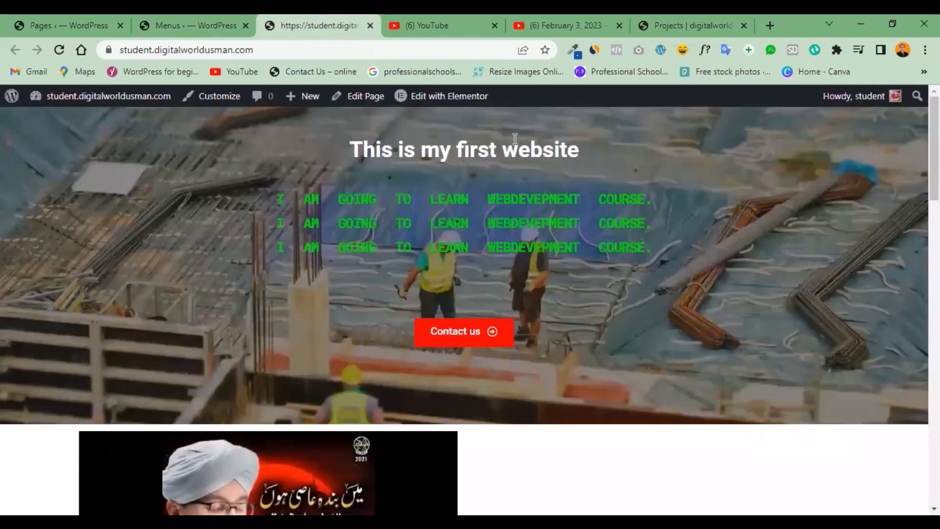
click(59, 49)
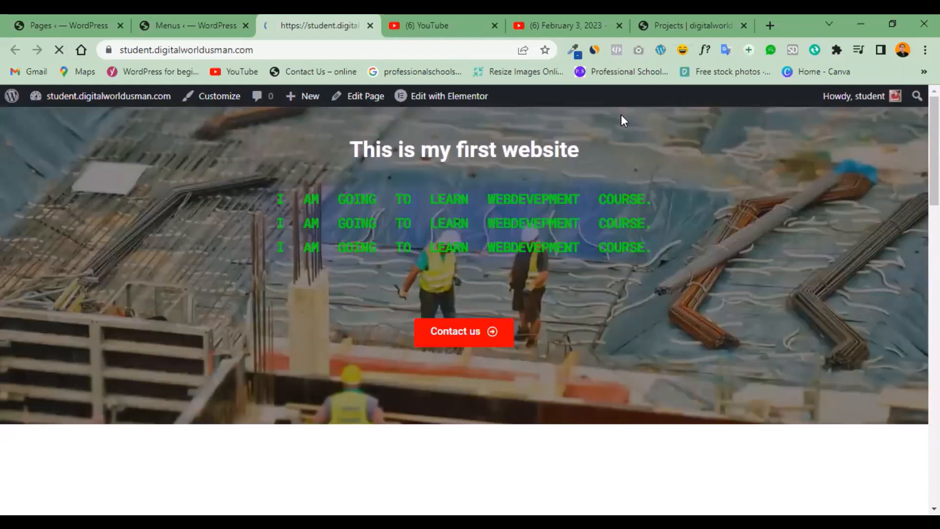
drag(934, 147, 933, 111)
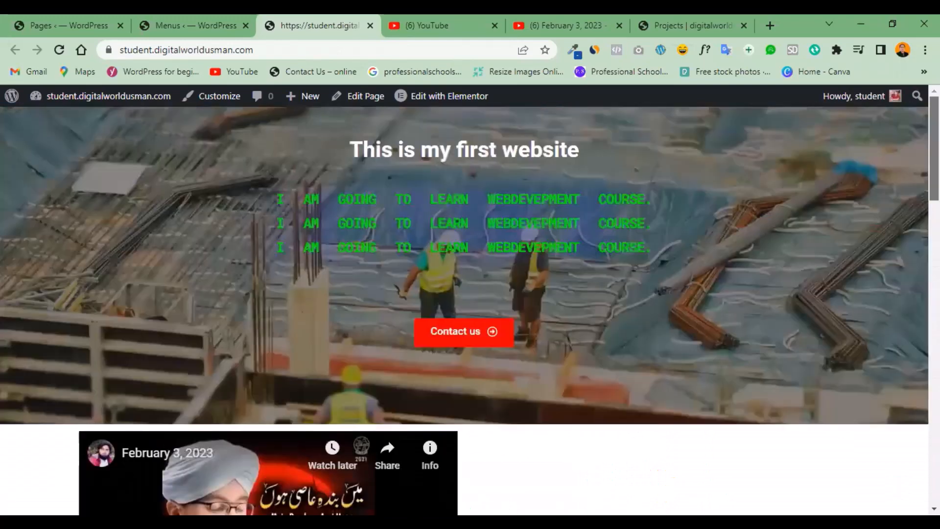
click(175, 13)
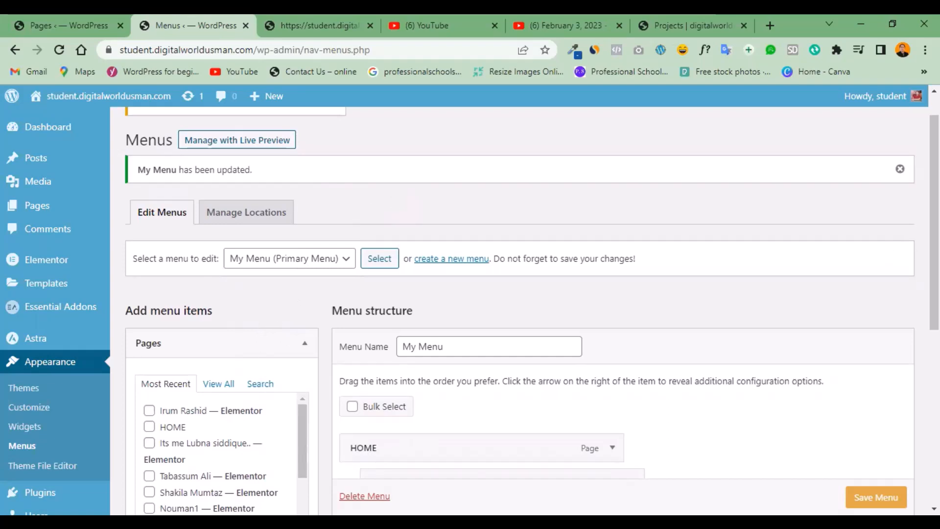
Show all pages available for the menu, and switch to the Projects page on digitalworldusman.com.
drag(921, 290, 934, 368)
click(886, 301)
click(216, 234)
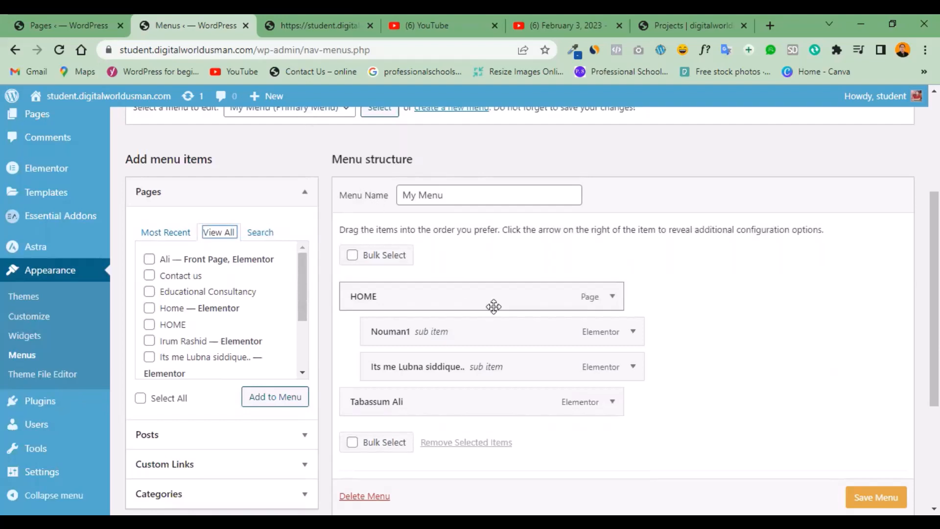
click(665, 17)
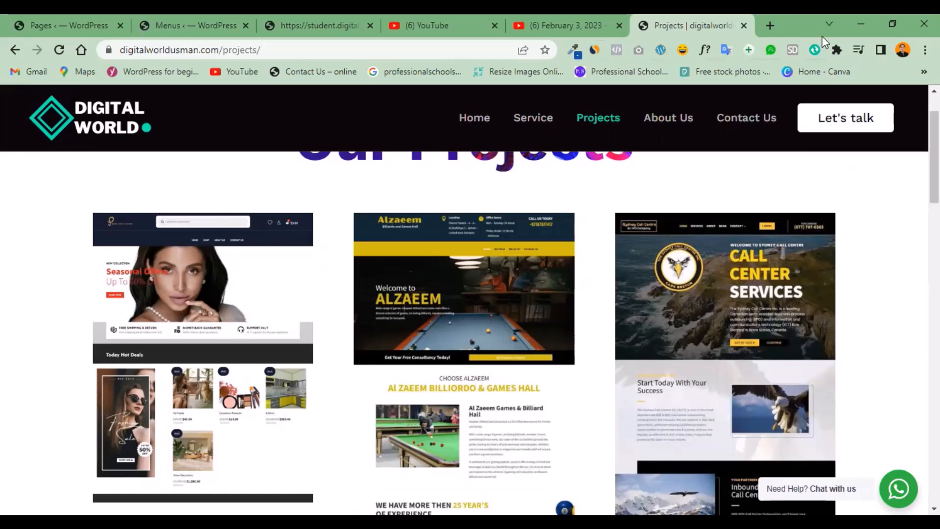
Check the live student homepage for a header menu, return to the menu editor, and save "My Menu" again.
click(292, 31)
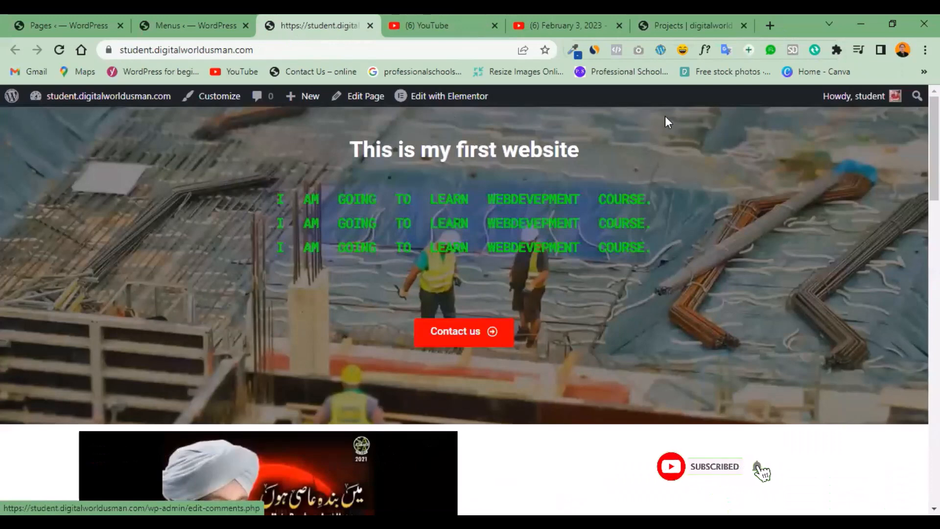
click(177, 35)
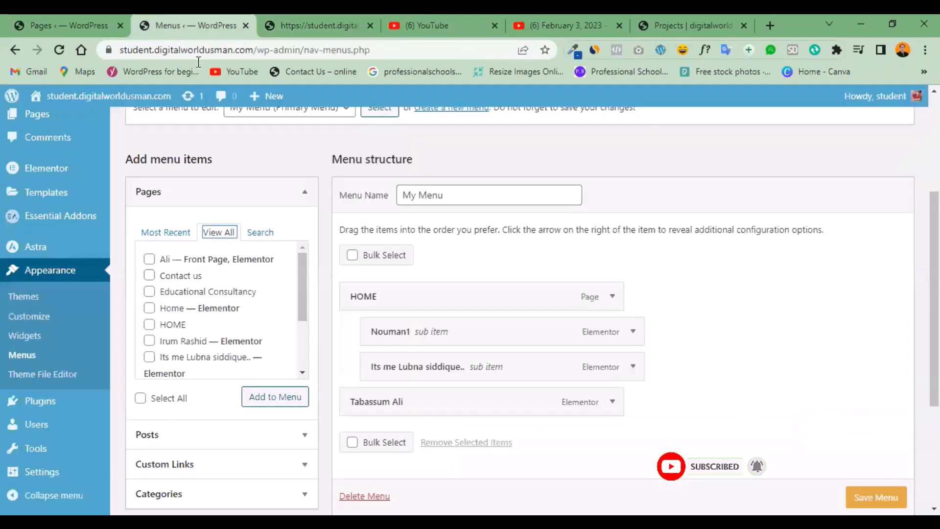
scroll(884, 495, down, 1)
click(884, 495)
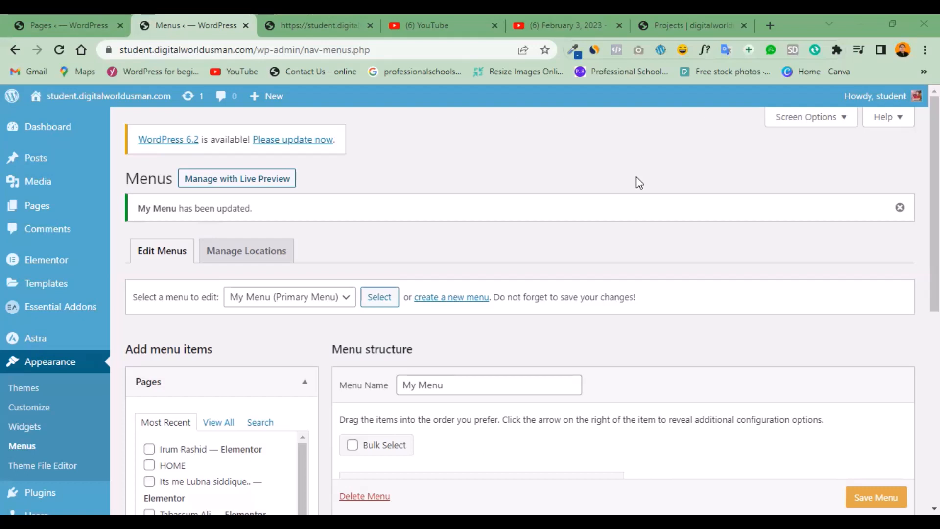
Examine the Projects page on digitalworldusman.com from header menu to footer, comparing it with the menu editor for "My Menu".
click(677, 20)
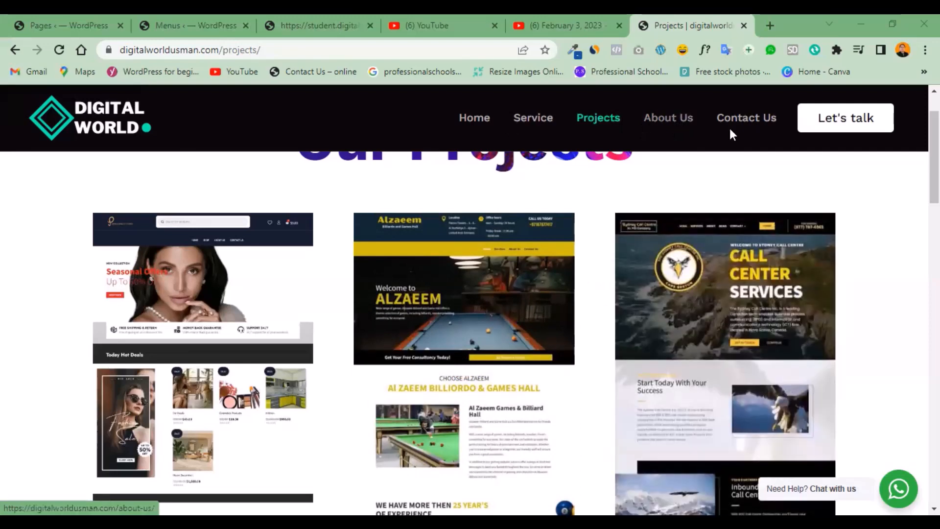
scroll(464, 332, down, 15)
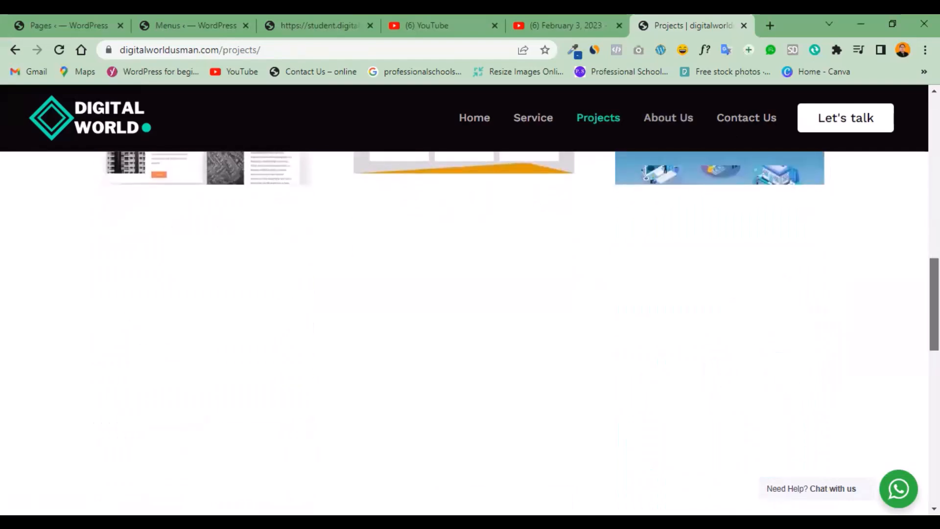
scroll(464, 332, down, 3)
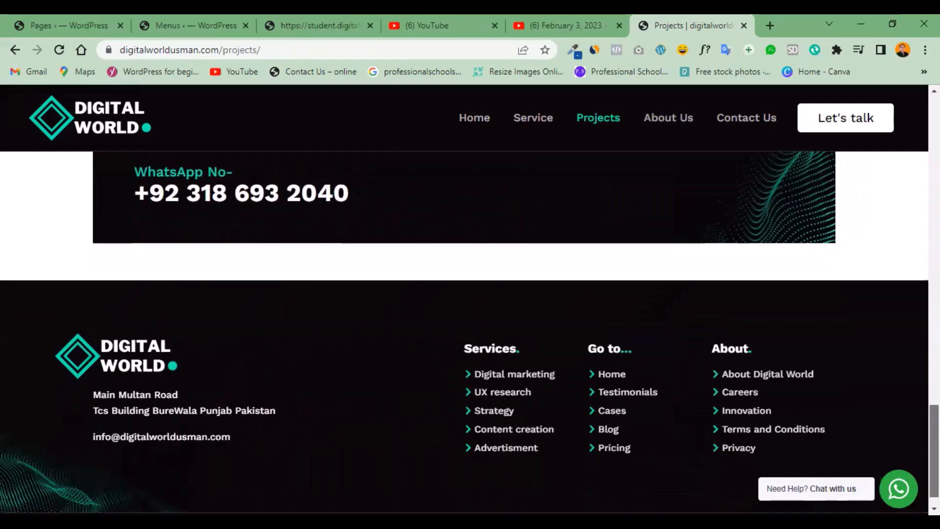
scroll(464, 333, up, 20)
scroll(464, 333, up, 1)
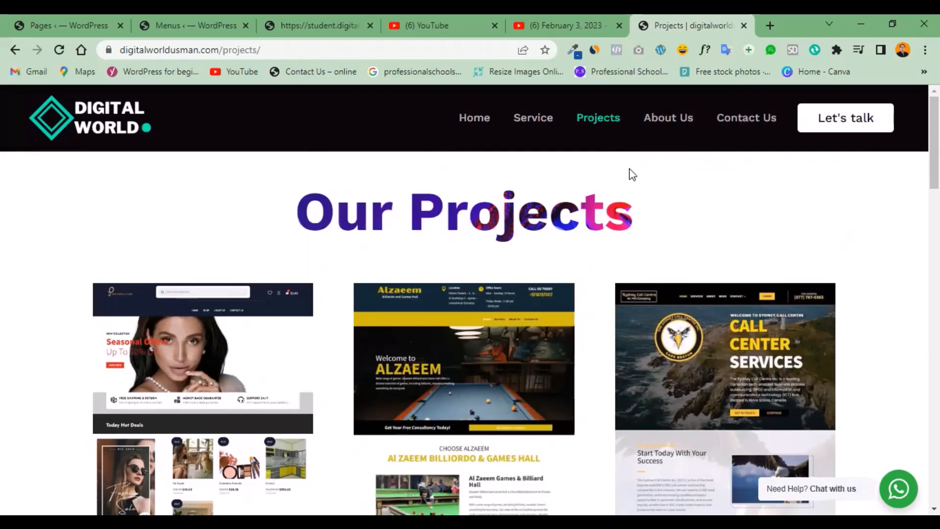
click(191, 27)
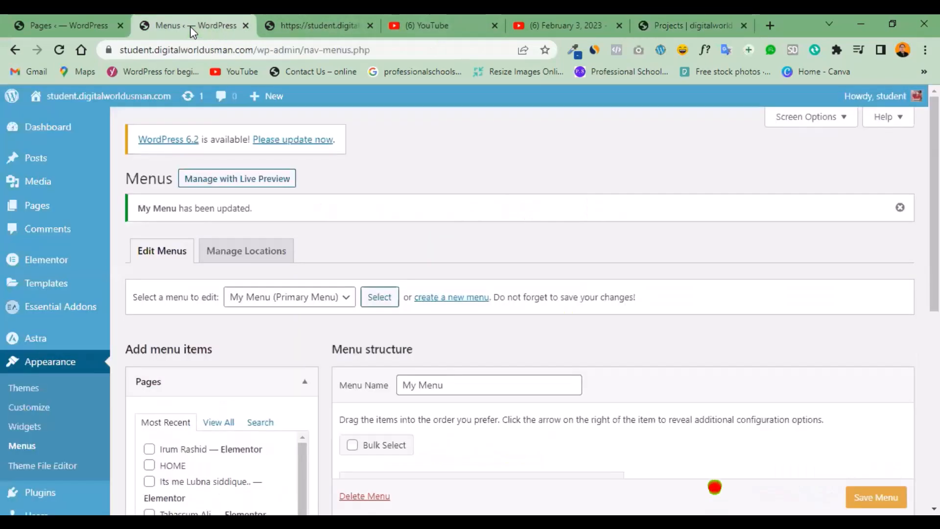
click(670, 26)
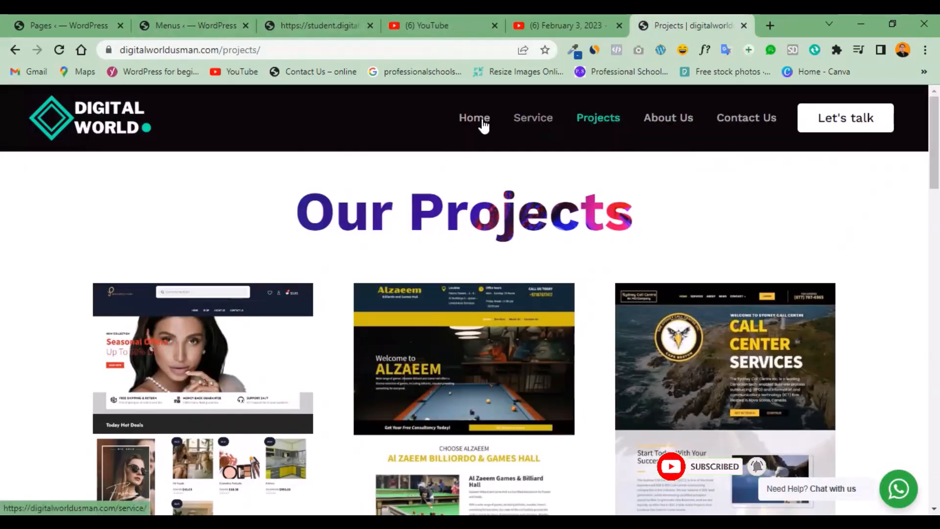